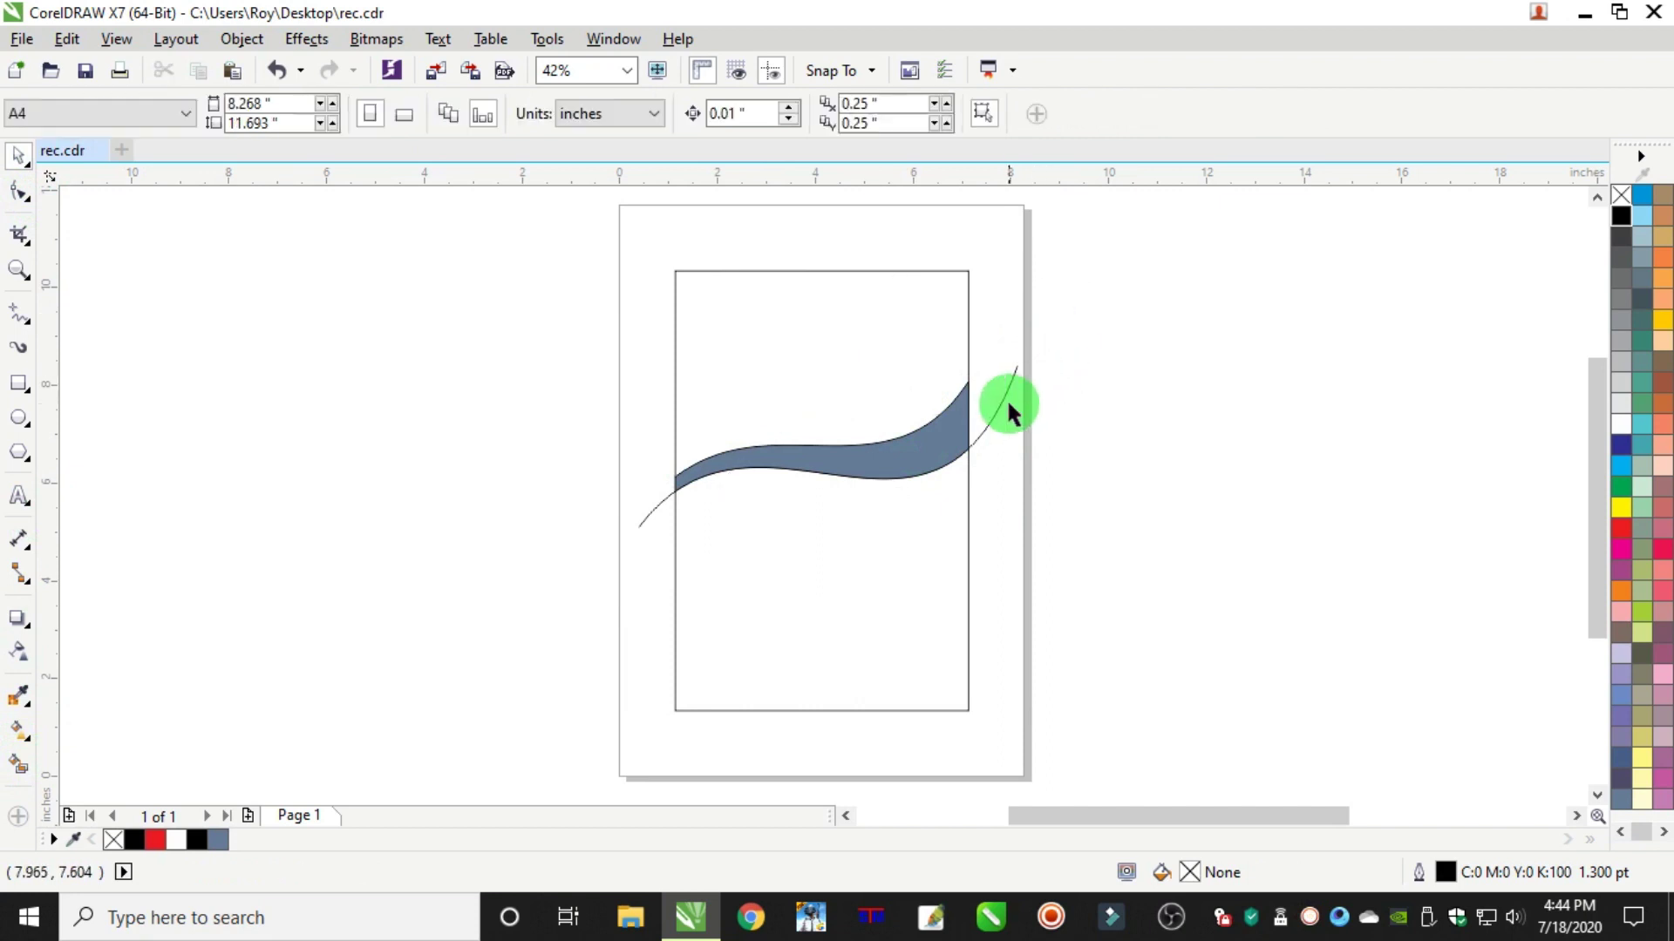
Delete the loose curve line running below the blue-grey wave, and undo the trial move of the wave shape
{"action": "left_click", "coordinate": [1006, 401]}
{"action": "key", "text": "Delete"}
{"action": "left_click_drag", "start_coordinate": [915, 438], "coordinate": [1122, 436]}
{"action": "key", "text": "ctrl+z"}
Fill the large rectangle with black and the wave shape across it with white
{"action": "left_click", "coordinate": [898, 272]}
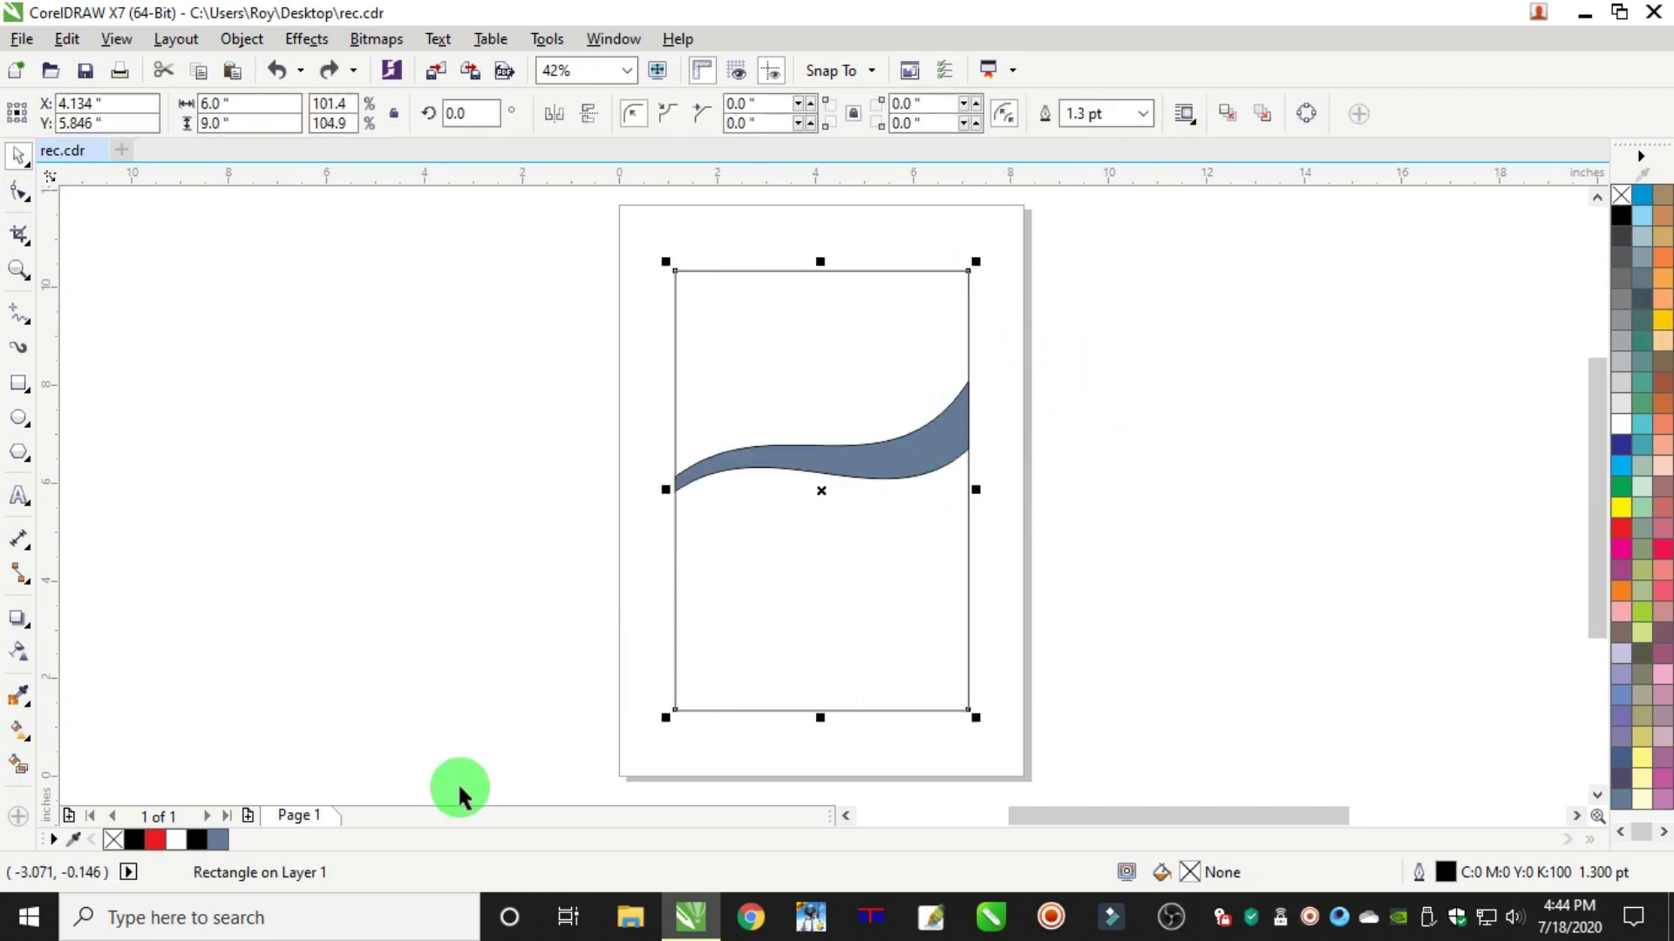
{"action": "left_click", "coordinate": [199, 842]}
{"action": "key", "text": "Tab"}
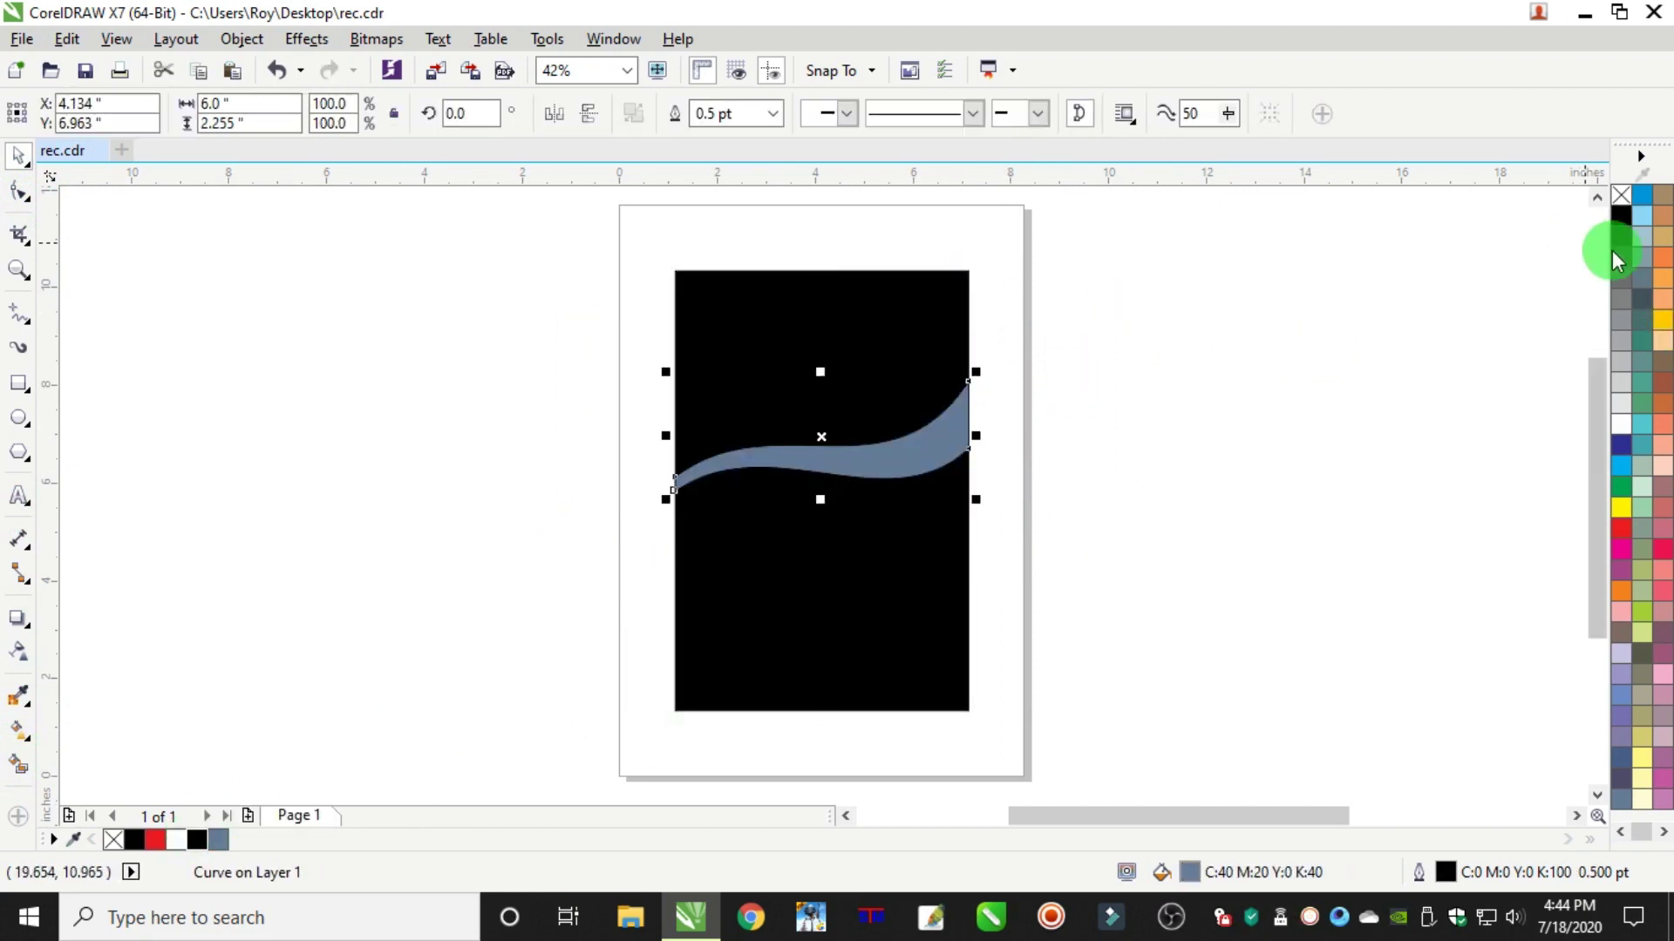
{"action": "left_click", "coordinate": [1622, 424]}
{"action": "key", "text": "Escape"}
Remove the outline from the black rectangle
{"action": "scroll", "coordinate": [906, 395], "scroll_direction": "up", "scroll_amount": 10}
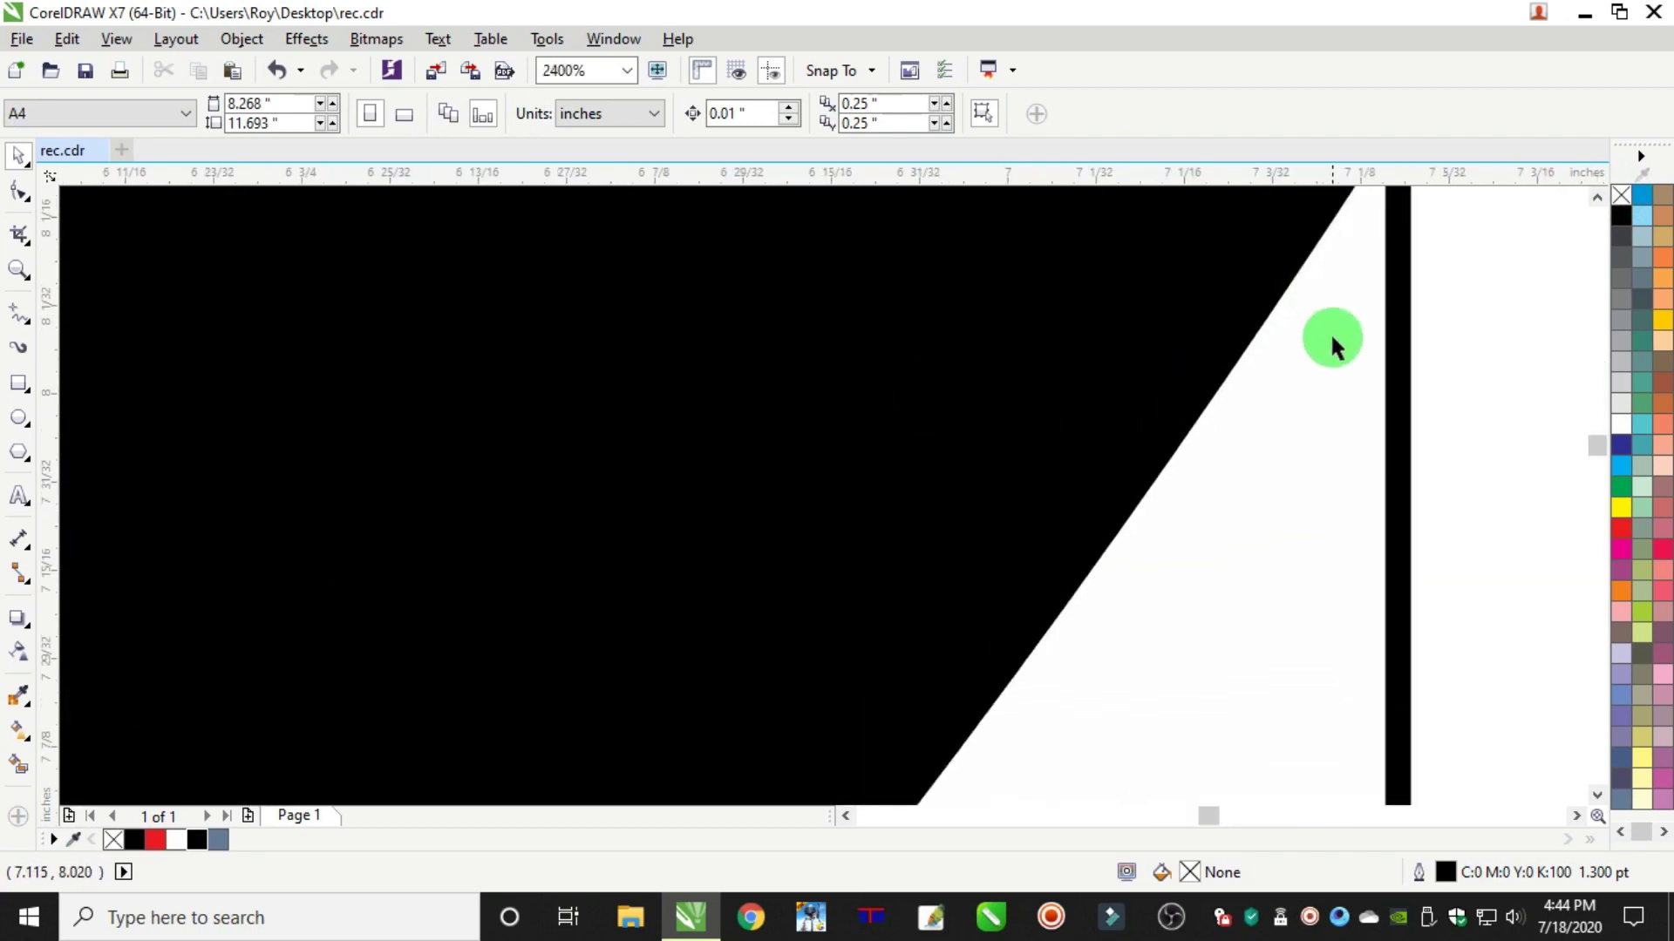
{"action": "scroll", "coordinate": [1332, 338], "scroll_direction": "down", "scroll_amount": 5}
{"action": "left_click", "coordinate": [1334, 348]}
{"action": "scroll", "coordinate": [1359, 373], "scroll_direction": "up", "scroll_amount": 3}
{"action": "right_click", "coordinate": [1621, 197]}
{"action": "scroll", "coordinate": [1116, 421], "scroll_direction": "down", "scroll_amount": 4}
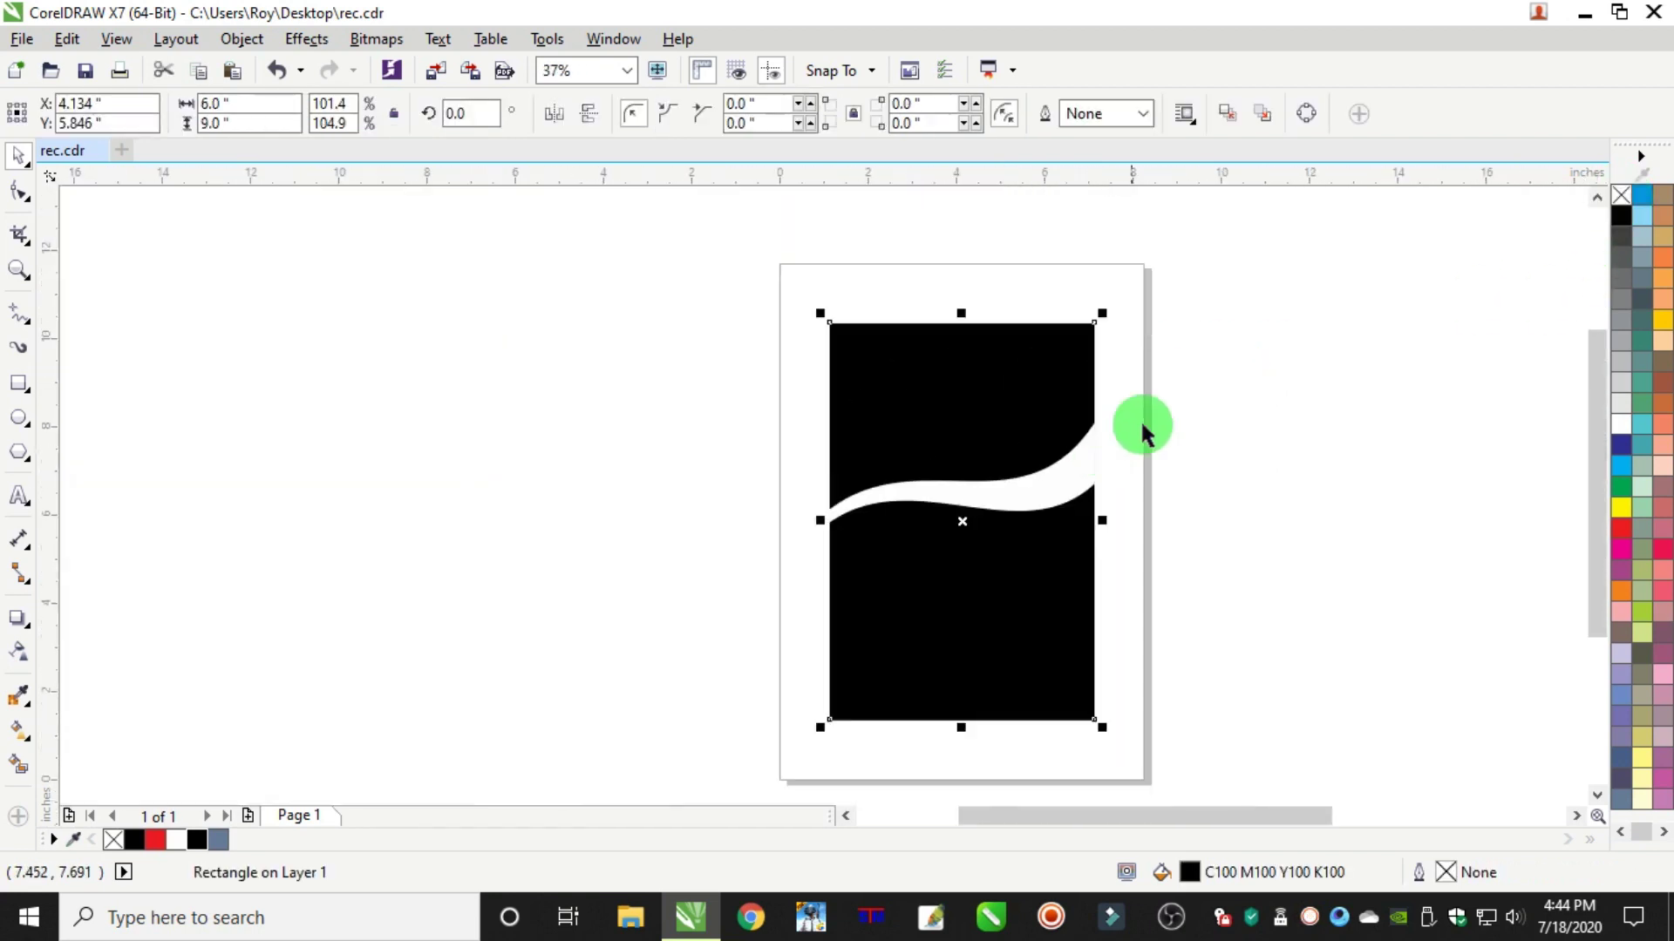
{"action": "left_click", "coordinate": [1180, 425]}
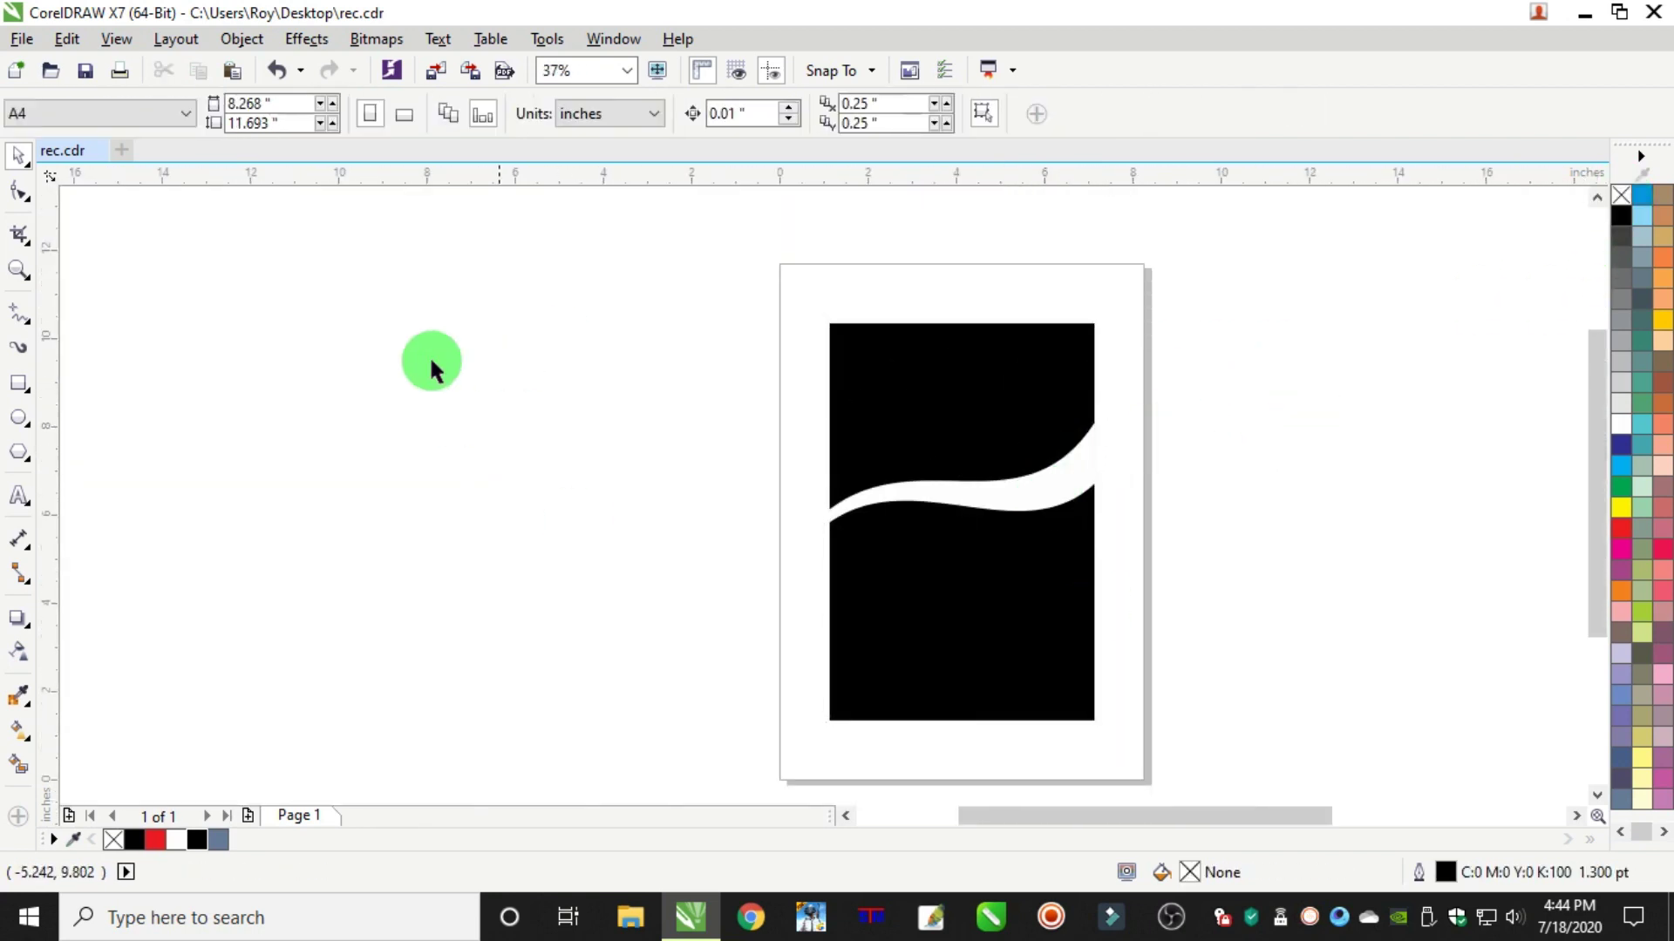
Create a shape from the area above the white wave with Smart Fill, fill it red and remove its outline
{"action": "left_click", "coordinate": [19, 382]}
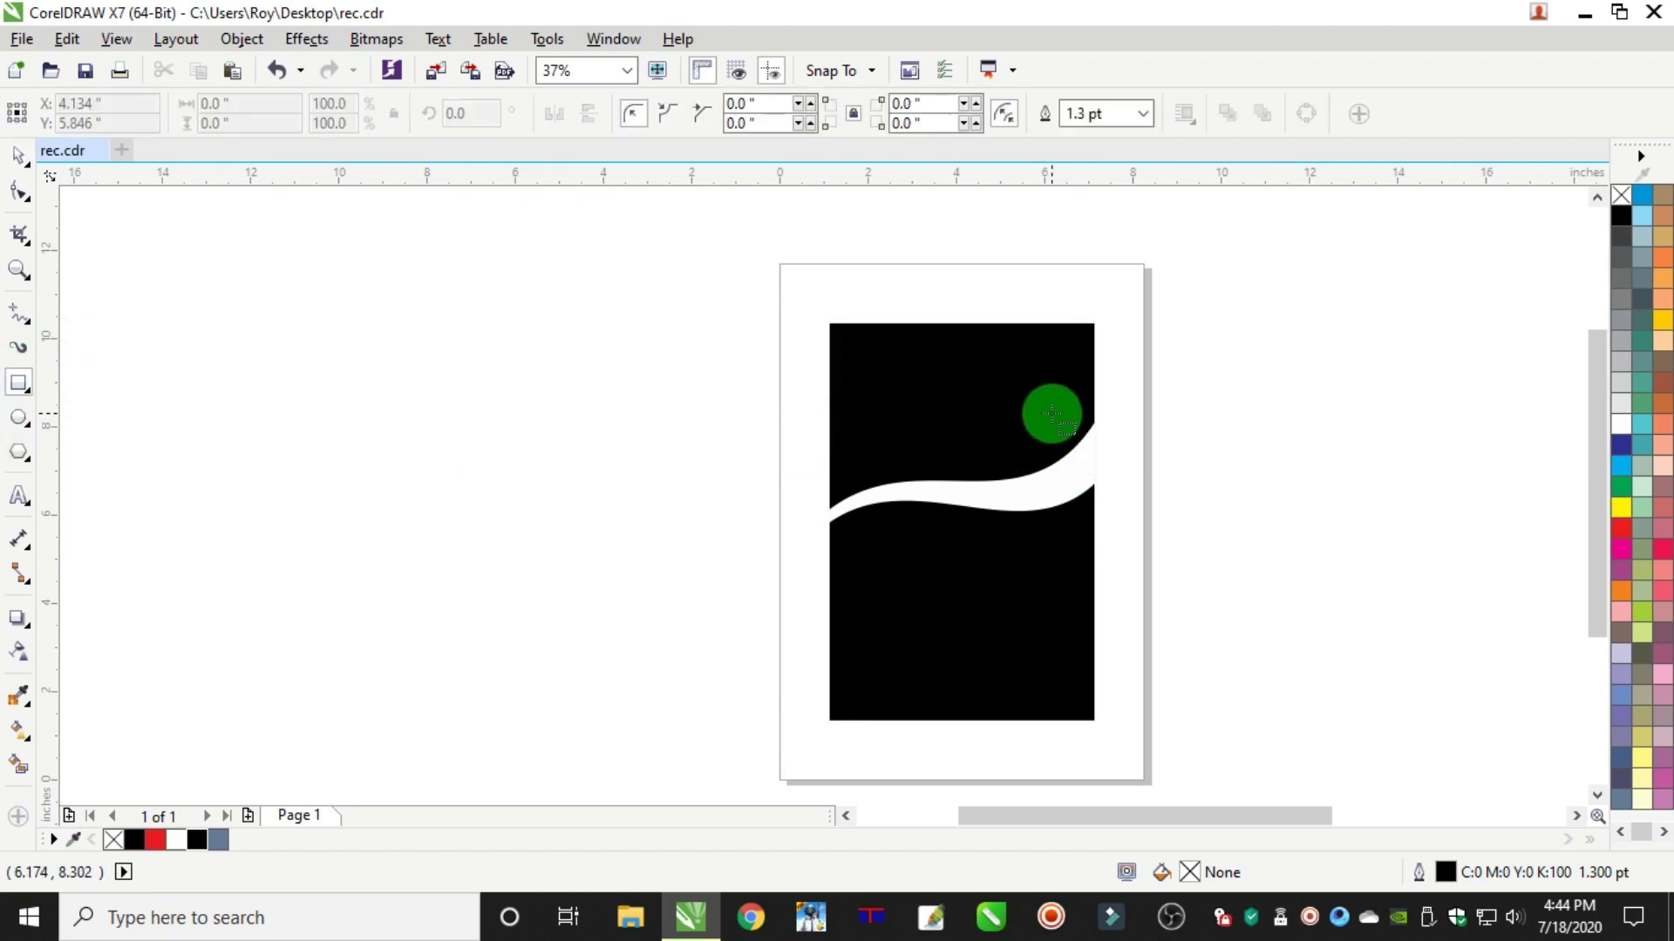
{"action": "left_click", "coordinate": [33, 666]}
{"action": "left_click", "coordinate": [982, 397]}
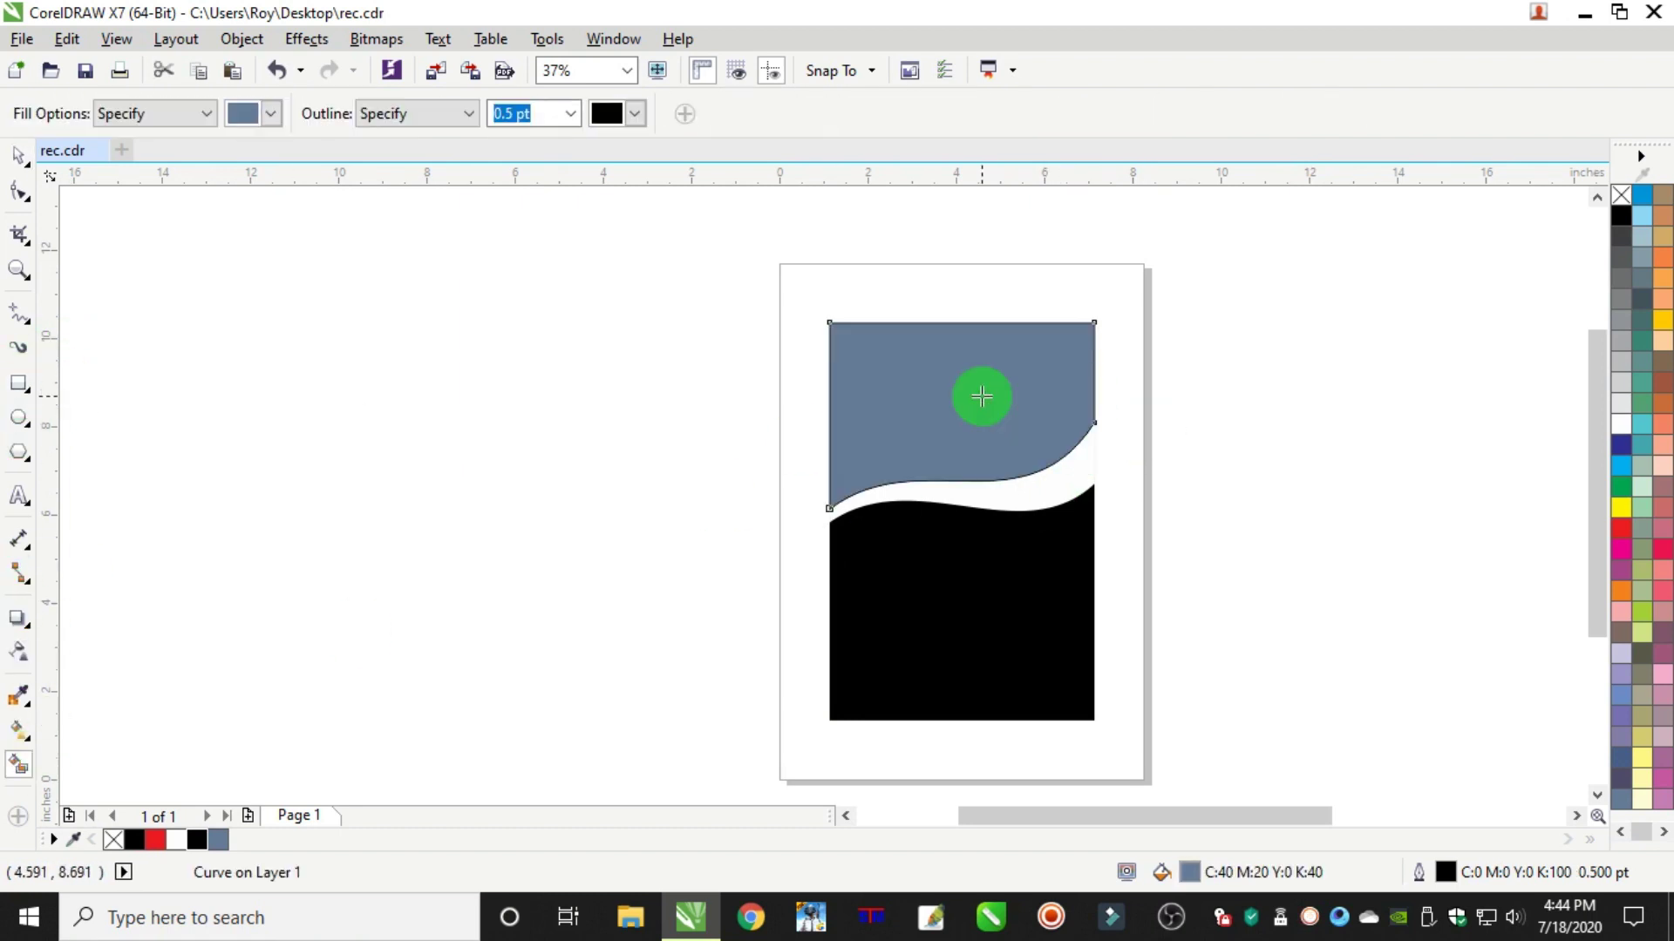
{"action": "left_click", "coordinate": [1621, 528]}
{"action": "left_click", "coordinate": [18, 155]}
{"action": "right_click", "coordinate": [1619, 195]}
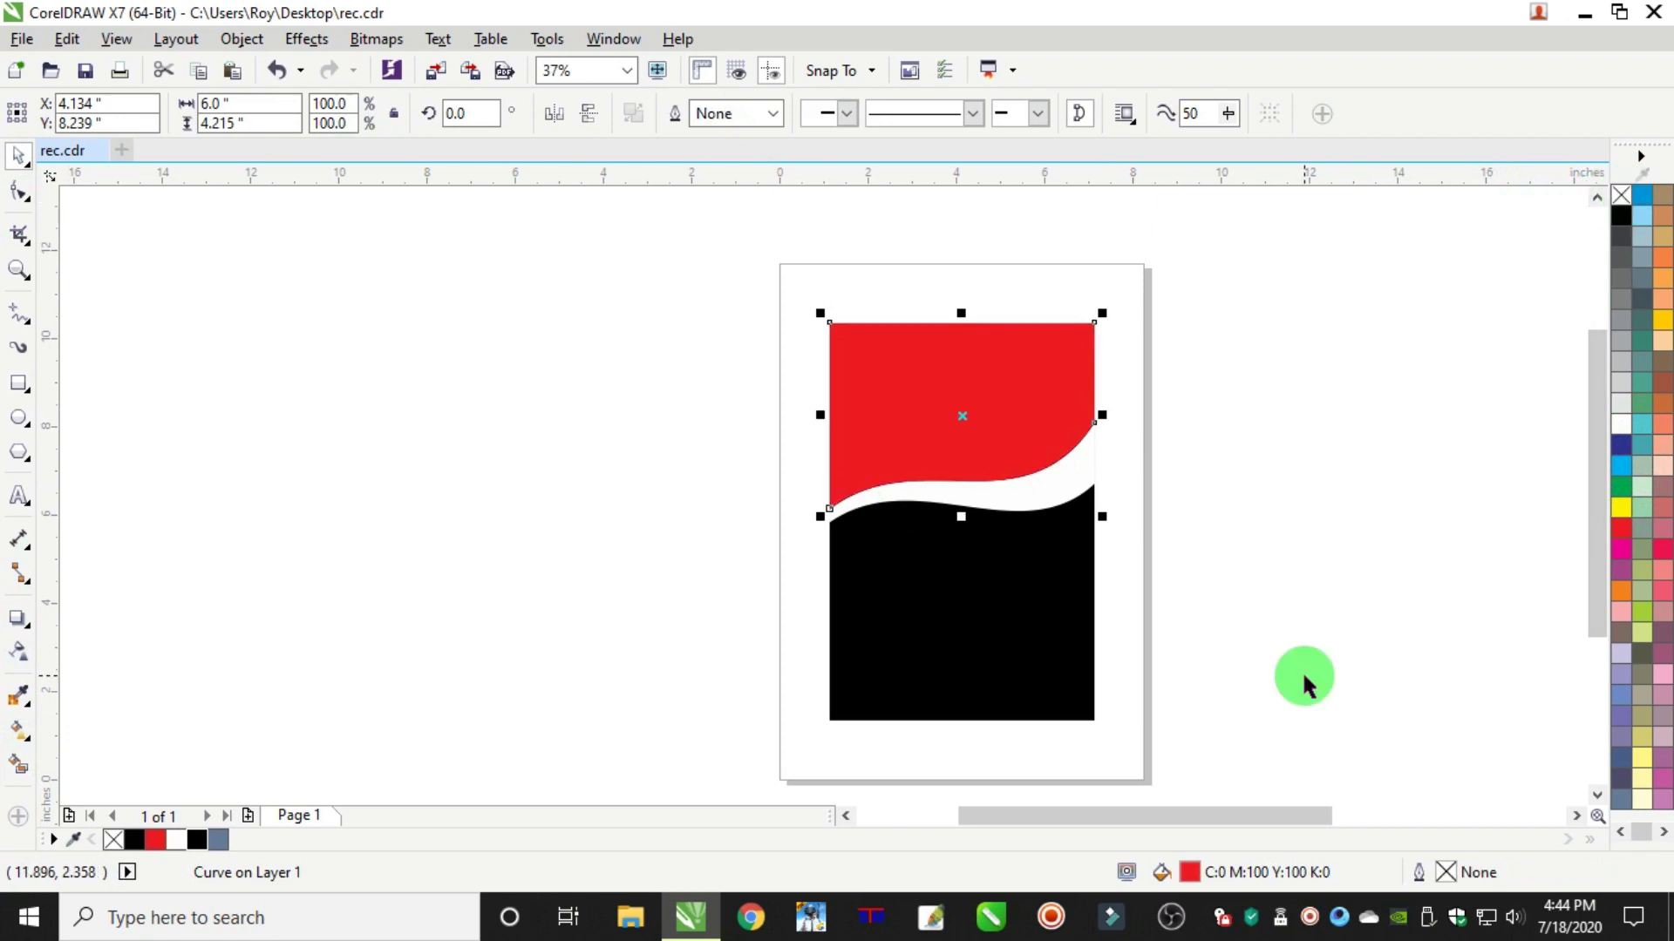
Darken the red upper shape by setting the black (K) component of its fill to 30
{"action": "double_click", "coordinate": [1191, 872]}
{"action": "left_click", "coordinate": [1079, 476]}
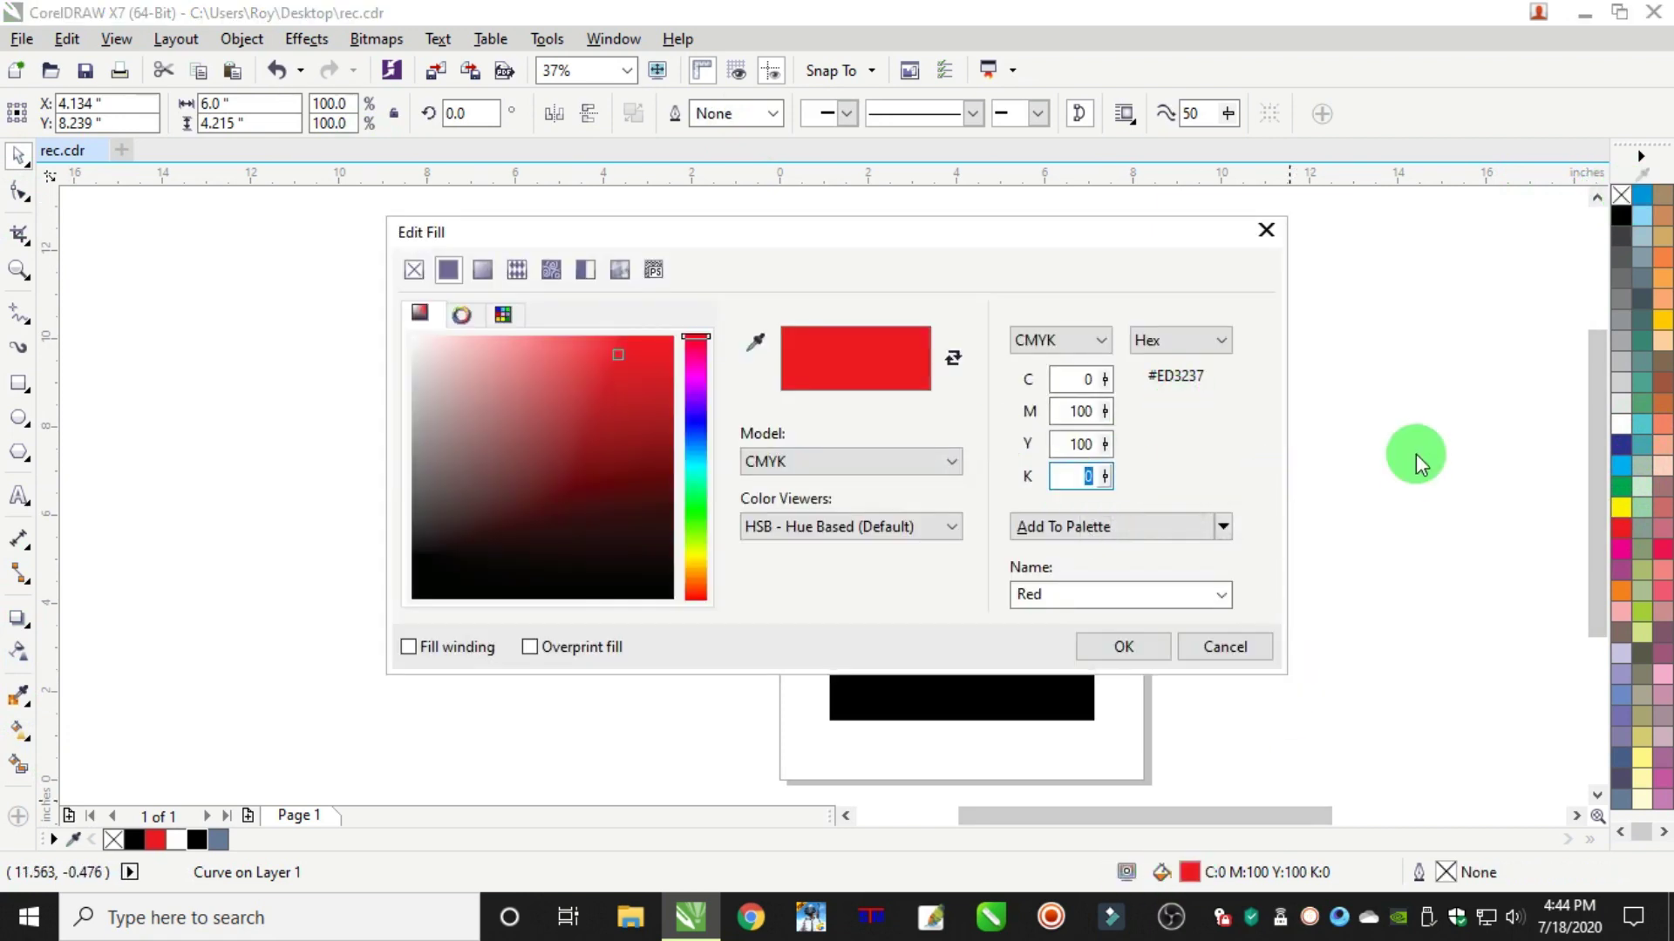
{"action": "type", "text": "30"}
{"action": "key", "text": "Return"}
{"action": "left_click", "coordinate": [1219, 340]}
Draw a rectangle about 2.61 by 3.39 in on the right half of the red area and fully round its two upper corners
{"action": "scroll", "coordinate": [1004, 400], "scroll_direction": "up", "scroll_amount": 1}
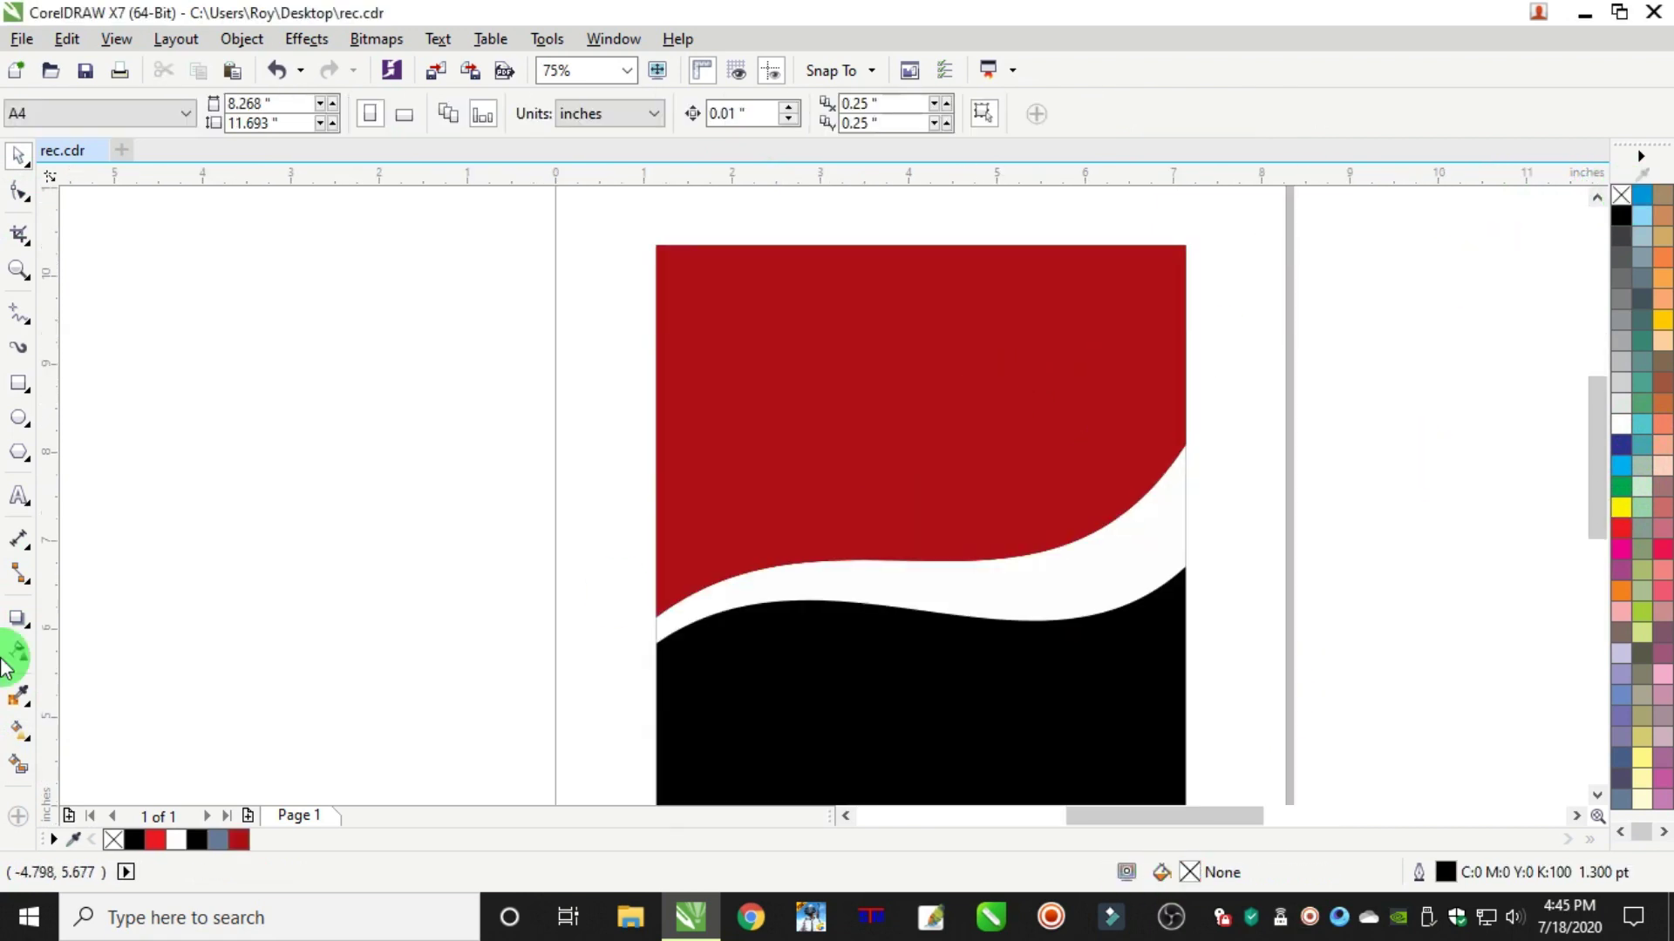
{"action": "left_click", "coordinate": [18, 386]}
{"action": "left_click_drag", "start_coordinate": [907, 308], "coordinate": [1124, 588]}
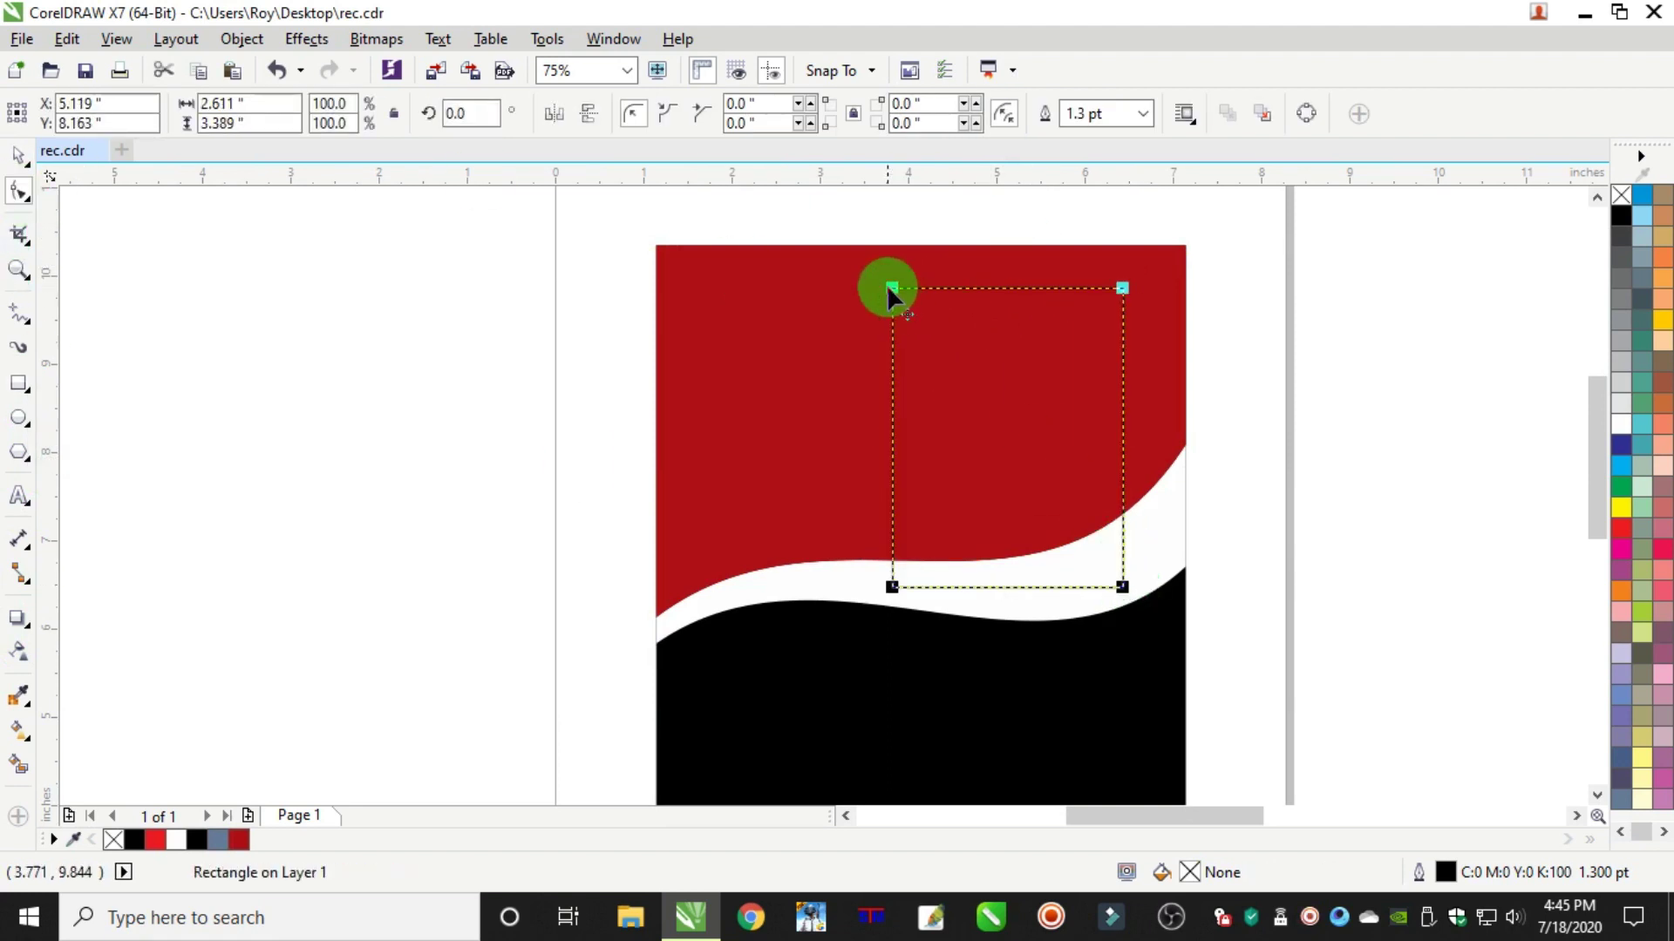
{"action": "left_click_drag", "start_coordinate": [891, 288], "coordinate": [891, 288]}
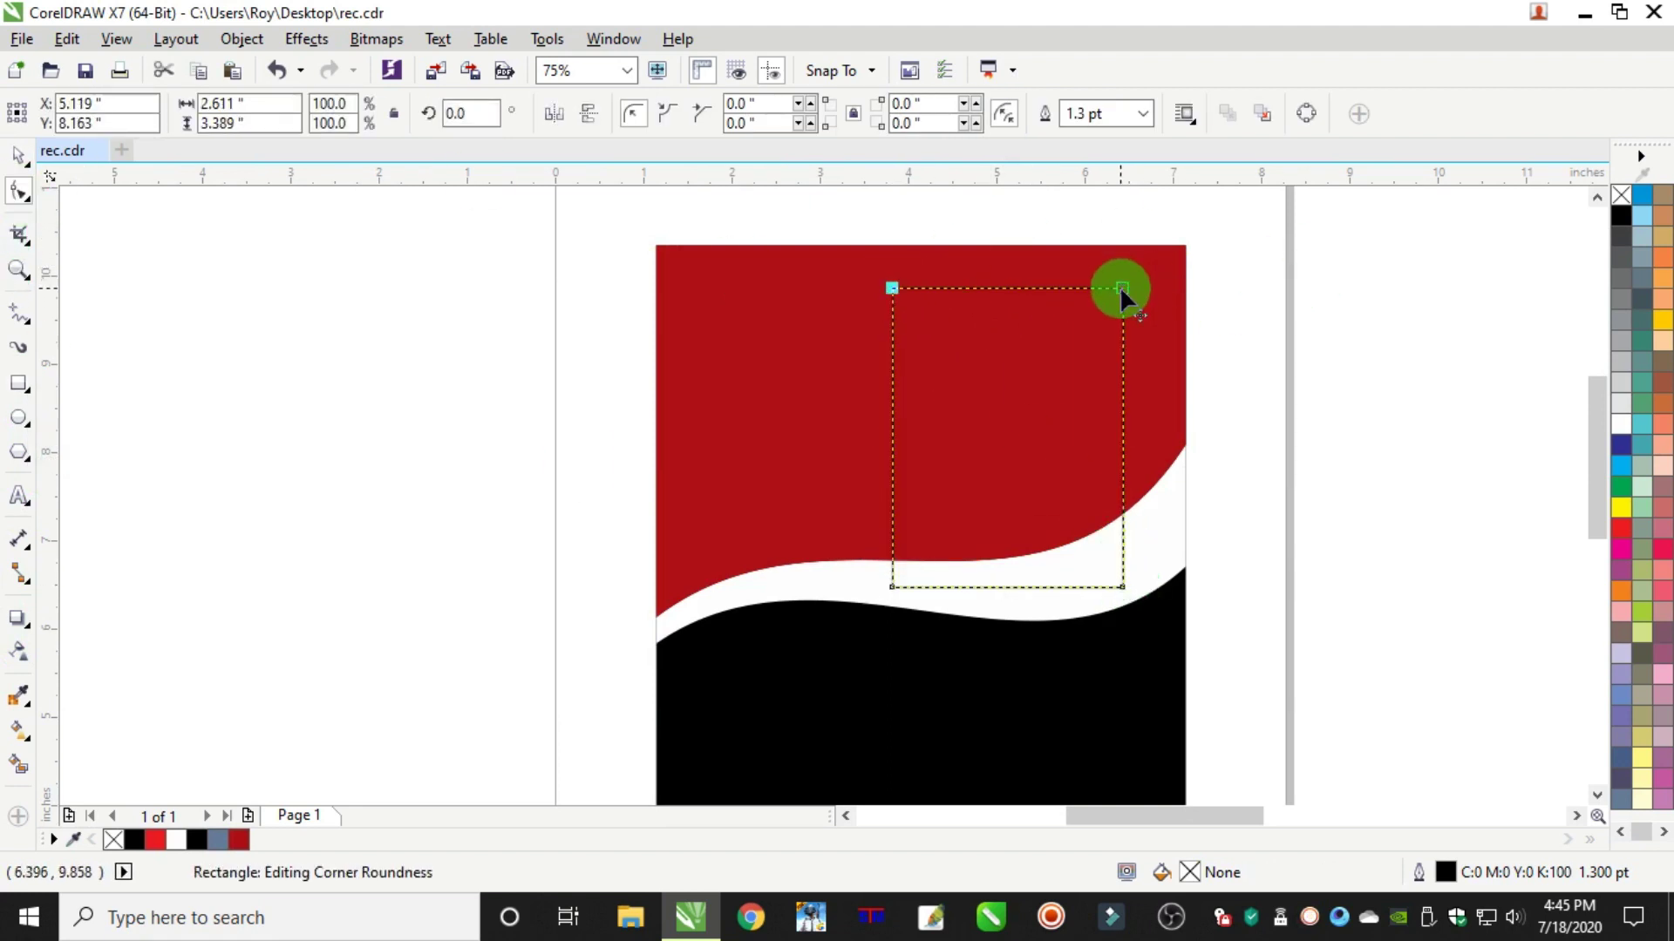
{"action": "left_click_drag", "start_coordinate": [1122, 288], "coordinate": [1259, 476]}
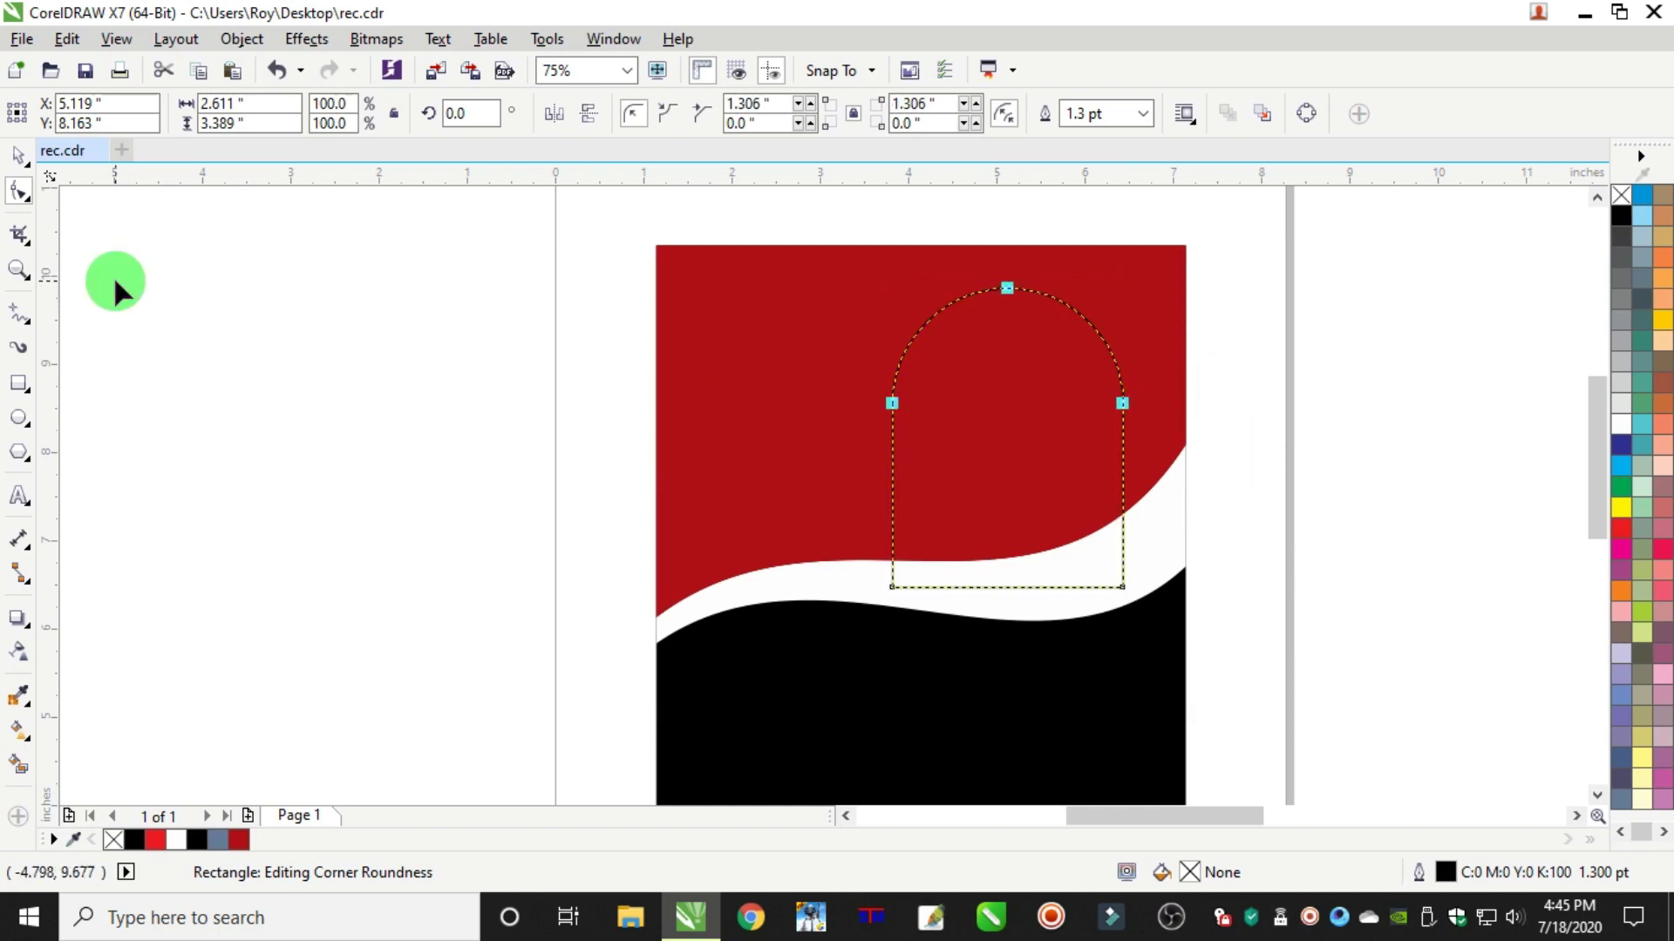
Fill the arch shape with white, nudge it slightly right and remove its outline
{"action": "left_click", "coordinate": [1621, 425]}
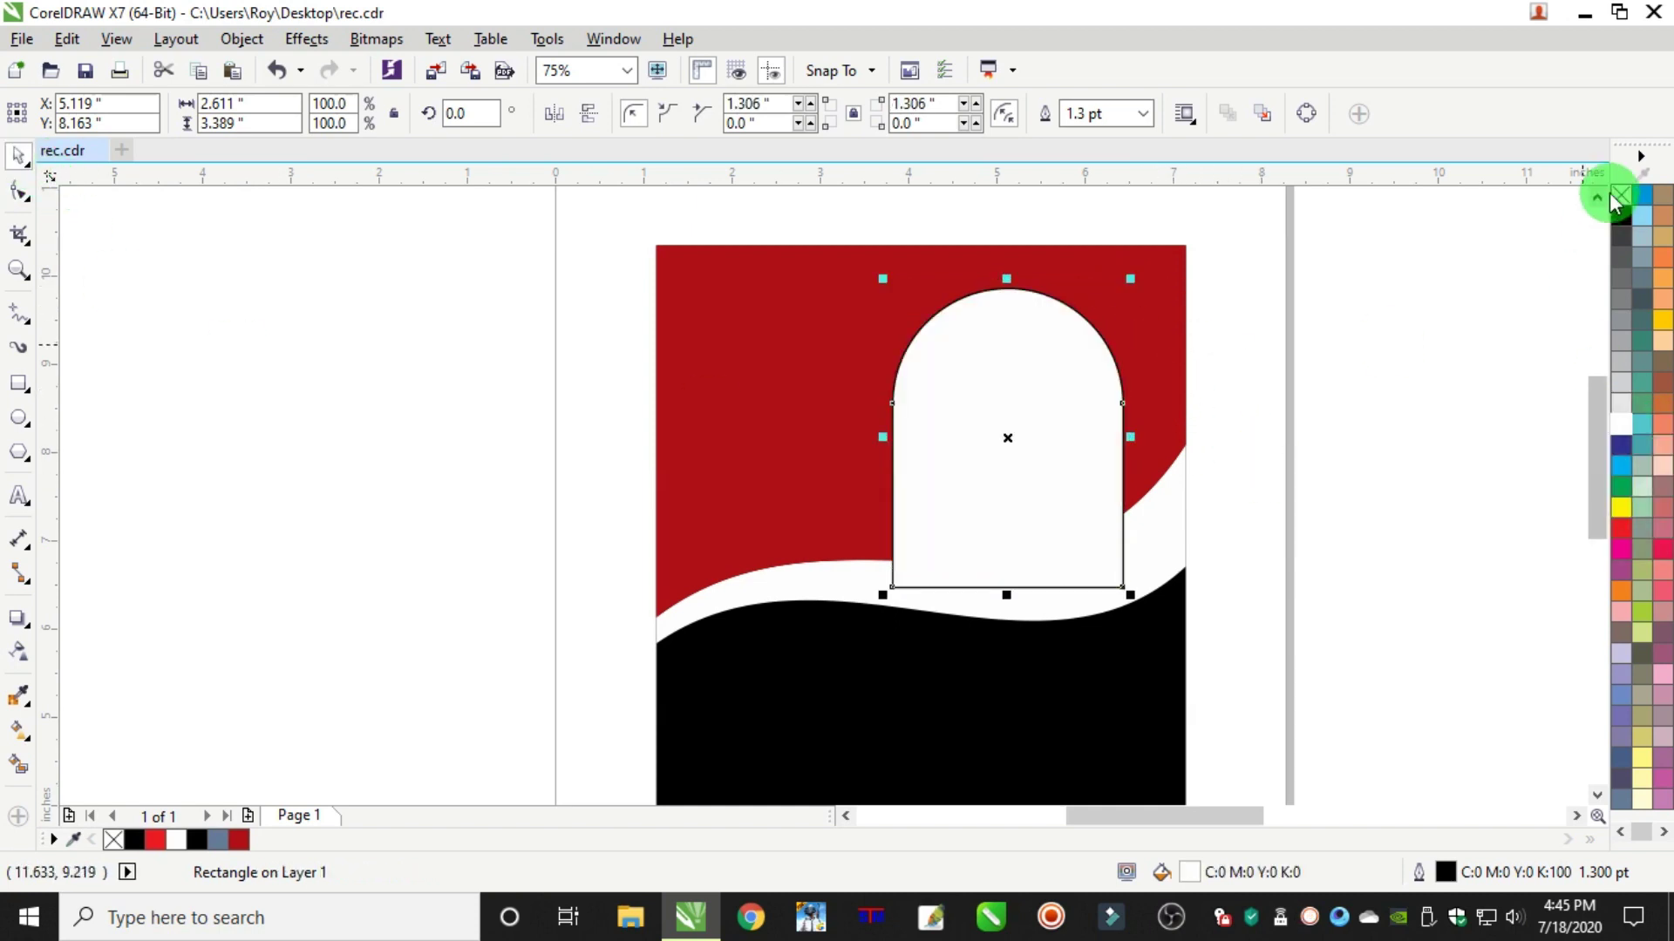
{"action": "mouse_move", "coordinate": [1022, 412]}
{"action": "left_mouse_down"}
{"action": "mouse_move", "coordinate": [1054, 422]}
{"action": "mouse_move", "coordinate": [1026, 412]}
{"action": "left_mouse_up"}
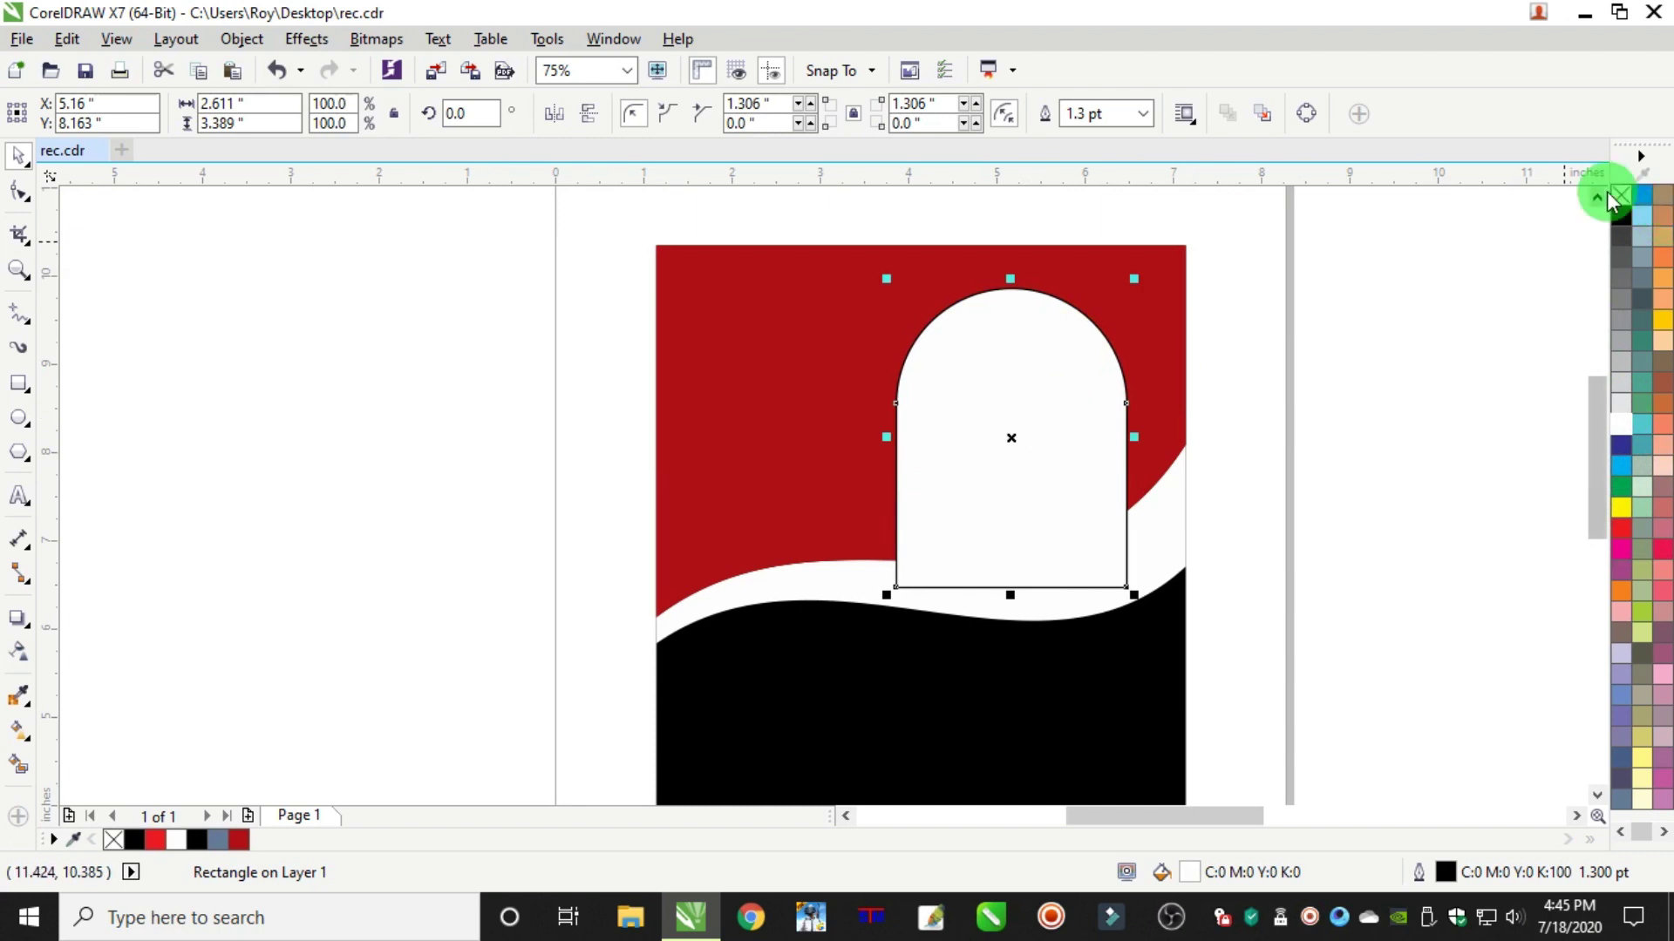
{"action": "right_click", "coordinate": [1621, 194]}
Paste a copy of the white arch in place and shrink it about its centre to about 2.43 by 3.15 in
{"action": "scroll", "coordinate": [987, 299], "scroll_direction": "up", "scroll_amount": 1}
{"action": "scroll", "coordinate": [1035, 336], "scroll_direction": "down", "scroll_amount": 1}
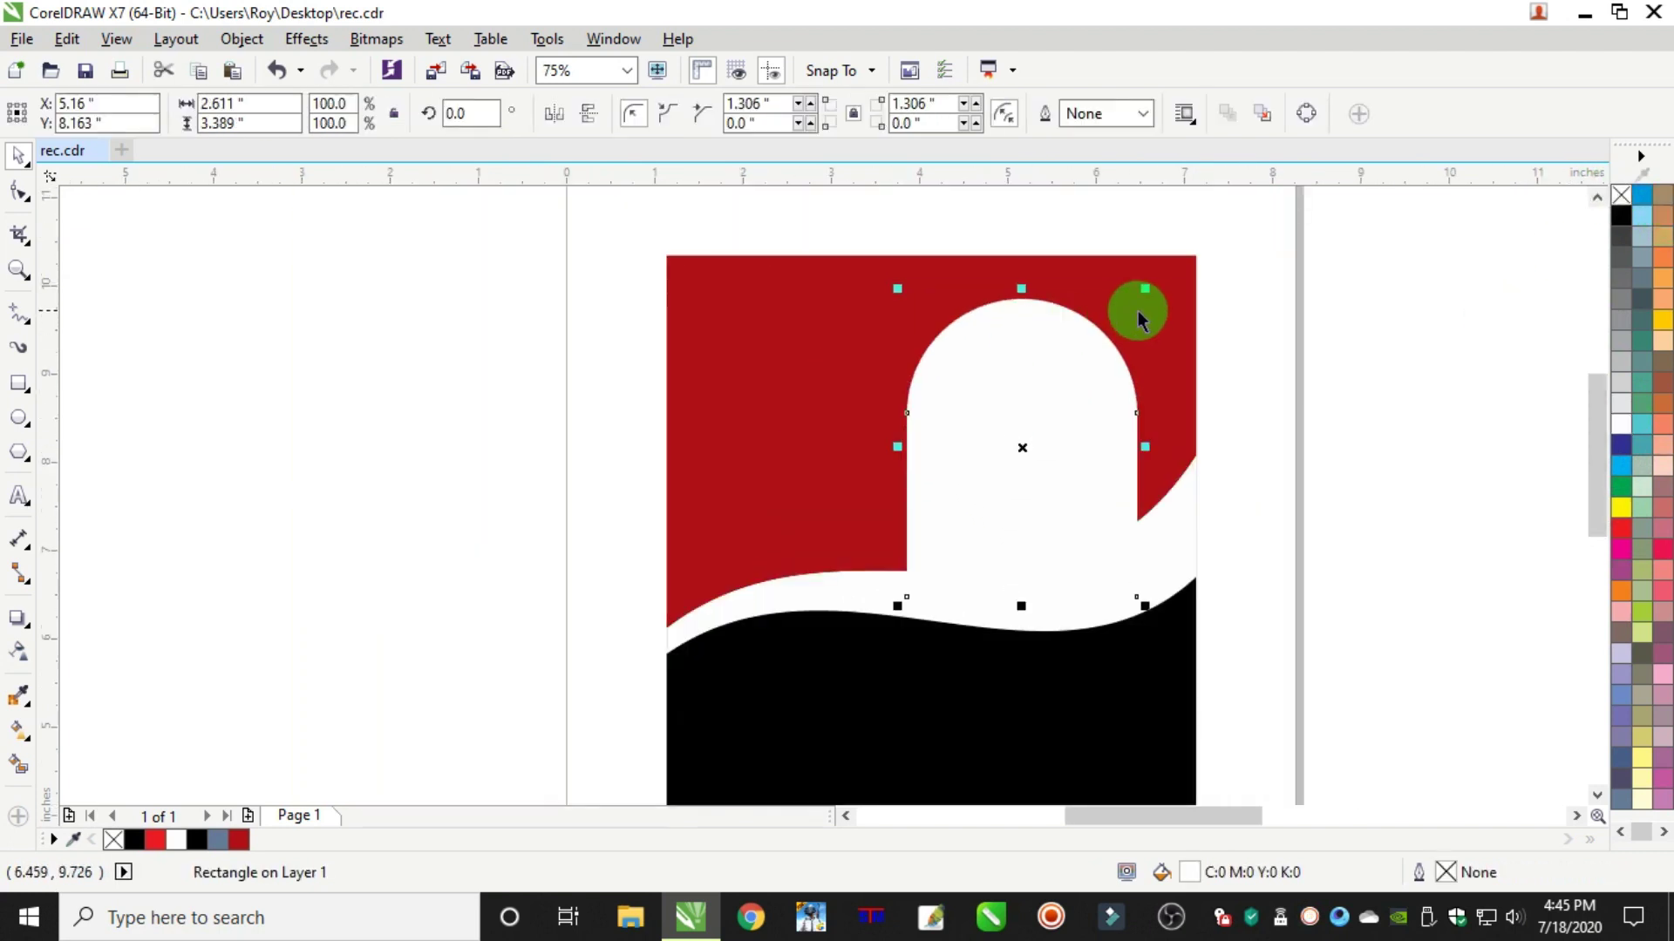
{"action": "left_click", "coordinate": [67, 39]}
{"action": "left_click", "coordinate": [107, 210]}
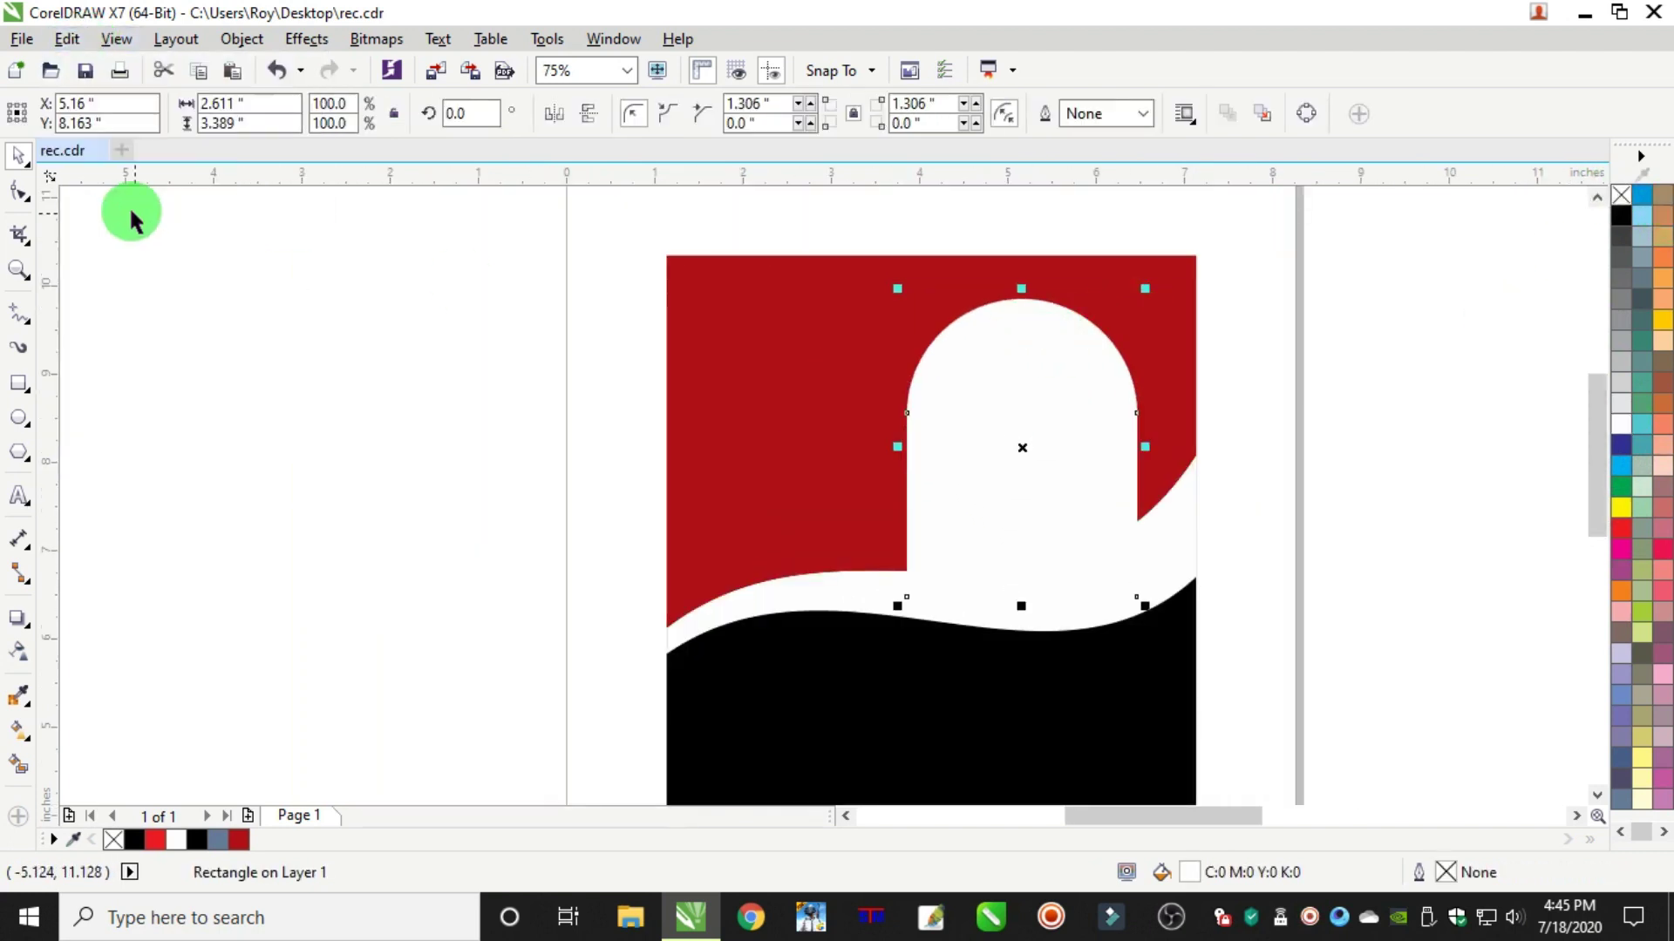
{"action": "left_click", "coordinate": [67, 38]}
{"action": "left_click", "coordinate": [106, 236]}
{"action": "scroll", "coordinate": [1154, 321], "scroll_direction": "up", "scroll_amount": 2}
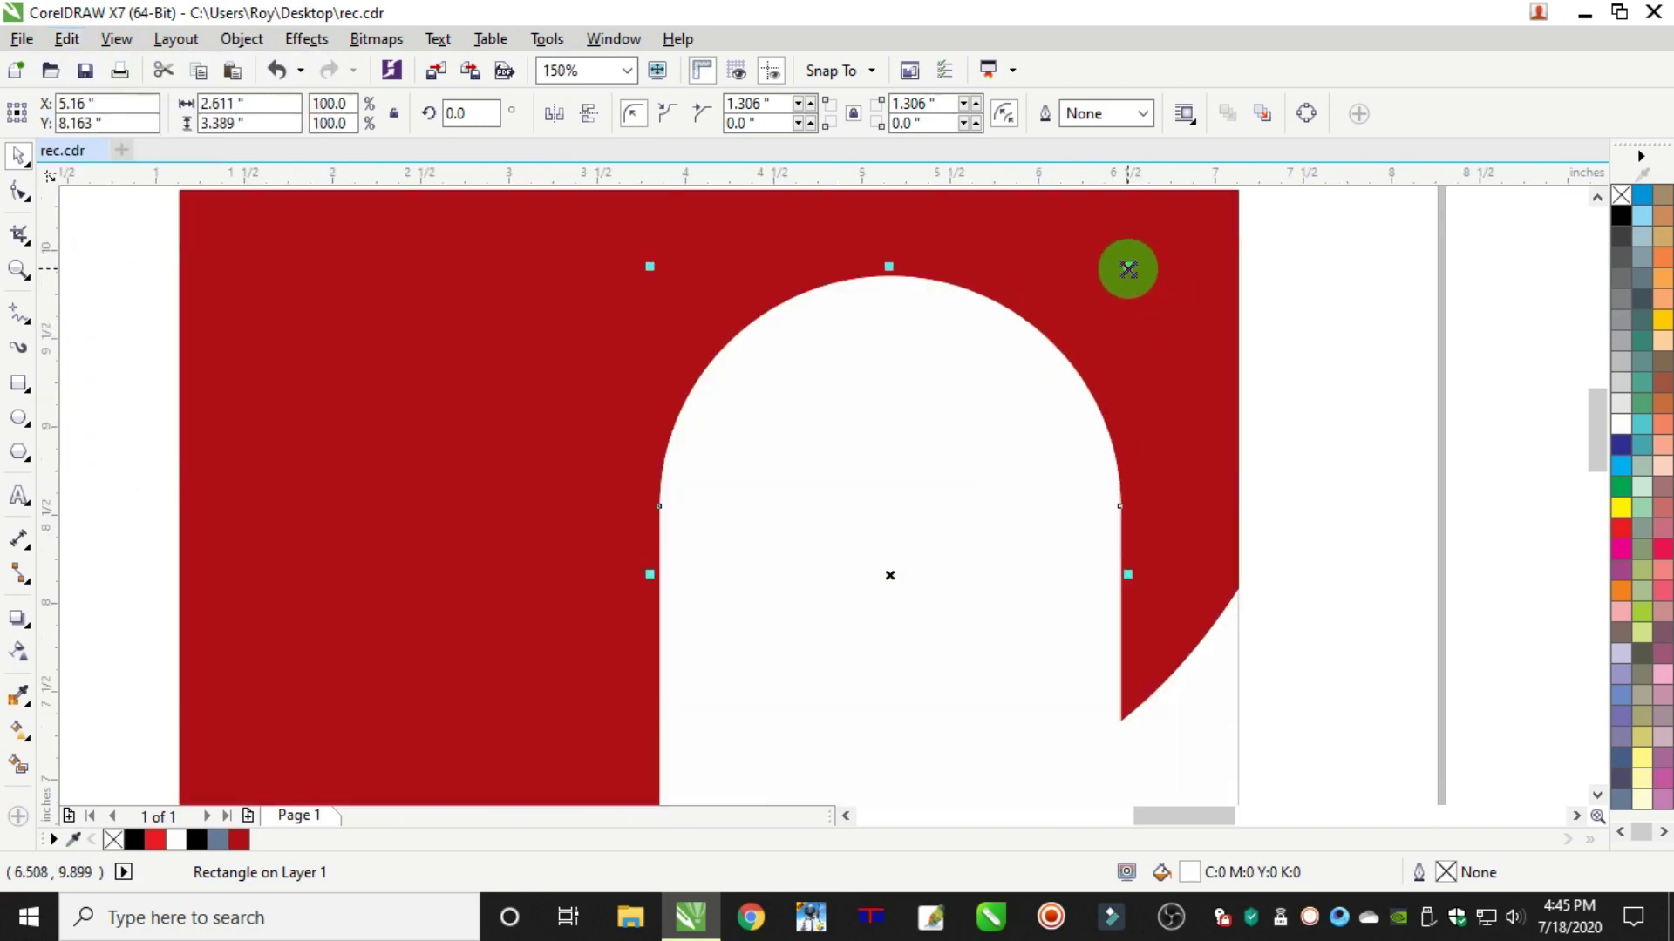
{"action": "left_click_drag", "start_coordinate": [1124, 265], "coordinate": [1121, 291]}
Fill the inner arch with a dark red of C0 M100 Y100 K60
{"action": "left_click", "coordinate": [1619, 528]}
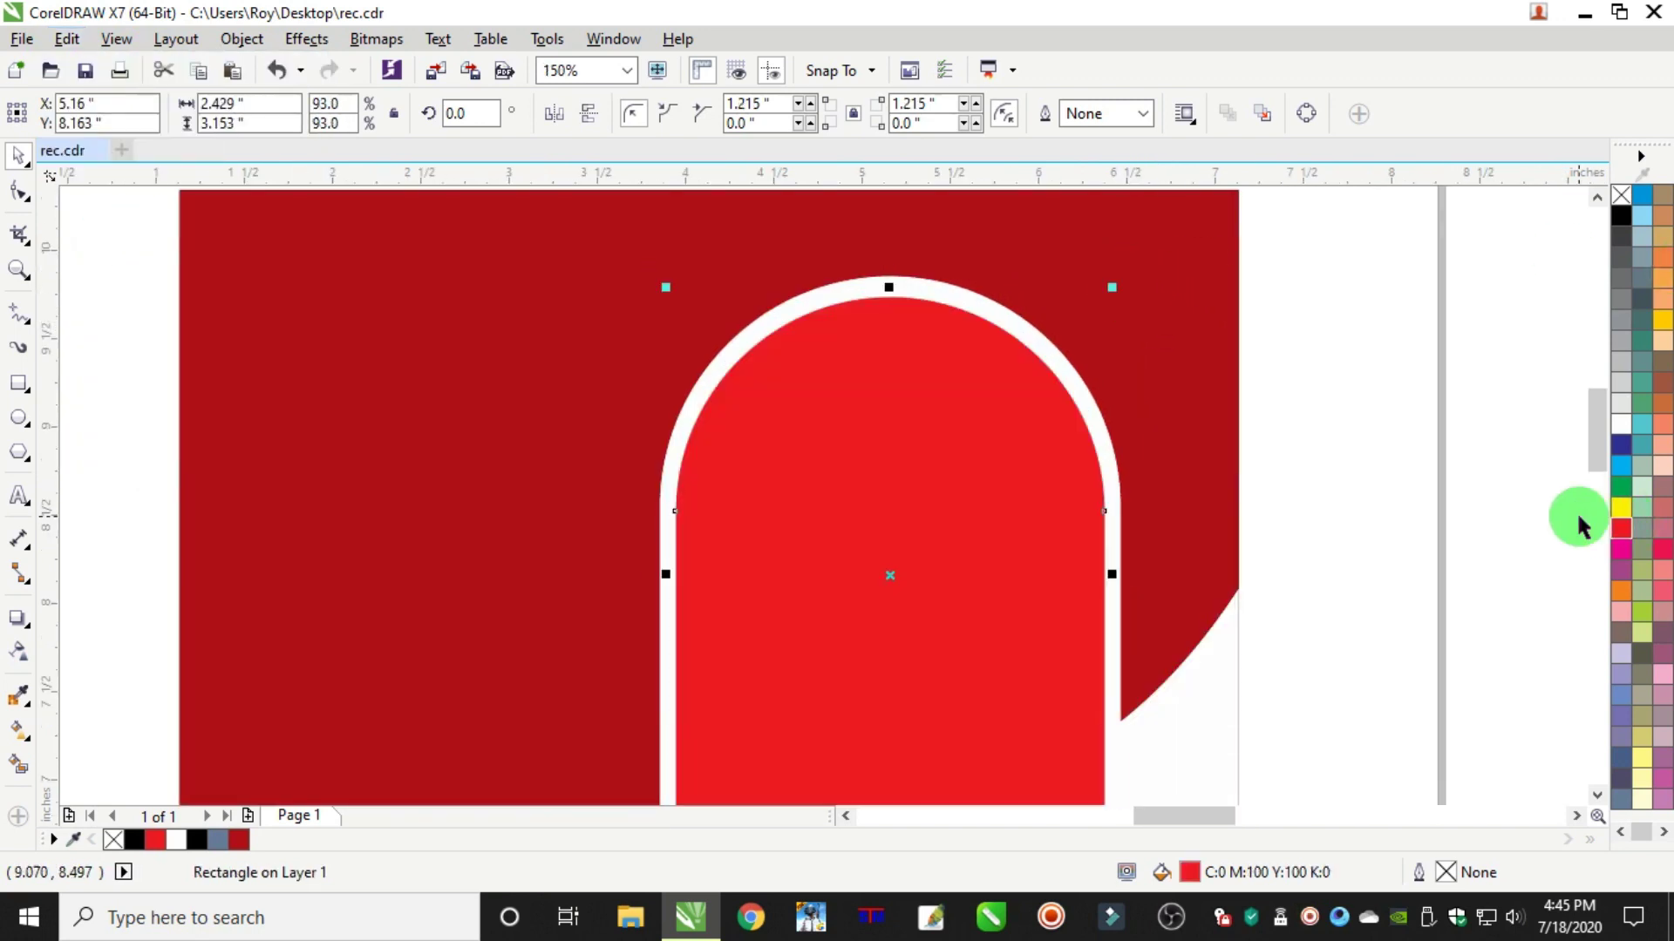
{"action": "double_click", "coordinate": [1186, 871]}
{"action": "double_click", "coordinate": [1076, 474]}
{"action": "type", "text": "60"}
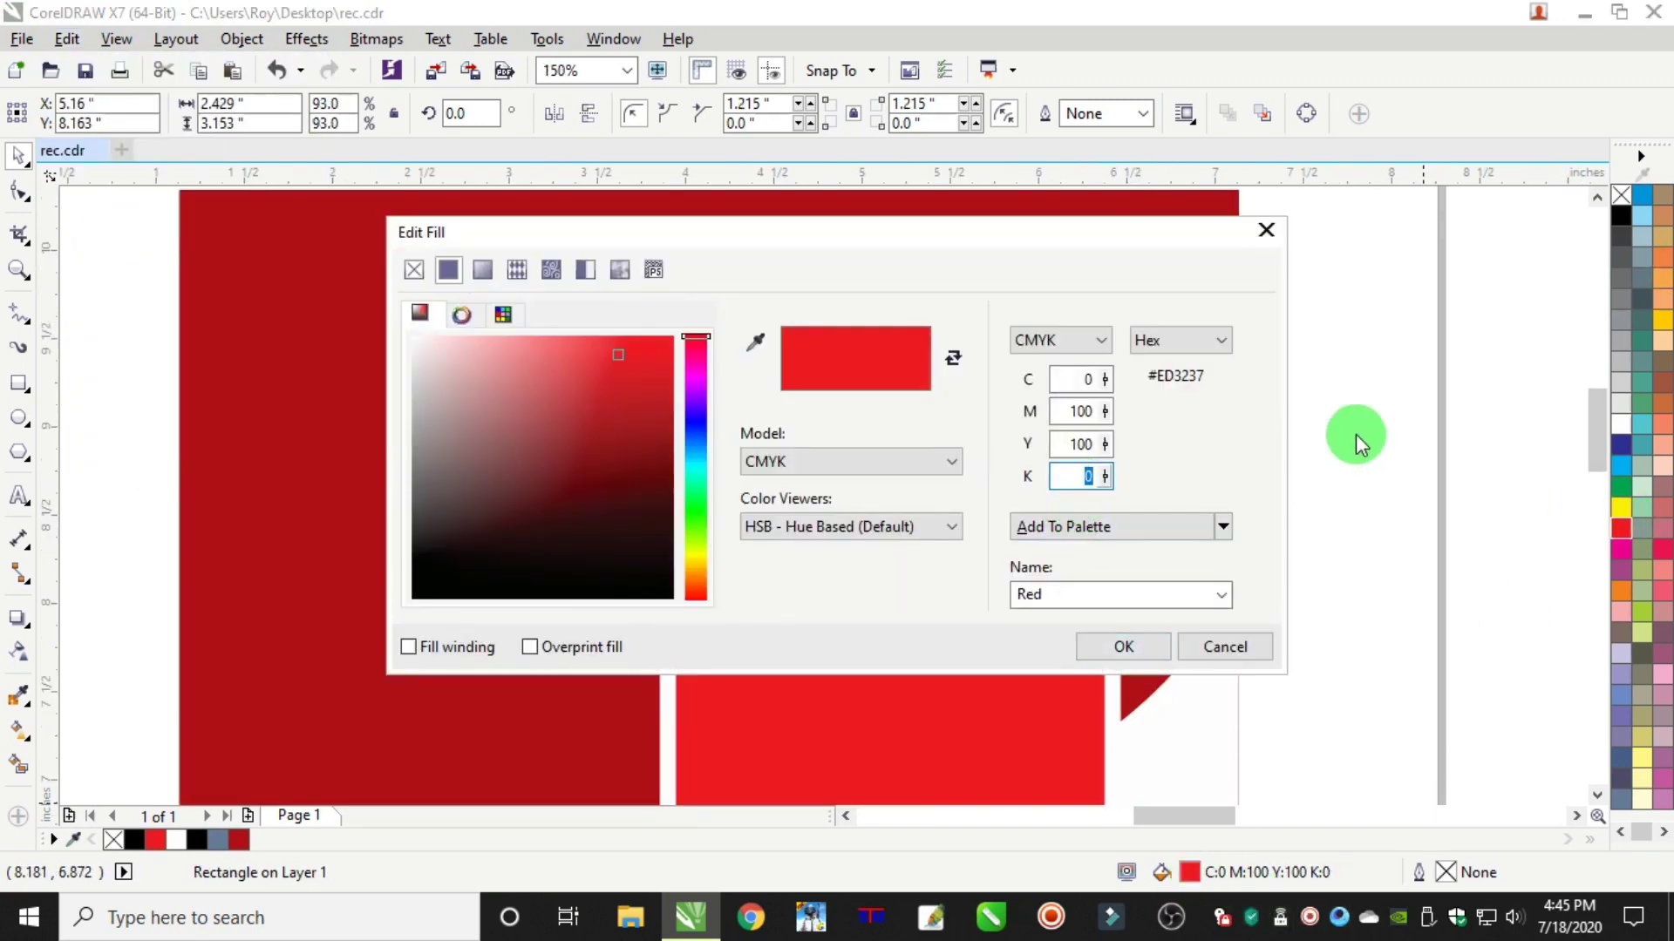
{"action": "key", "text": "Return"}
{"action": "scroll", "coordinate": [1294, 575], "scroll_direction": "down", "scroll_amount": 3}
{"action": "scroll", "coordinate": [1121, 474], "scroll_direction": "up", "scroll_amount": 2}
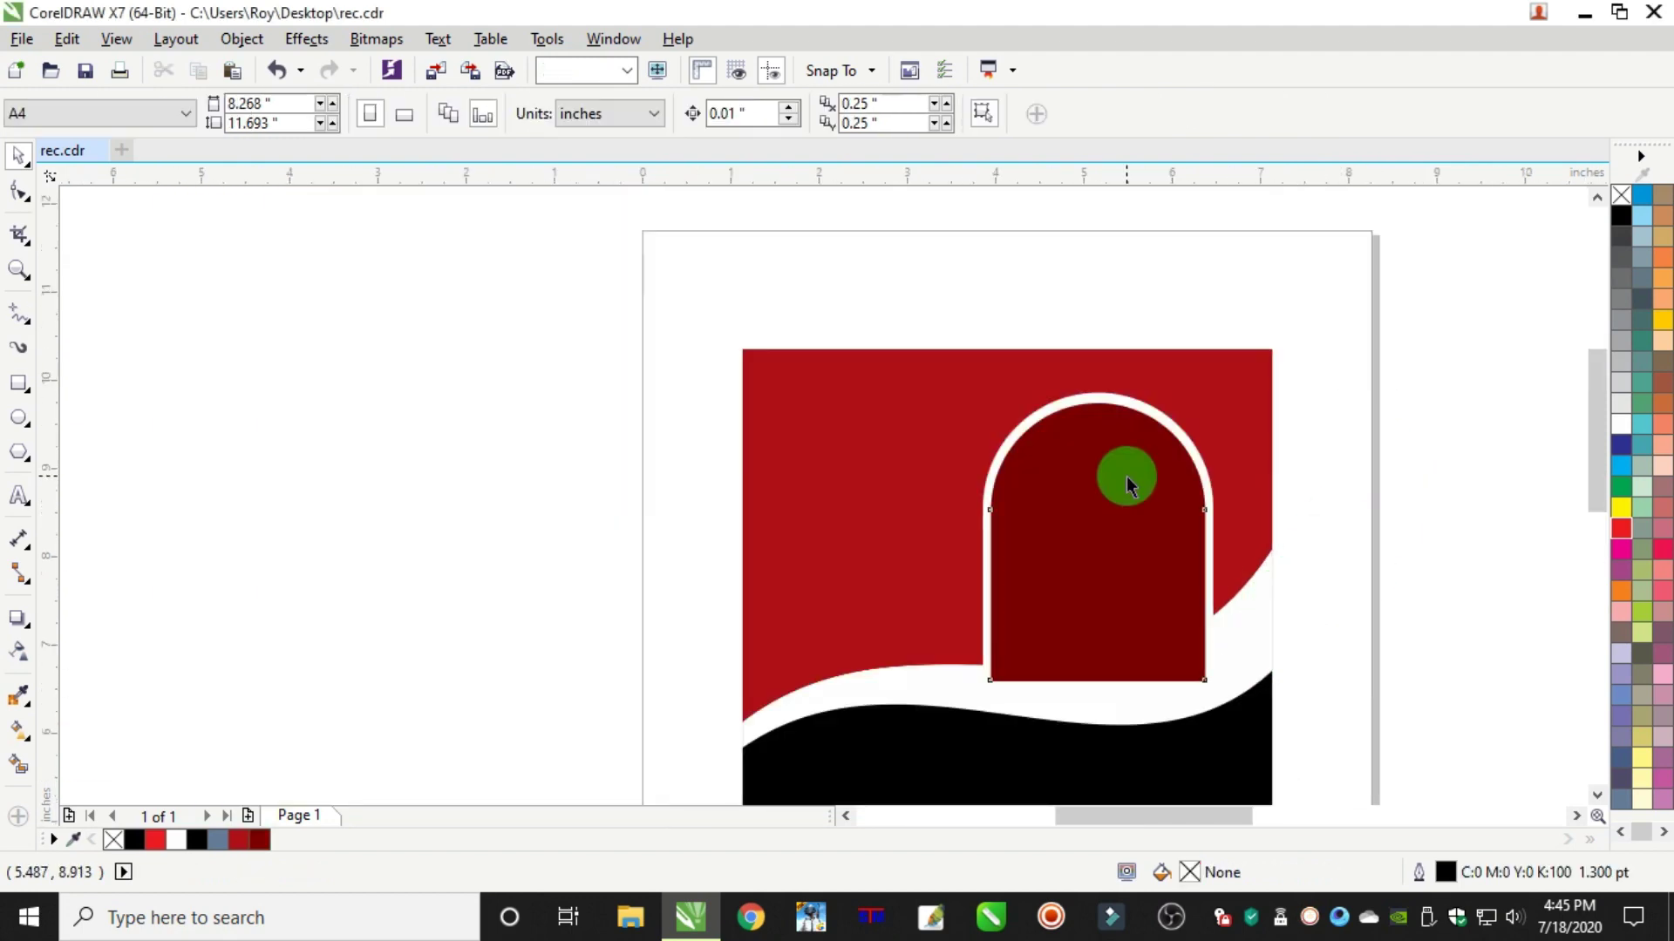
Paste a copy of the dark red arch in place and shrink it about its centre to about 2.29 by 2.97 in
{"action": "left_click", "coordinate": [1126, 475]}
{"action": "scroll", "coordinate": [1141, 472], "scroll_direction": "up", "scroll_amount": 2}
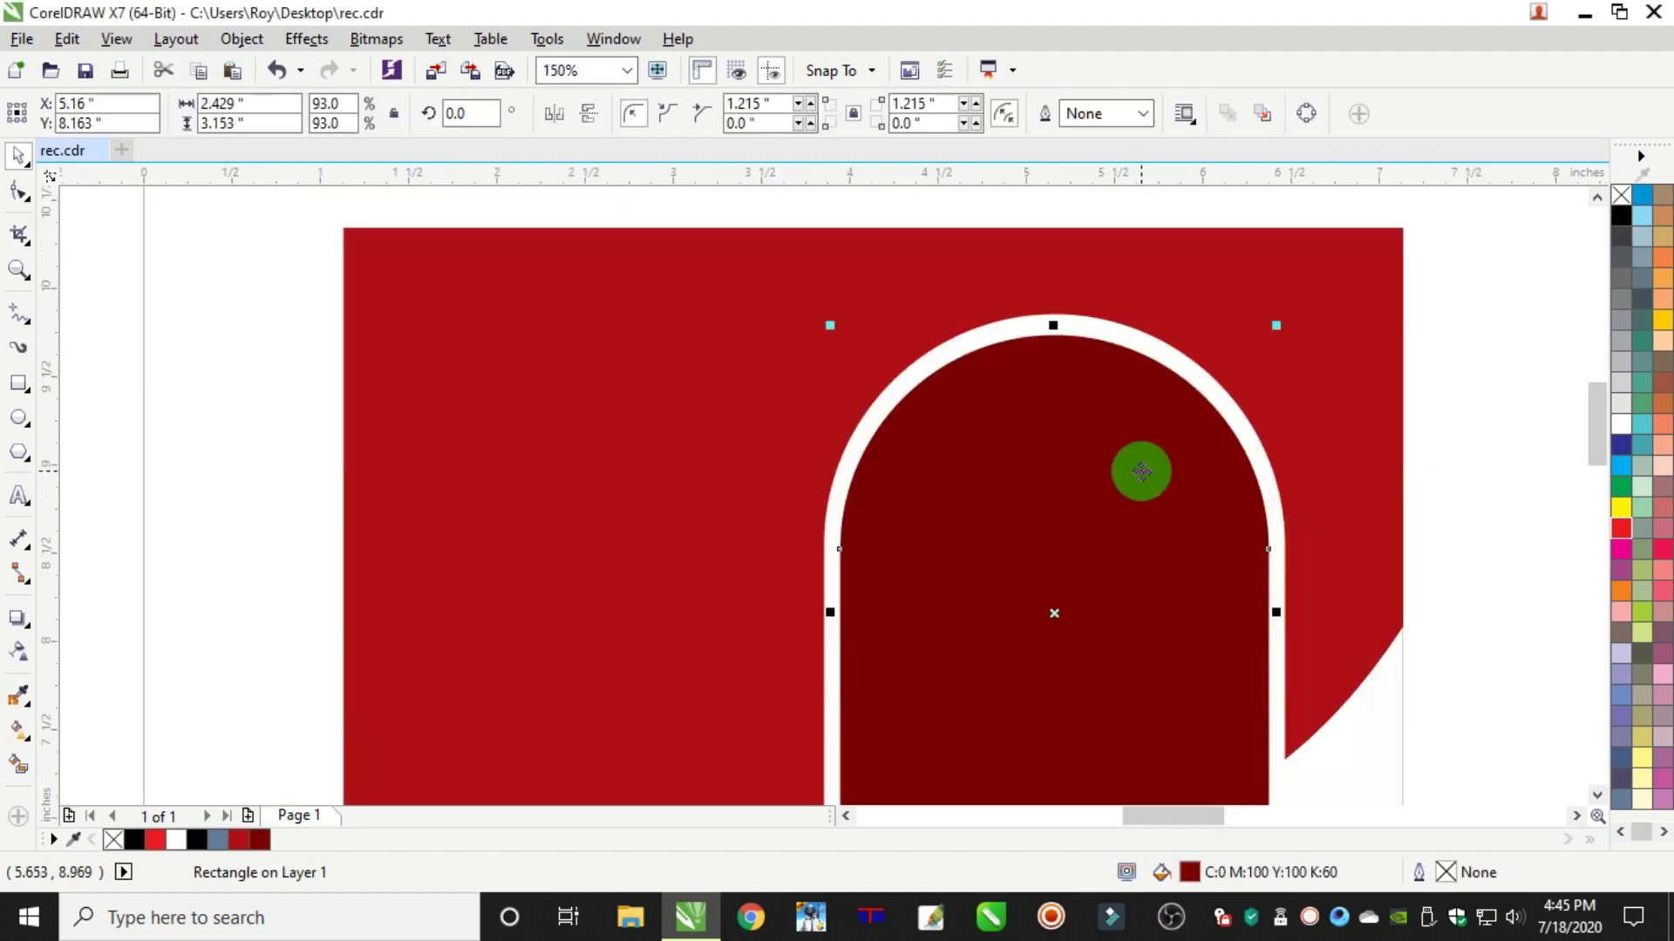
{"action": "left_click", "coordinate": [67, 38]}
{"action": "left_click", "coordinate": [106, 209]}
{"action": "left_click", "coordinate": [67, 38]}
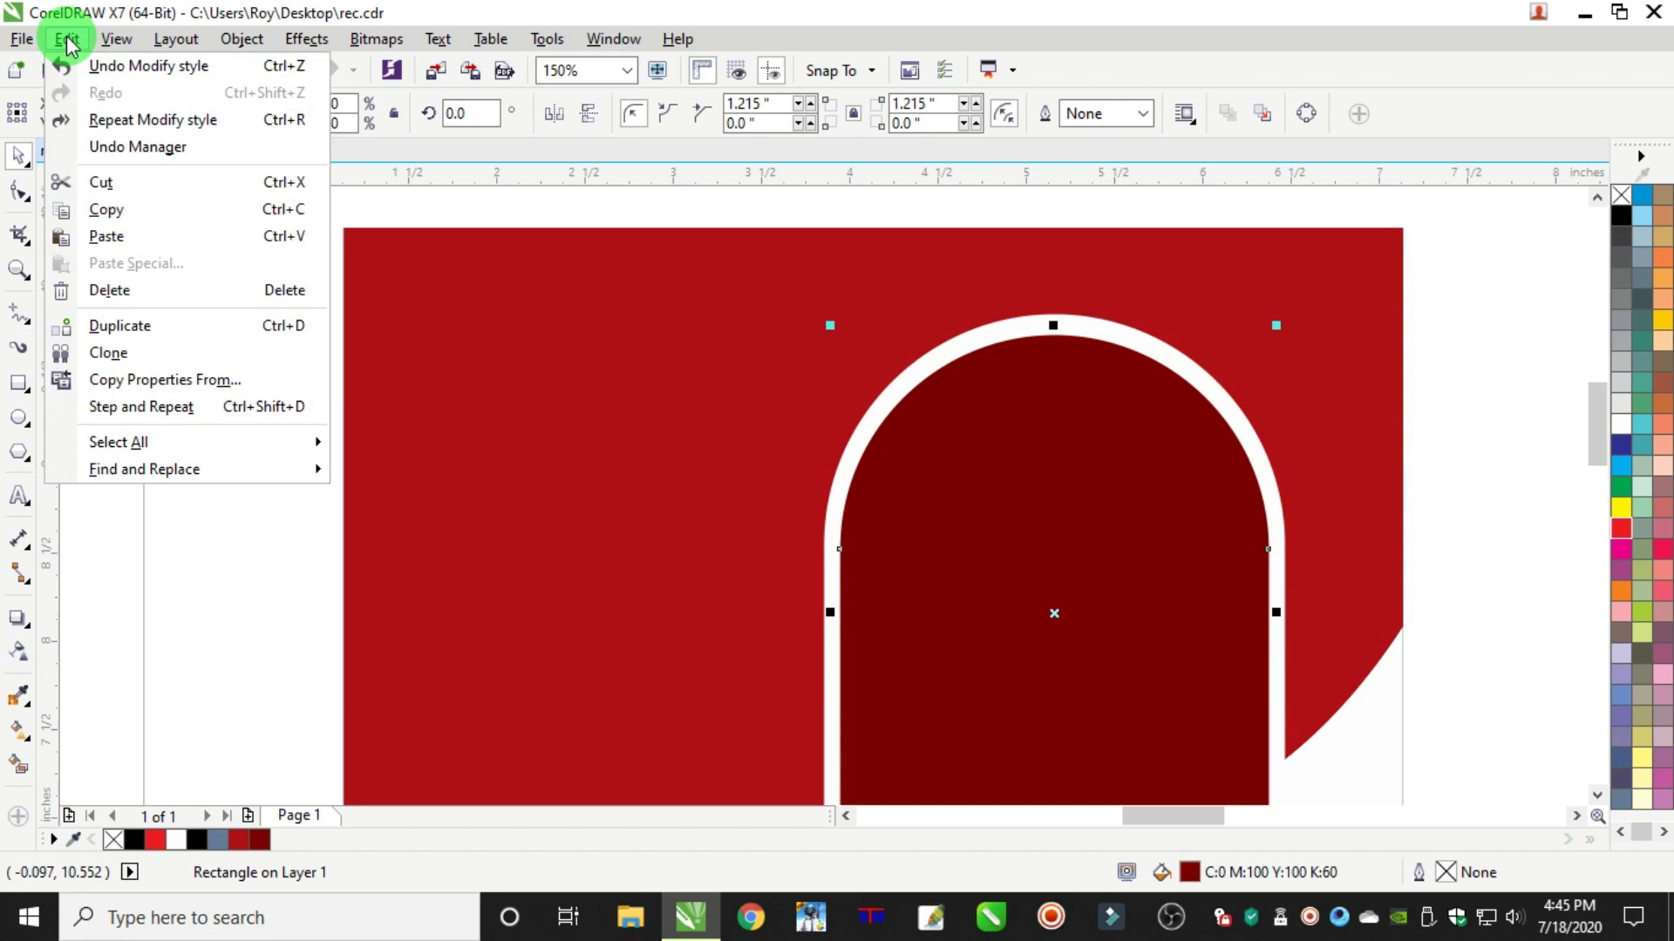
{"action": "left_click", "coordinate": [106, 237]}
{"action": "mouse_move", "coordinate": [1286, 339]}
{"action": "left_mouse_down"}
{"action": "mouse_move", "coordinate": [1269, 356]}
{"action": "mouse_move", "coordinate": [1282, 349]}
{"action": "left_mouse_up"}
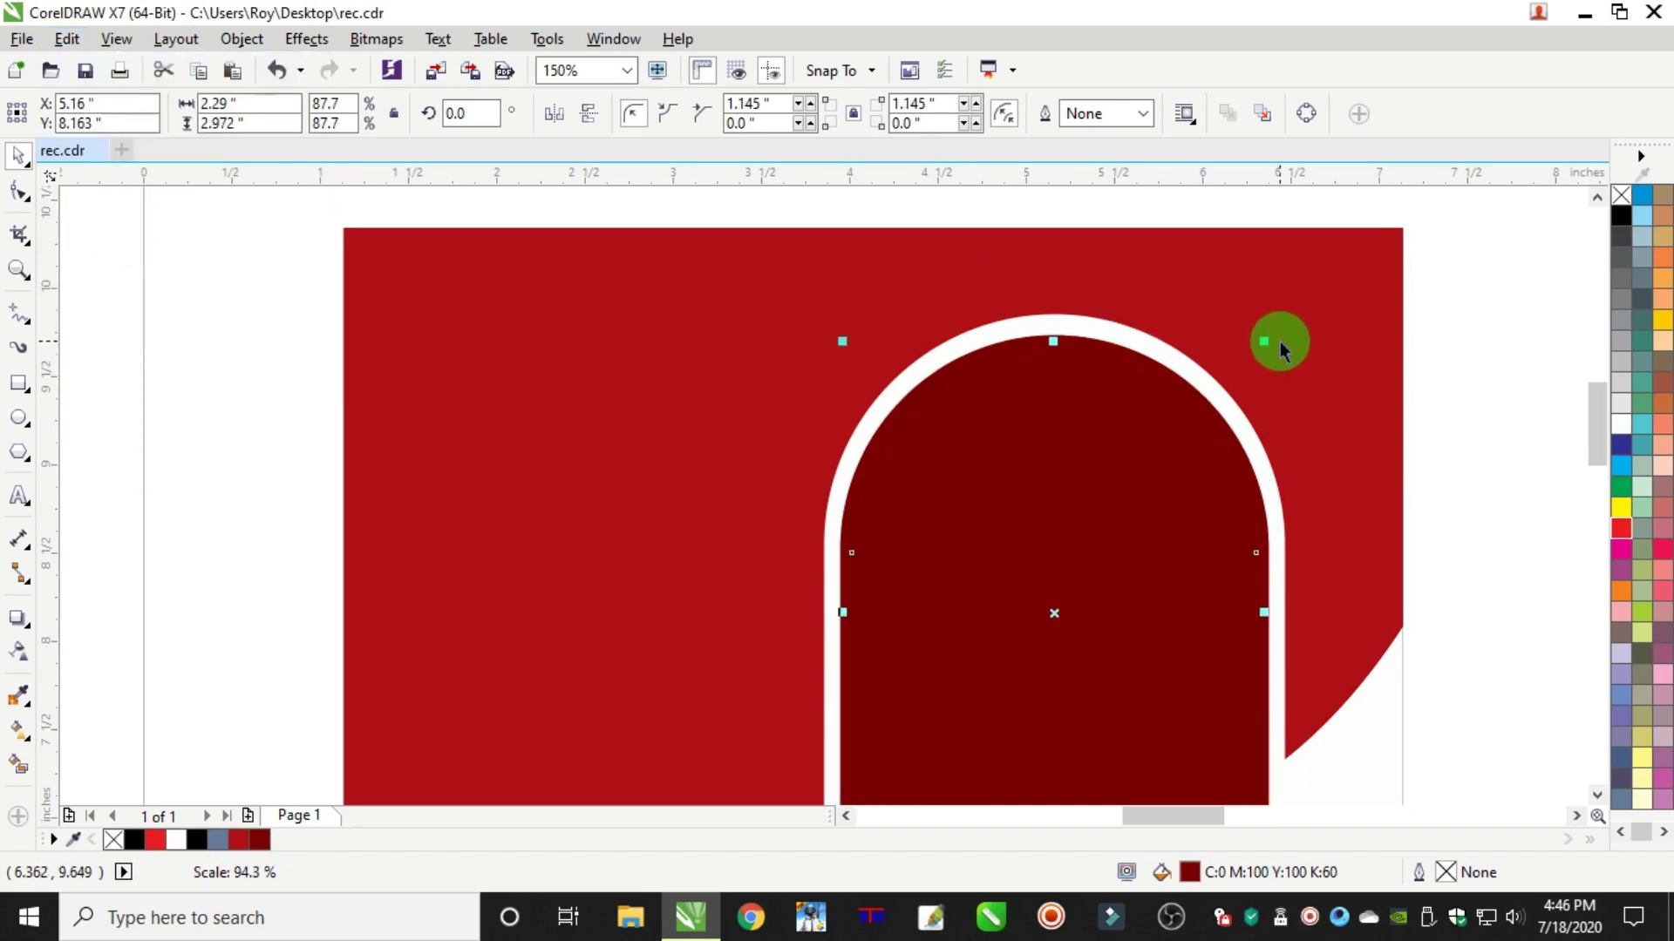
Remove the fill of the smallest arch and give it a white outline 1.5 points wide
{"action": "left_click", "coordinate": [1624, 195]}
{"action": "right_click", "coordinate": [1623, 417]}
{"action": "key", "text": "F12"}
{"action": "key", "text": "Tab"}
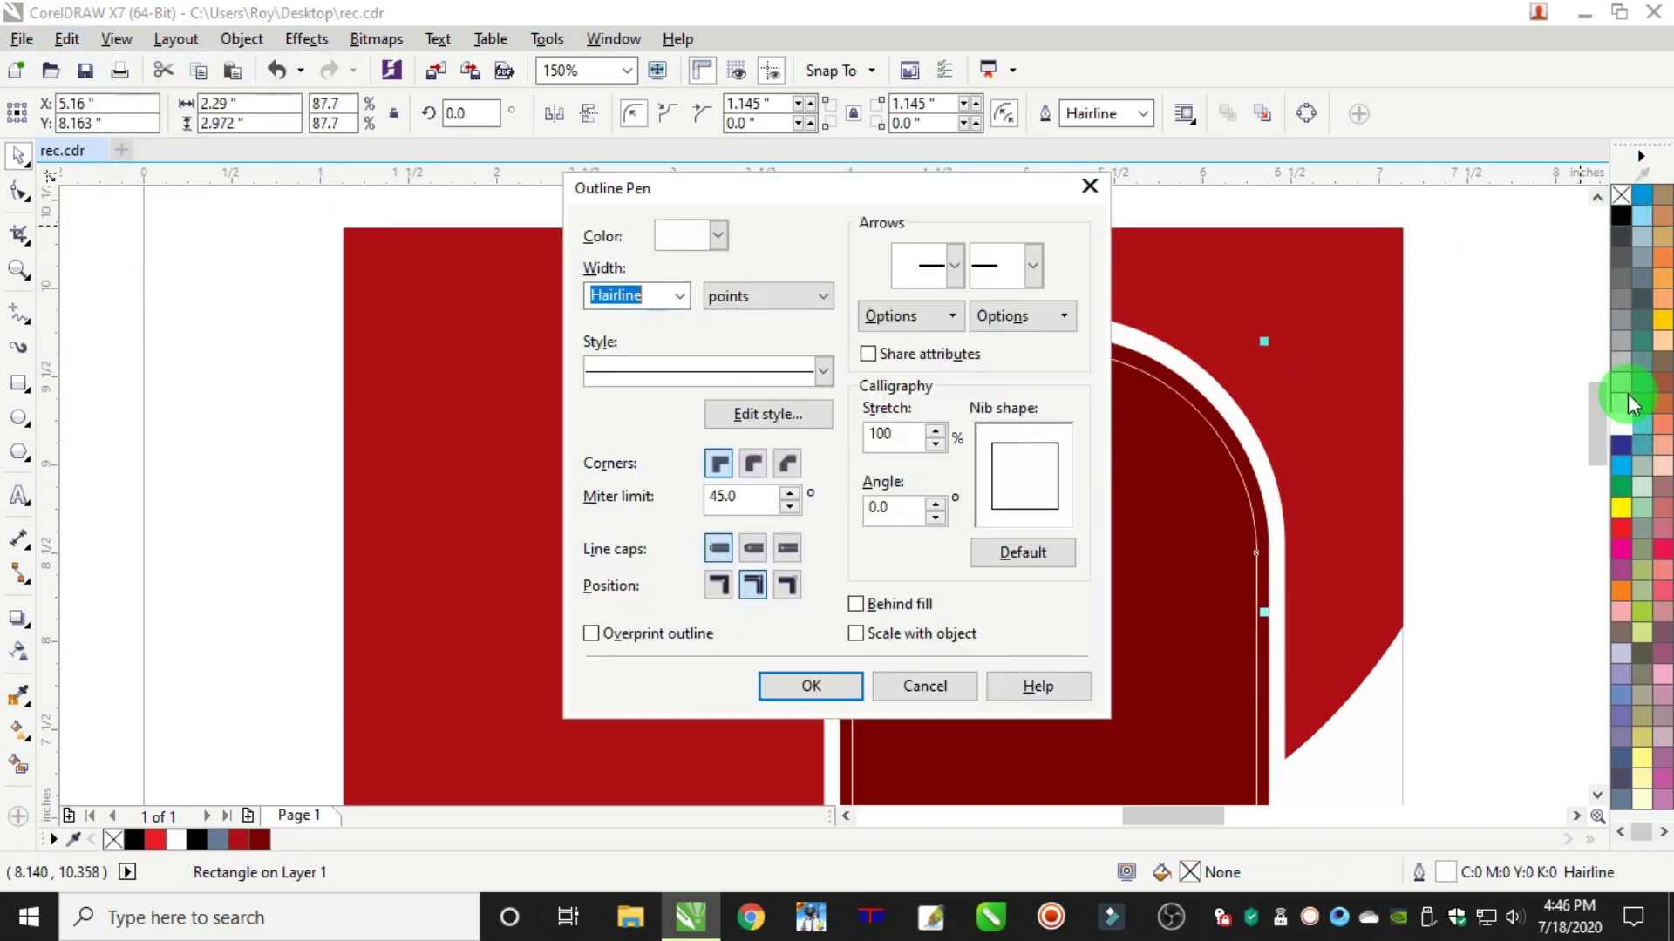
{"action": "type", "text": "1.5"}
{"action": "key", "text": "Return"}
Add a slightly smaller concentric copy of the white arch outline inside the first one
{"action": "left_click_drag", "start_coordinate": [1262, 342], "coordinate": [1256, 362]}
{"action": "scroll", "coordinate": [1294, 370], "scroll_direction": "down", "scroll_amount": 1}
{"action": "left_click", "coordinate": [1307, 598]}
{"action": "scroll", "coordinate": [1282, 570], "scroll_direction": "up", "scroll_amount": 1}
{"action": "scroll", "coordinate": [1280, 576], "scroll_direction": "down", "scroll_amount": 2}
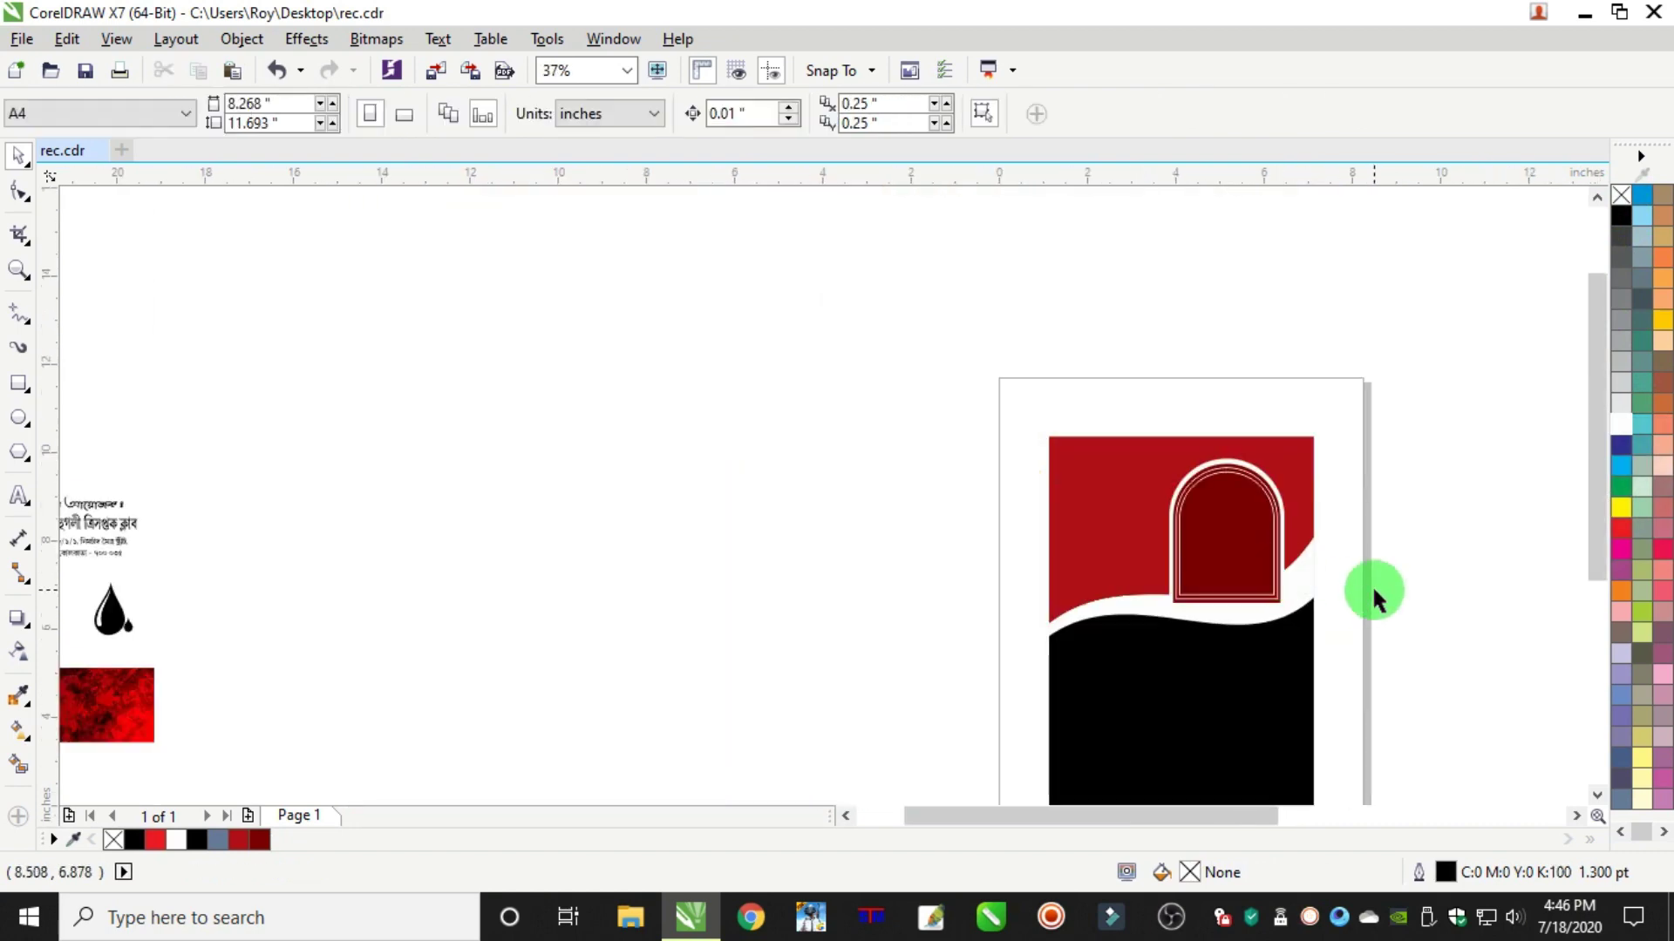
Select the four arch shapes together and enlarge them to about 3.25 by 4.22 in
{"action": "left_click_drag", "start_coordinate": [1444, 360], "coordinate": [1121, 656]}
{"action": "scroll", "coordinate": [1164, 647], "scroll_direction": "up", "scroll_amount": 1}
{"action": "left_click_drag", "start_coordinate": [1166, 575], "coordinate": [1106, 674]}
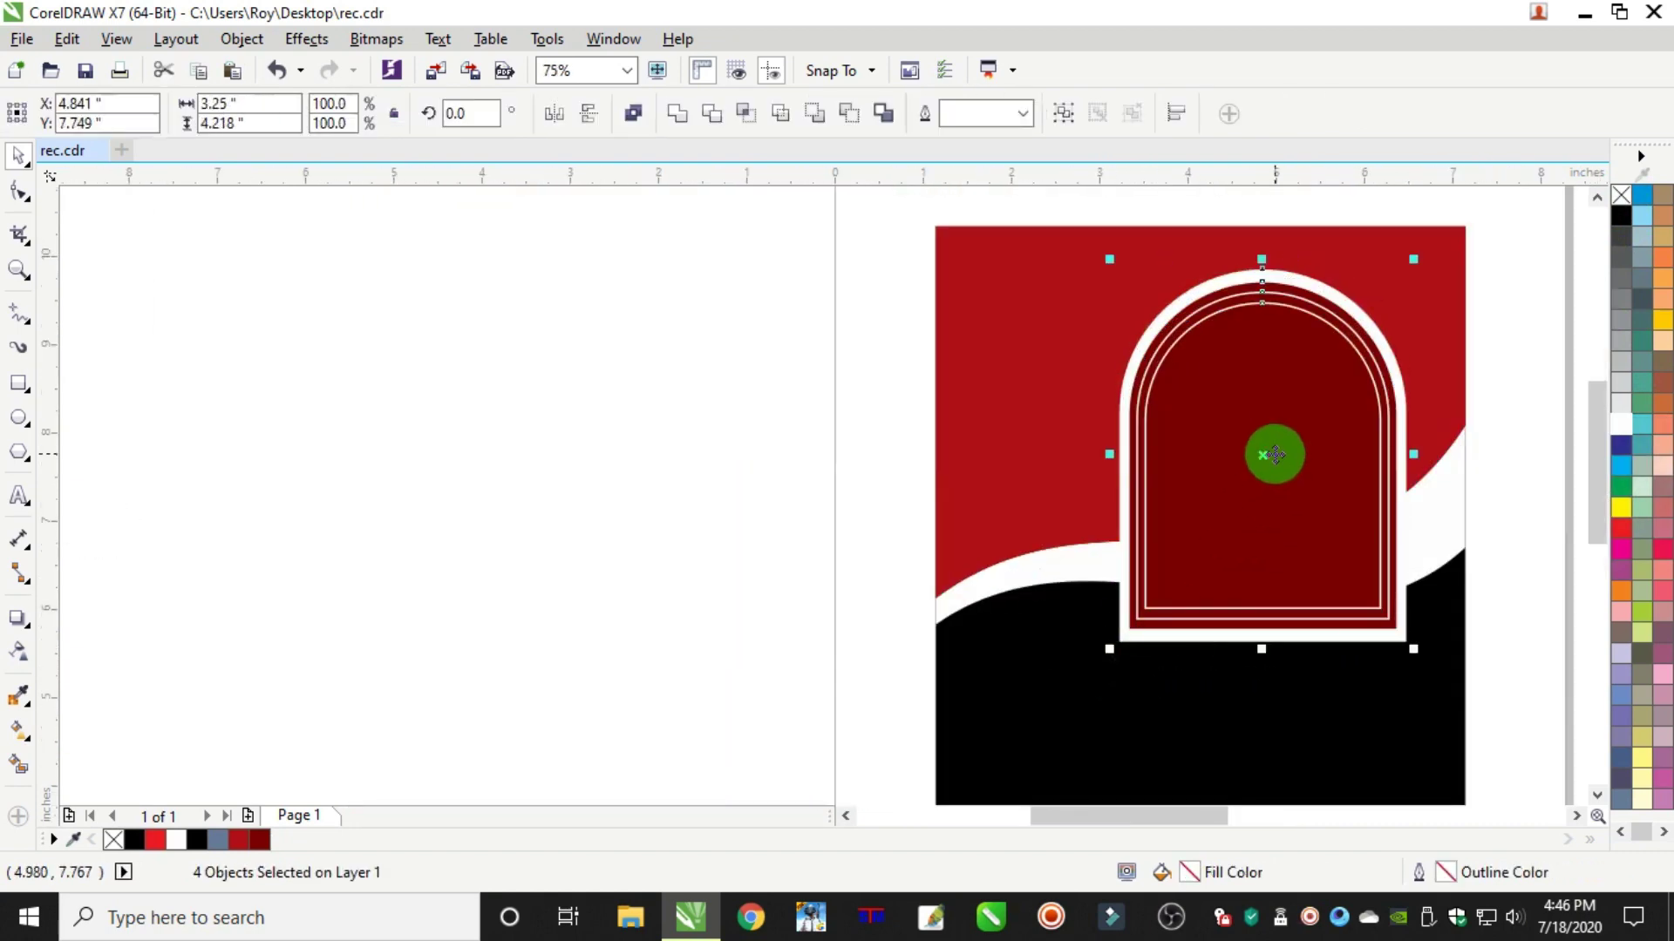
Narrow the arch frame to about 3.01 in wide, place it near the poster's upper right corner and group its shapes
{"action": "left_click_drag", "start_coordinate": [1103, 455], "coordinate": [1142, 455]}
{"action": "left_click_drag", "start_coordinate": [1258, 471], "coordinate": [1288, 465]}
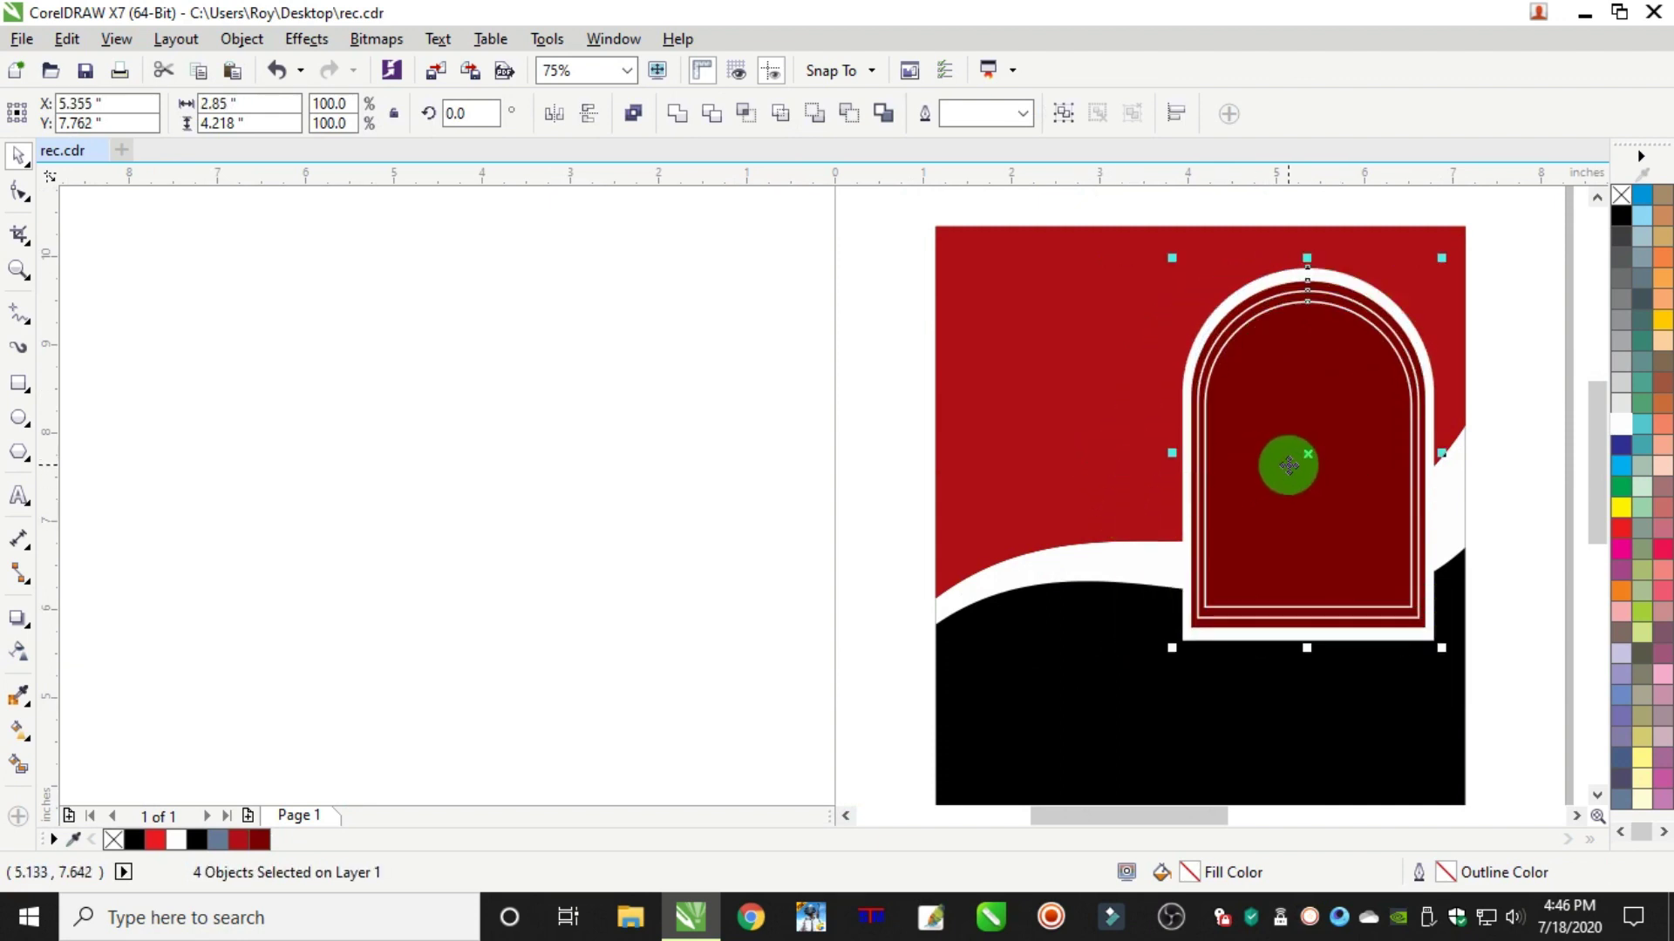
{"action": "left_click_drag", "start_coordinate": [1168, 451], "coordinate": [1159, 448]}
{"action": "left_click_drag", "start_coordinate": [1270, 446], "coordinate": [1278, 426]}
{"action": "scroll", "coordinate": [1278, 426], "scroll_direction": "down", "scroll_amount": 1}
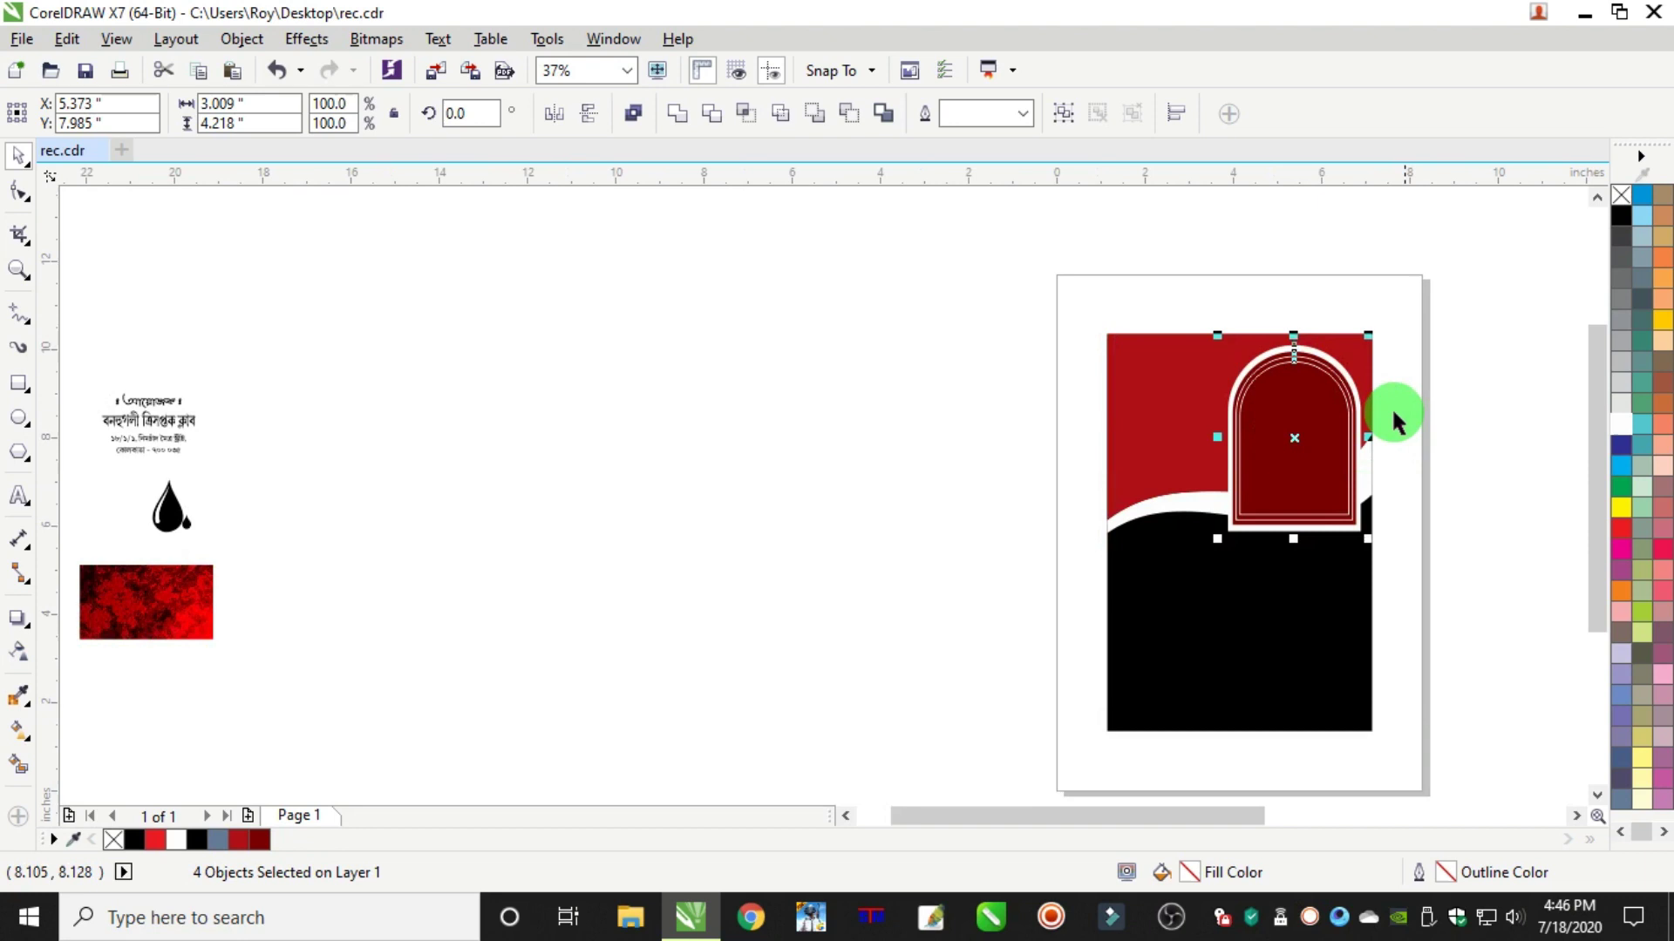
{"action": "right_click", "coordinate": [1332, 415]}
{"action": "left_click", "coordinate": [1430, 475]}
{"action": "left_click", "coordinate": [1058, 448]}
Draw a straight white line about 6.71 in wide across the lower part of the black area, rising towards the right
{"action": "scroll", "coordinate": [1125, 488], "scroll_direction": "down", "scroll_amount": 1}
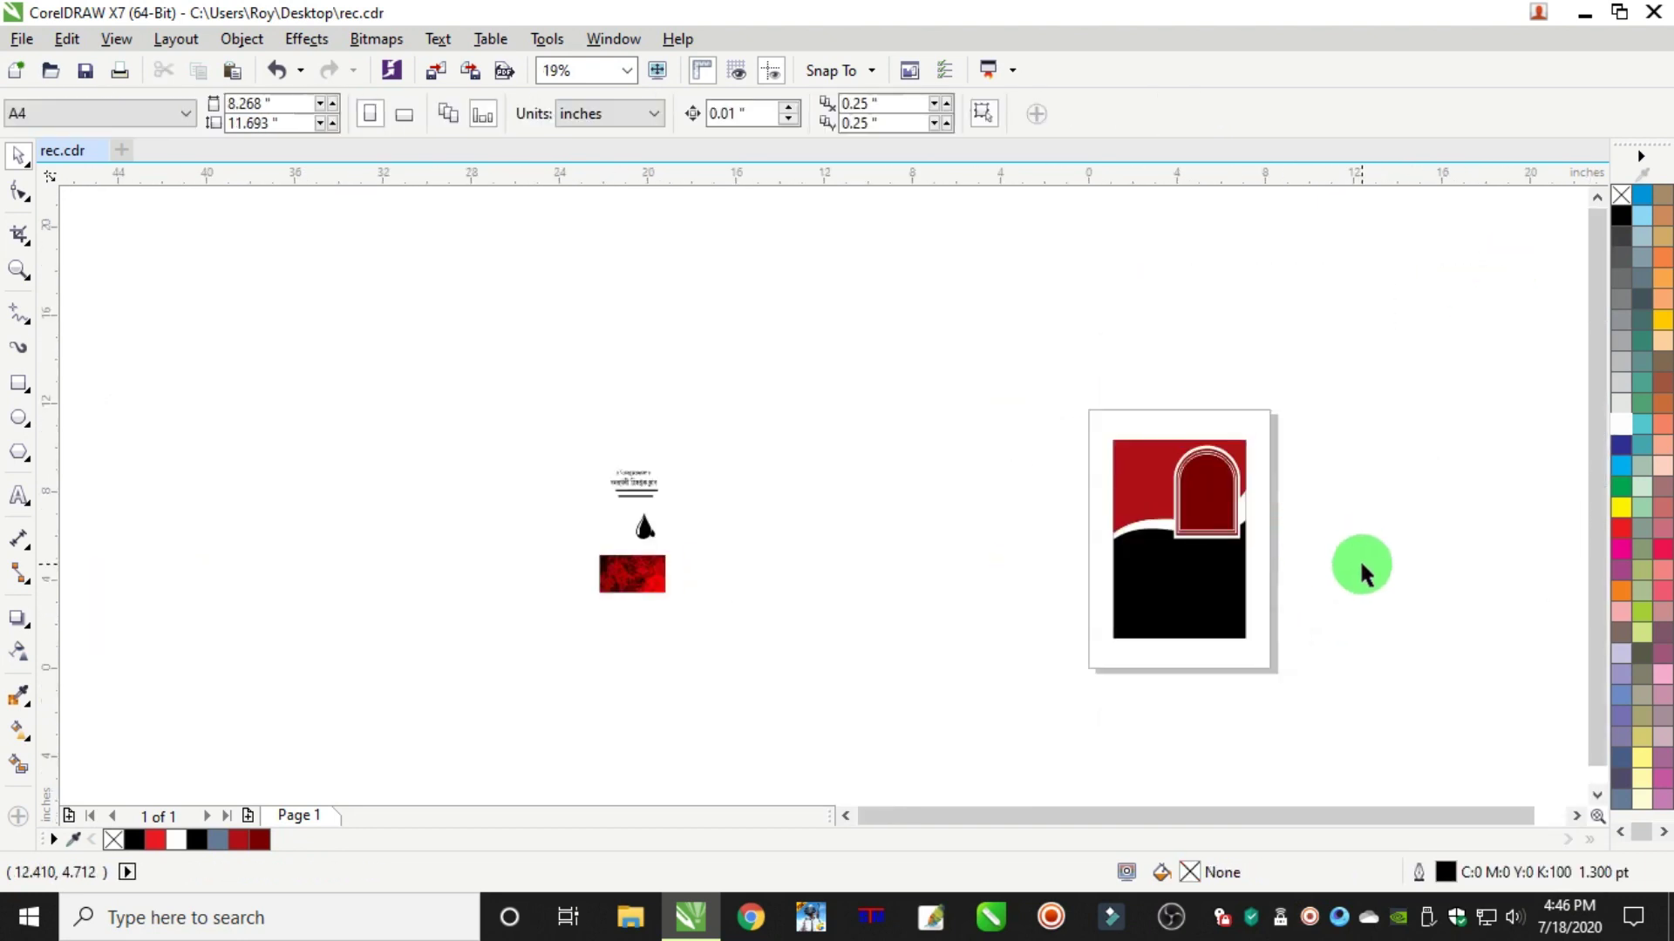
{"action": "scroll", "coordinate": [1220, 572], "scroll_direction": "up", "scroll_amount": 1}
{"action": "left_click", "coordinate": [1195, 636]}
{"action": "scroll", "coordinate": [1195, 635], "scroll_direction": "up", "scroll_amount": 1}
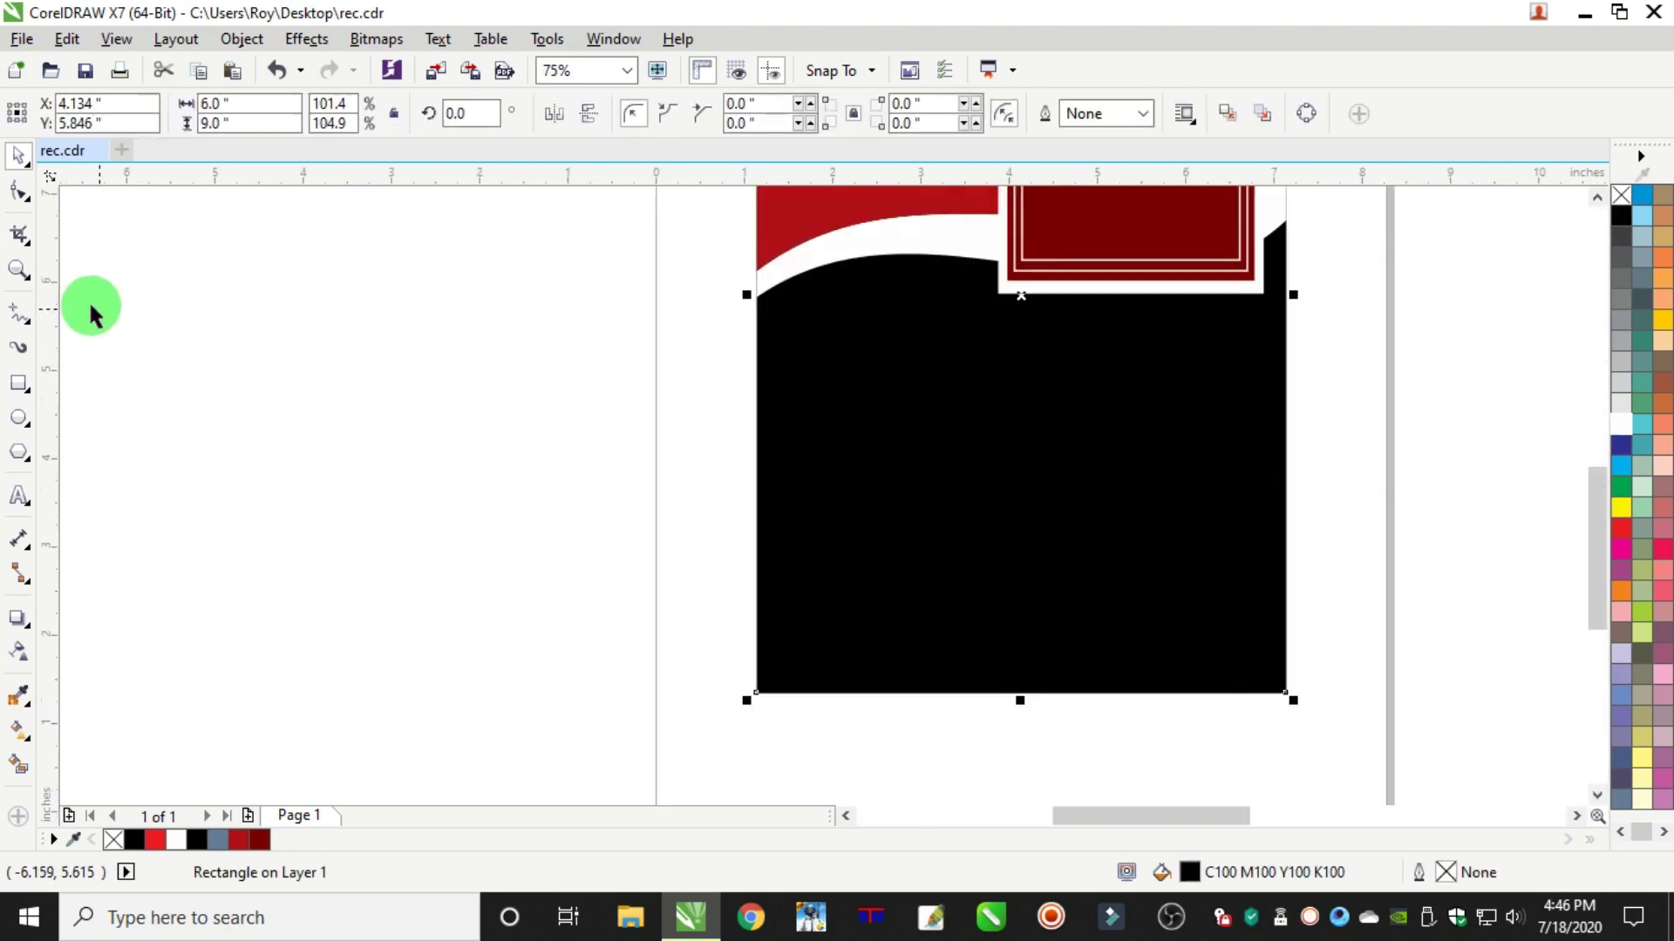
{"action": "left_click", "coordinate": [18, 325]}
{"action": "left_click", "coordinate": [712, 653]}
{"action": "left_click", "coordinate": [1319, 569]}
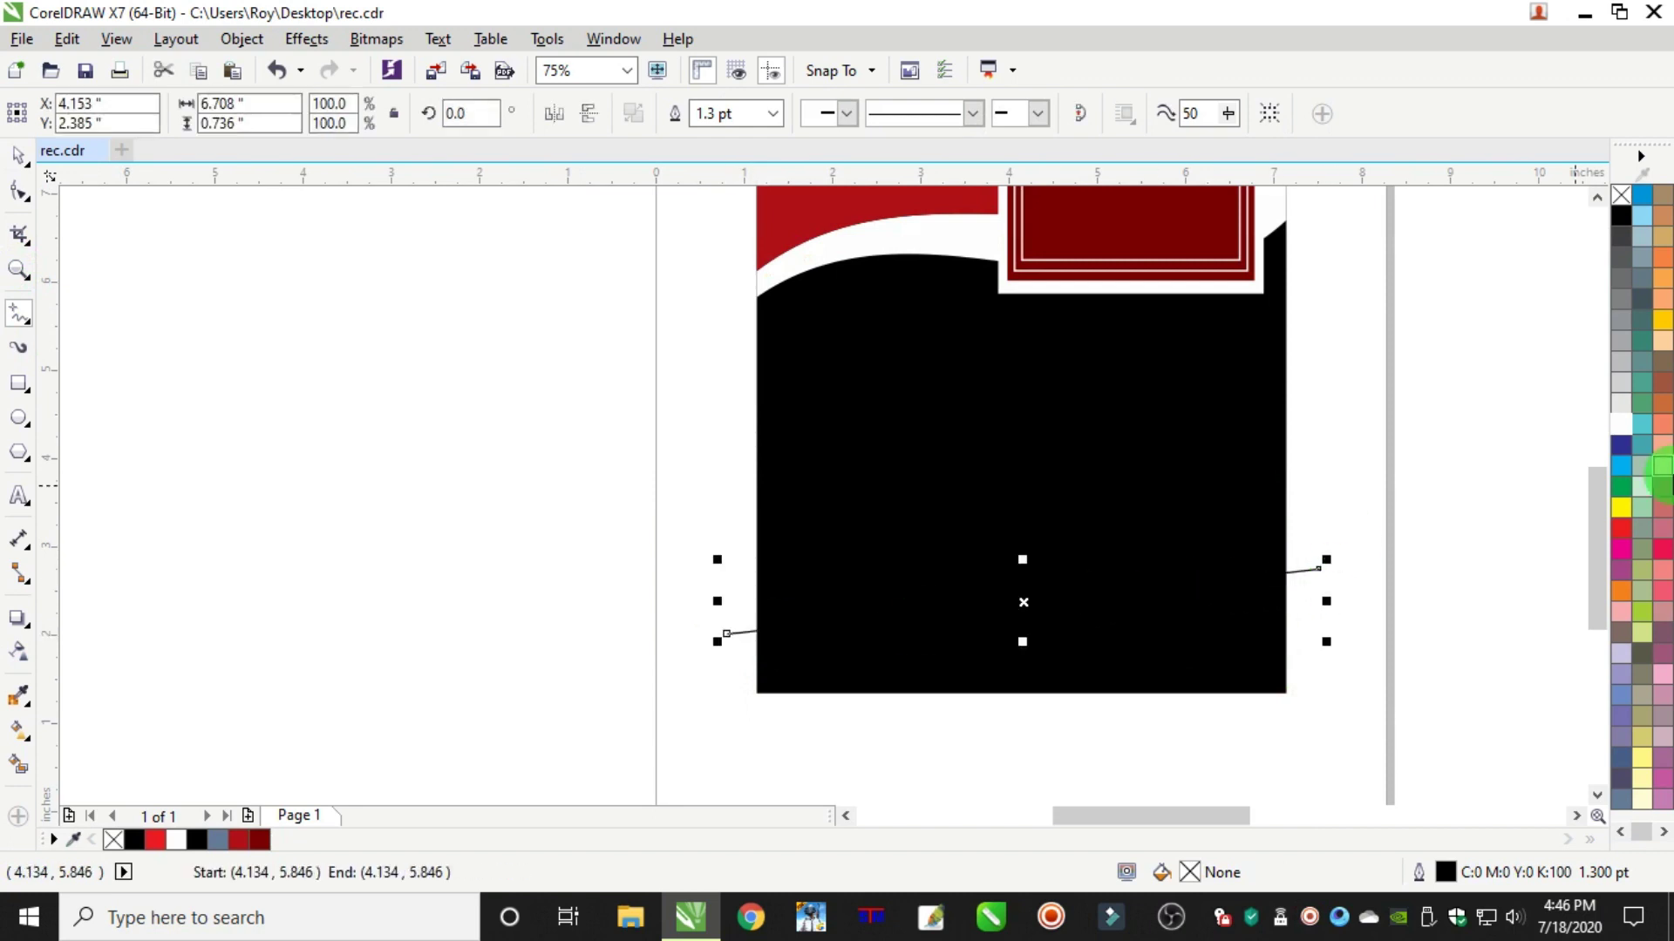
Convert the line to a curve and bend it into a wave that dips on the left and rises on the right
{"action": "left_click", "coordinate": [20, 193]}
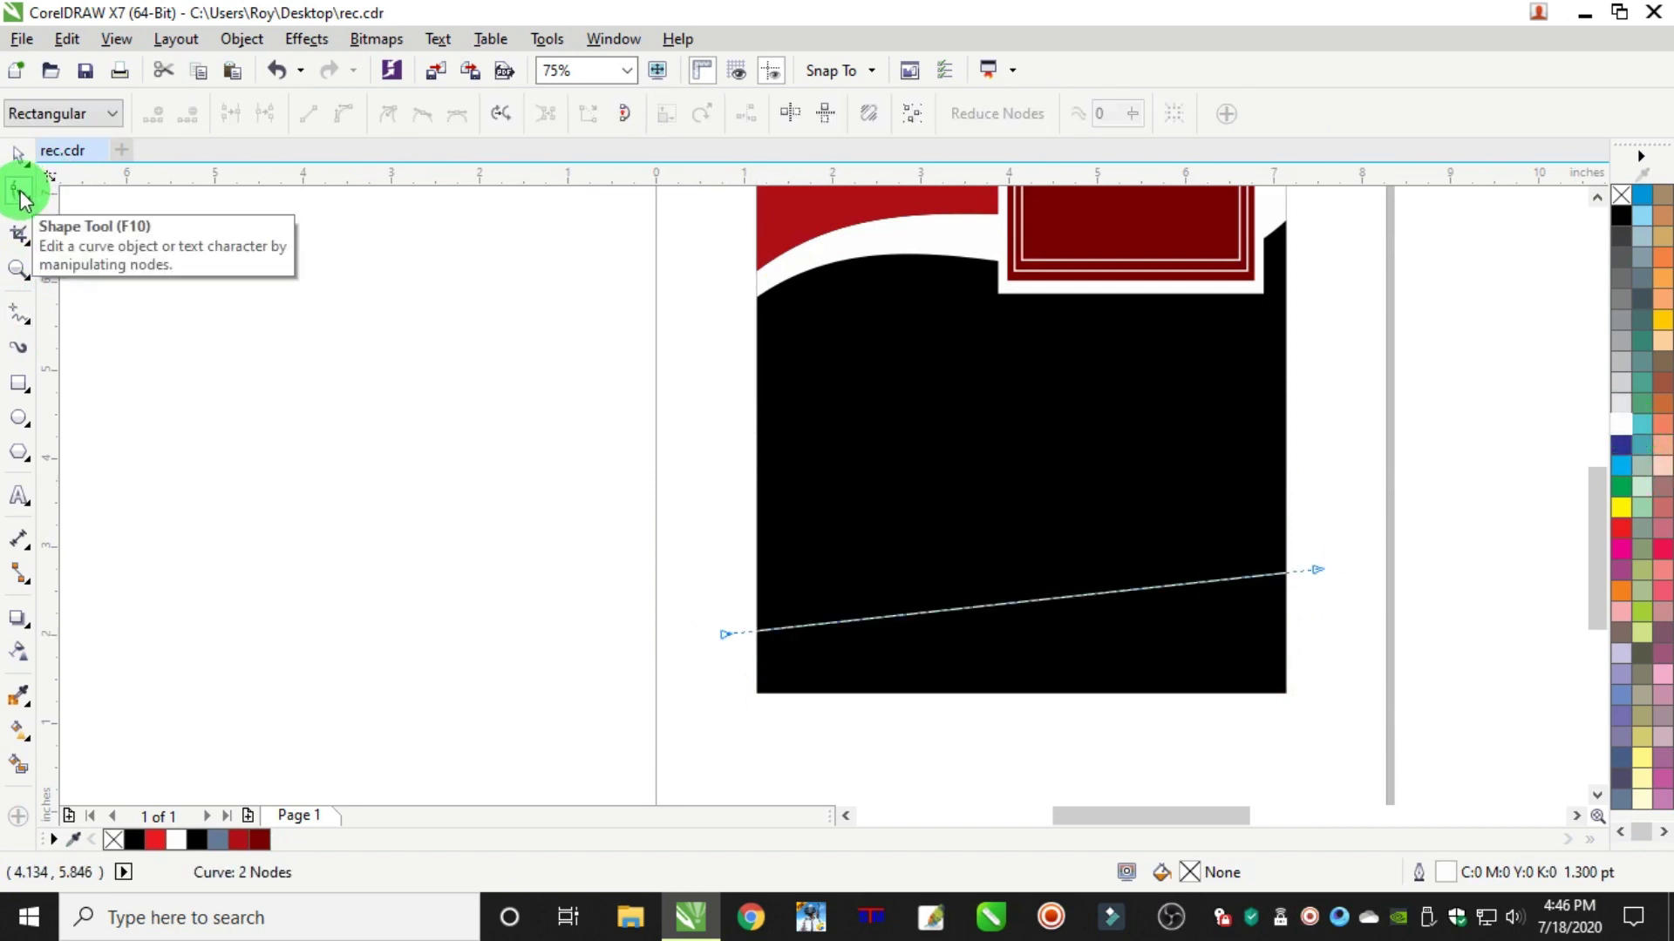
{"action": "left_click", "coordinate": [993, 607]}
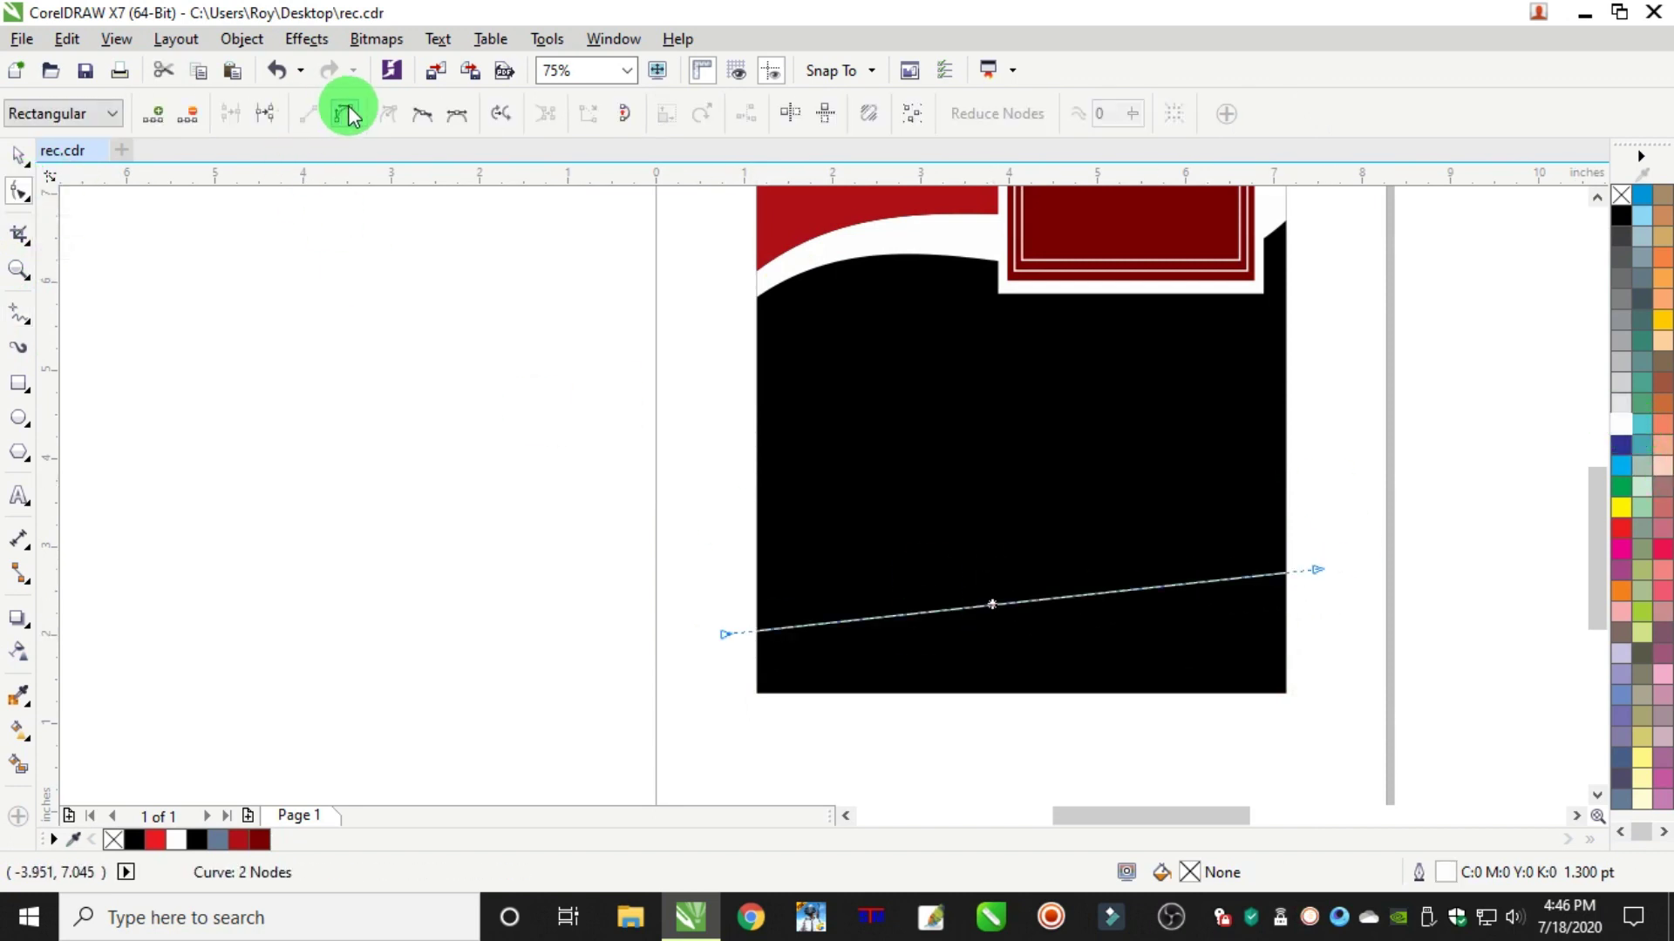
{"action": "left_click_drag", "start_coordinate": [1032, 607], "coordinate": [1234, 649]}
{"action": "left_click_drag", "start_coordinate": [1132, 647], "coordinate": [1089, 461]}
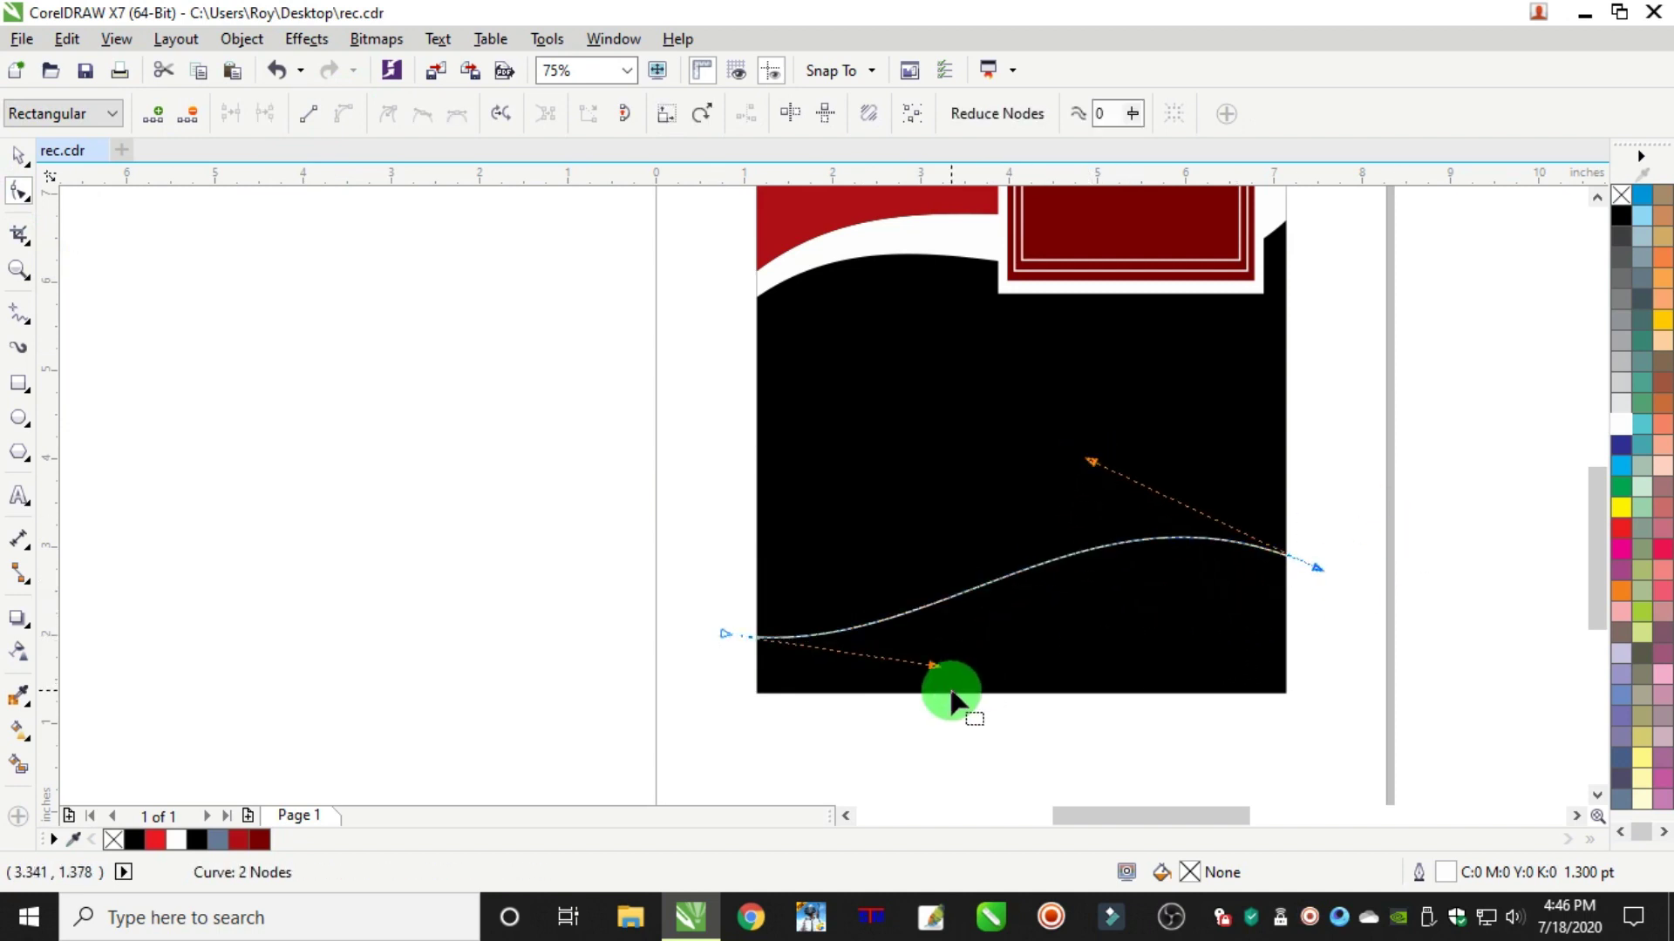
Deepen the bends of the white wave line across the lower black area so it dips further on the left and crests on the right
{"action": "left_click_drag", "start_coordinate": [935, 666], "coordinate": [1007, 721]}
{"action": "left_click_drag", "start_coordinate": [1307, 573], "coordinate": [1309, 594]}
{"action": "left_click_drag", "start_coordinate": [1083, 491], "coordinate": [1027, 455]}
{"action": "left_click_drag", "start_coordinate": [1007, 719], "coordinate": [1009, 717]}
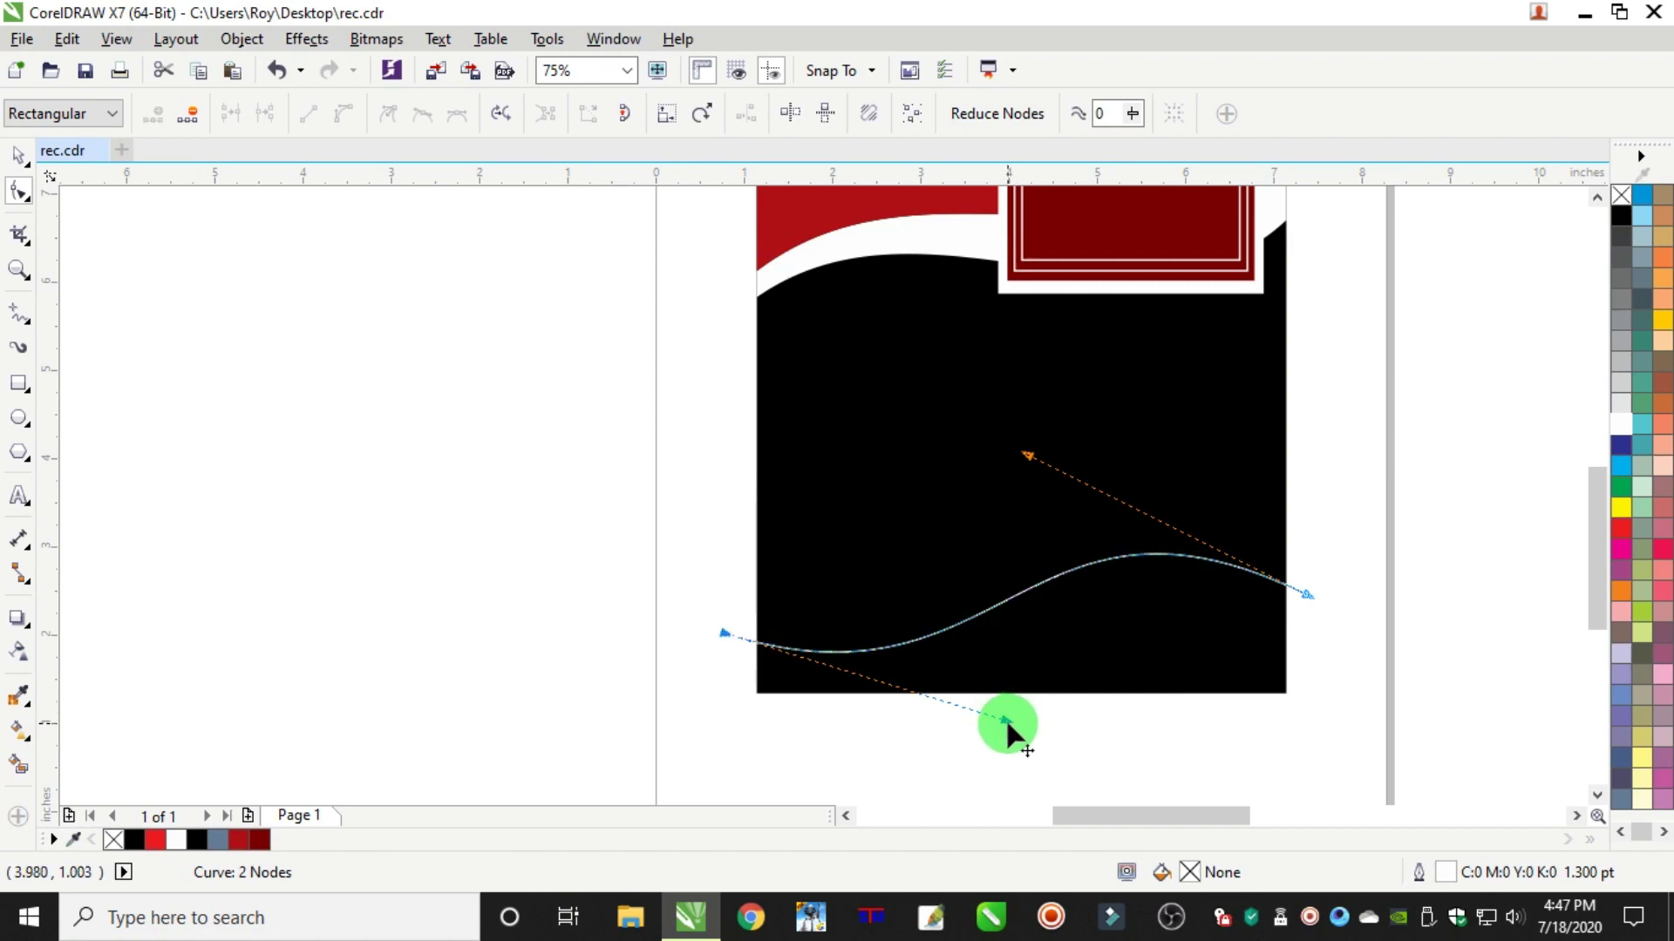
{"action": "left_click_drag", "start_coordinate": [724, 634], "coordinate": [1009, 770]}
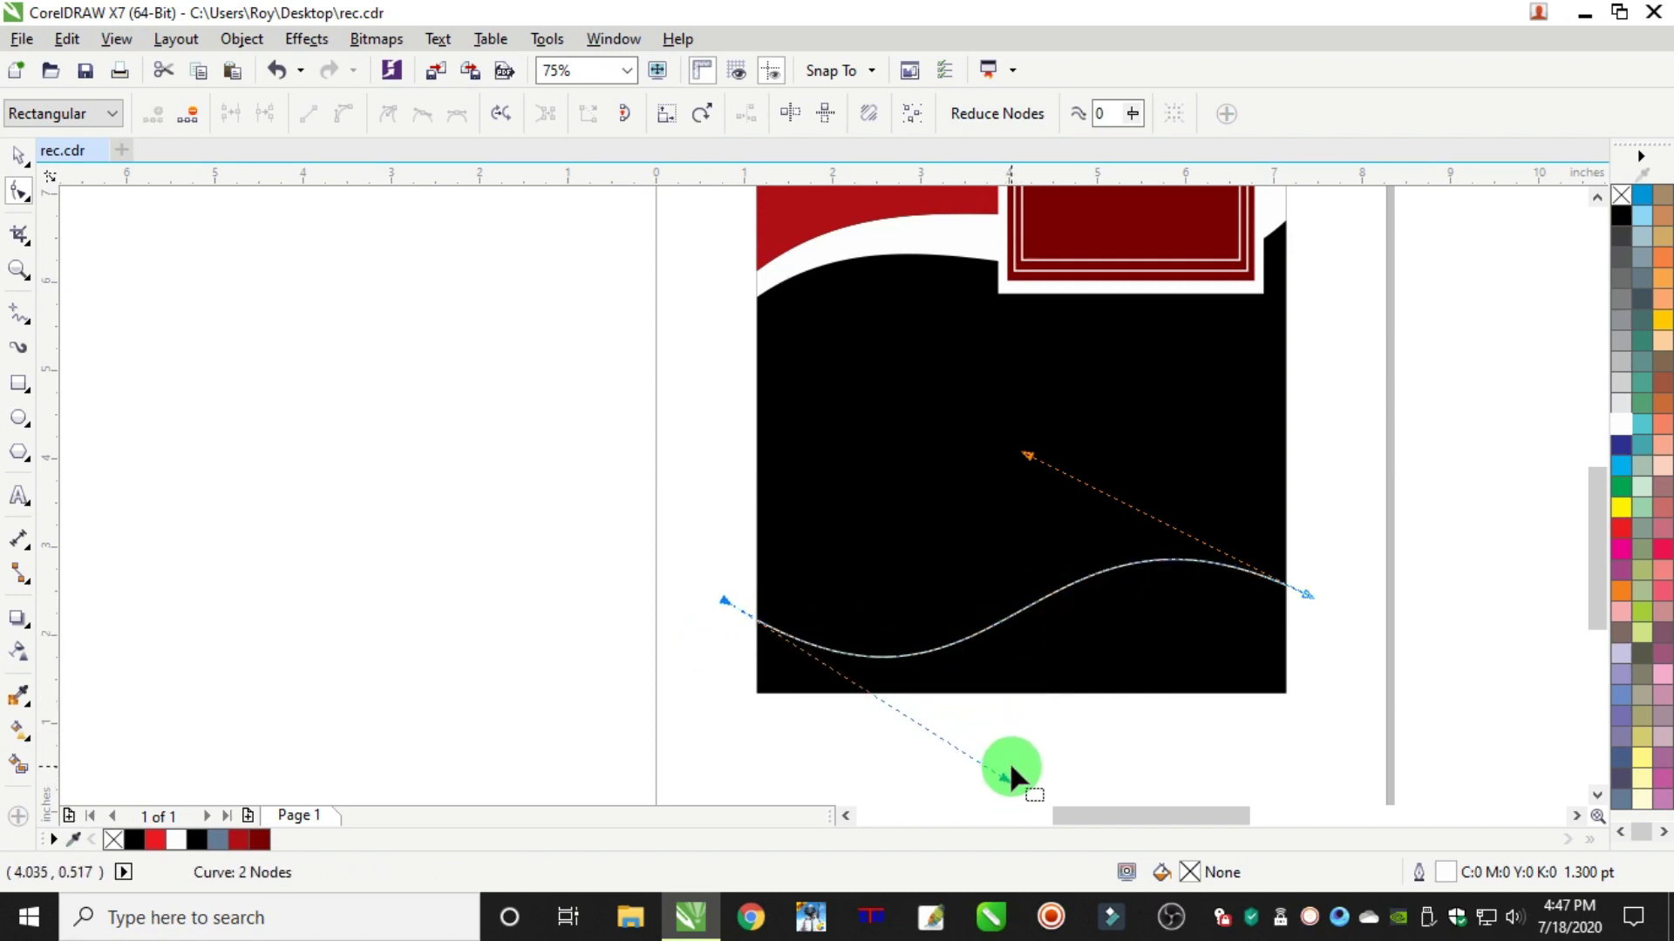
Create a shape from the area below the wave with Smart Fill and color it dark red, C0 M100 Y100 K30
{"action": "left_click", "coordinate": [19, 158]}
{"action": "left_click", "coordinate": [20, 764]}
{"action": "left_click", "coordinate": [1142, 627]}
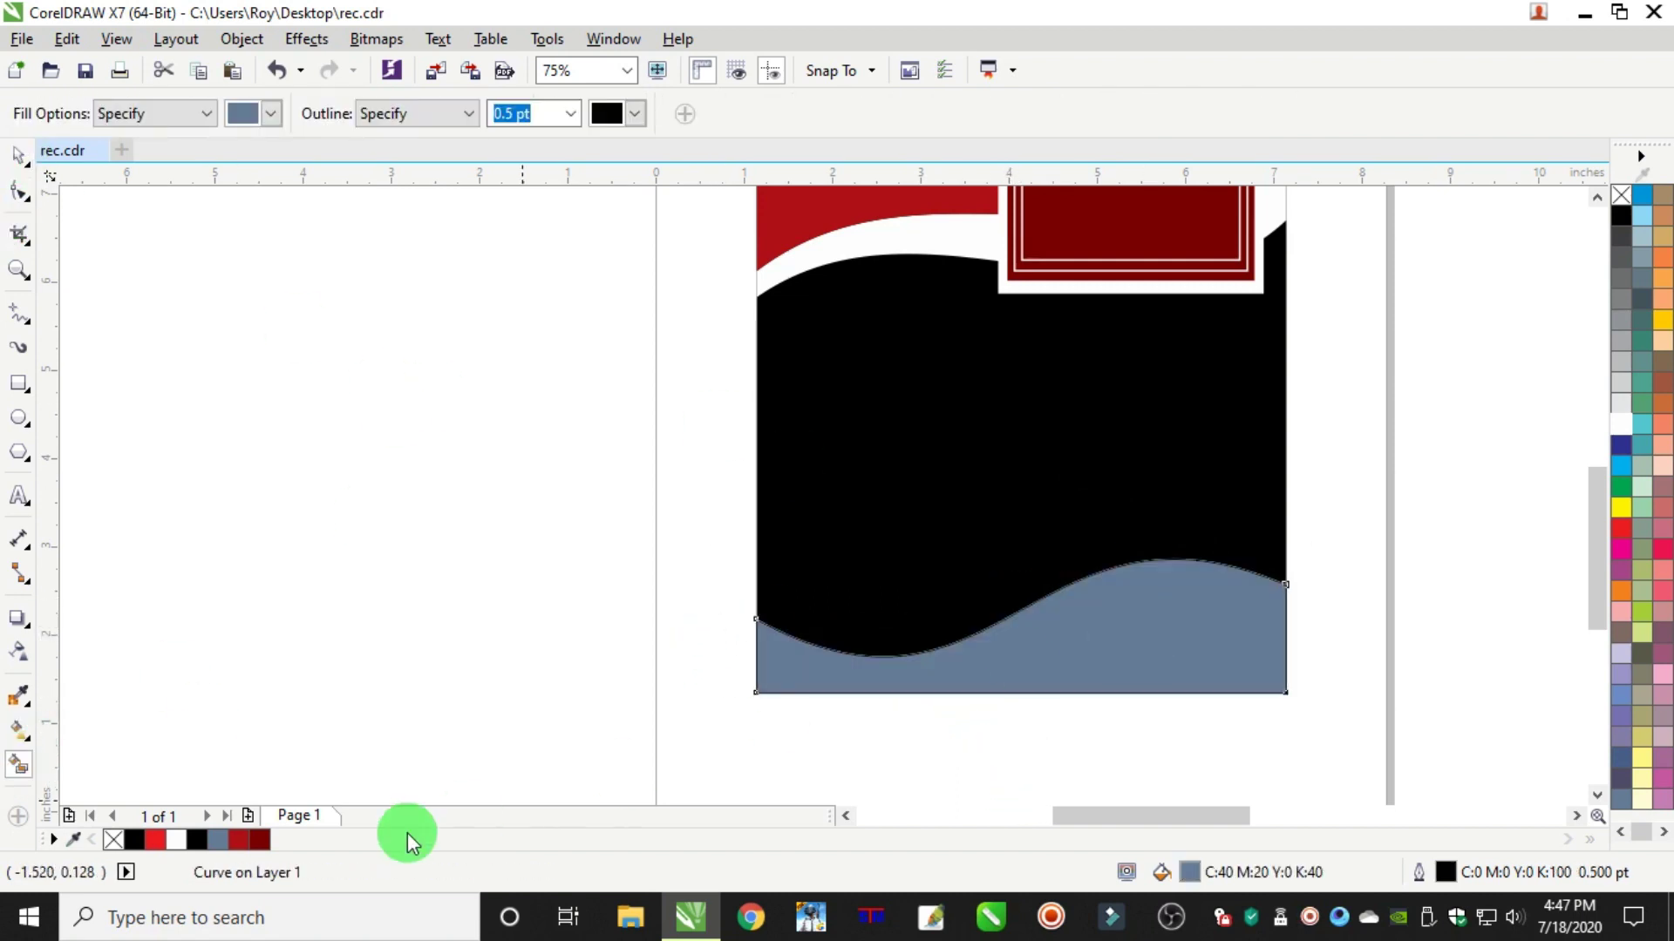
{"action": "left_click", "coordinate": [237, 839]}
{"action": "left_click", "coordinate": [19, 159]}
{"action": "left_click", "coordinate": [523, 366]}
{"action": "left_click_drag", "start_coordinate": [1244, 574], "coordinate": [1324, 496]}
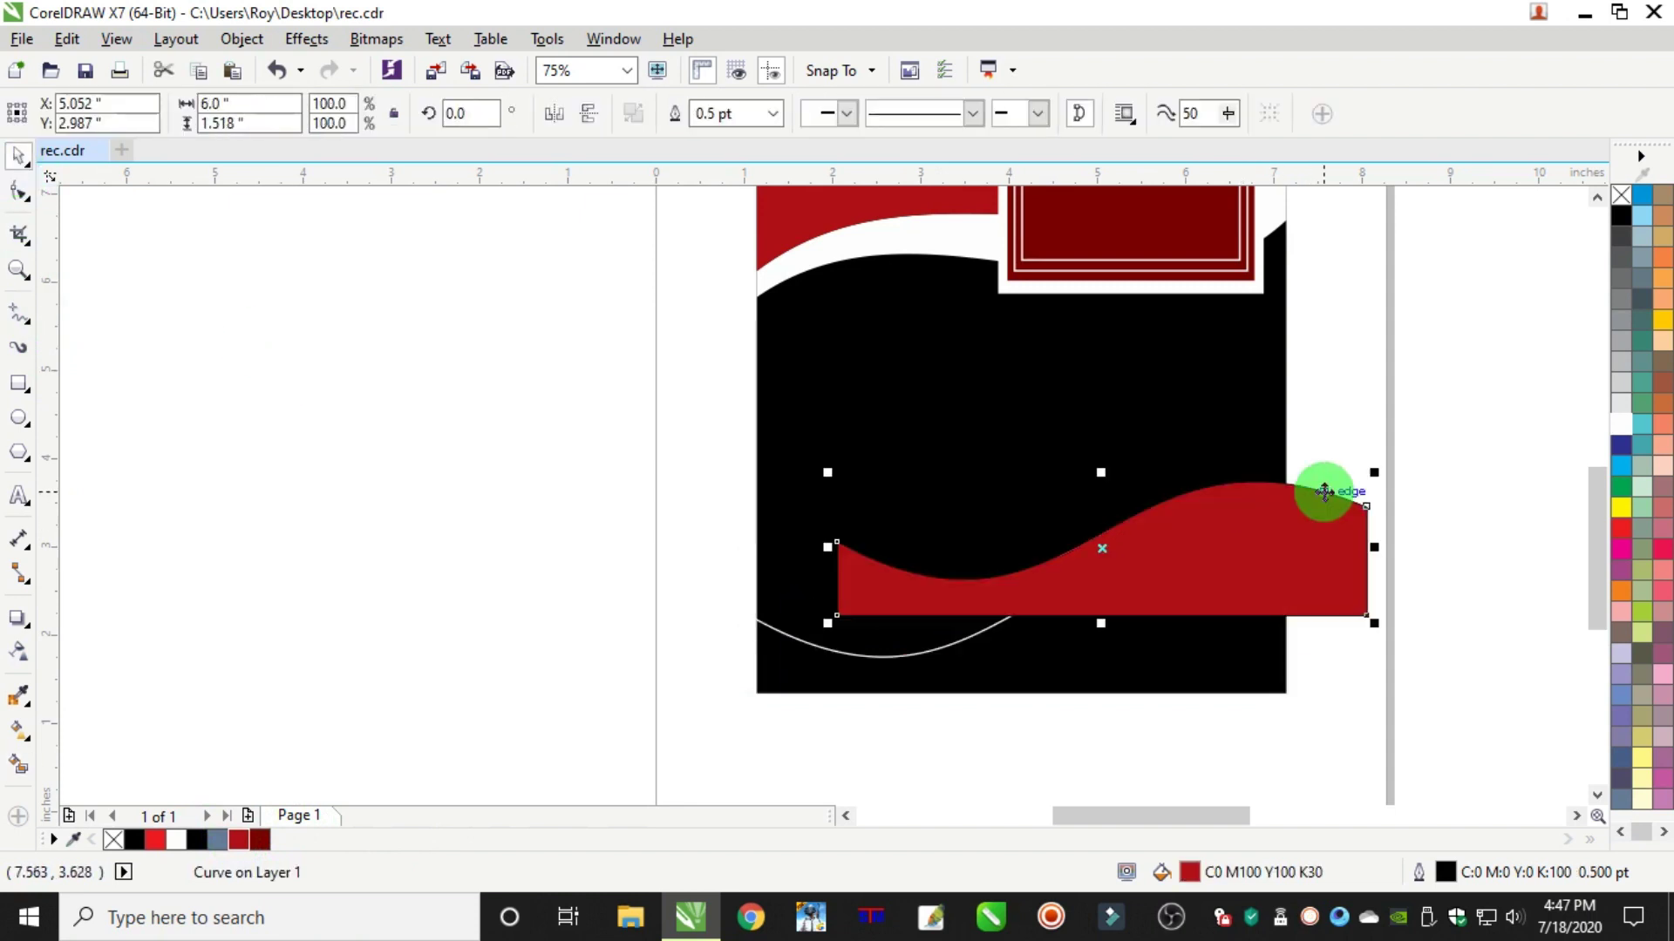
{"action": "key", "text": "ctrl+z"}
Pull the white wave guide line out of the poster and delete it
{"action": "left_click_drag", "start_coordinate": [1440, 472], "coordinate": [922, 620]}
{"action": "left_click_drag", "start_coordinate": [1037, 621], "coordinate": [639, 598]}
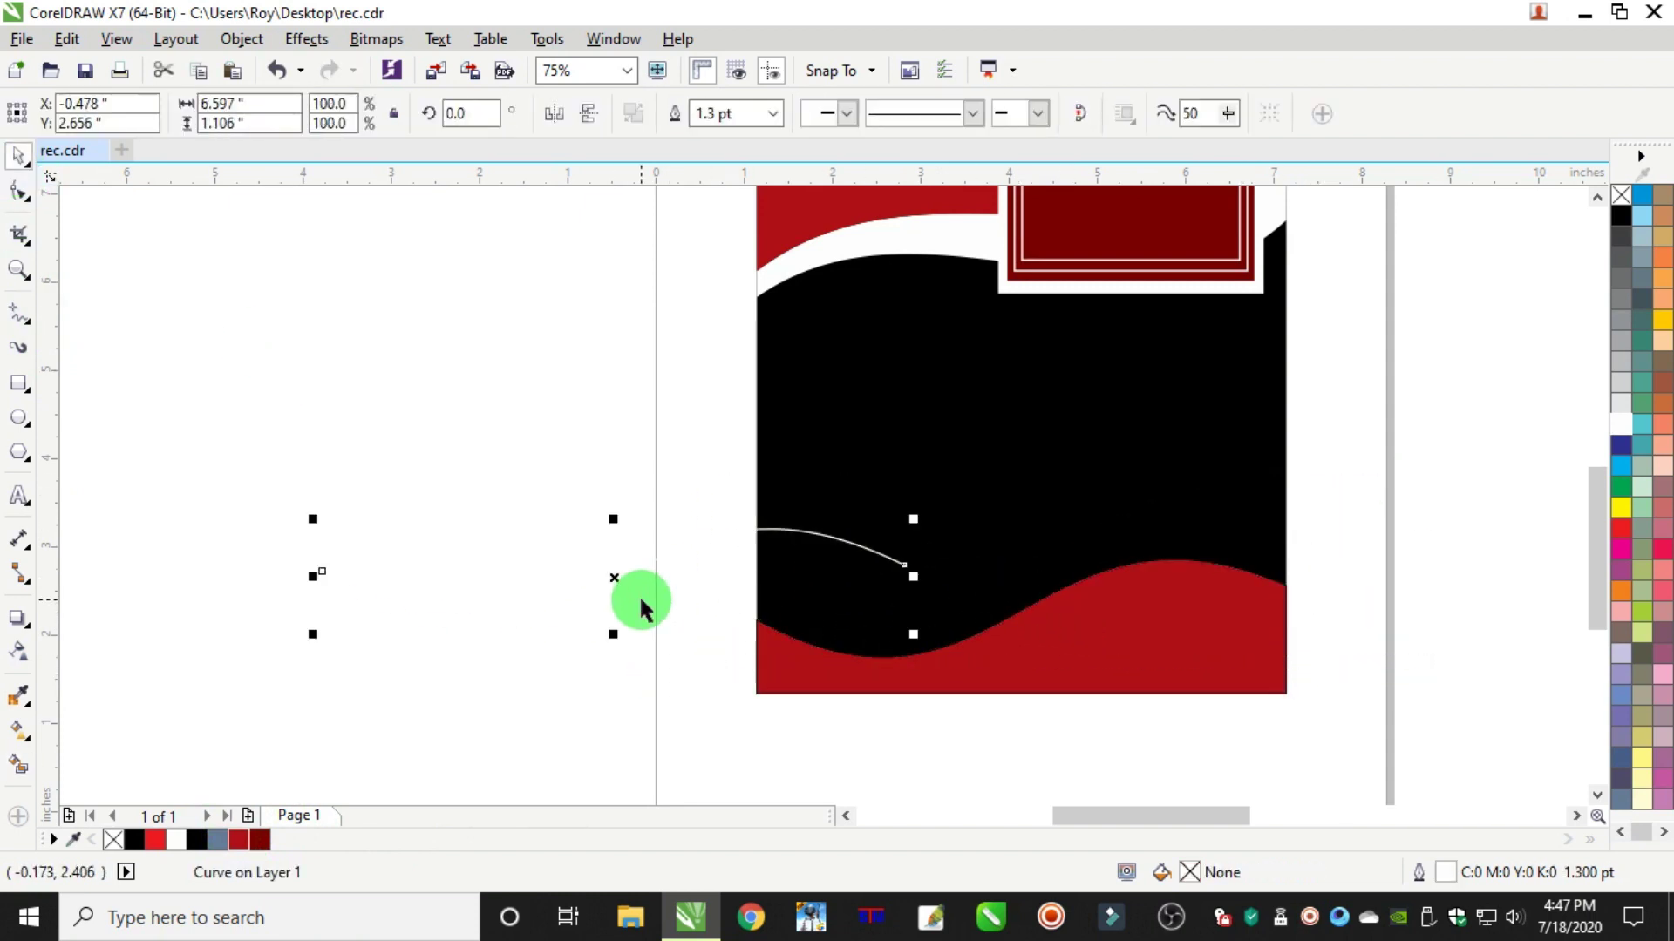
{"action": "key", "text": "Delete"}
Cut the grouped arch frame from the poster to the clipboard
{"action": "scroll", "coordinate": [1231, 552], "scroll_direction": "down", "scroll_amount": 2}
{"action": "scroll", "coordinate": [1237, 488], "scroll_direction": "up", "scroll_amount": 1}
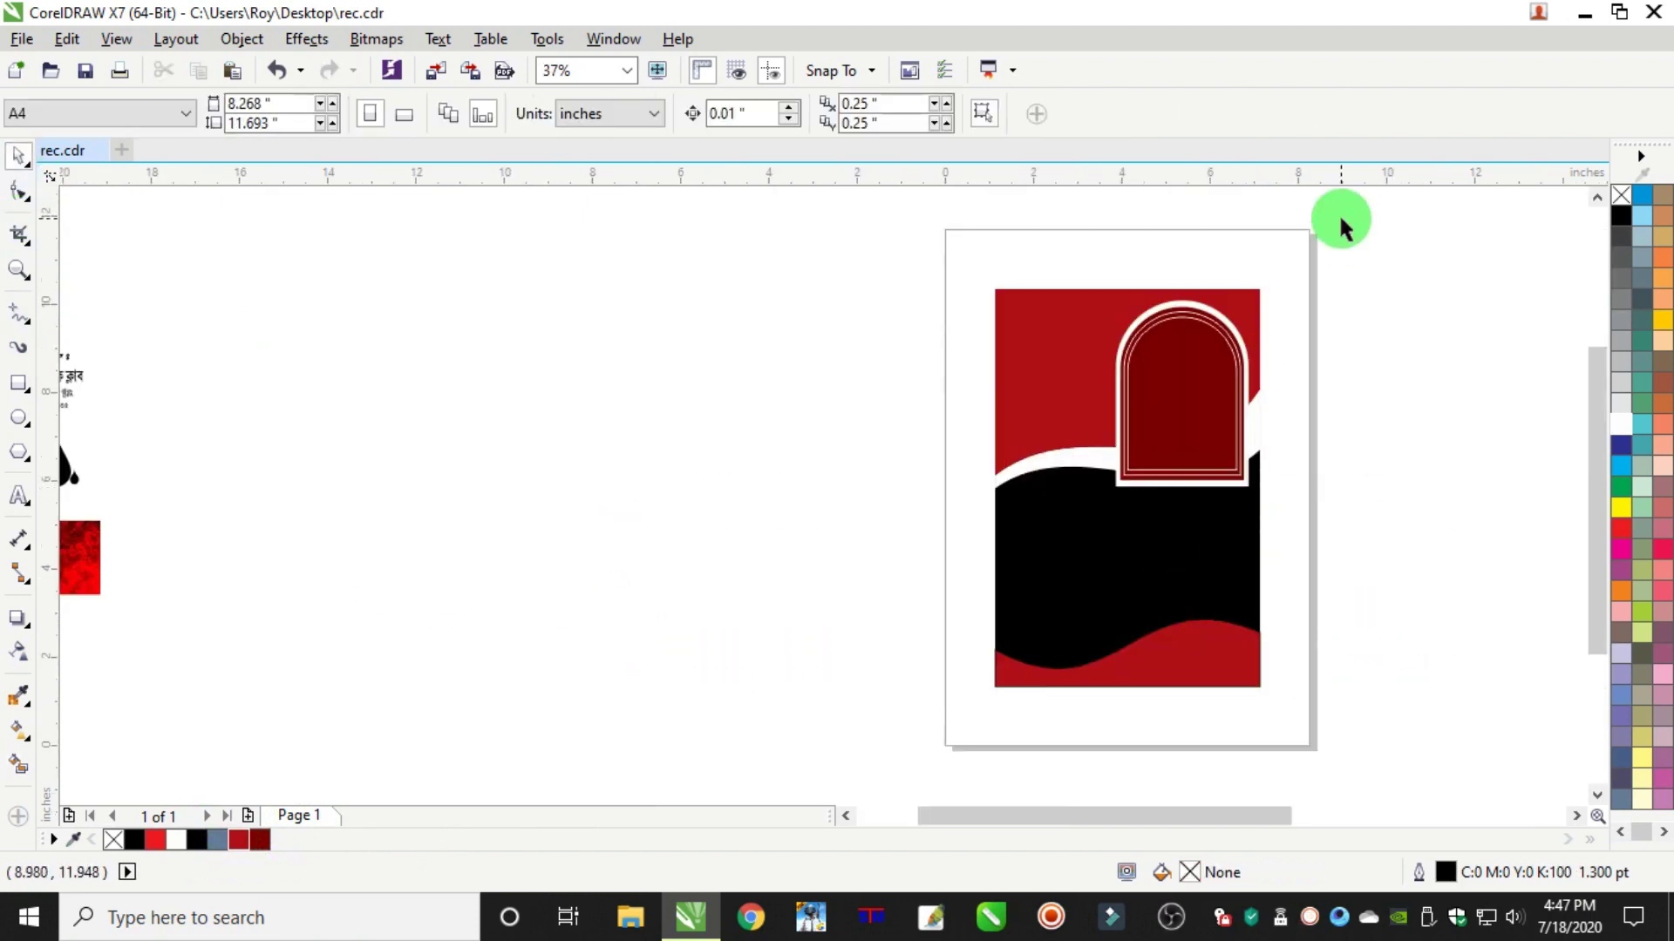
{"action": "left_click_drag", "start_coordinate": [1371, 232], "coordinate": [1053, 535]}
{"action": "left_click", "coordinate": [67, 38]}
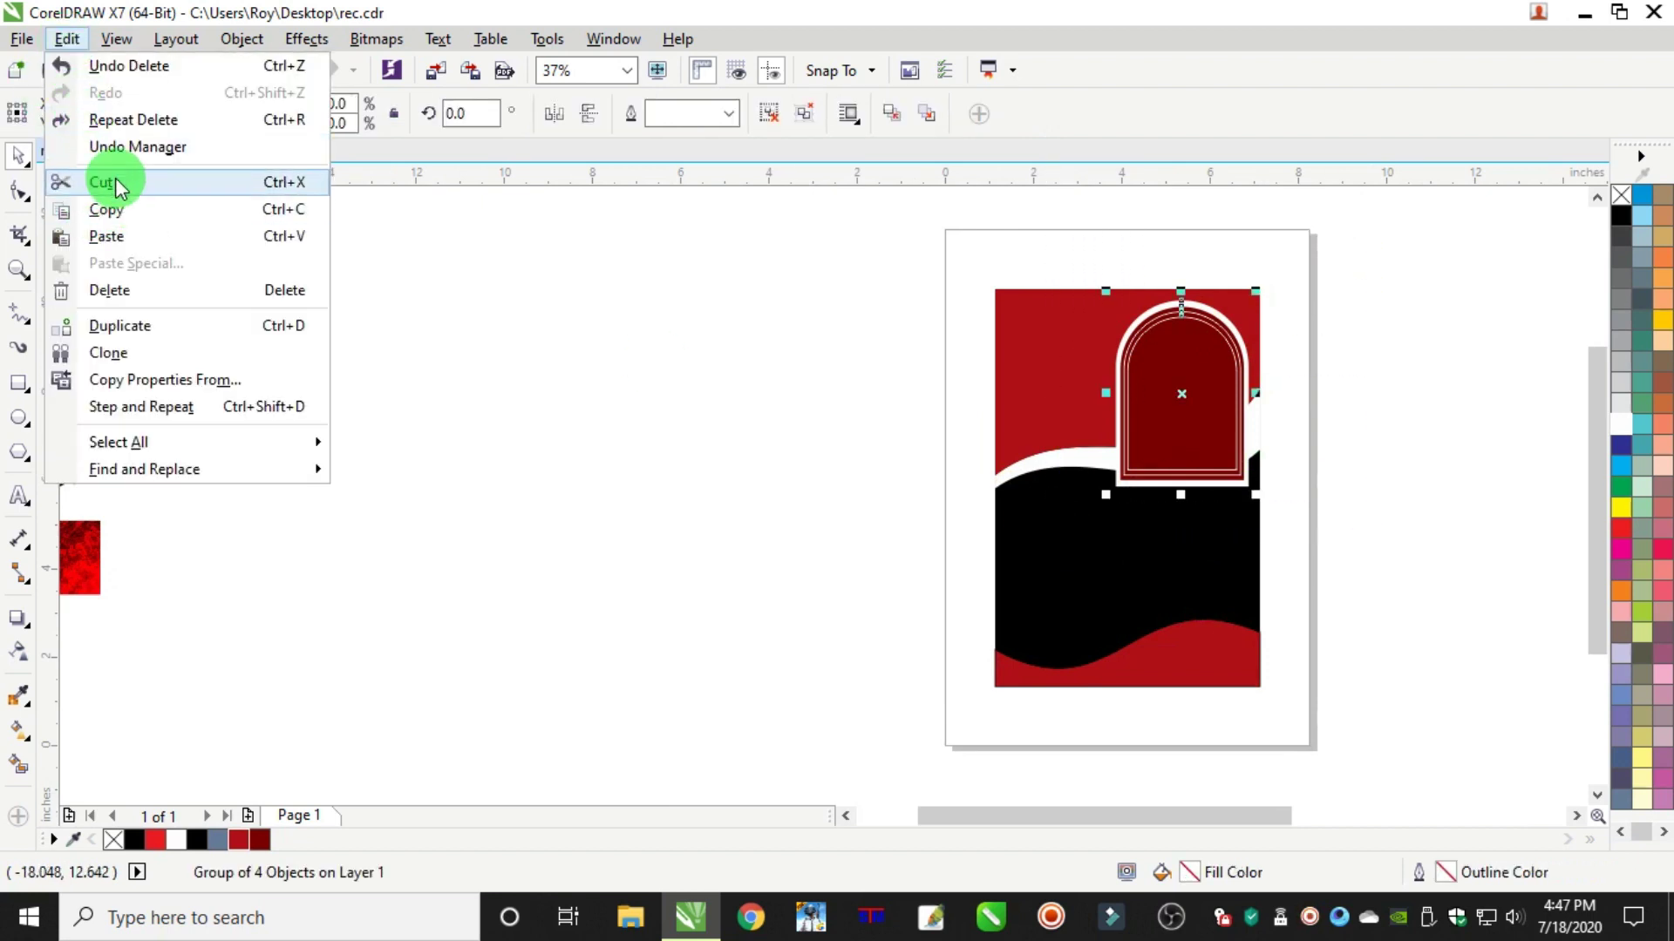
{"action": "left_click", "coordinate": [118, 185]}
Create a shape from the area between the two waves with Smart Fill and color it black, C100 M100 Y100 K100
{"action": "left_click", "coordinate": [18, 765]}
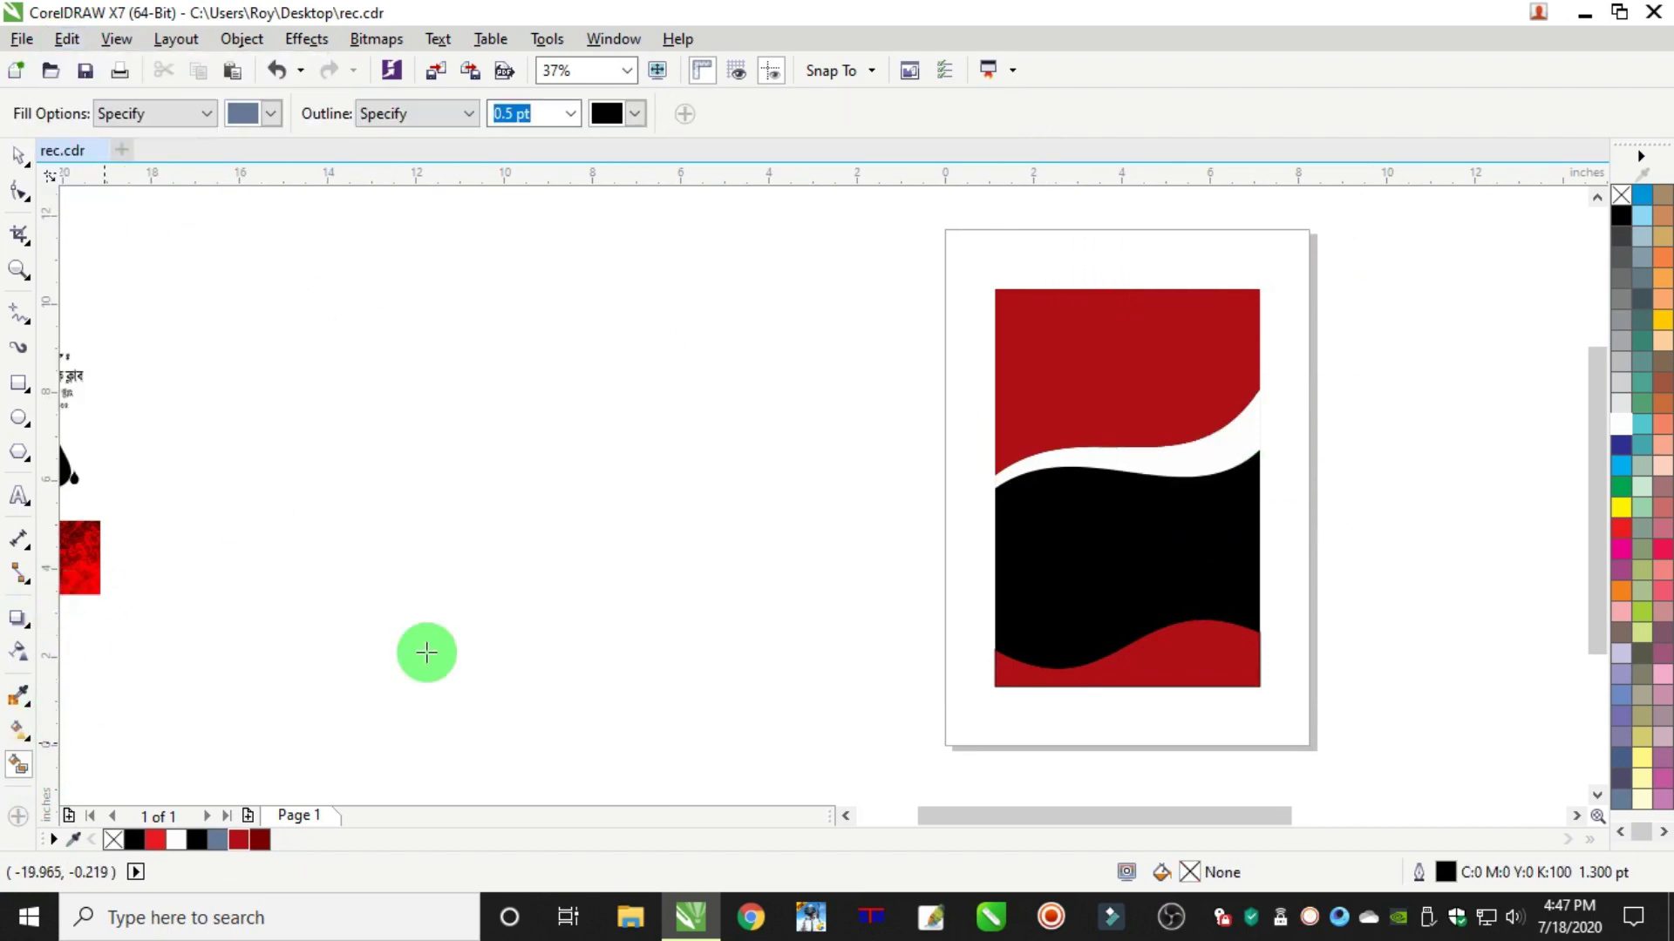
{"action": "left_click", "coordinate": [1140, 548]}
{"action": "left_click", "coordinate": [21, 159]}
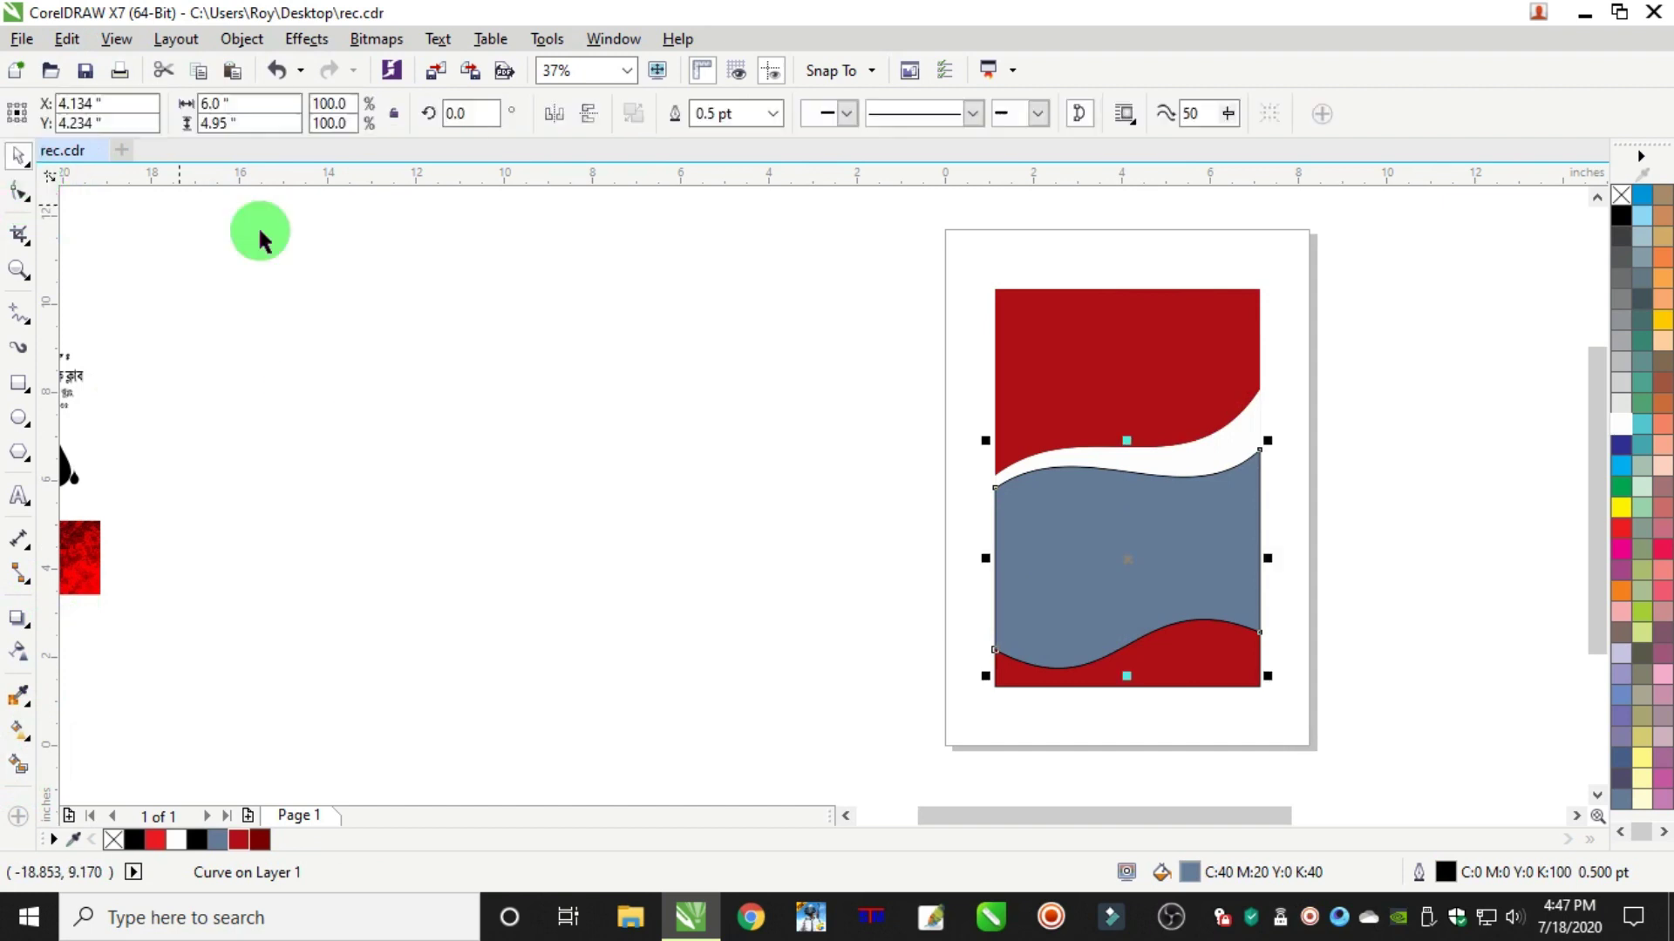
{"action": "left_click", "coordinate": [261, 236]}
{"action": "scroll", "coordinate": [1217, 531], "scroll_direction": "up", "scroll_amount": 2}
{"action": "scroll", "coordinate": [1217, 532], "scroll_direction": "down", "scroll_amount": 1}
{"action": "left_click", "coordinate": [1217, 532]}
{"action": "left_click", "coordinate": [1217, 538]}
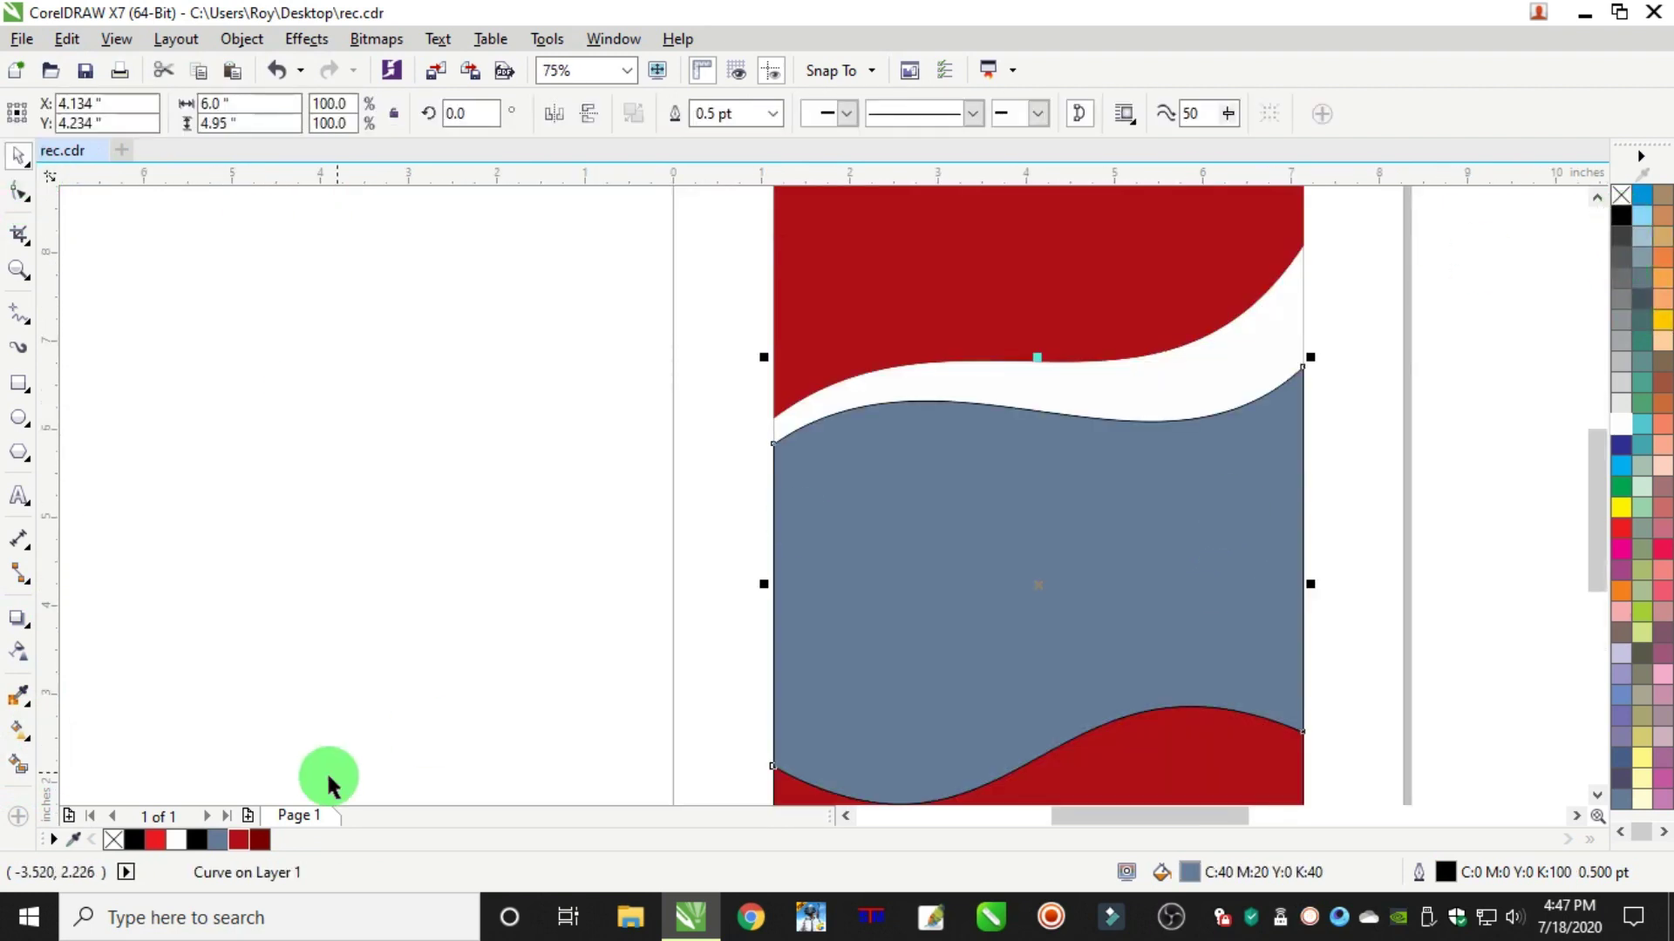
{"action": "left_click", "coordinate": [195, 839]}
{"action": "left_click_drag", "start_coordinate": [1090, 533], "coordinate": [761, 702]}
{"action": "key", "text": "ctrl+z"}
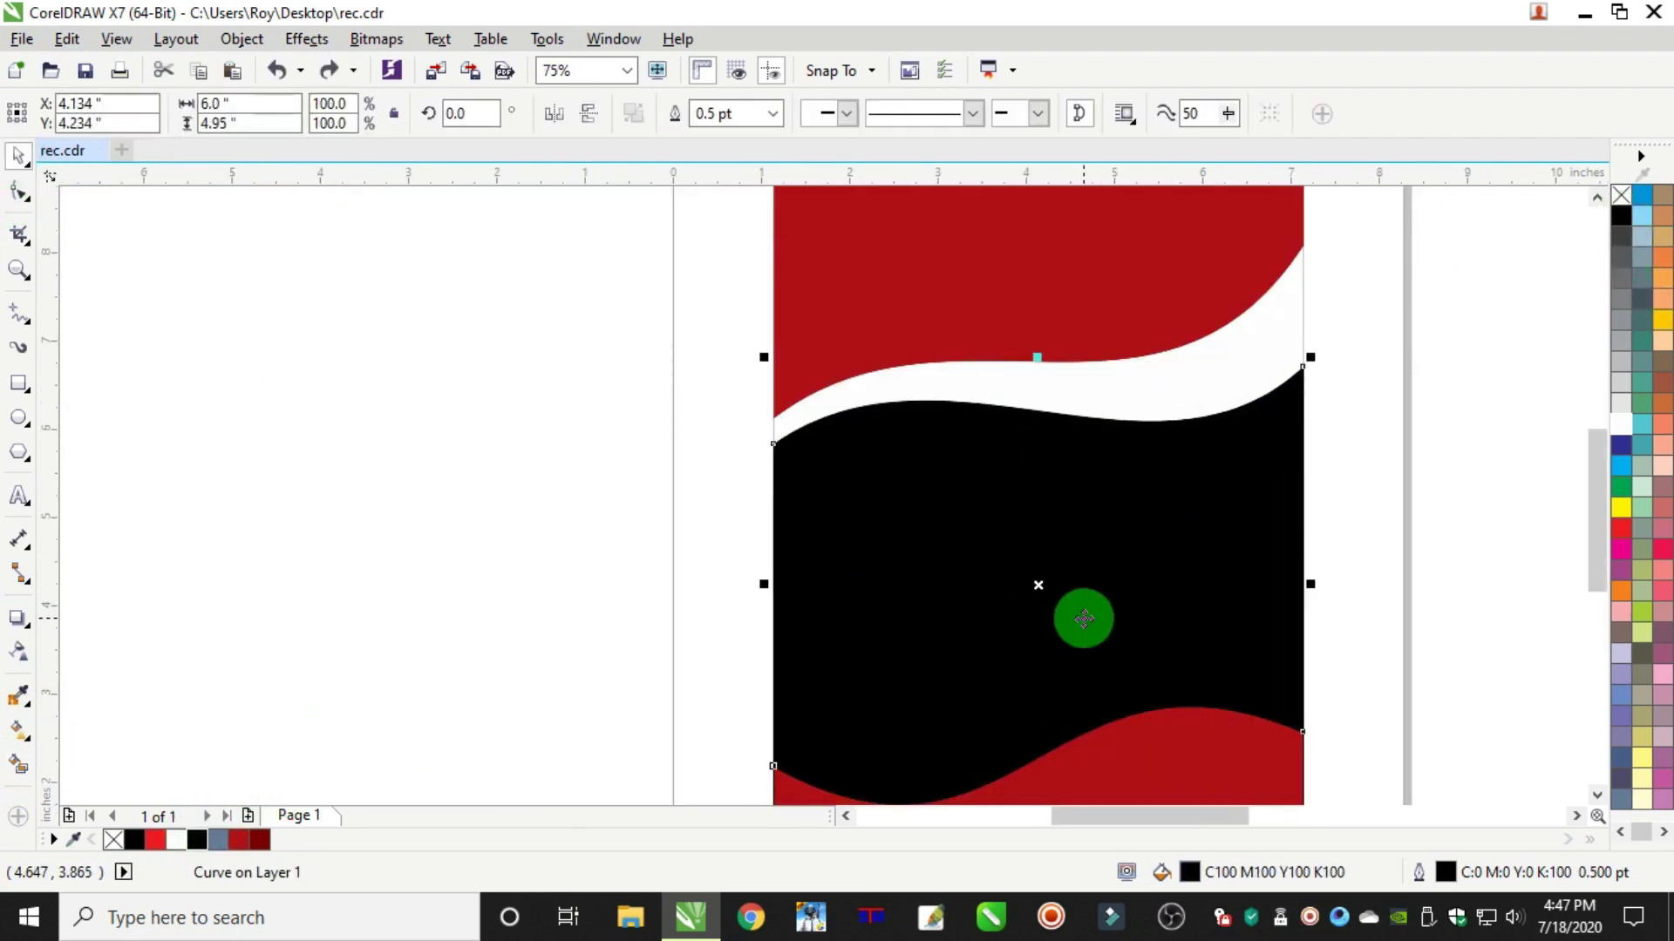
Paste the arch frame back into the poster's upper right area
{"action": "left_click", "coordinate": [67, 40]}
{"action": "left_click", "coordinate": [106, 235]}
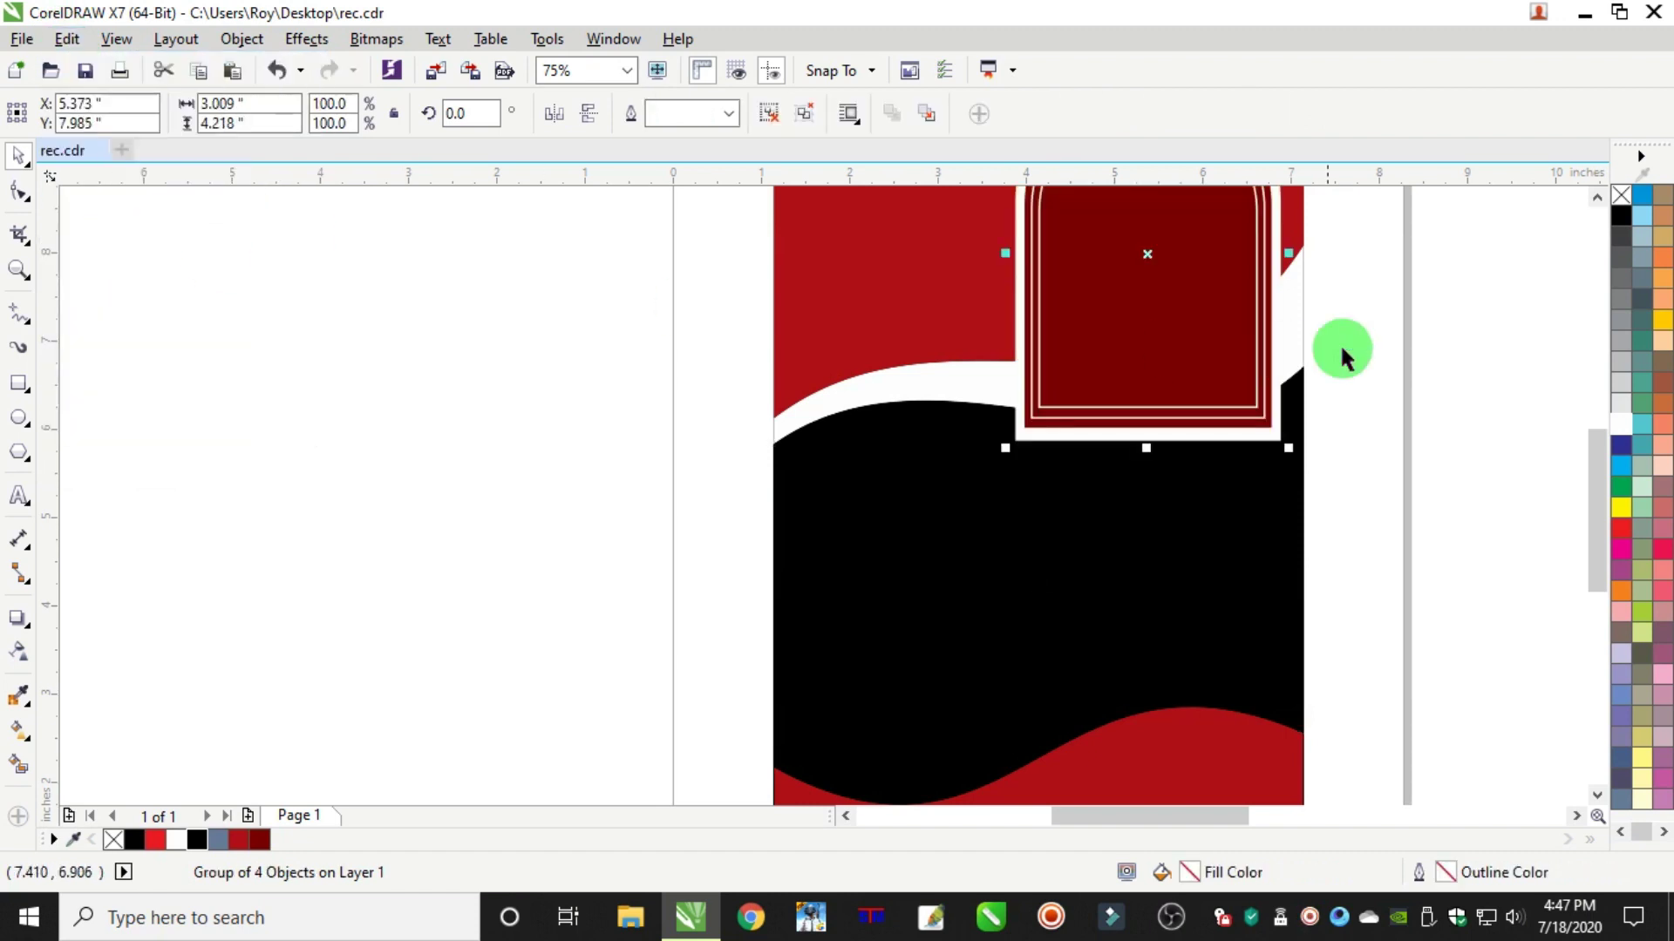
{"action": "key", "text": "ctrl+z"}
Bring the black wavy shape to the front of the page so it covers the base of the arch frame
{"action": "left_click", "coordinate": [983, 529]}
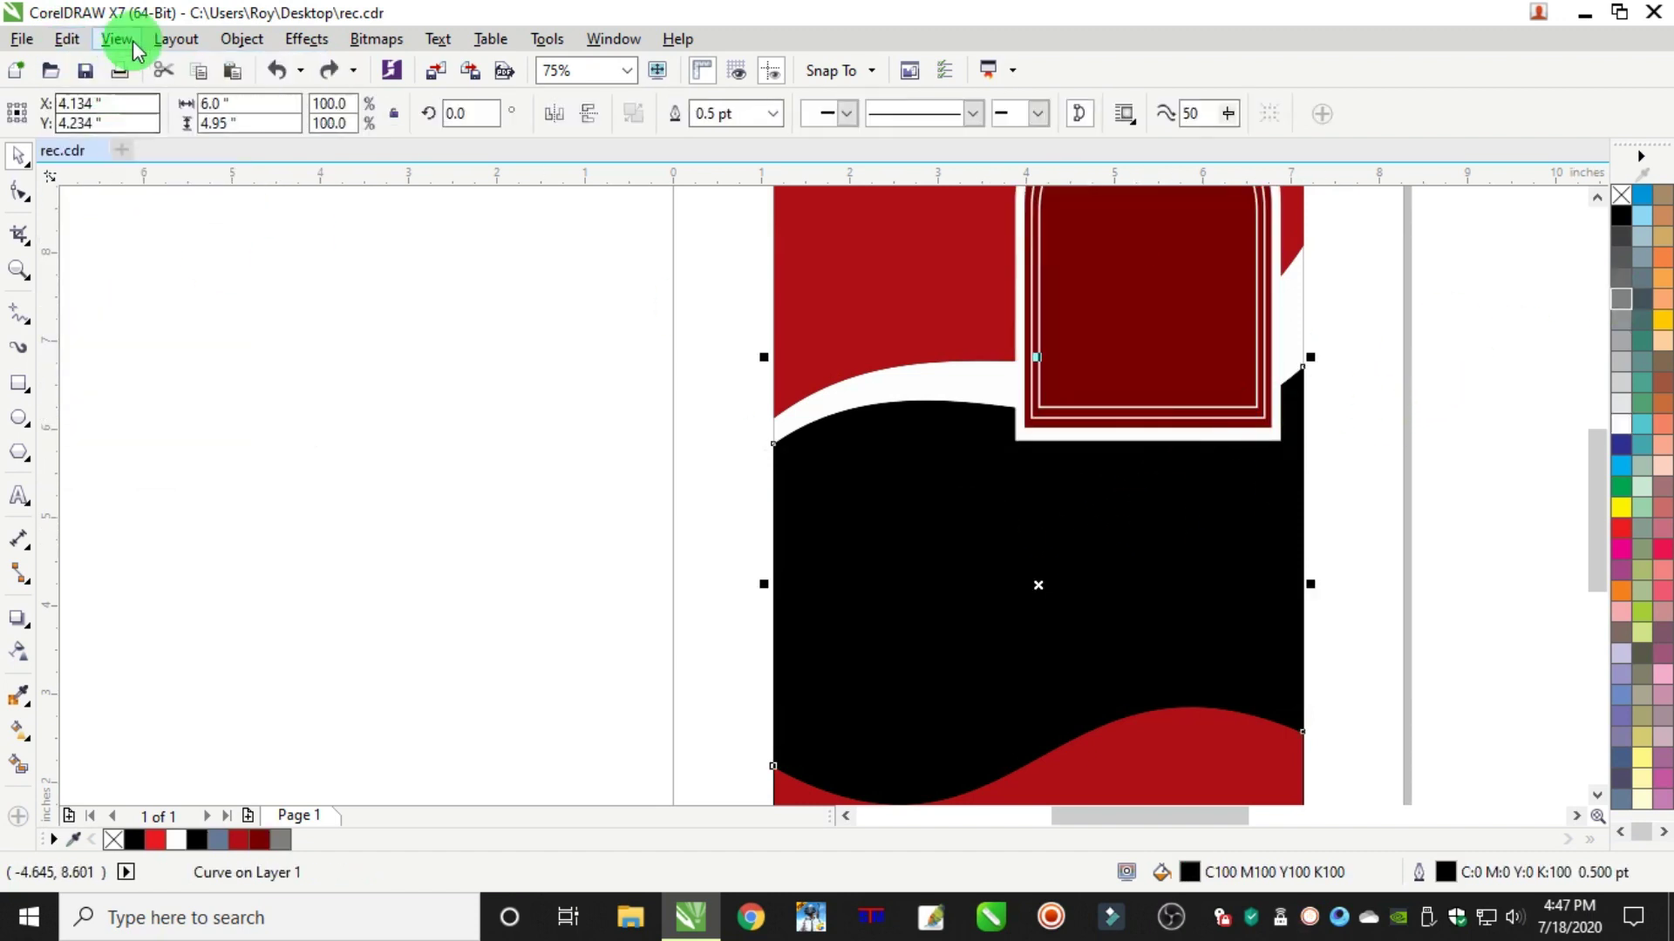
{"action": "left_click", "coordinate": [229, 40]}
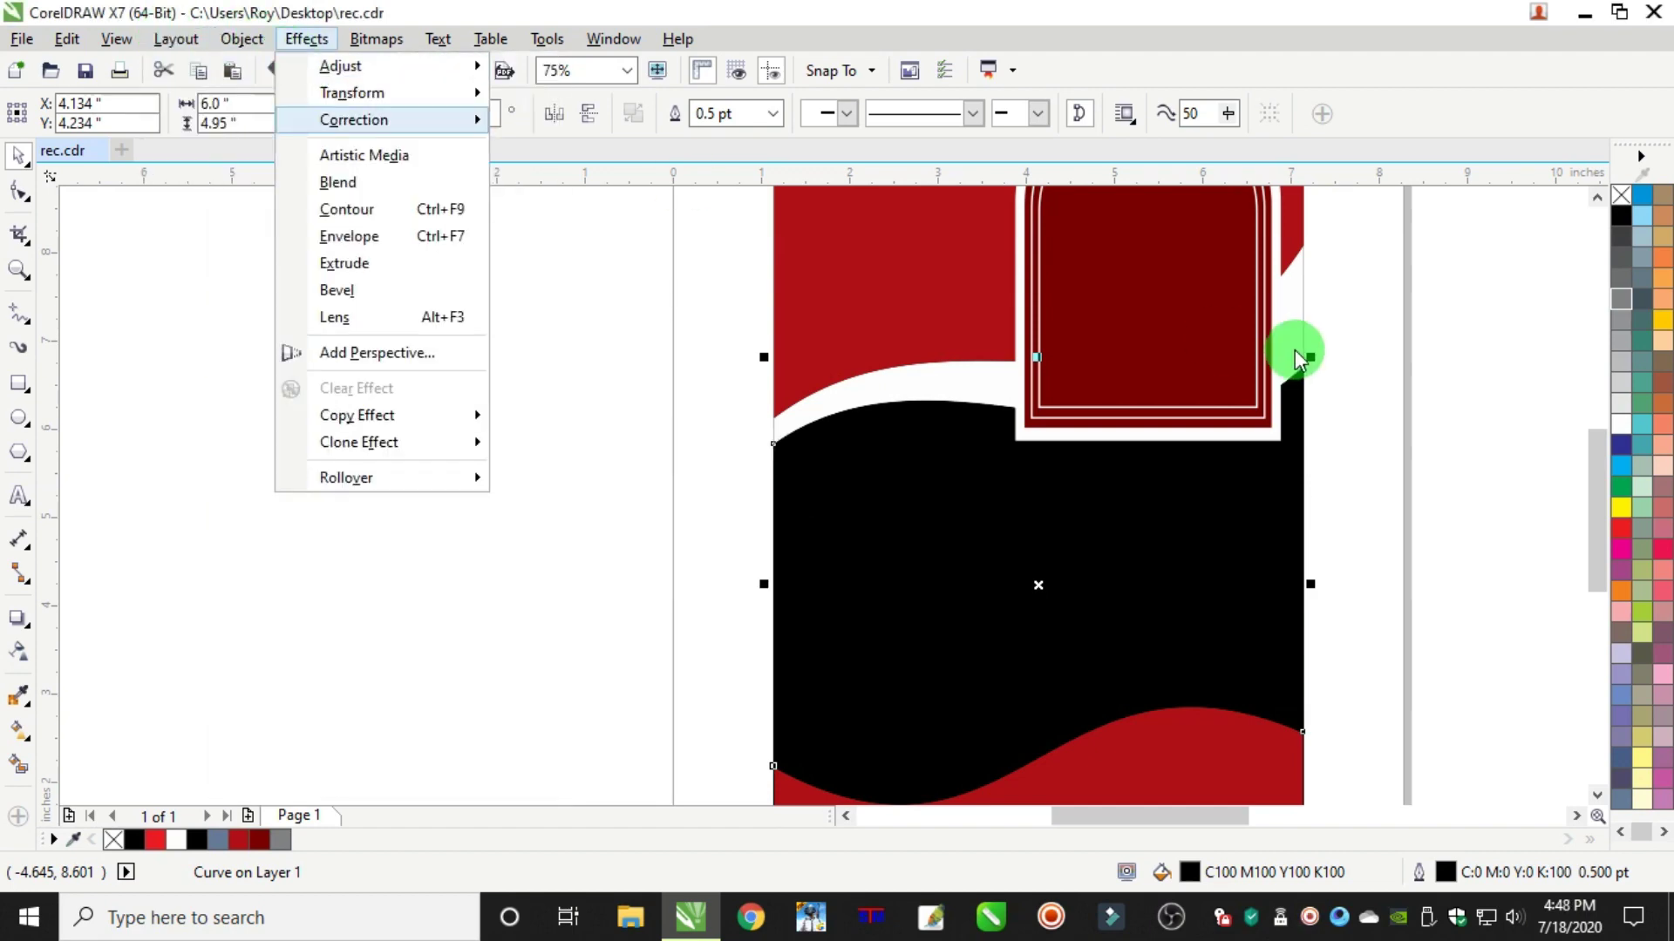
{"action": "left_click", "coordinate": [1393, 388]}
{"action": "right_click", "coordinate": [985, 535]}
{"action": "mouse_move", "coordinate": [1053, 621]}
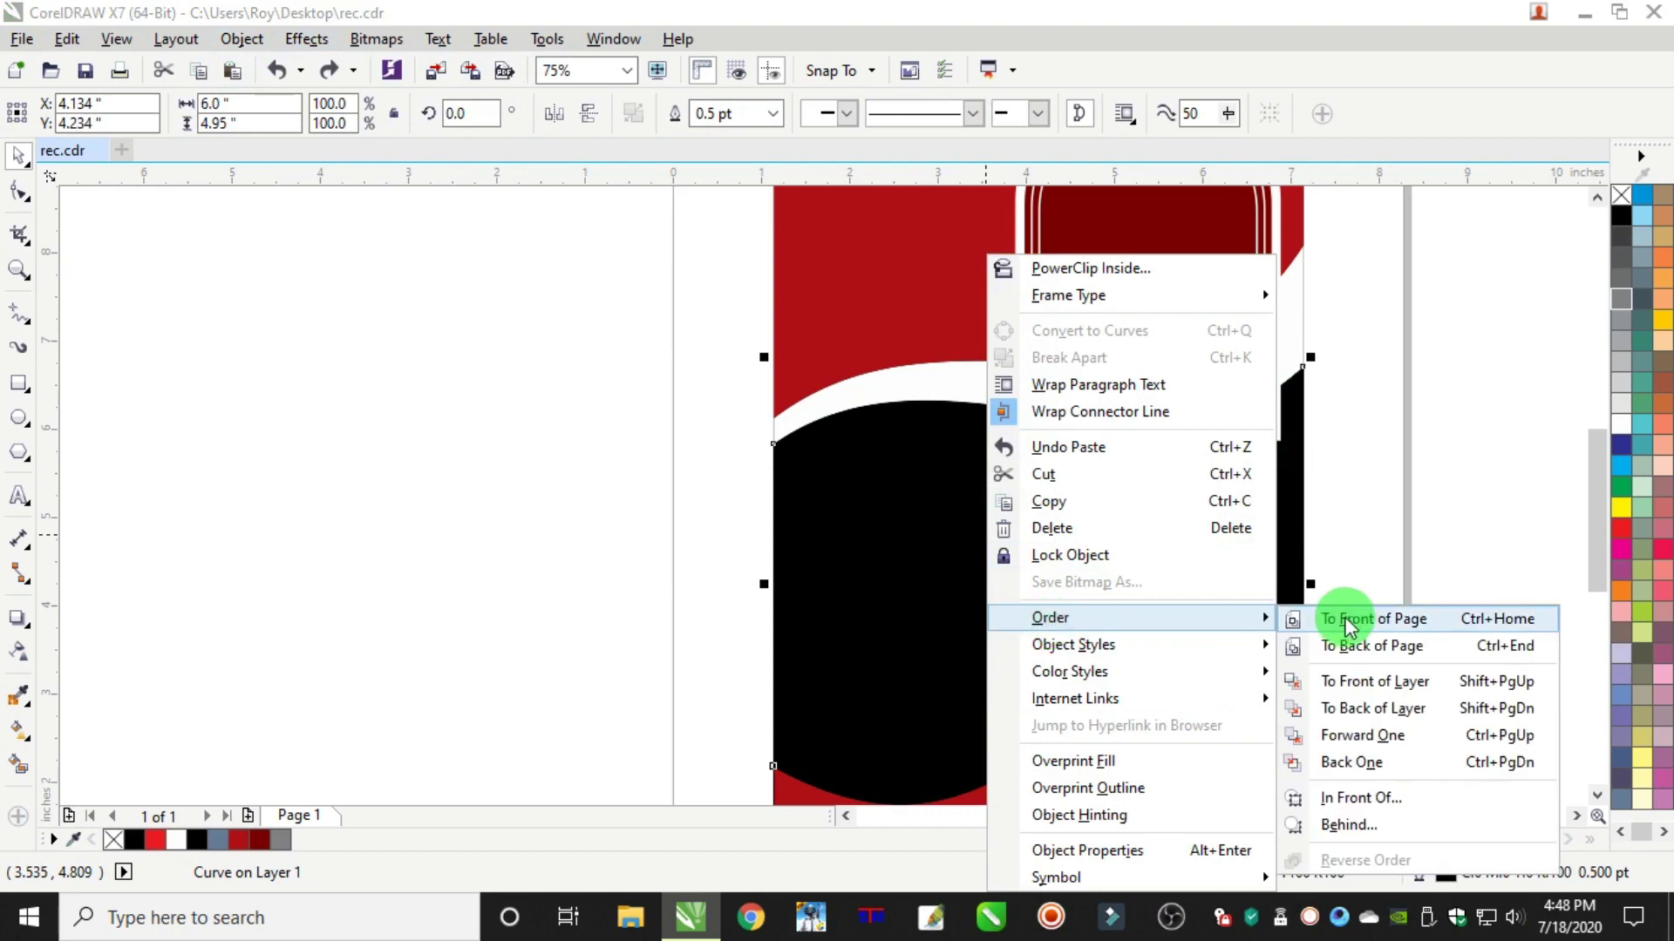
{"action": "left_click", "coordinate": [1345, 621]}
{"action": "left_click", "coordinate": [1443, 370]}
Enlarge the arch frame slightly towards the lower left, keeping its base tucked behind the black wave
{"action": "scroll", "coordinate": [1444, 370], "scroll_direction": "down", "scroll_amount": 2}
{"action": "scroll", "coordinate": [1436, 291], "scroll_direction": "up", "scroll_amount": 1}
{"action": "left_click_drag", "start_coordinate": [1467, 257], "coordinate": [1172, 511]}
{"action": "left_click_drag", "start_coordinate": [1234, 488], "coordinate": [1219, 509]}
{"action": "left_click", "coordinate": [1399, 362]}
{"action": "scroll", "coordinate": [1398, 363], "scroll_direction": "up", "scroll_amount": 1}
{"action": "scroll", "coordinate": [1273, 462], "scroll_direction": "down", "scroll_amount": 1}
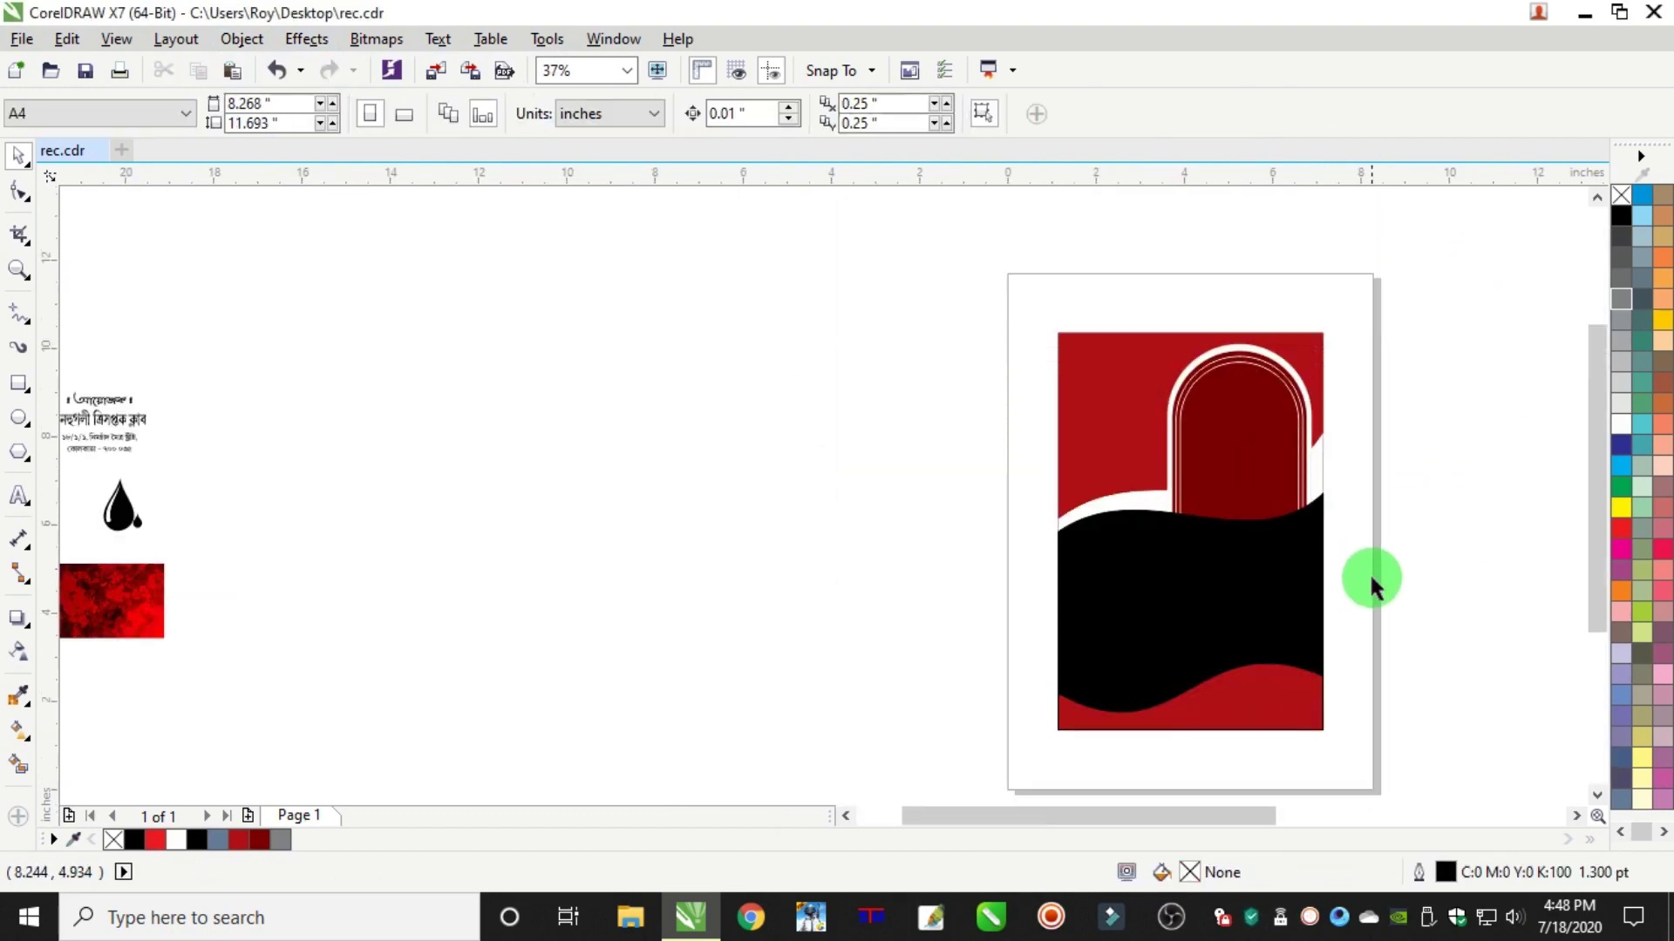
Remove the outline from the dark red wave shape at the poster's lower edge
{"action": "scroll", "coordinate": [751, 515], "scroll_direction": "down", "scroll_amount": 2}
{"action": "scroll", "coordinate": [945, 587], "scroll_direction": "up", "scroll_amount": 7}
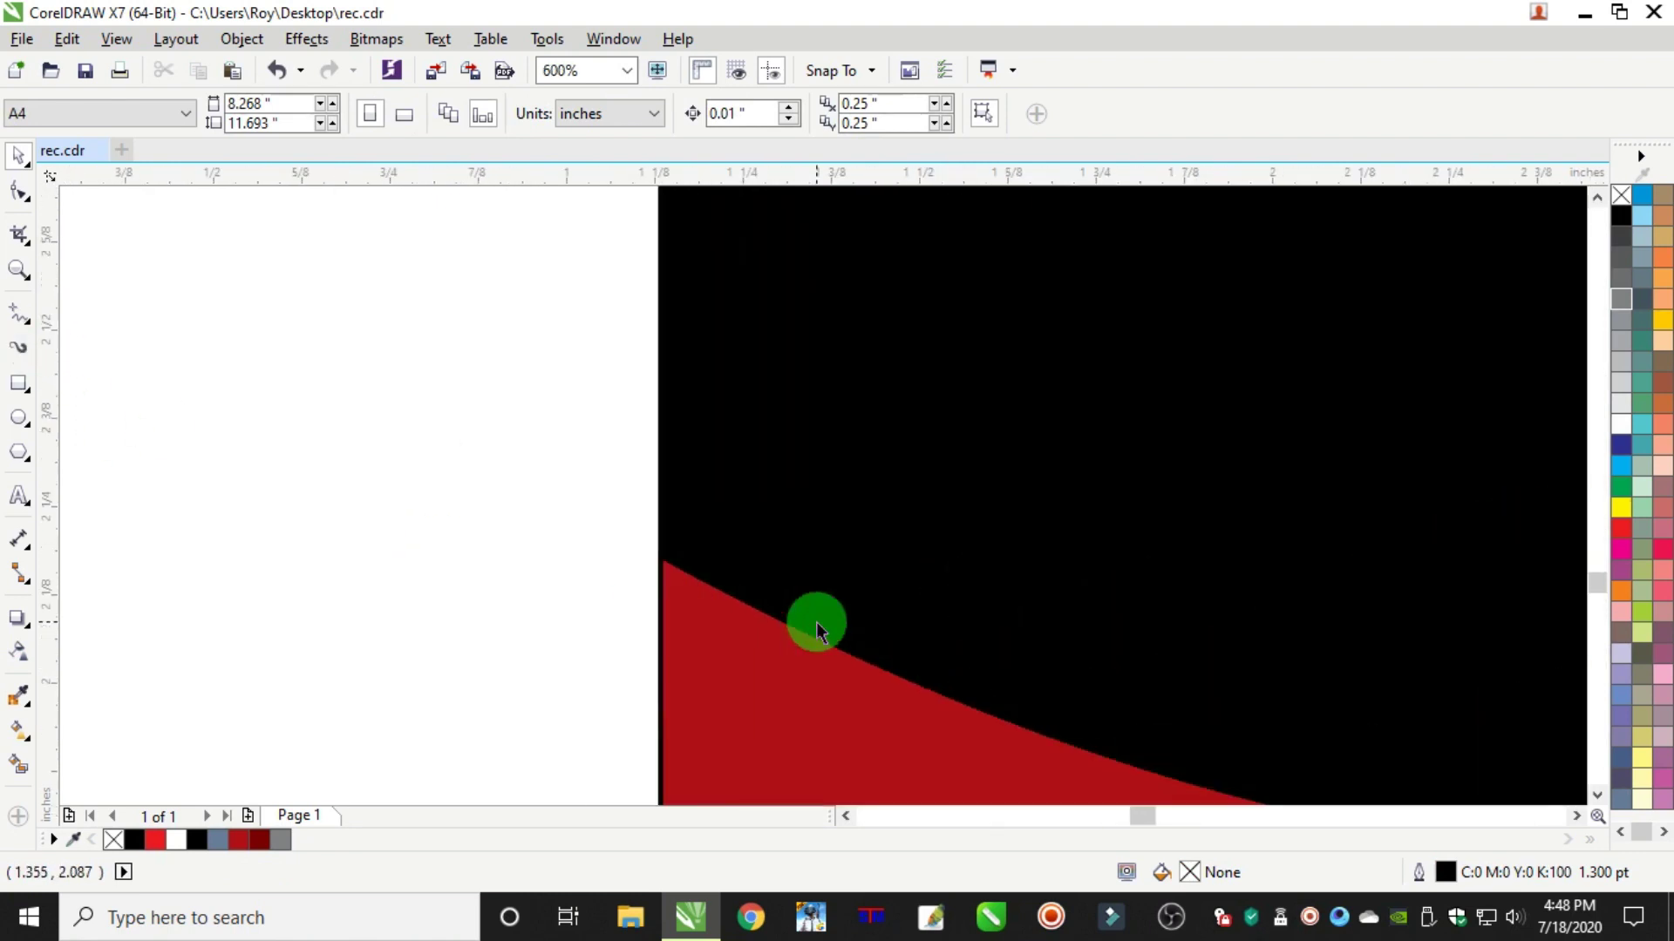
{"action": "scroll", "coordinate": [692, 617], "scroll_direction": "up", "scroll_amount": 3}
{"action": "left_click", "coordinate": [692, 617]}
{"action": "right_click", "coordinate": [1622, 197]}
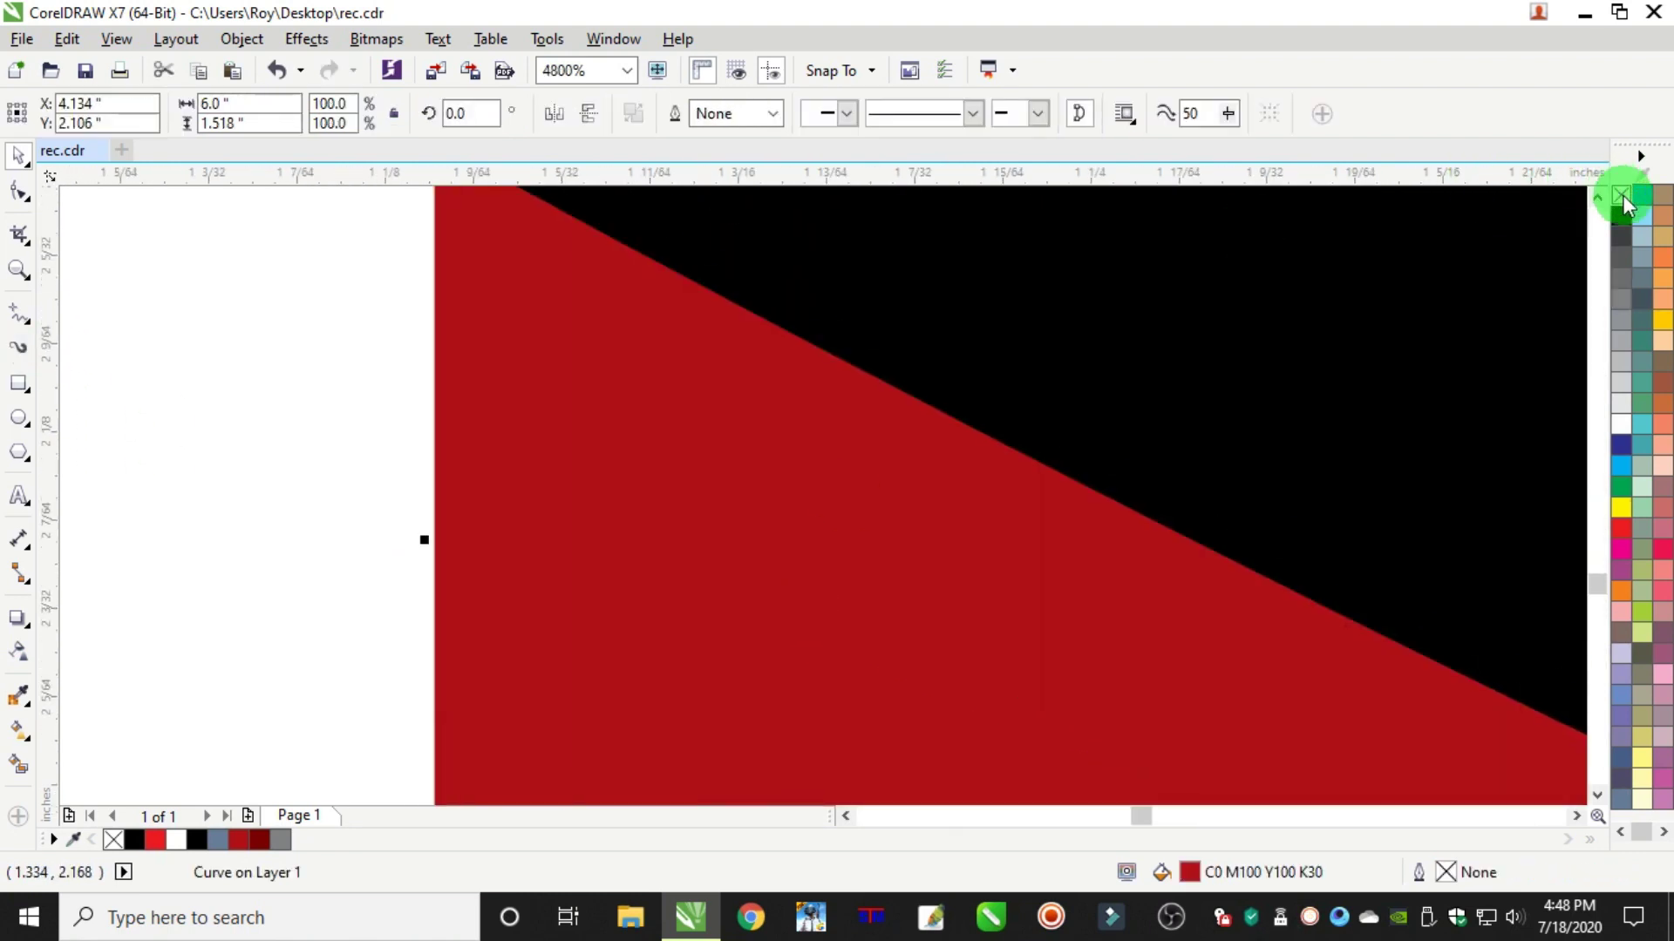
{"action": "scroll", "coordinate": [897, 478], "scroll_direction": "down", "scroll_amount": 6}
{"action": "left_click", "coordinate": [1345, 343]}
Draw a circle about 1.53 in across over the left part of the lower wave and fill it dark red, C0 M100 Y100 K30
{"action": "left_click", "coordinate": [18, 418]}
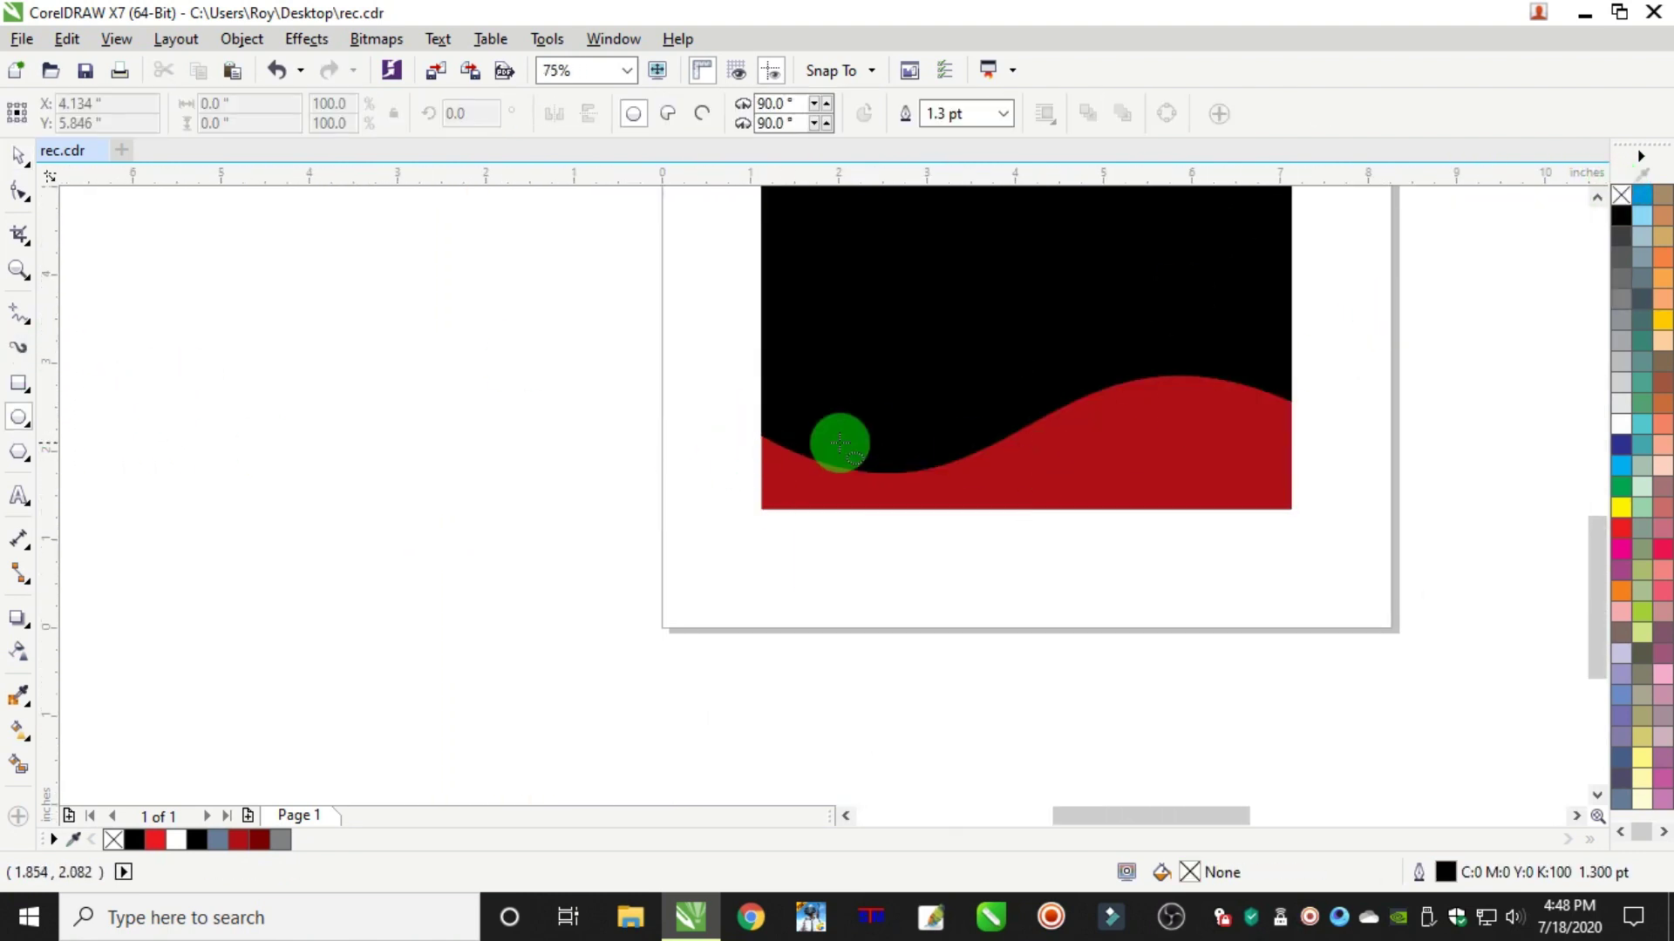
{"action": "scroll", "coordinate": [839, 445], "scroll_direction": "up", "scroll_amount": 1}
{"action": "left_click_drag", "start_coordinate": [748, 263], "coordinate": [959, 548]}
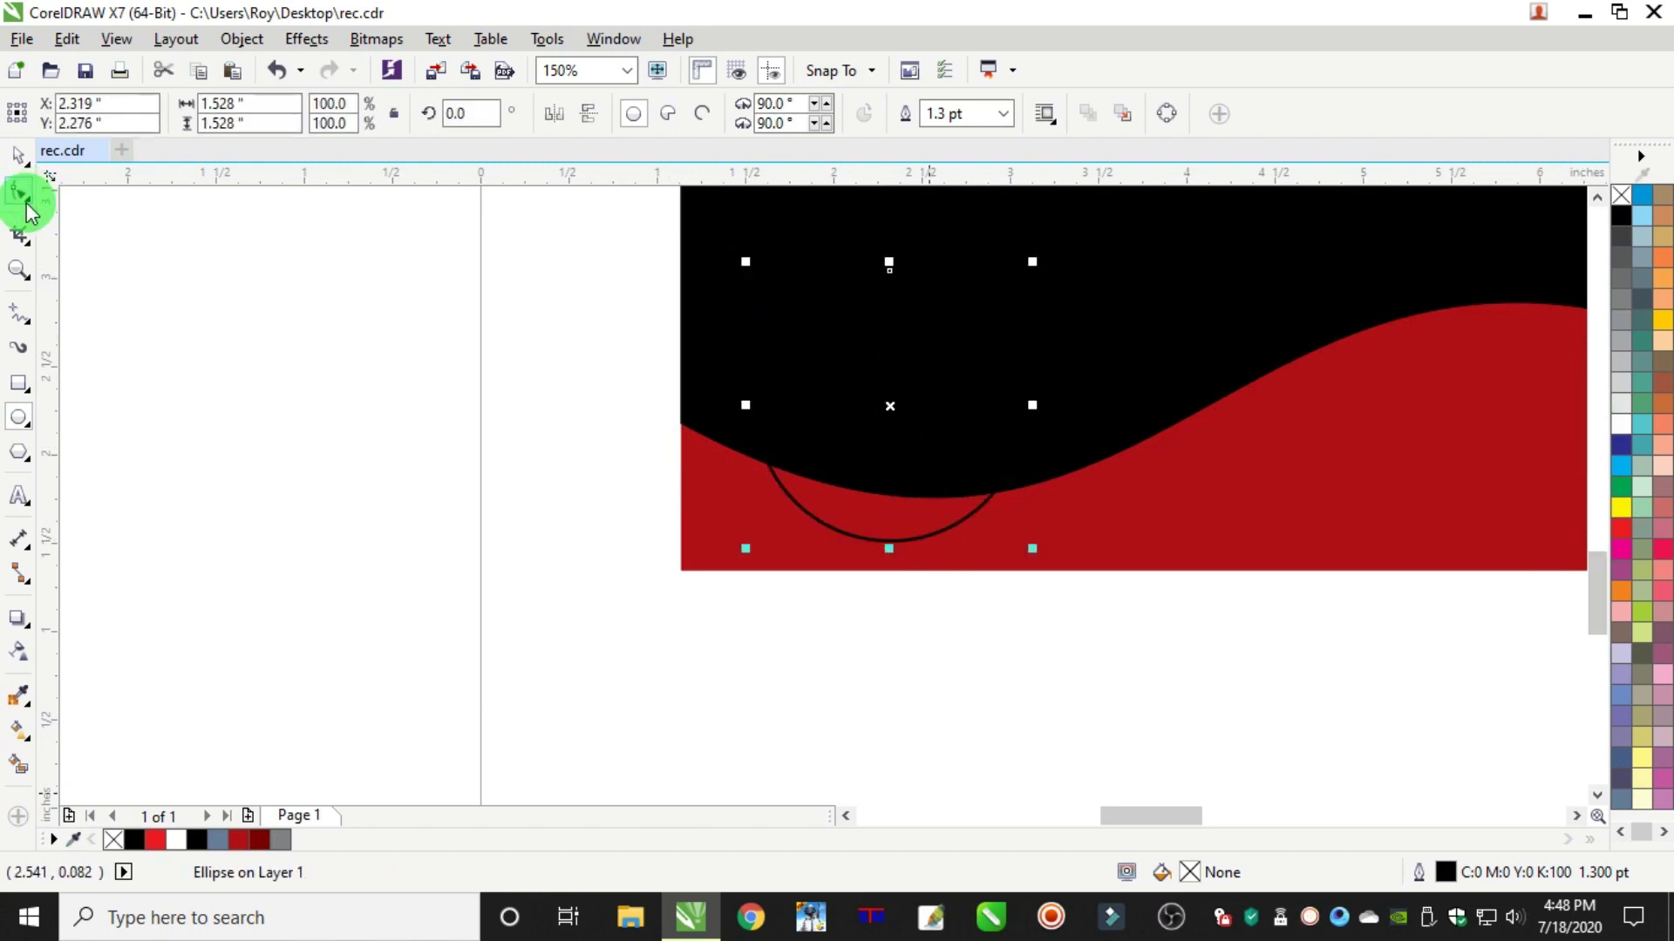
{"action": "left_click", "coordinate": [239, 839]}
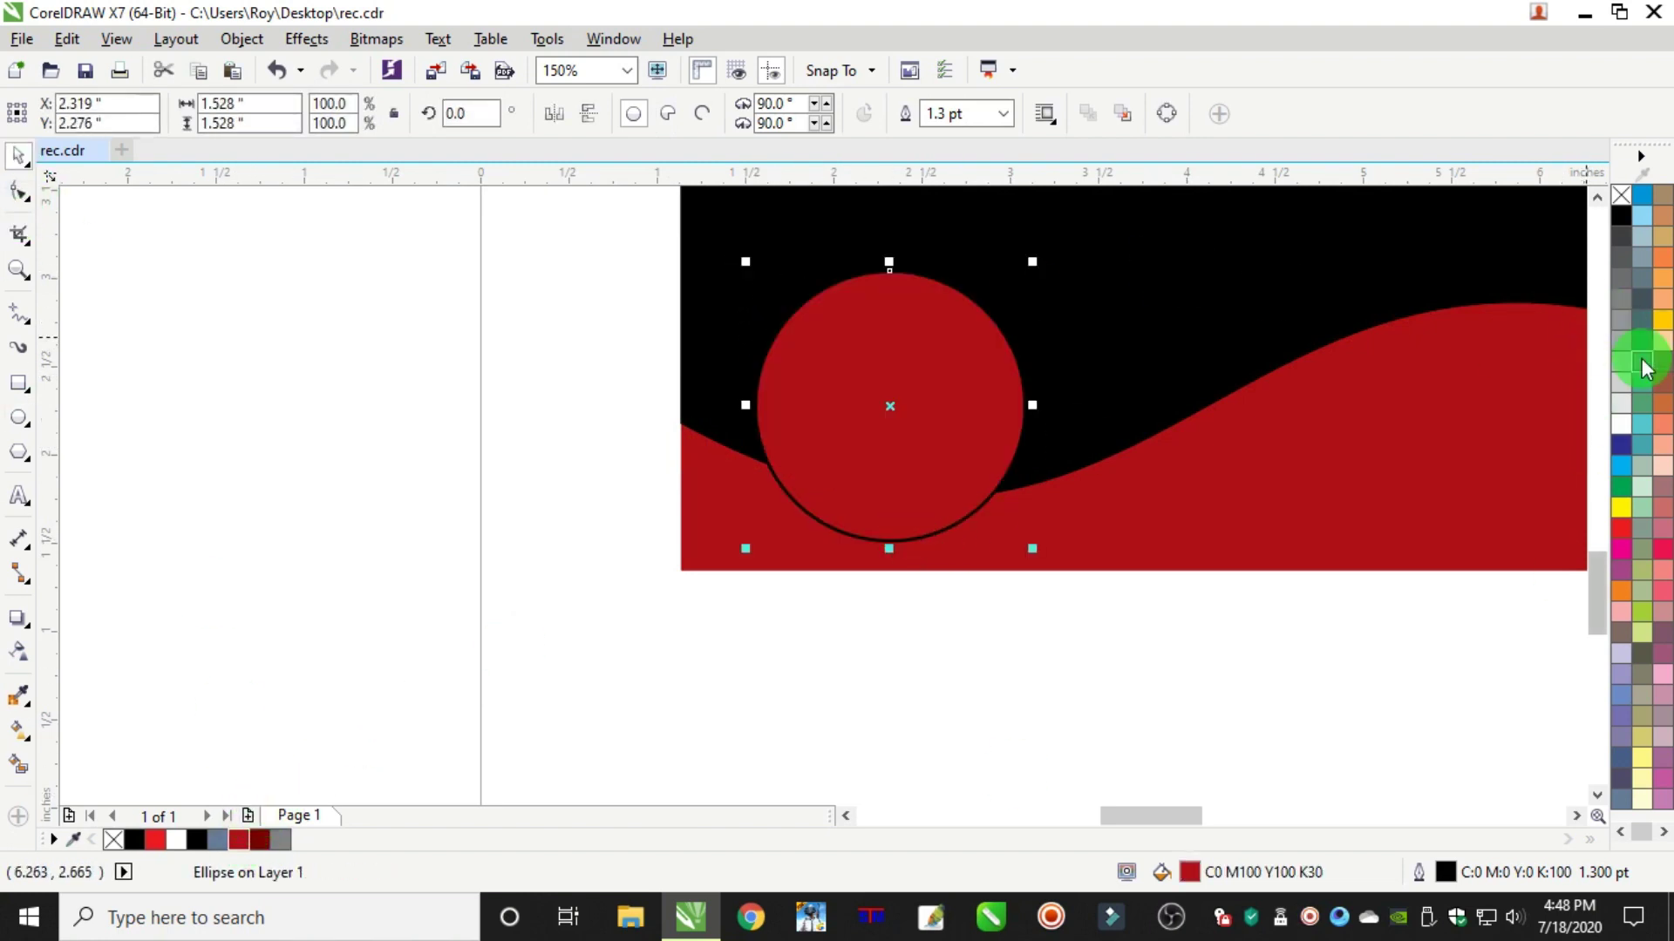
Give the circle a white outline 1.5 pt wide
{"action": "right_click", "coordinate": [1624, 420]}
{"action": "key", "text": "F12"}
{"action": "type", "text": "1.5"}
{"action": "key", "text": "Return"}
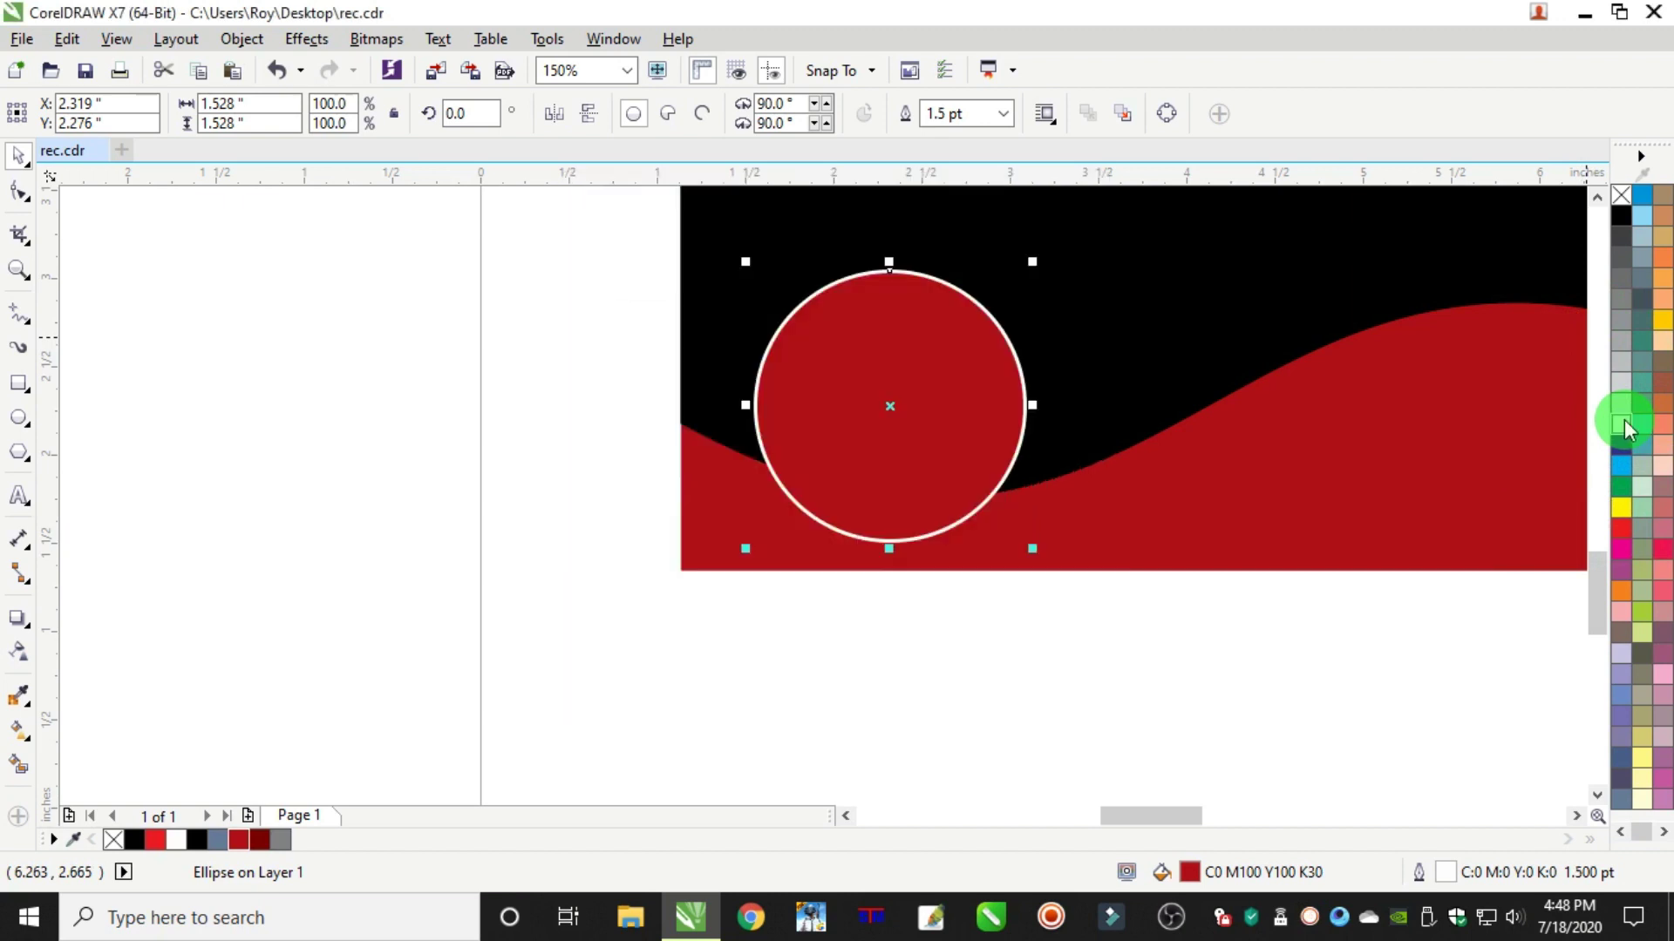
Make a smaller copy of the circle, about 1.03 in across, place it at the first circle's lower right and fill it black
{"action": "left_click_drag", "start_coordinate": [855, 424], "coordinate": [855, 424]}
{"action": "left_click_drag", "start_coordinate": [745, 248], "coordinate": [821, 353]}
{"action": "right_click", "coordinate": [821, 352]}
{"action": "left_click_drag", "start_coordinate": [961, 435], "coordinate": [1096, 463]}
{"action": "left_click_drag", "start_coordinate": [1156, 375], "coordinate": [1194, 359]}
{"action": "left_click_drag", "start_coordinate": [1119, 448], "coordinate": [1132, 450]}
{"action": "left_click", "coordinate": [199, 838]}
{"action": "scroll", "coordinate": [1095, 474], "scroll_direction": "up", "scroll_amount": 1}
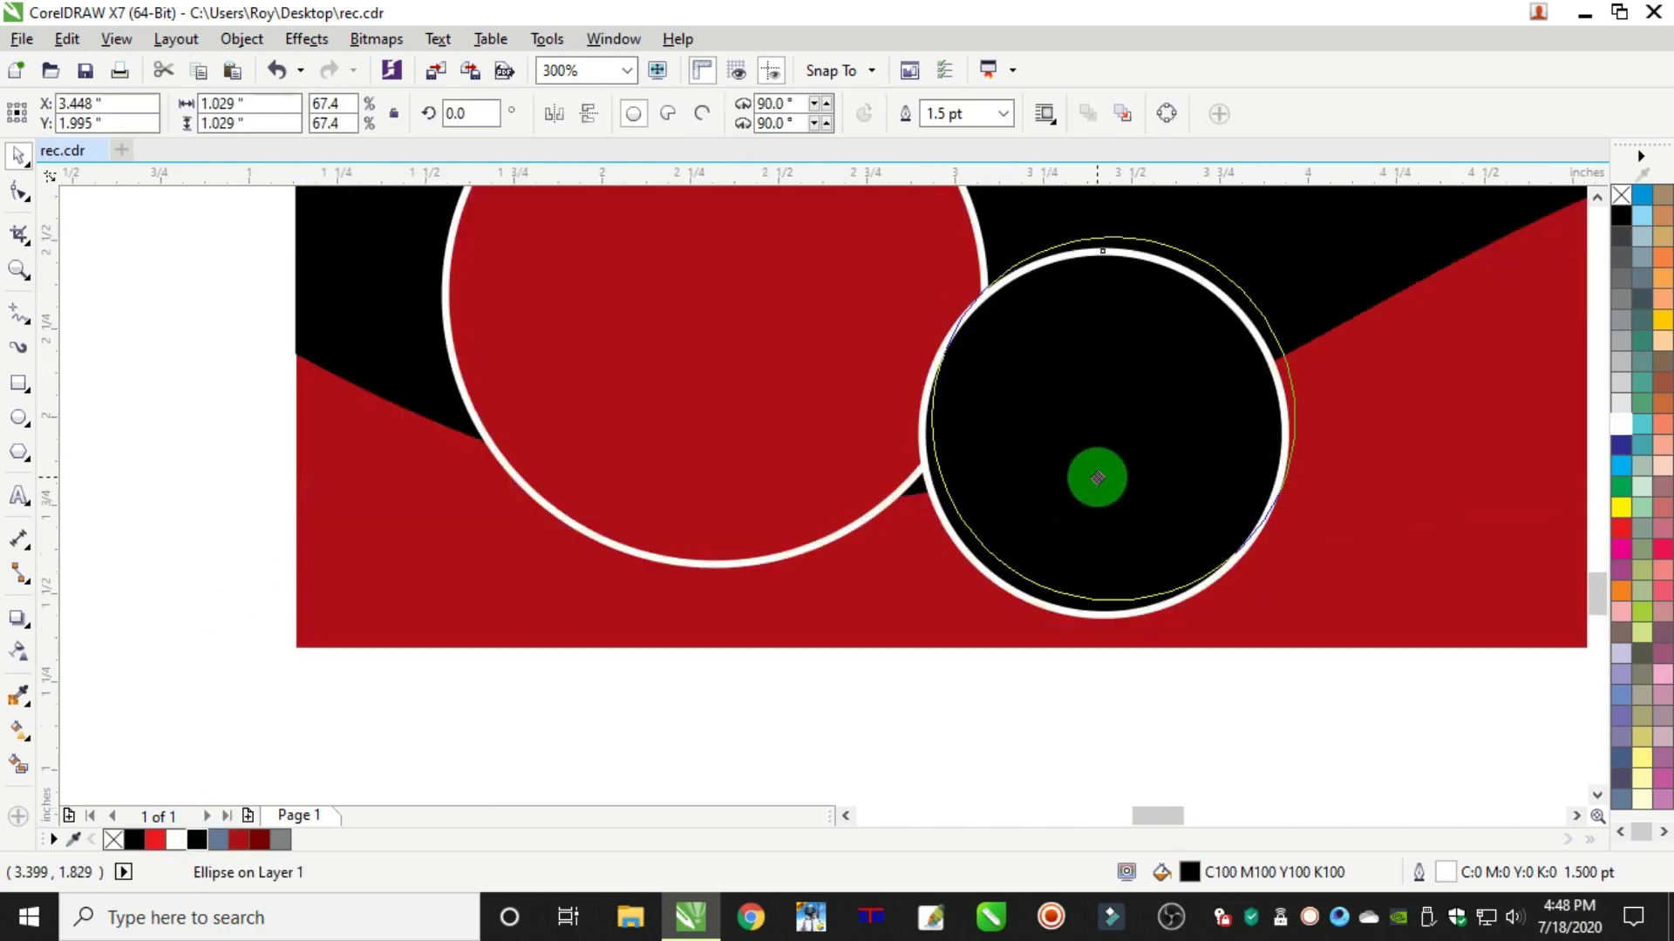
Move the red grunge texture image to just left of the page and enlarge it to about 8.12 by 4.57 in
{"action": "scroll", "coordinate": [1221, 478], "scroll_direction": "down", "scroll_amount": 6}
{"action": "scroll", "coordinate": [1225, 384], "scroll_direction": "up", "scroll_amount": 2}
{"action": "scroll", "coordinate": [1128, 347], "scroll_direction": "up", "scroll_amount": 1}
{"action": "scroll", "coordinate": [1128, 346], "scroll_direction": "down", "scroll_amount": 2}
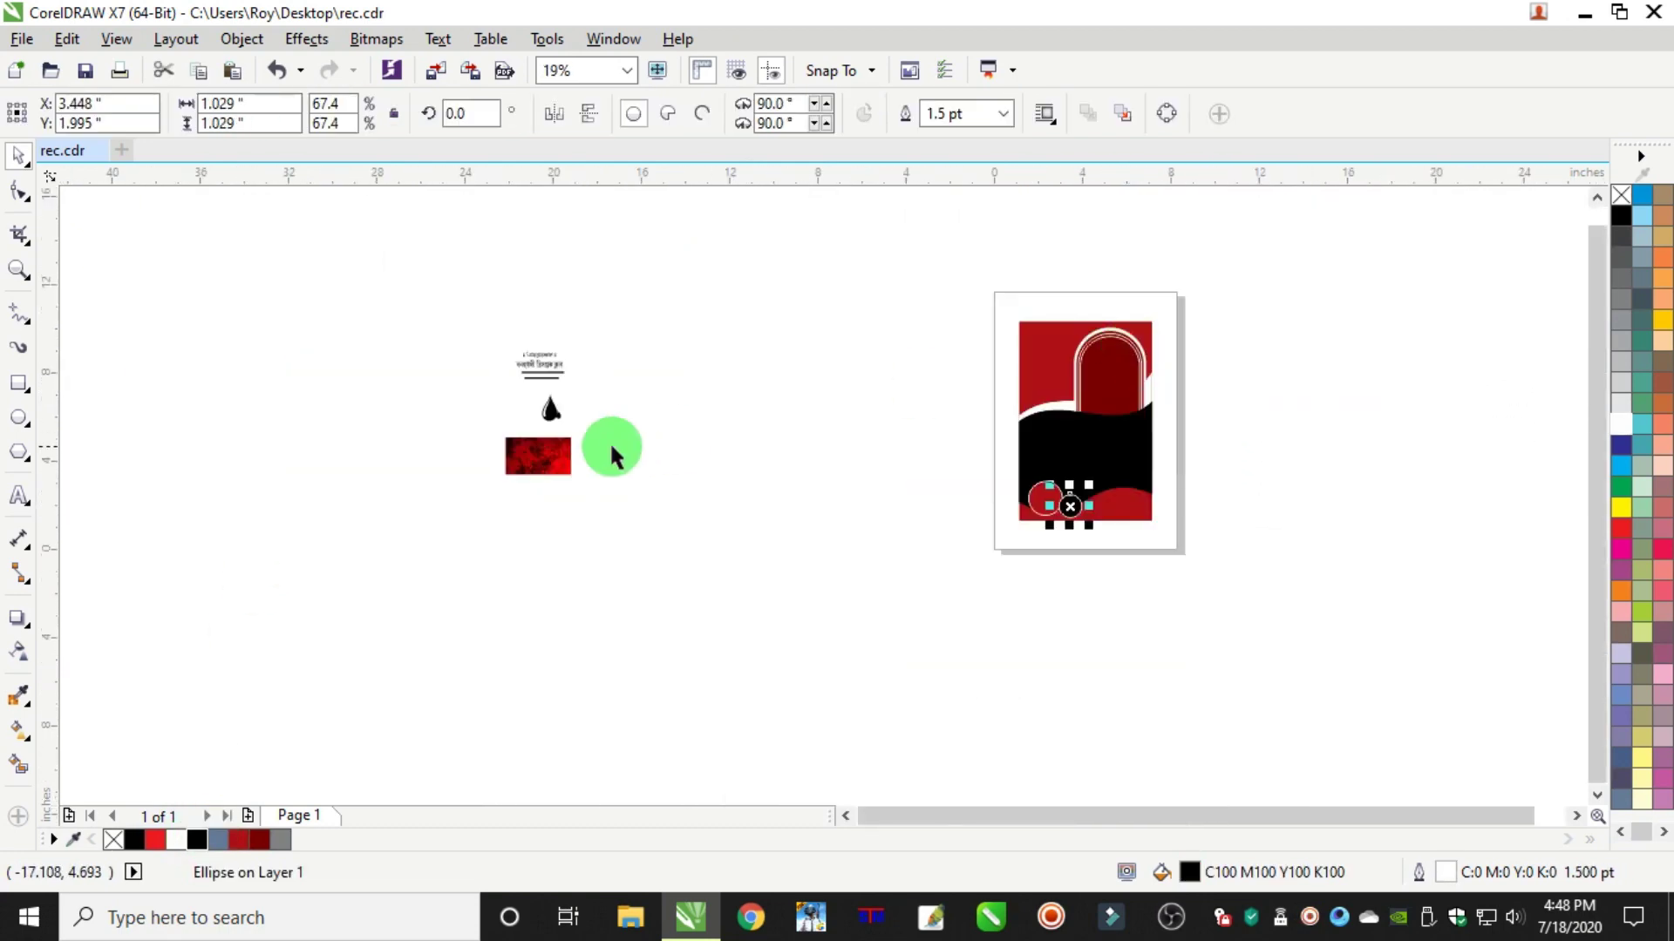
{"action": "left_click_drag", "start_coordinate": [534, 458], "coordinate": [984, 402]}
{"action": "scroll", "coordinate": [1118, 342], "scroll_direction": "up", "scroll_amount": 1}
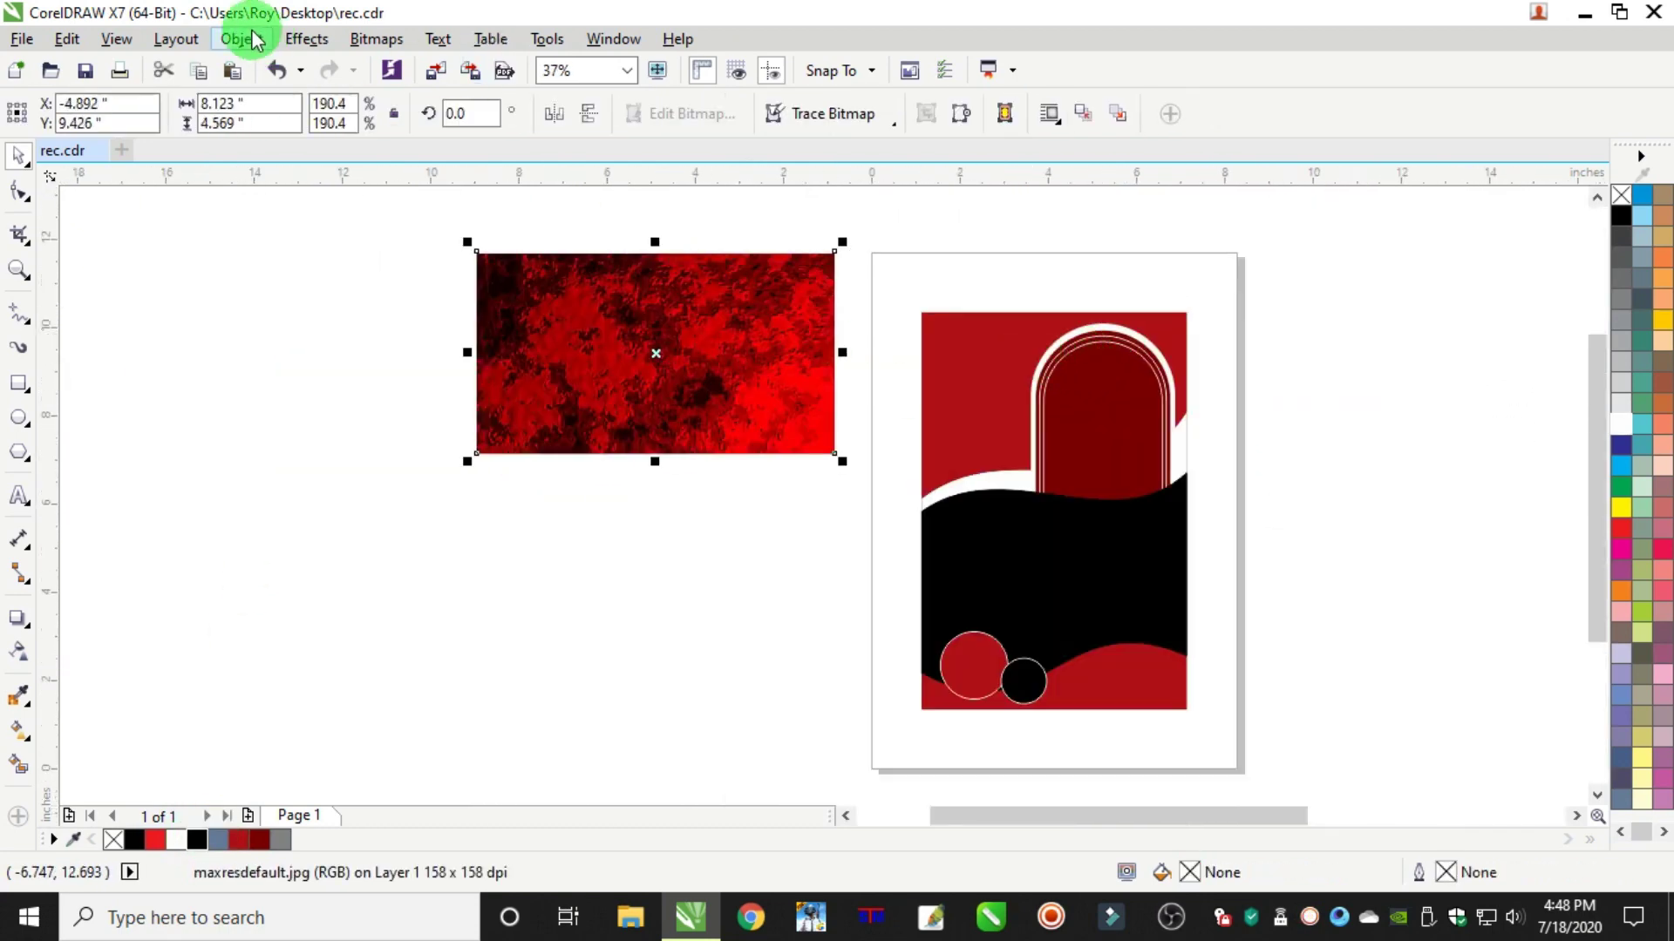
PowerClip the red texture image inside the poster's upper red shape
{"action": "left_click", "coordinate": [254, 40]}
{"action": "mouse_move", "coordinate": [287, 250]}
{"action": "left_click", "coordinate": [654, 253]}
{"action": "left_click", "coordinate": [998, 339]}
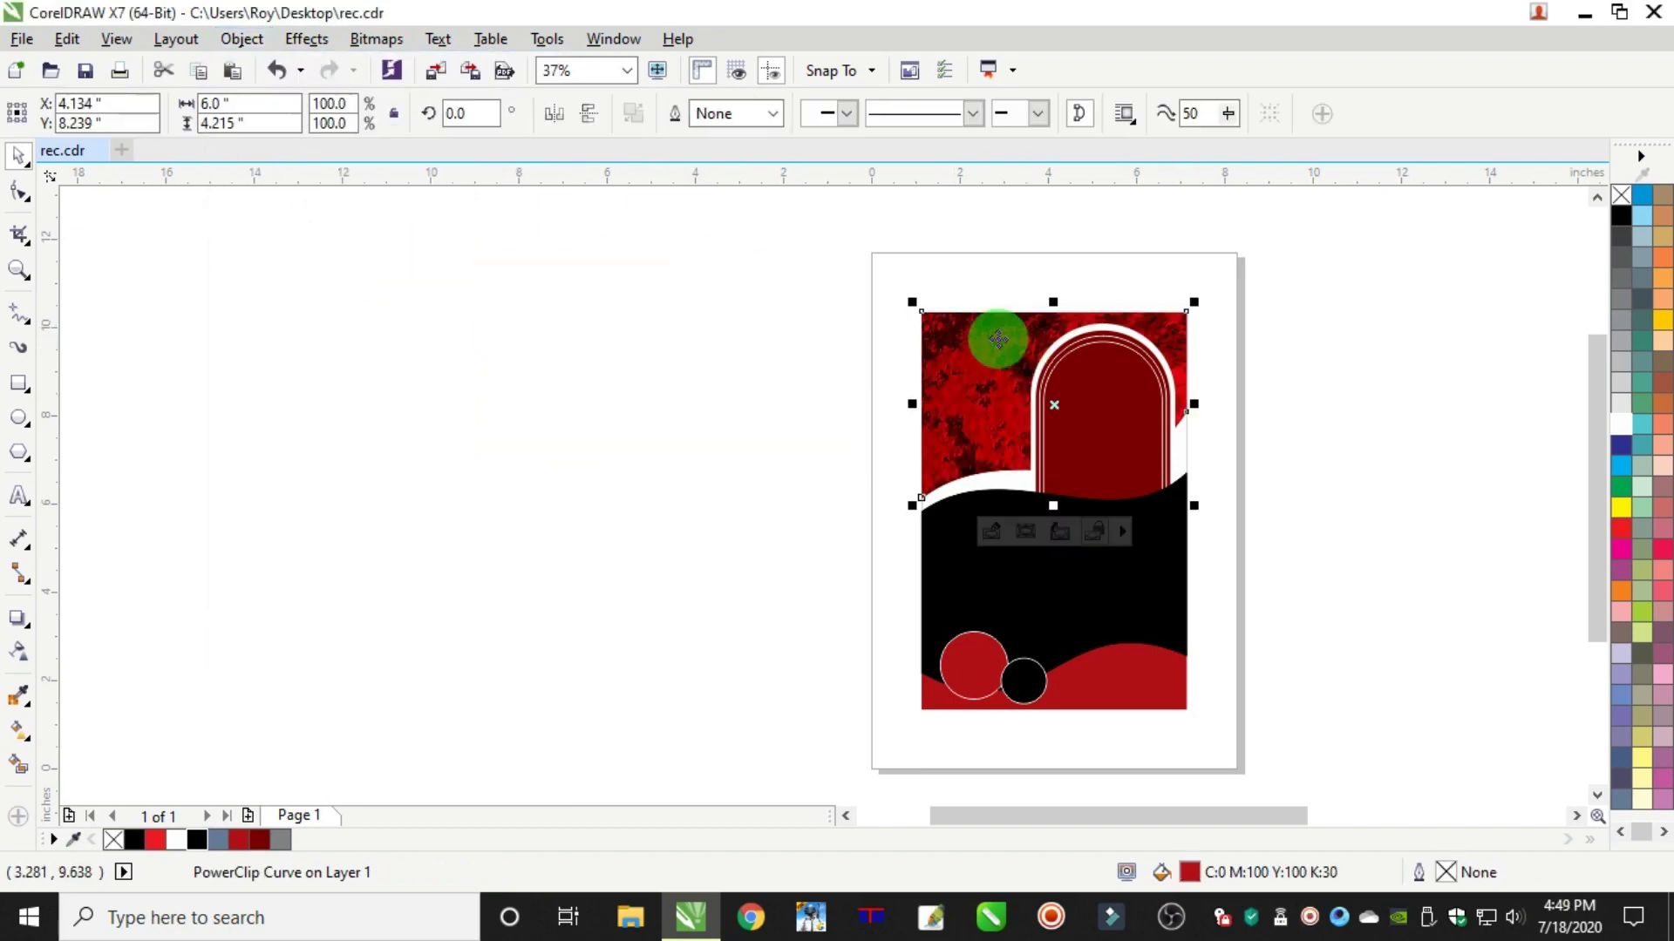
Open the upper shape's PowerClip contents for editing and move the texture up over the shape's upper part
{"action": "left_click", "coordinate": [998, 339], "text": "ctrl"}
{"action": "left_click_drag", "start_coordinate": [1210, 349], "coordinate": [1213, 292]}
{"action": "scroll", "coordinate": [1173, 353], "scroll_direction": "up", "scroll_amount": 1}
{"action": "left_click_drag", "start_coordinate": [1270, 344], "coordinate": [1267, 321]}
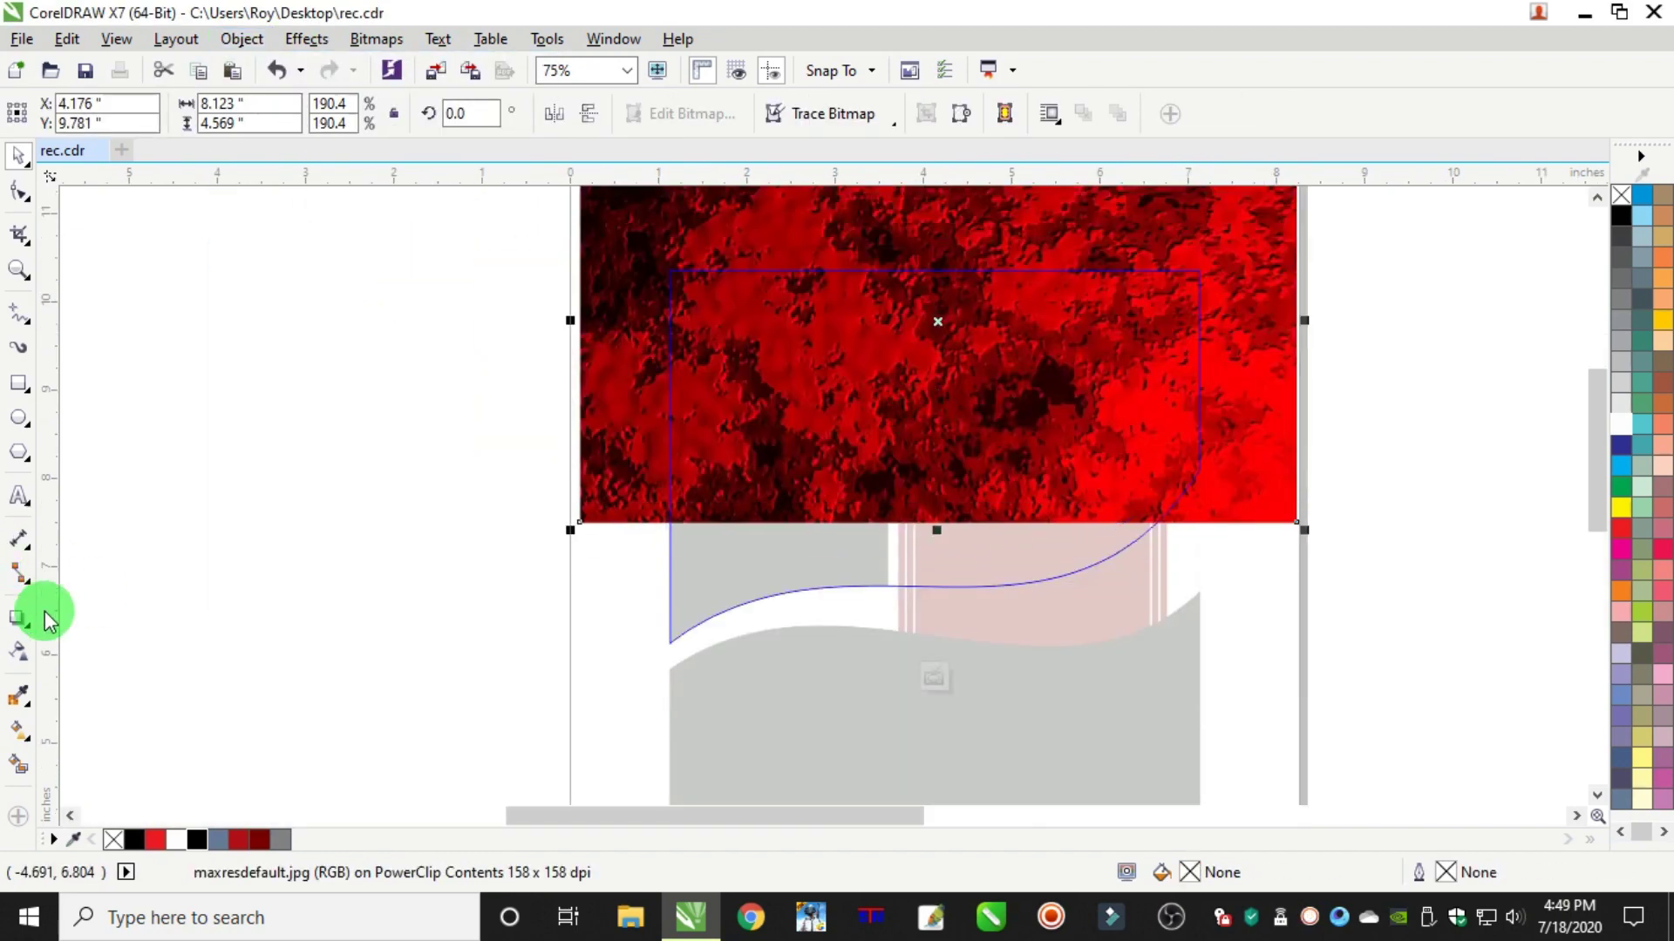
Apply a linear transparency to the texture, fading it out downward at about -88.6°
{"action": "left_click", "coordinate": [18, 651]}
{"action": "mouse_move", "coordinate": [919, 453]}
{"action": "left_mouse_down"}
{"action": "mouse_move", "coordinate": [923, 511]}
{"action": "mouse_move", "coordinate": [912, 479]}
{"action": "left_mouse_up"}
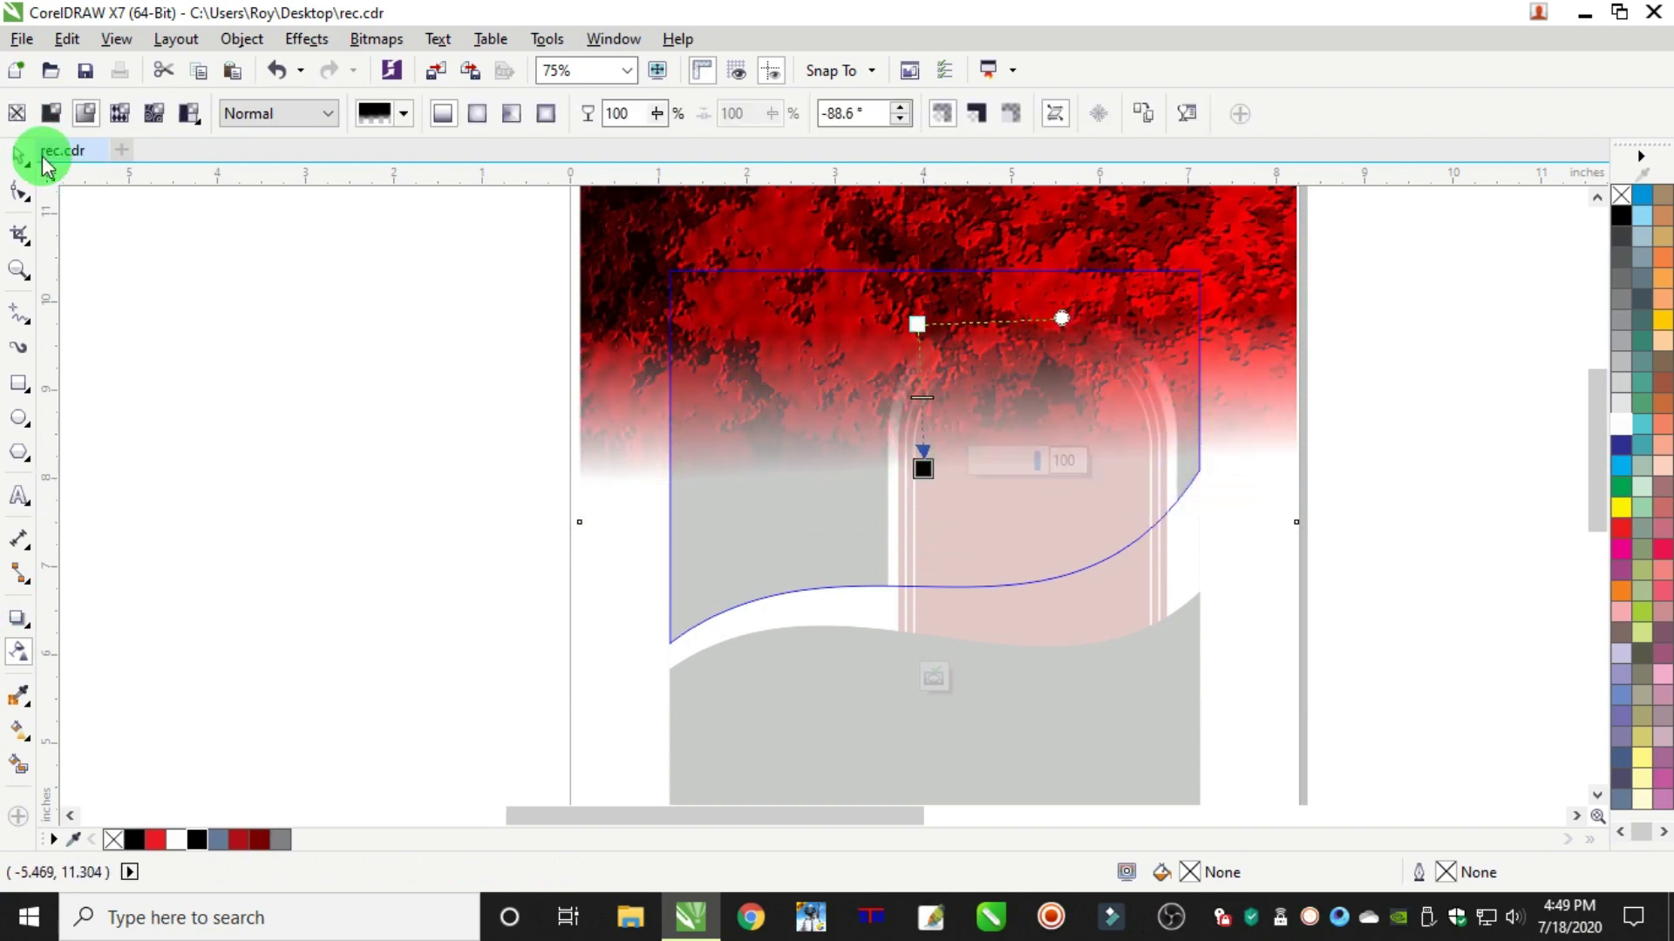
{"action": "left_click", "coordinate": [19, 155]}
Copy the faded texture image and finish editing the upper shape's PowerClip contents
{"action": "left_click", "coordinate": [67, 38]}
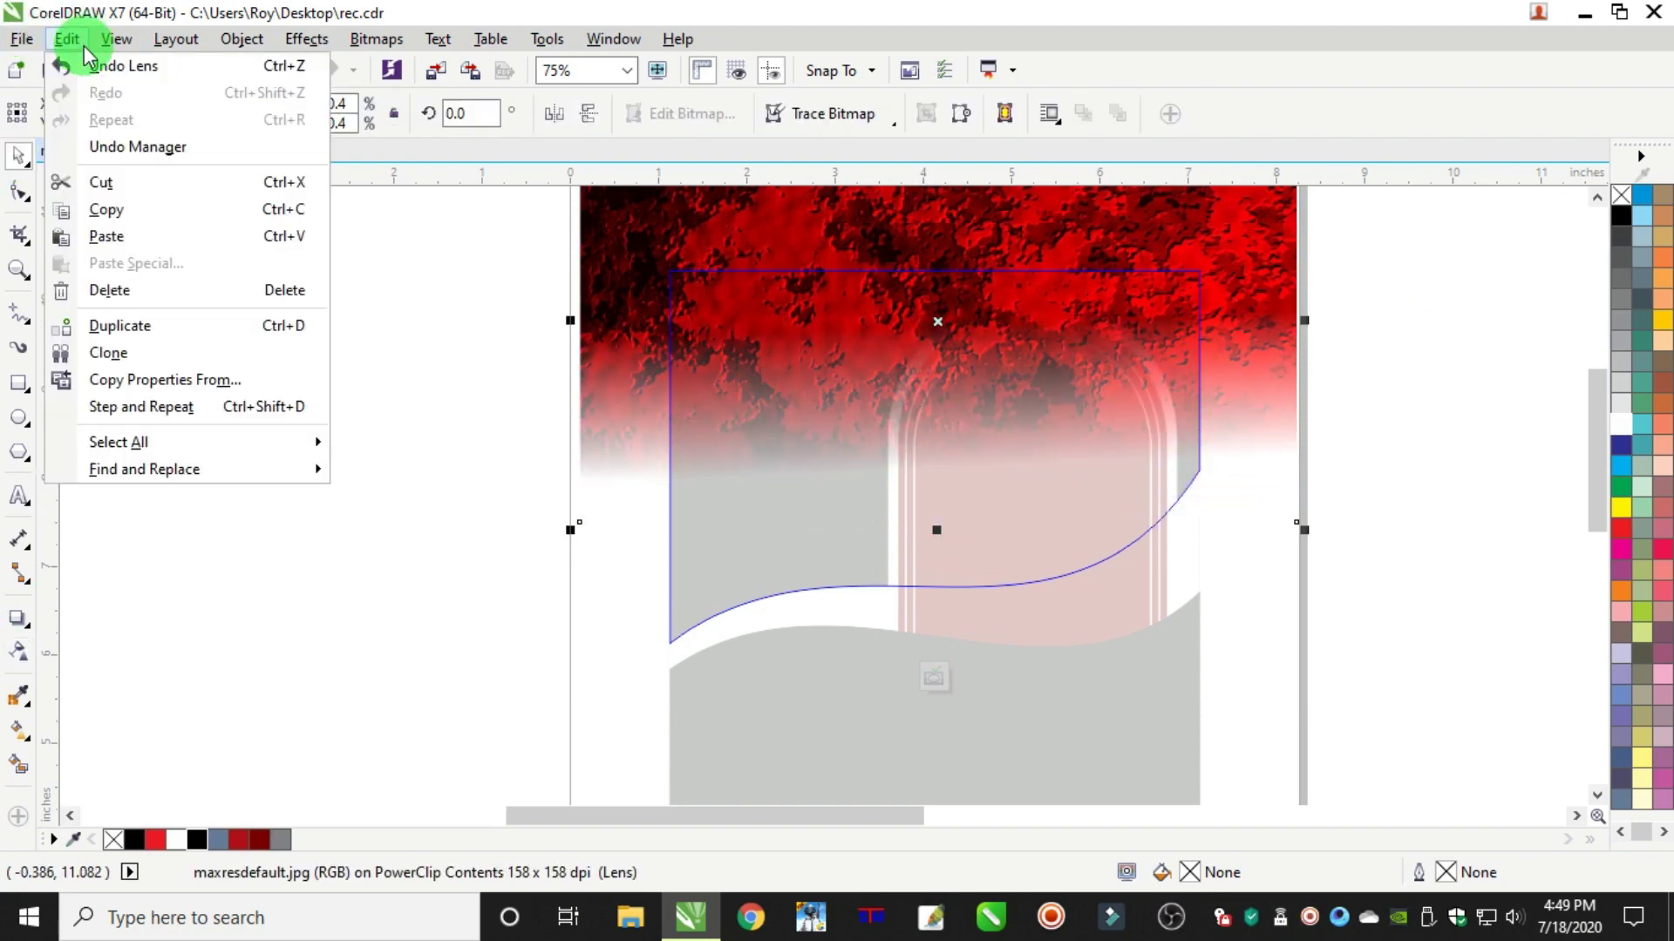
{"action": "left_click", "coordinate": [112, 212]}
{"action": "left_click", "coordinate": [1469, 325], "text": "ctrl"}
{"action": "left_click", "coordinate": [1469, 327]}
{"action": "left_click", "coordinate": [788, 363]}
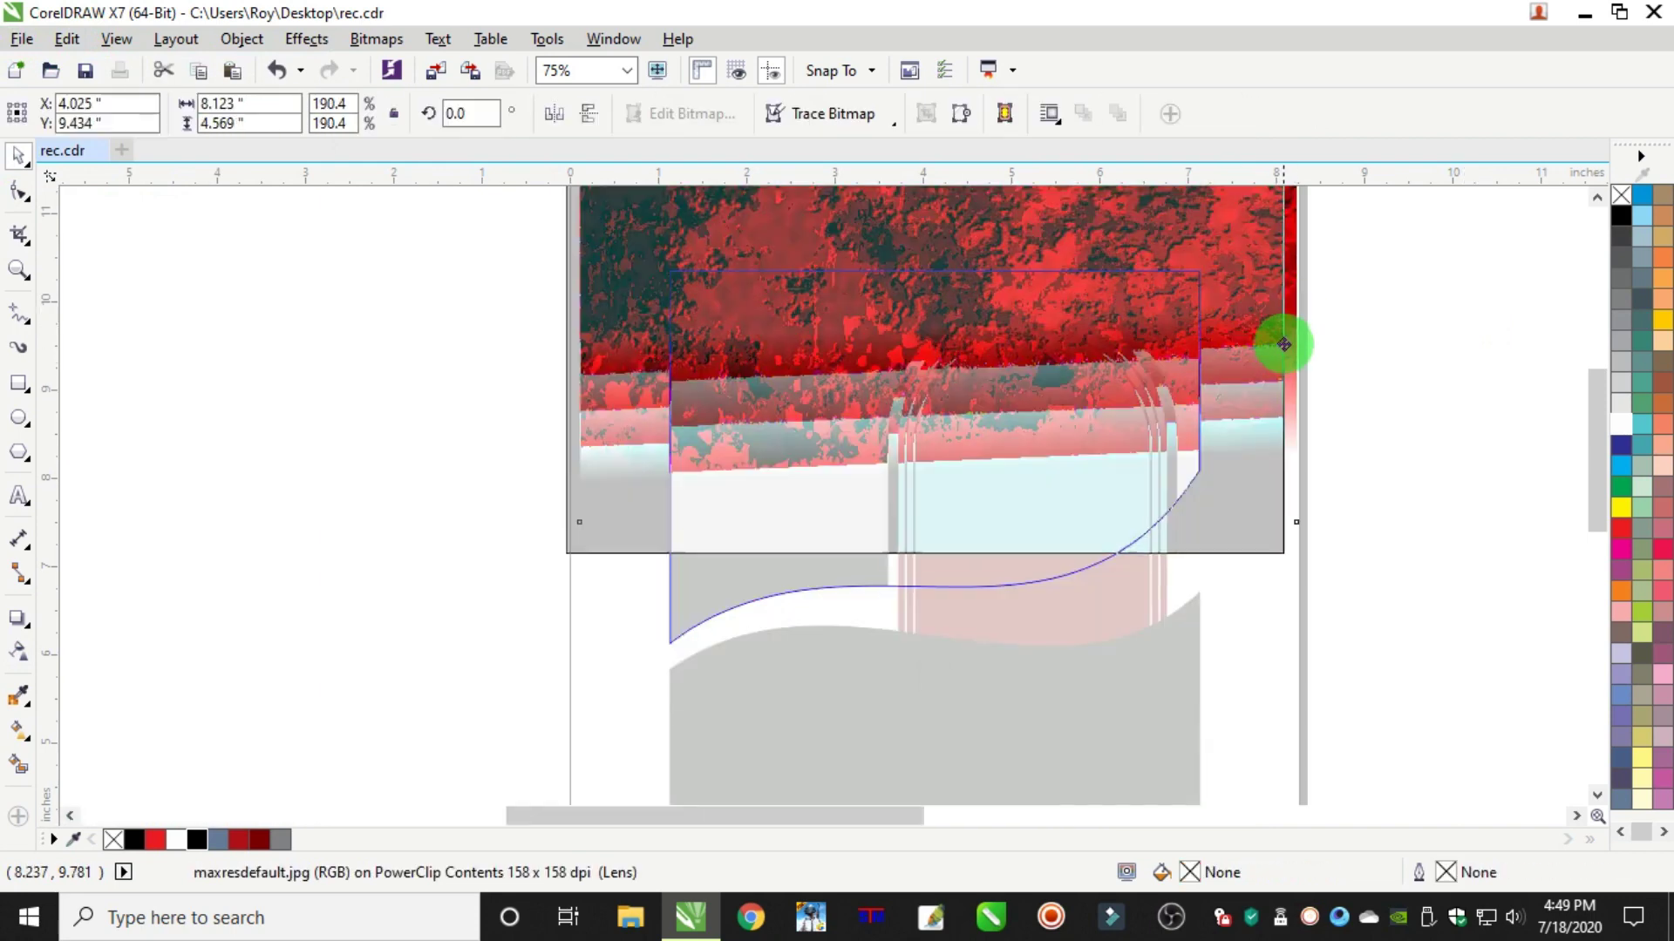
{"action": "left_click", "coordinate": [1346, 375]}
{"action": "scroll", "coordinate": [1347, 375], "scroll_direction": "down", "scroll_amount": 2}
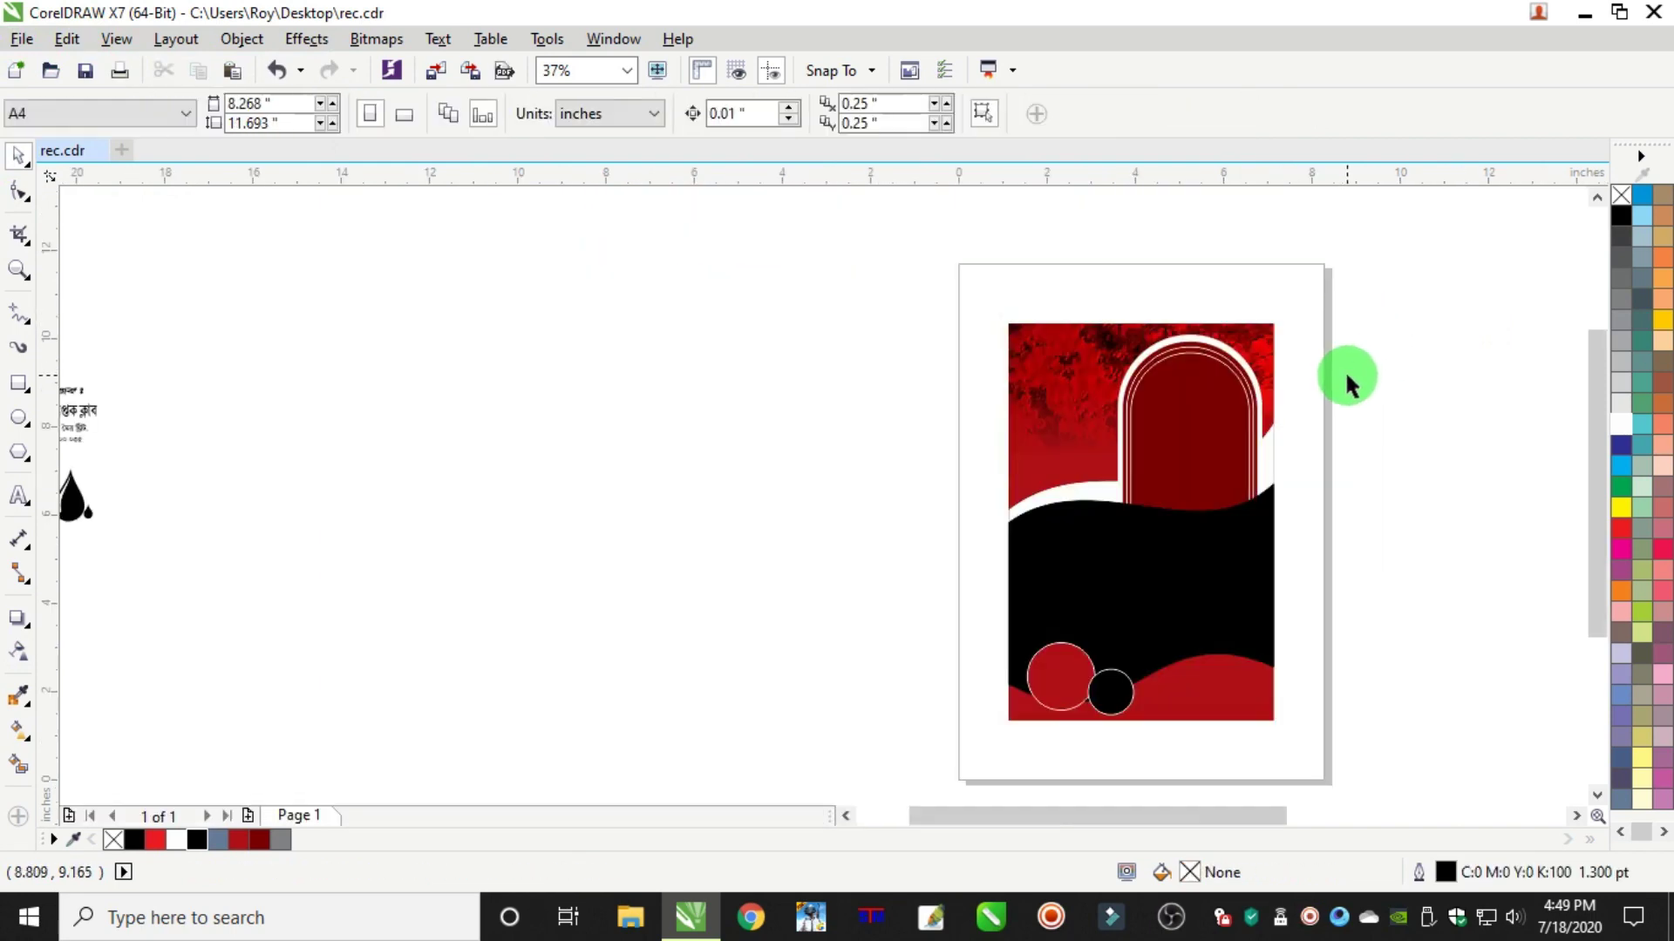
Paste the faded texture, move it left of the page and mirror it vertically so it fades upward
{"action": "left_click", "coordinate": [1264, 690]}
{"action": "left_click", "coordinate": [59, 44]}
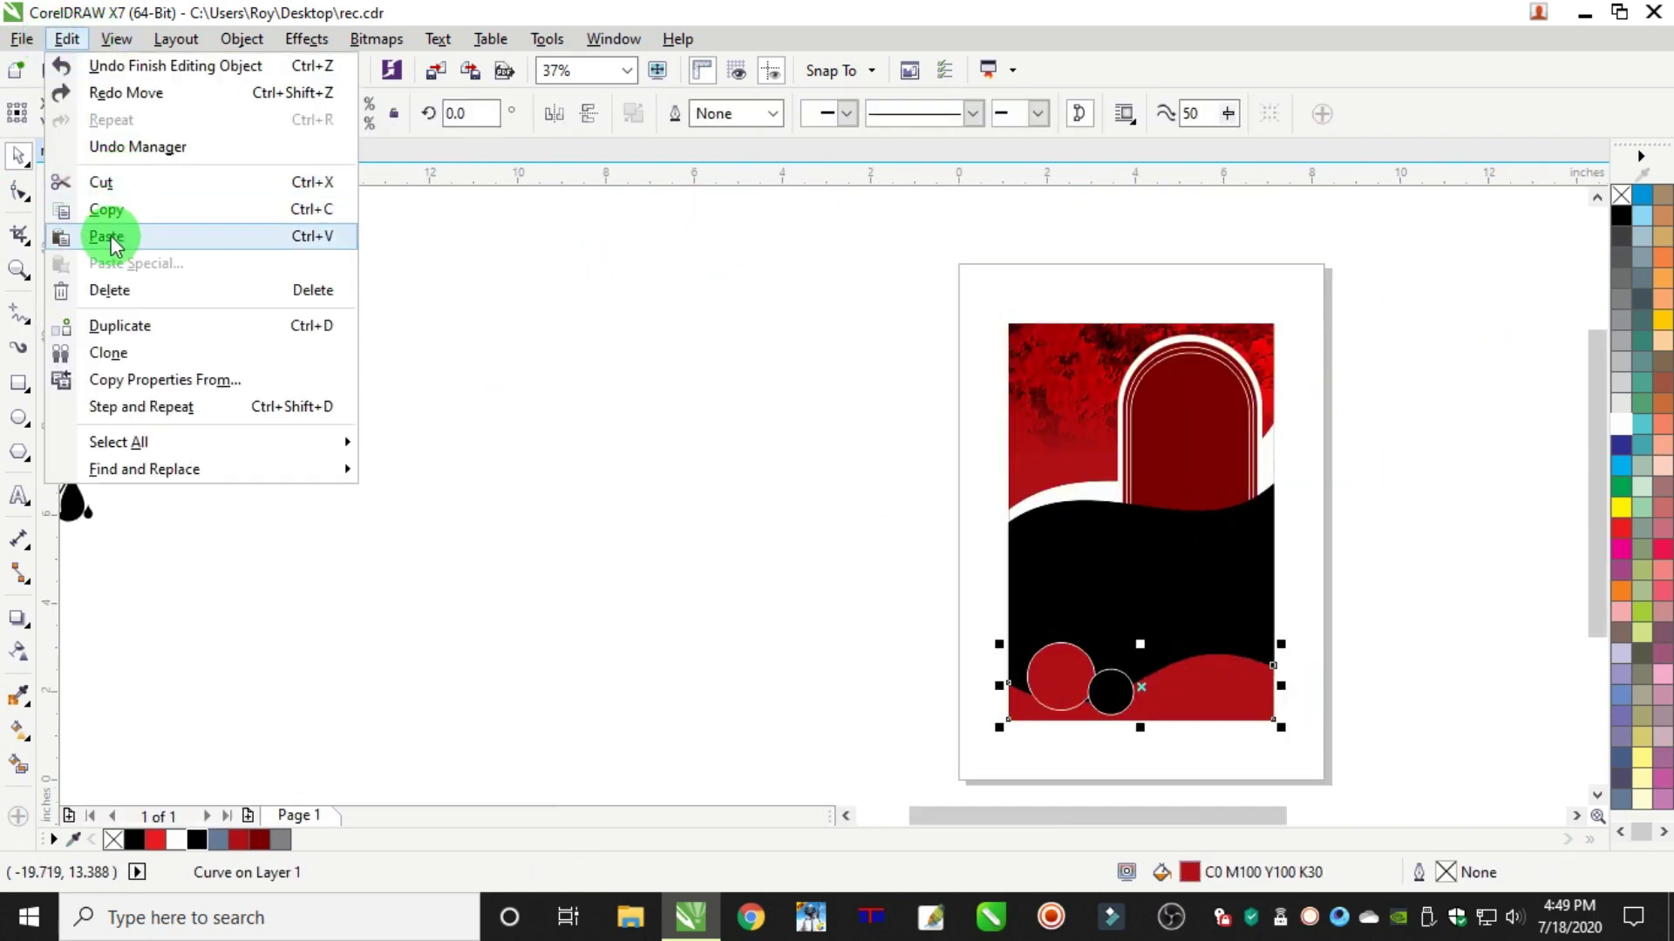
{"action": "left_click", "coordinate": [112, 238]}
{"action": "left_click_drag", "start_coordinate": [1048, 277], "coordinate": [394, 379]}
{"action": "left_click", "coordinate": [589, 113]}
{"action": "left_click_drag", "start_coordinate": [523, 480], "coordinate": [610, 575]}
PowerClip the mirrored texture inside the dark red wave shape at the poster's lower edge
{"action": "left_click", "coordinate": [242, 39]}
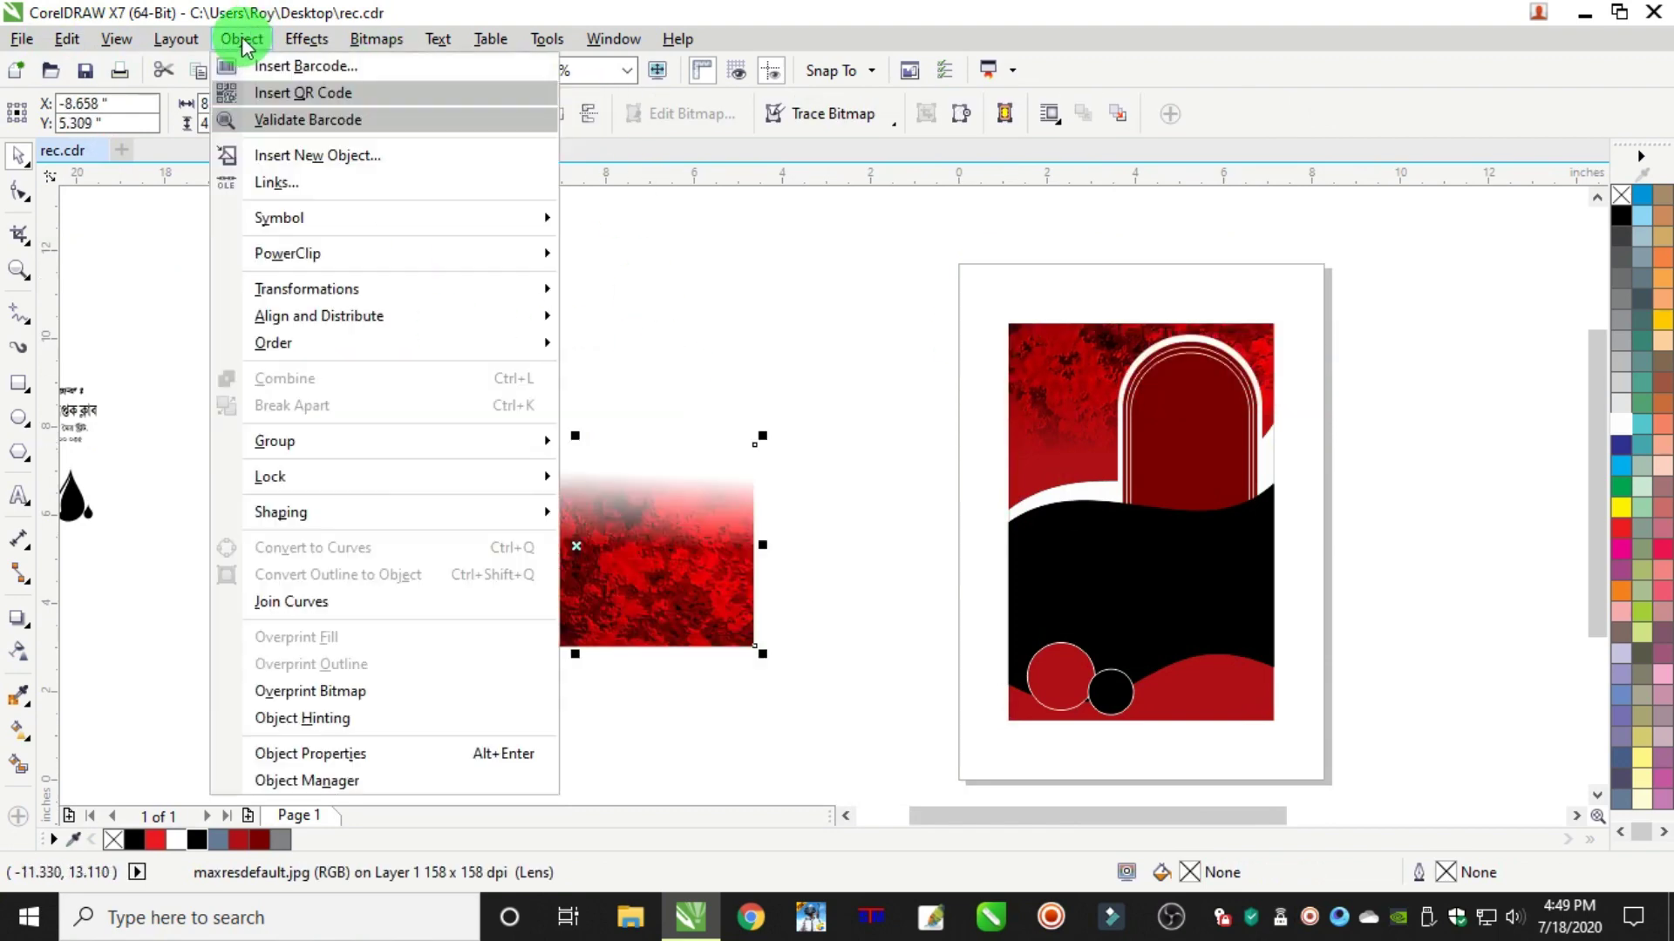
{"action": "mouse_move", "coordinate": [497, 254]}
{"action": "left_click", "coordinate": [645, 253]}
{"action": "left_click", "coordinate": [1248, 710]}
Edit the lower wave's PowerClip contents, move the texture down so its faded edge overlaps the wave, and finish editing
{"action": "left_click_drag", "start_coordinate": [1282, 702], "coordinate": [1297, 739]}
{"action": "left_click", "coordinate": [1444, 583], "text": "ctrl"}
{"action": "left_click", "coordinate": [1224, 688], "text": "ctrl"}
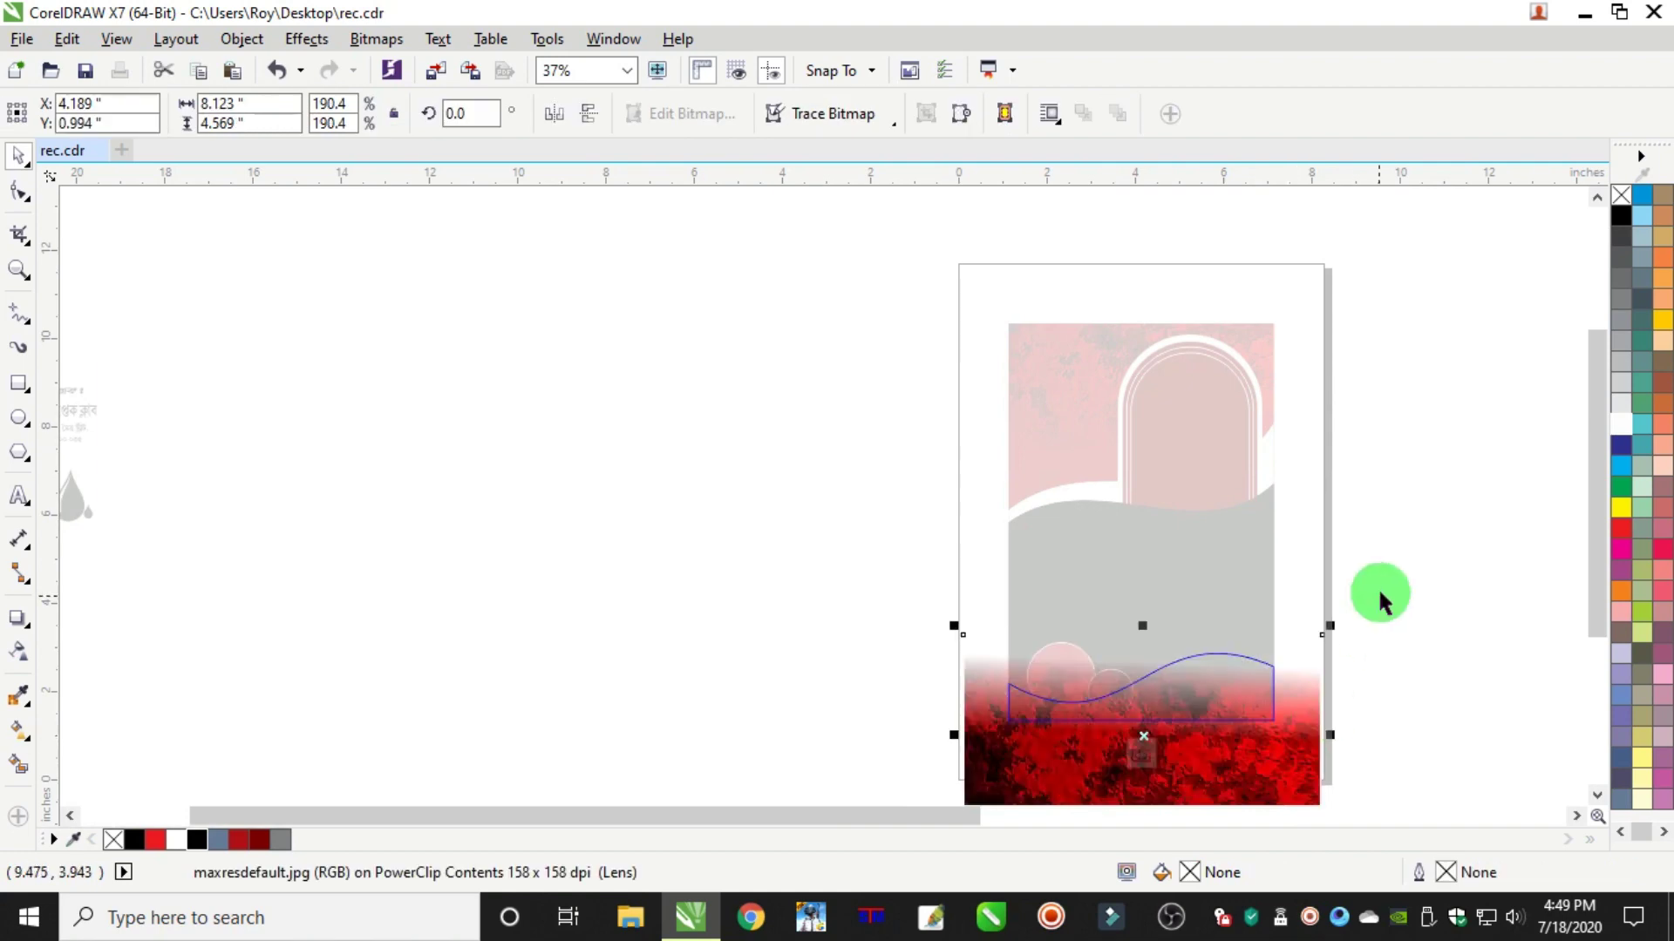
{"action": "left_click", "coordinate": [1379, 592], "text": "ctrl"}
{"action": "scroll", "coordinate": [1245, 693], "scroll_direction": "up", "scroll_amount": 2}
{"action": "scroll", "coordinate": [1262, 647], "scroll_direction": "down", "scroll_amount": 3}
{"action": "scroll", "coordinate": [1269, 545], "scroll_direction": "up", "scroll_amount": 1}
{"action": "scroll", "coordinate": [1268, 549], "scroll_direction": "down", "scroll_amount": 2}
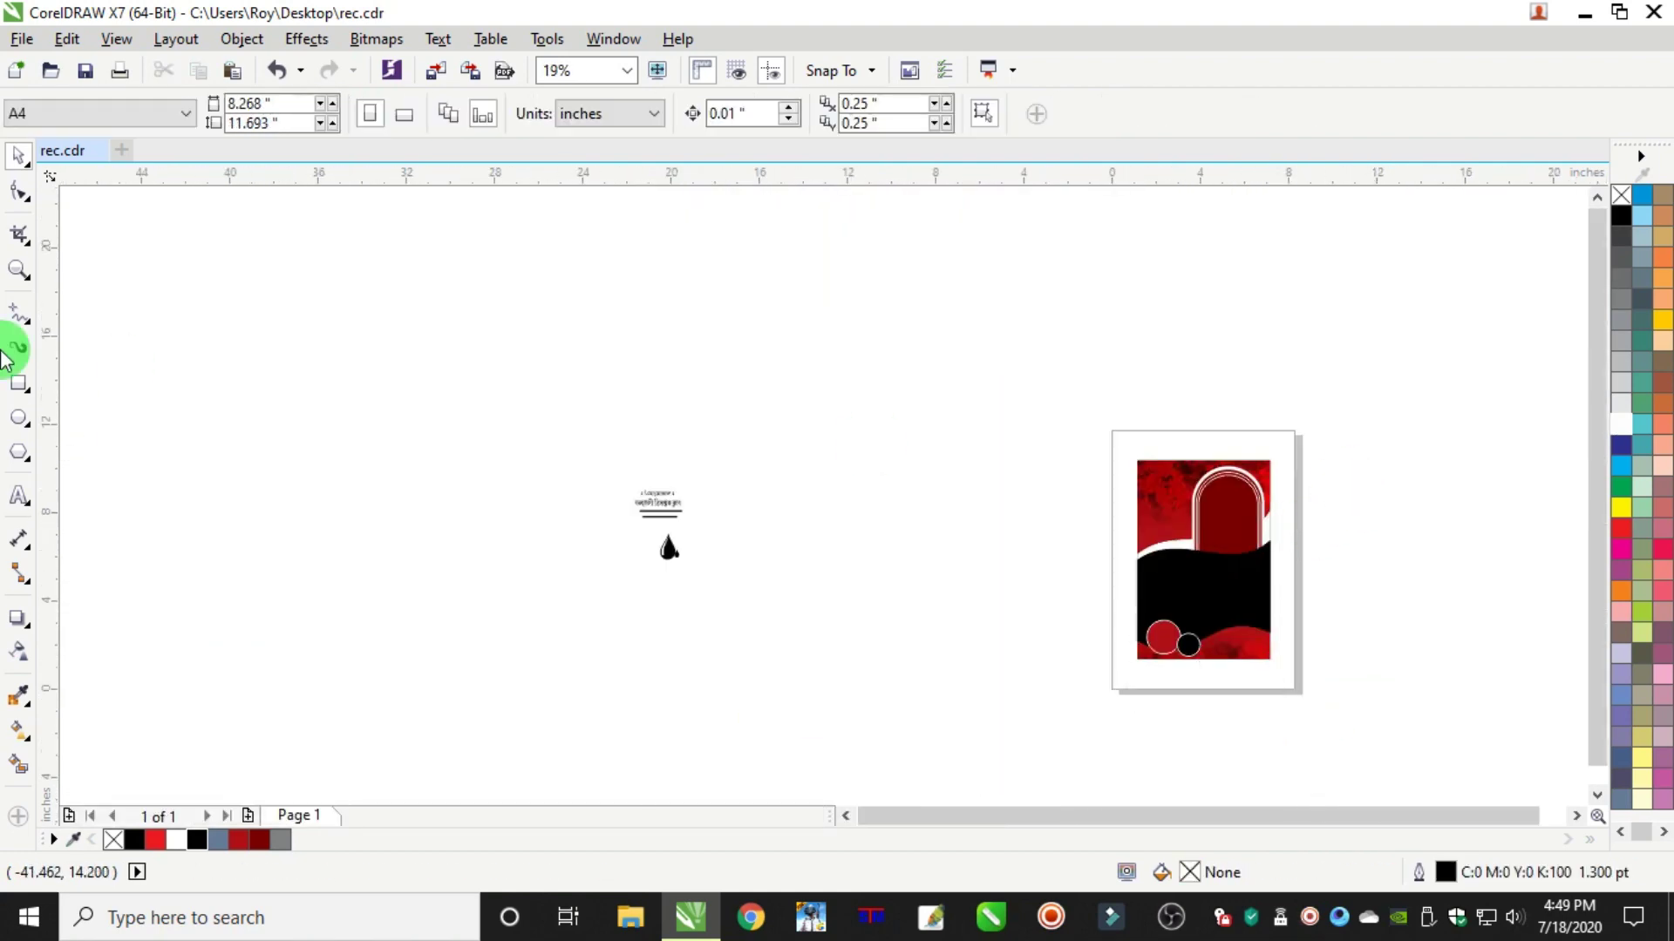
Add a page-sized background rectangle without an outline and fill it with the golden brown C33 M42 Y100 K8
{"action": "double_click", "coordinate": [18, 383]}
{"action": "left_click", "coordinate": [1662, 320]}
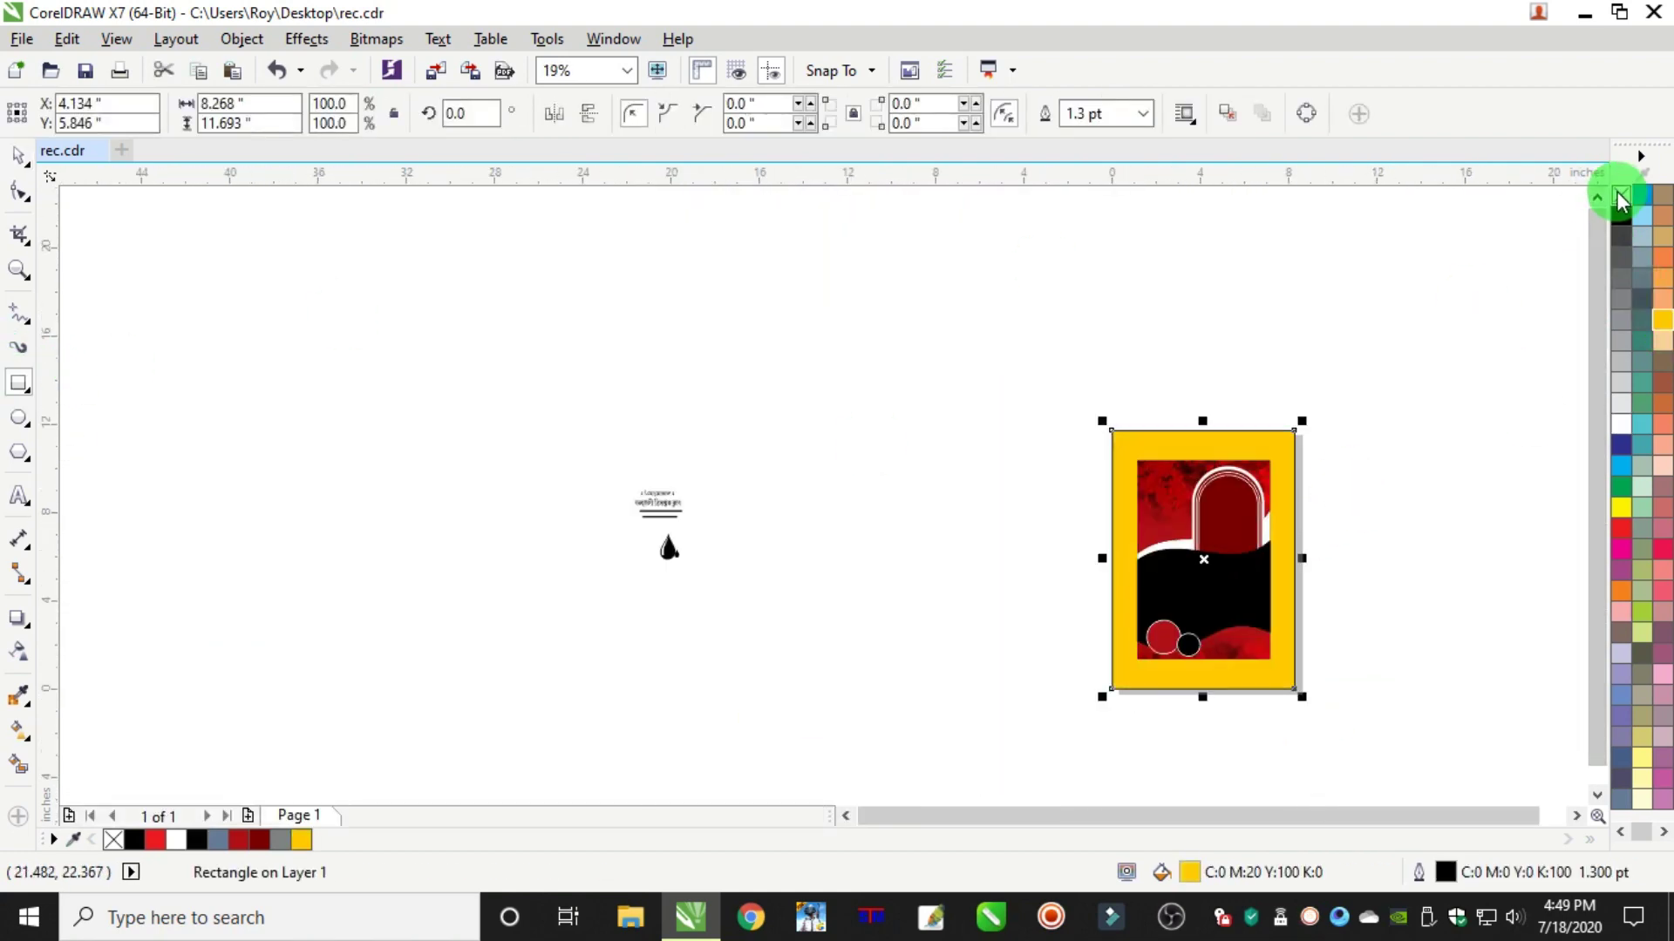
{"action": "right_click", "coordinate": [1619, 193]}
{"action": "double_click", "coordinate": [1189, 871]}
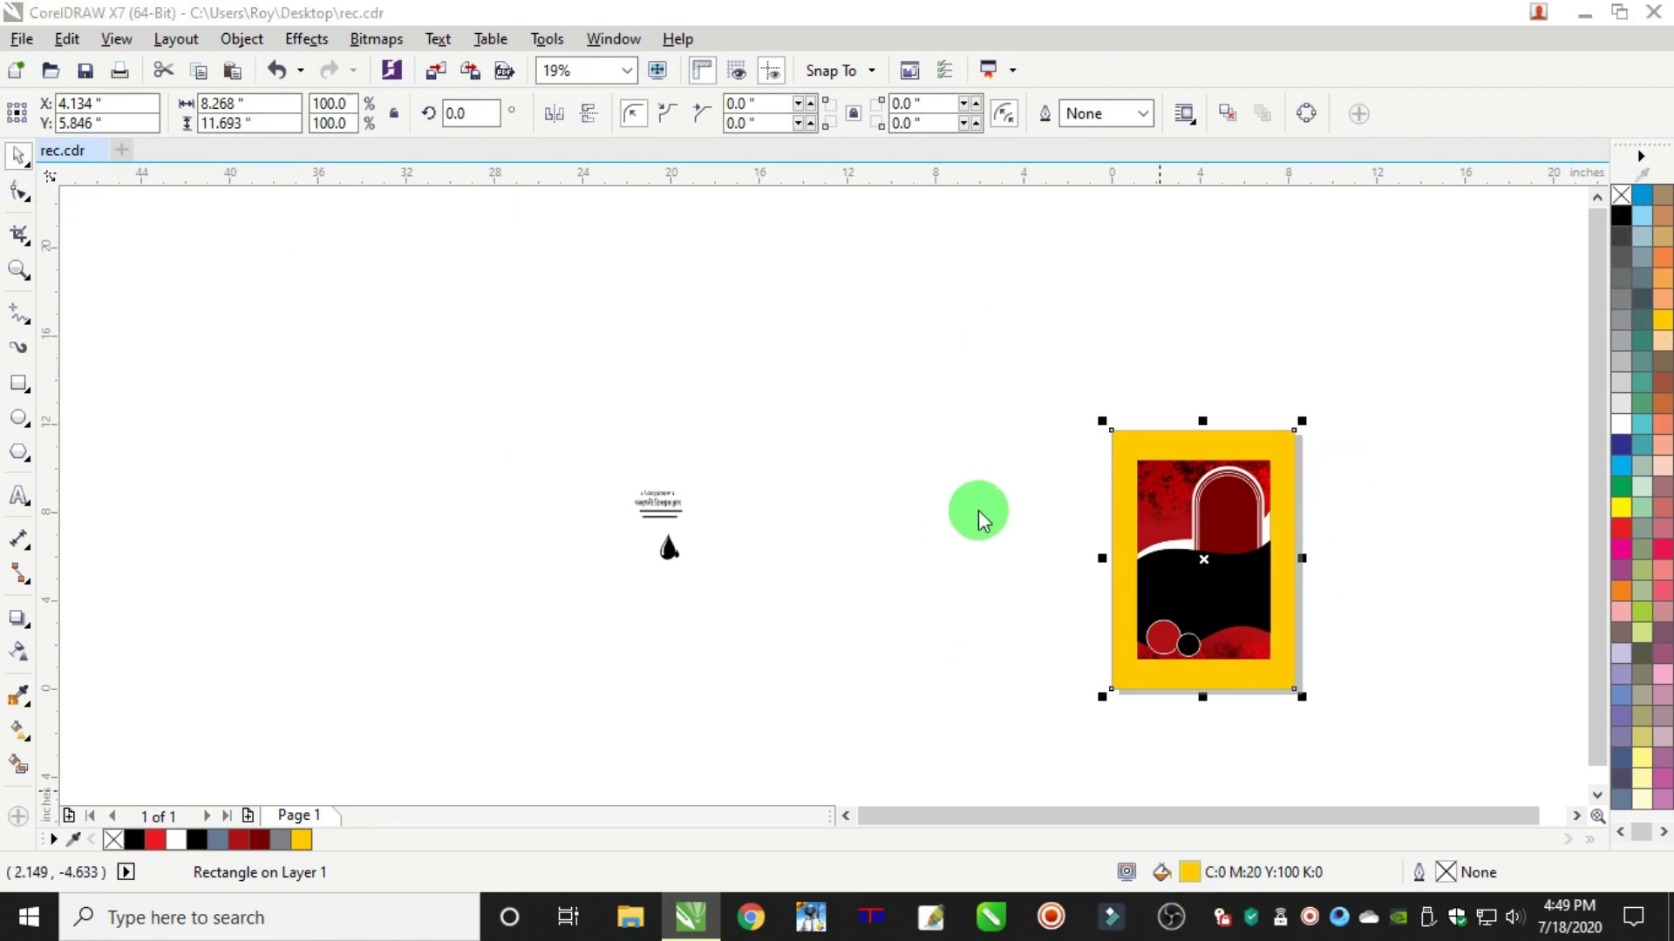
{"action": "left_click", "coordinate": [610, 423]}
{"action": "left_click", "coordinate": [1124, 646]}
Shrink the golden-brown rectangle about its centre to about 7.2 by 10.04 inches so it frames the poster evenly
{"action": "scroll", "coordinate": [1290, 447], "scroll_direction": "up", "scroll_amount": 2}
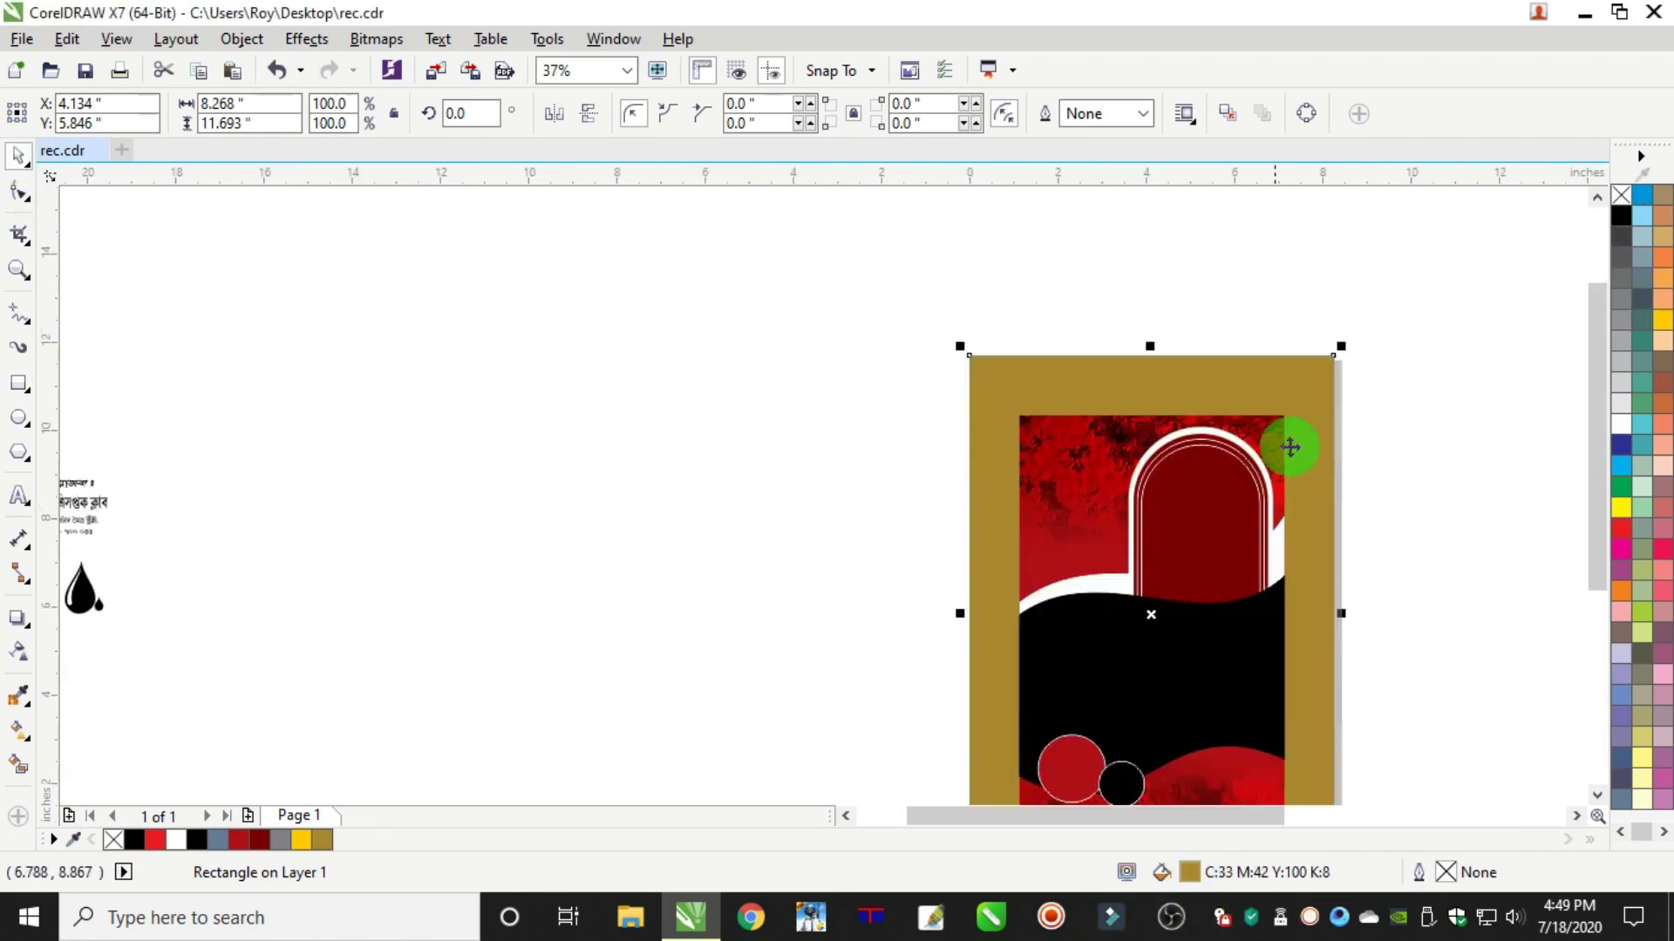
{"action": "left_click_drag", "start_coordinate": [1183, 380], "coordinate": [1183, 380]}
{"action": "left_click_drag", "start_coordinate": [1343, 615], "coordinate": [1320, 614]}
{"action": "left_click", "coordinate": [1365, 521]}
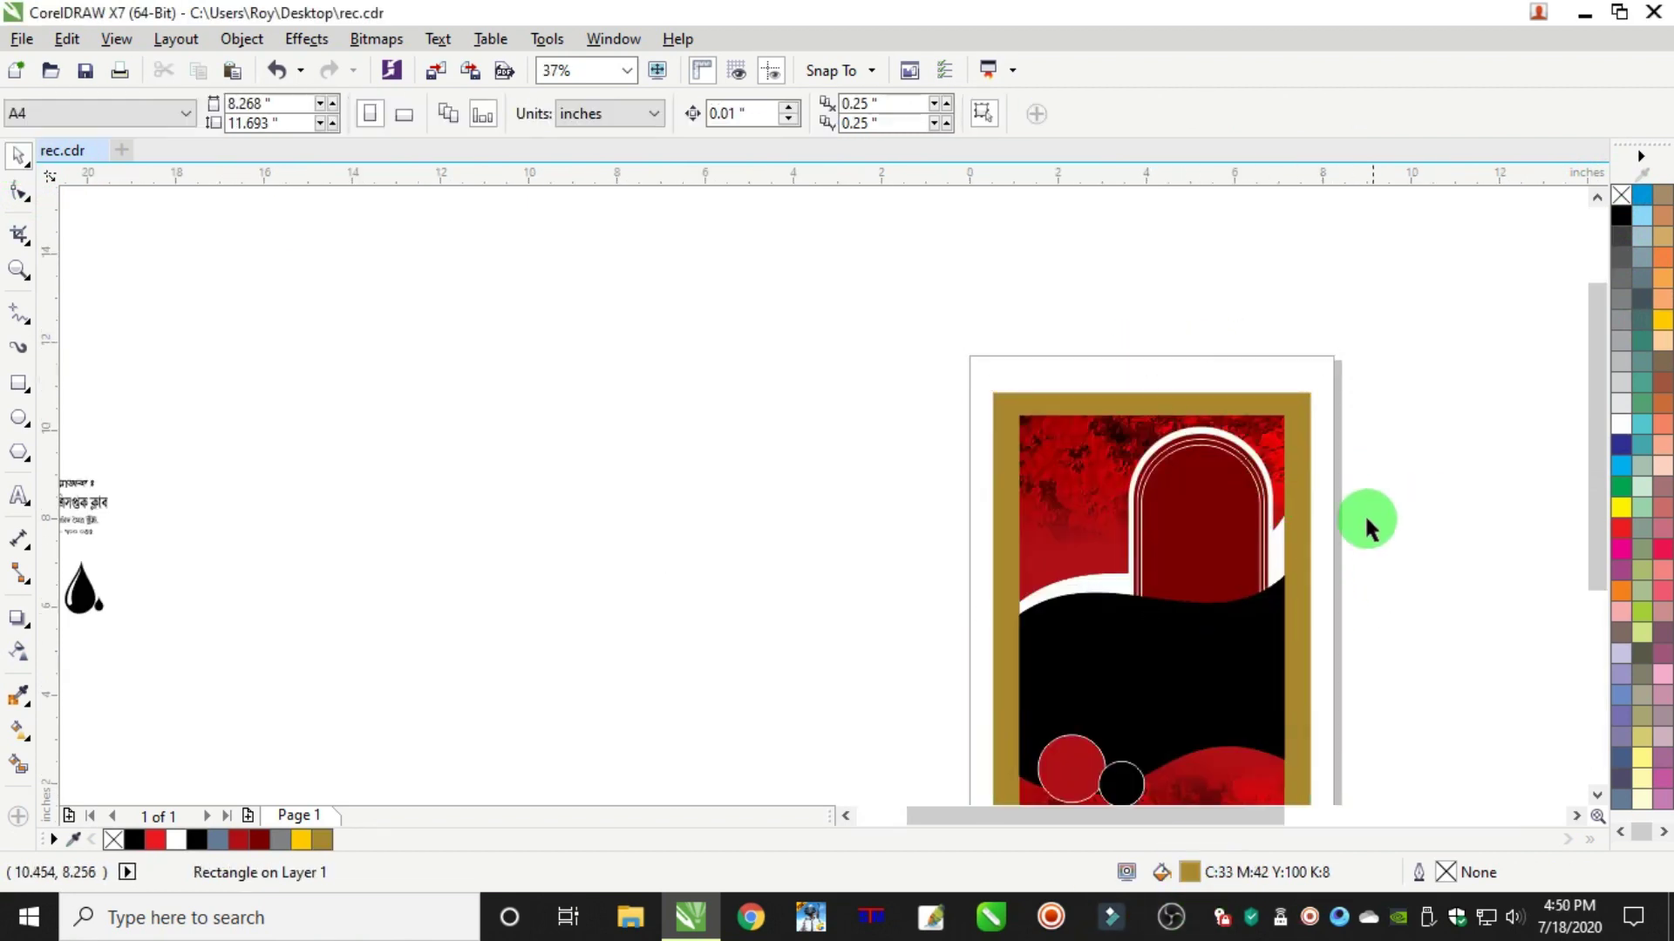
Bring the three-line heading "স্বেচ্ছায় রক্তদান শিবির" from far beside the page onto the arched frame
{"action": "scroll", "coordinate": [1356, 517], "scroll_direction": "down", "scroll_amount": 1}
{"action": "scroll", "coordinate": [1366, 594], "scroll_direction": "up", "scroll_amount": 1}
{"action": "scroll", "coordinate": [1011, 364], "scroll_direction": "down", "scroll_amount": 2}
{"action": "scroll", "coordinate": [1317, 340], "scroll_direction": "up", "scroll_amount": 2}
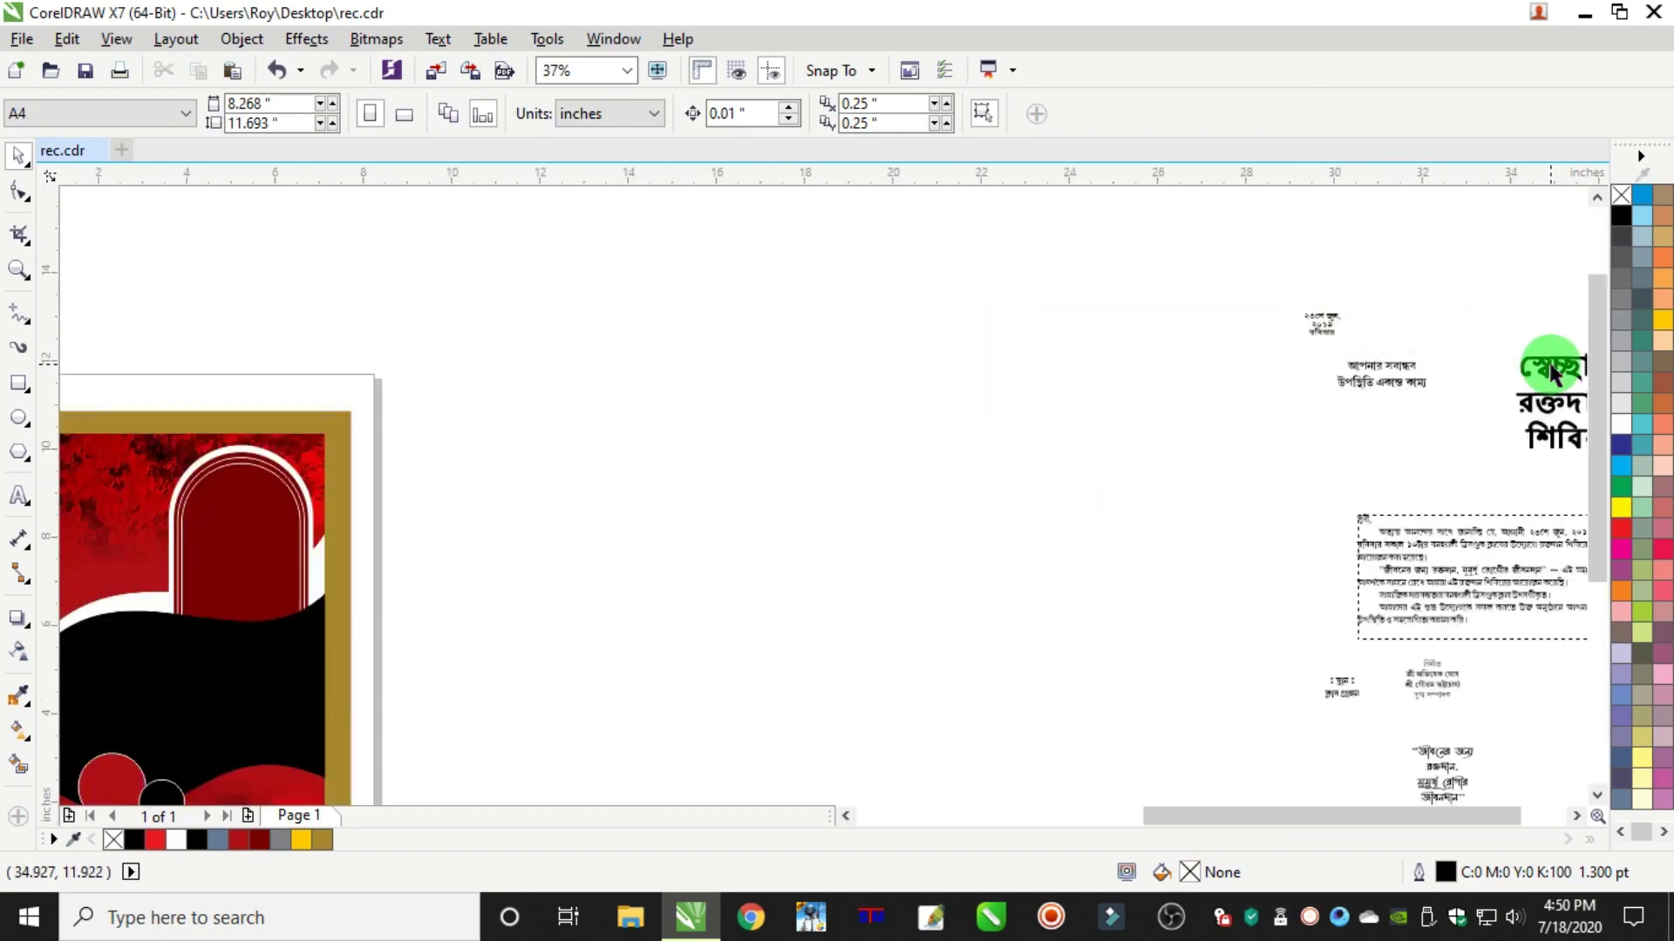
{"action": "left_click_drag", "start_coordinate": [1550, 366], "coordinate": [593, 431]}
{"action": "scroll", "coordinate": [572, 433], "scroll_direction": "down", "scroll_amount": 2}
{"action": "scroll", "coordinate": [469, 463], "scroll_direction": "up", "scroll_amount": 3}
{"action": "left_click_drag", "start_coordinate": [1296, 327], "coordinate": [647, 462]}
{"action": "scroll", "coordinate": [695, 418], "scroll_direction": "down", "scroll_amount": 2}
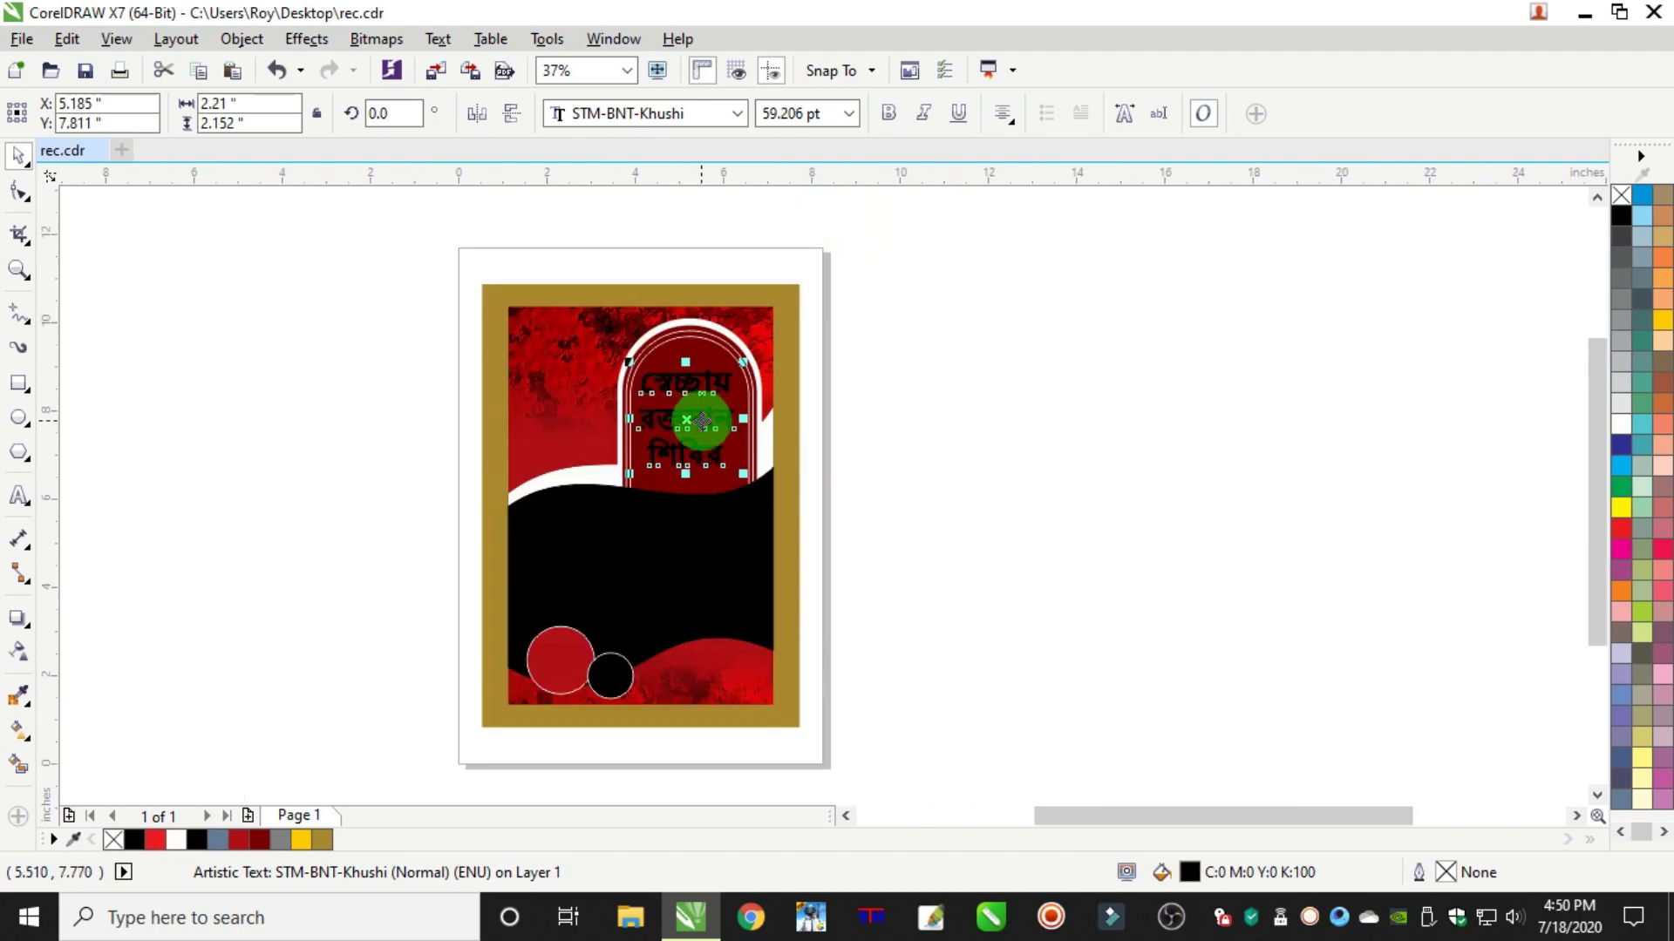
Undo the heading's last move and send the nine poster layout objects to the back of the page
{"action": "key", "text": "ctrl+z"}
{"action": "left_click_drag", "start_coordinate": [403, 262], "coordinate": [901, 765]}
{"action": "right_click", "coordinate": [687, 385]}
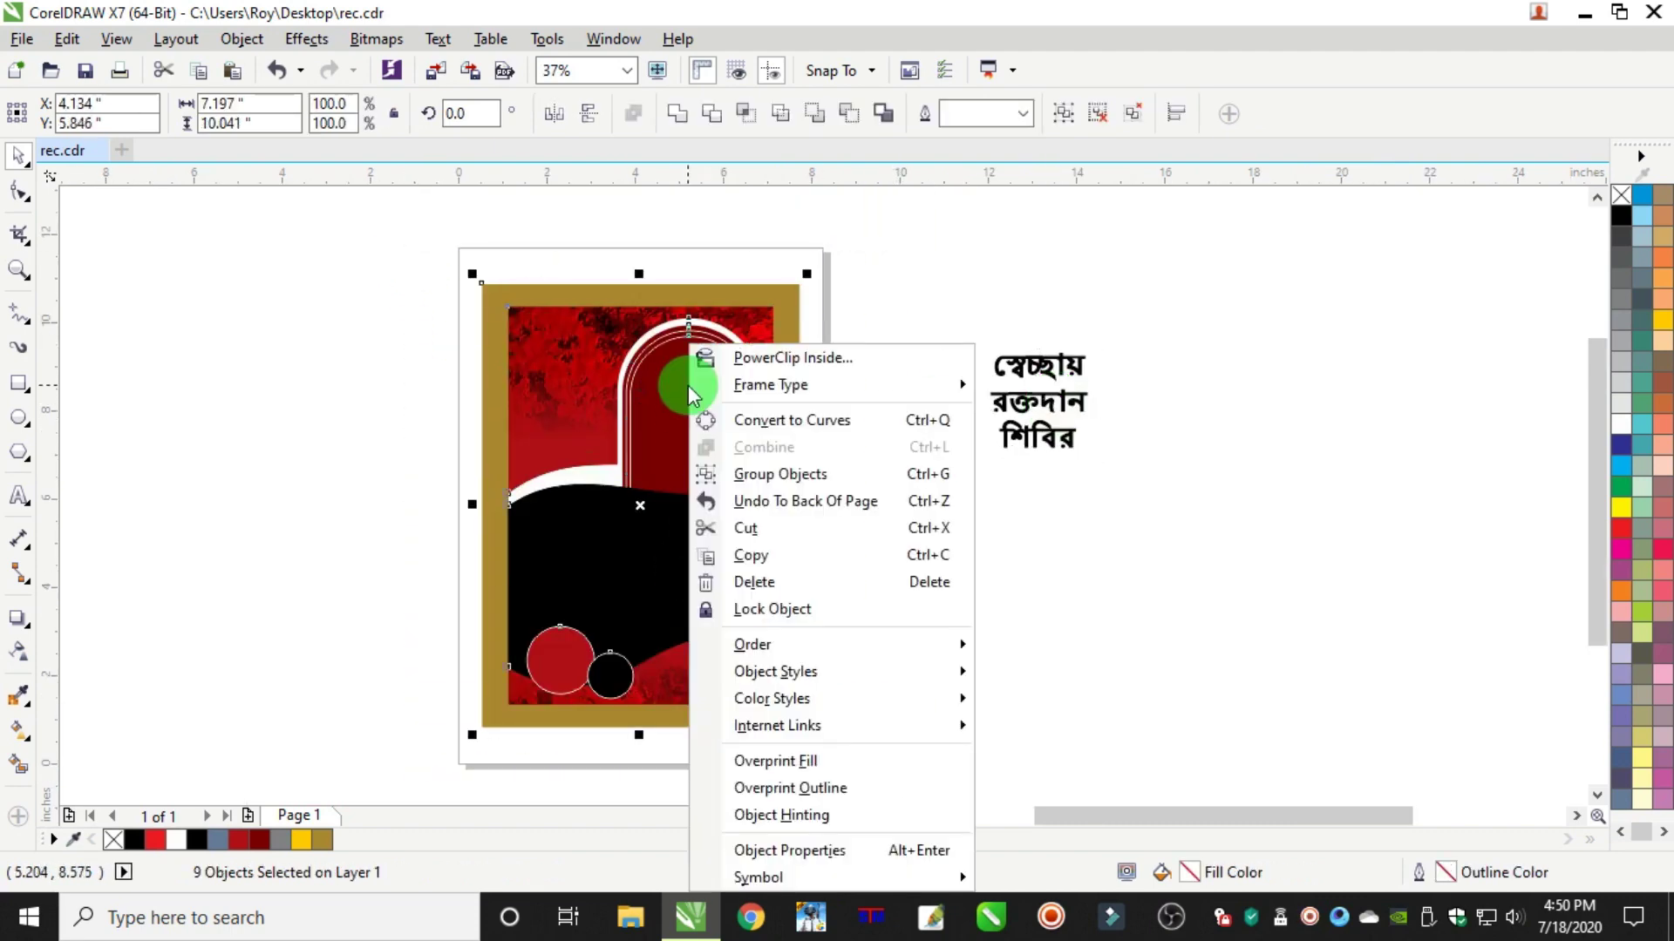
{"action": "mouse_move", "coordinate": [808, 644]}
{"action": "left_click", "coordinate": [1273, 465]}
Place the three-line heading inside the arch, colour it white and nudge it to the left
{"action": "left_click_drag", "start_coordinate": [1038, 367], "coordinate": [690, 388]}
{"action": "scroll", "coordinate": [689, 389], "scroll_direction": "up", "scroll_amount": 1}
{"action": "left_click", "coordinate": [1624, 427]}
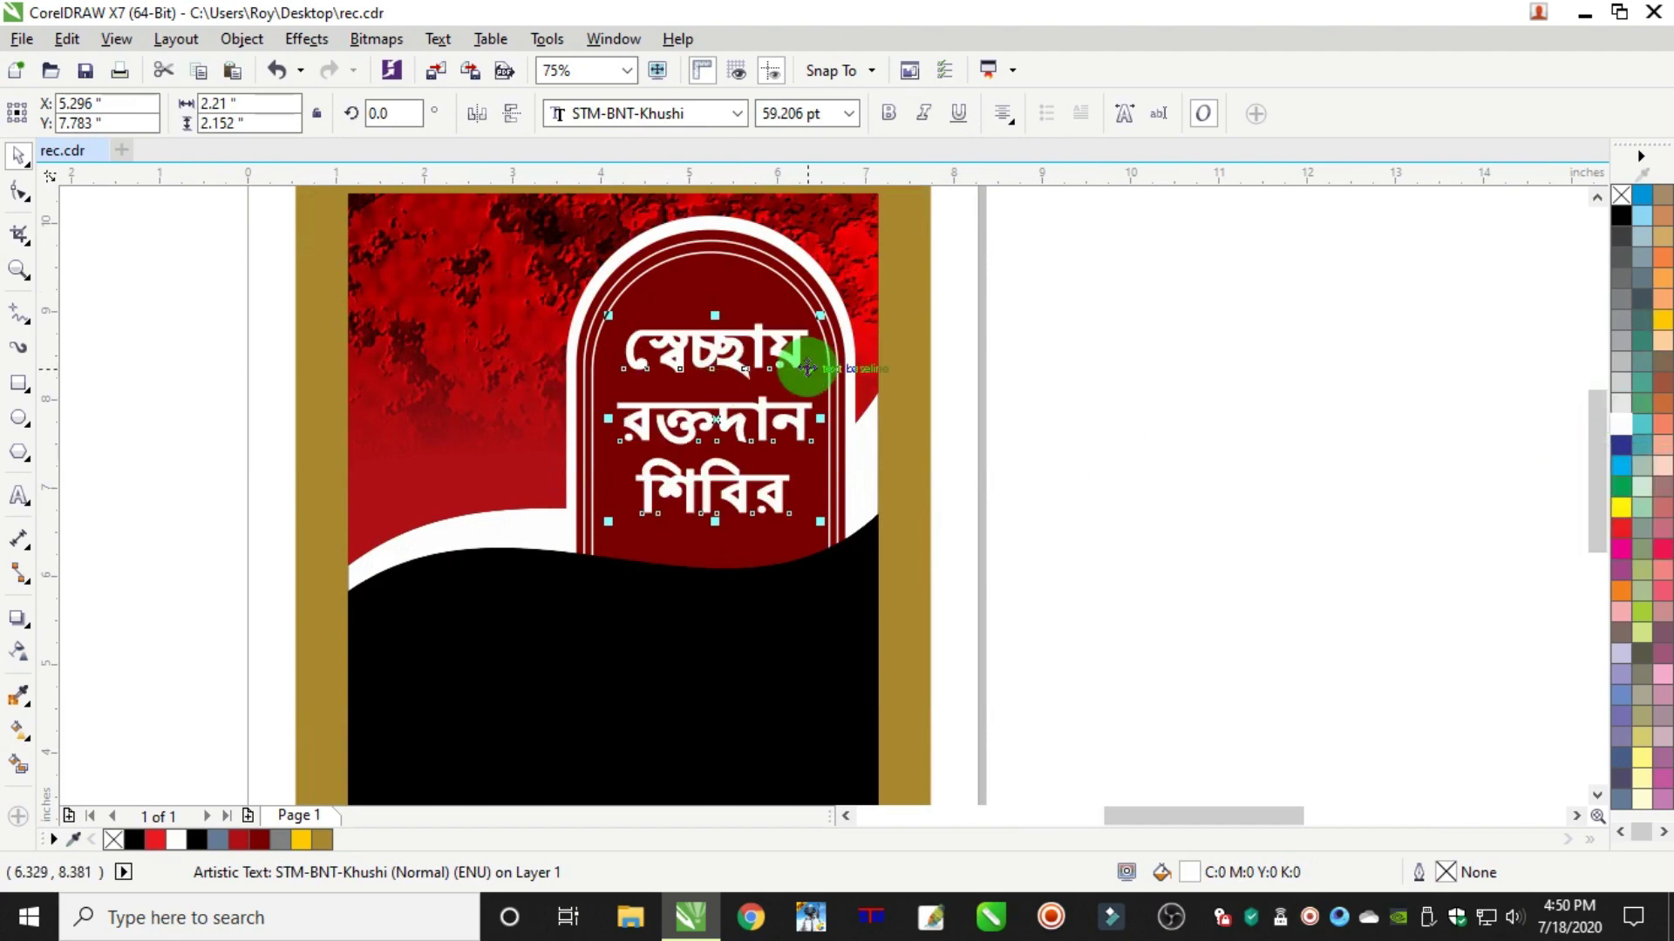
{"action": "scroll", "coordinate": [694, 477], "scroll_direction": "up", "scroll_amount": 2}
{"action": "left_click_drag", "start_coordinate": [718, 437], "coordinate": [713, 466]}
{"action": "scroll", "coordinate": [728, 457], "scroll_direction": "down", "scroll_amount": 1}
{"action": "key", "text": "Left"}
{"action": "key", "text": "Left"}
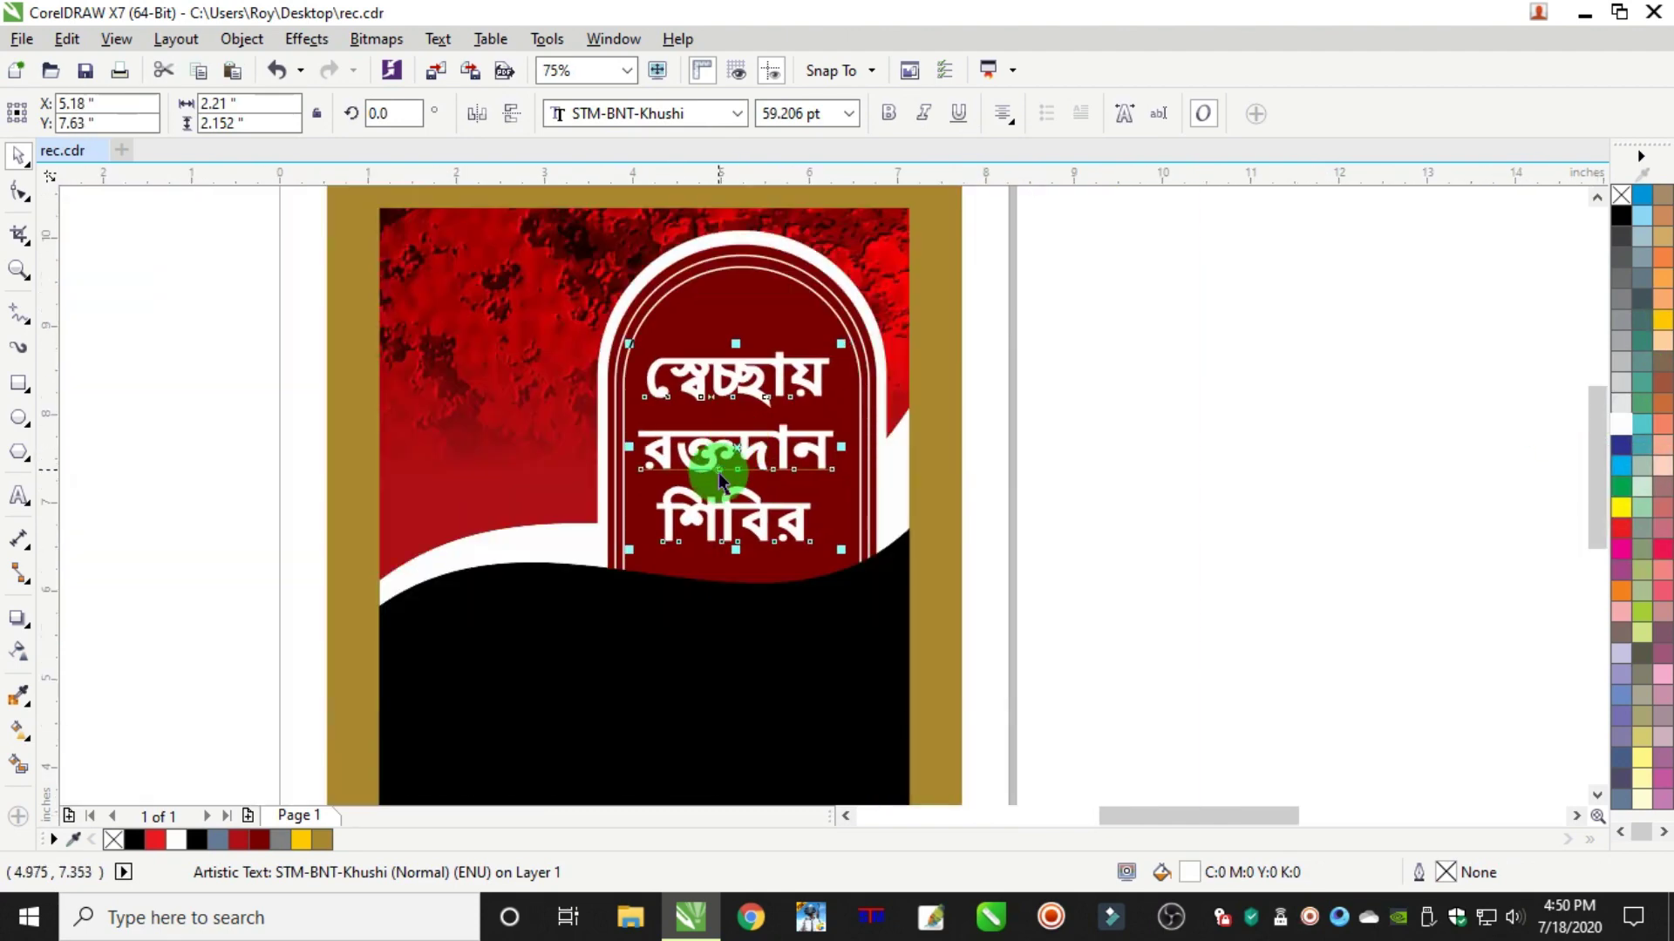
Give the white heading a black drop shadow pointing straight down, with opacity 57 and feathering 3
{"action": "scroll", "coordinate": [718, 472], "scroll_direction": "up", "scroll_amount": 1}
{"action": "left_click", "coordinate": [18, 617]}
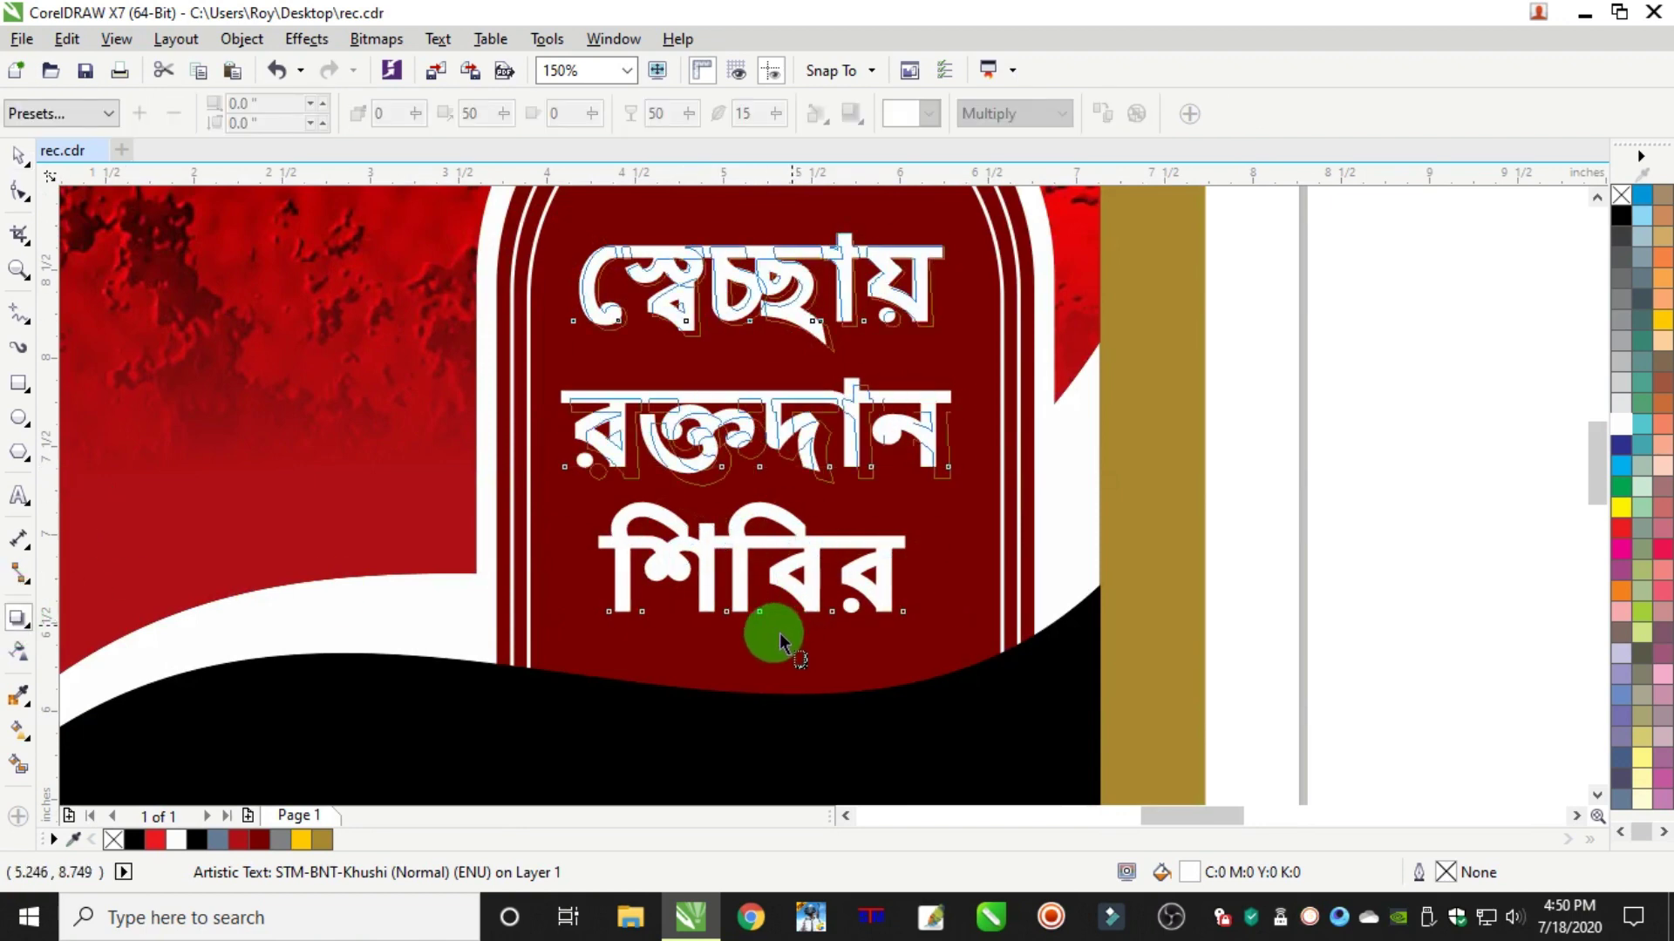
{"action": "mouse_move", "coordinate": [760, 612]}
{"action": "left_mouse_down"}
{"action": "mouse_move", "coordinate": [771, 625]}
{"action": "mouse_move", "coordinate": [759, 616]}
{"action": "left_mouse_up"}
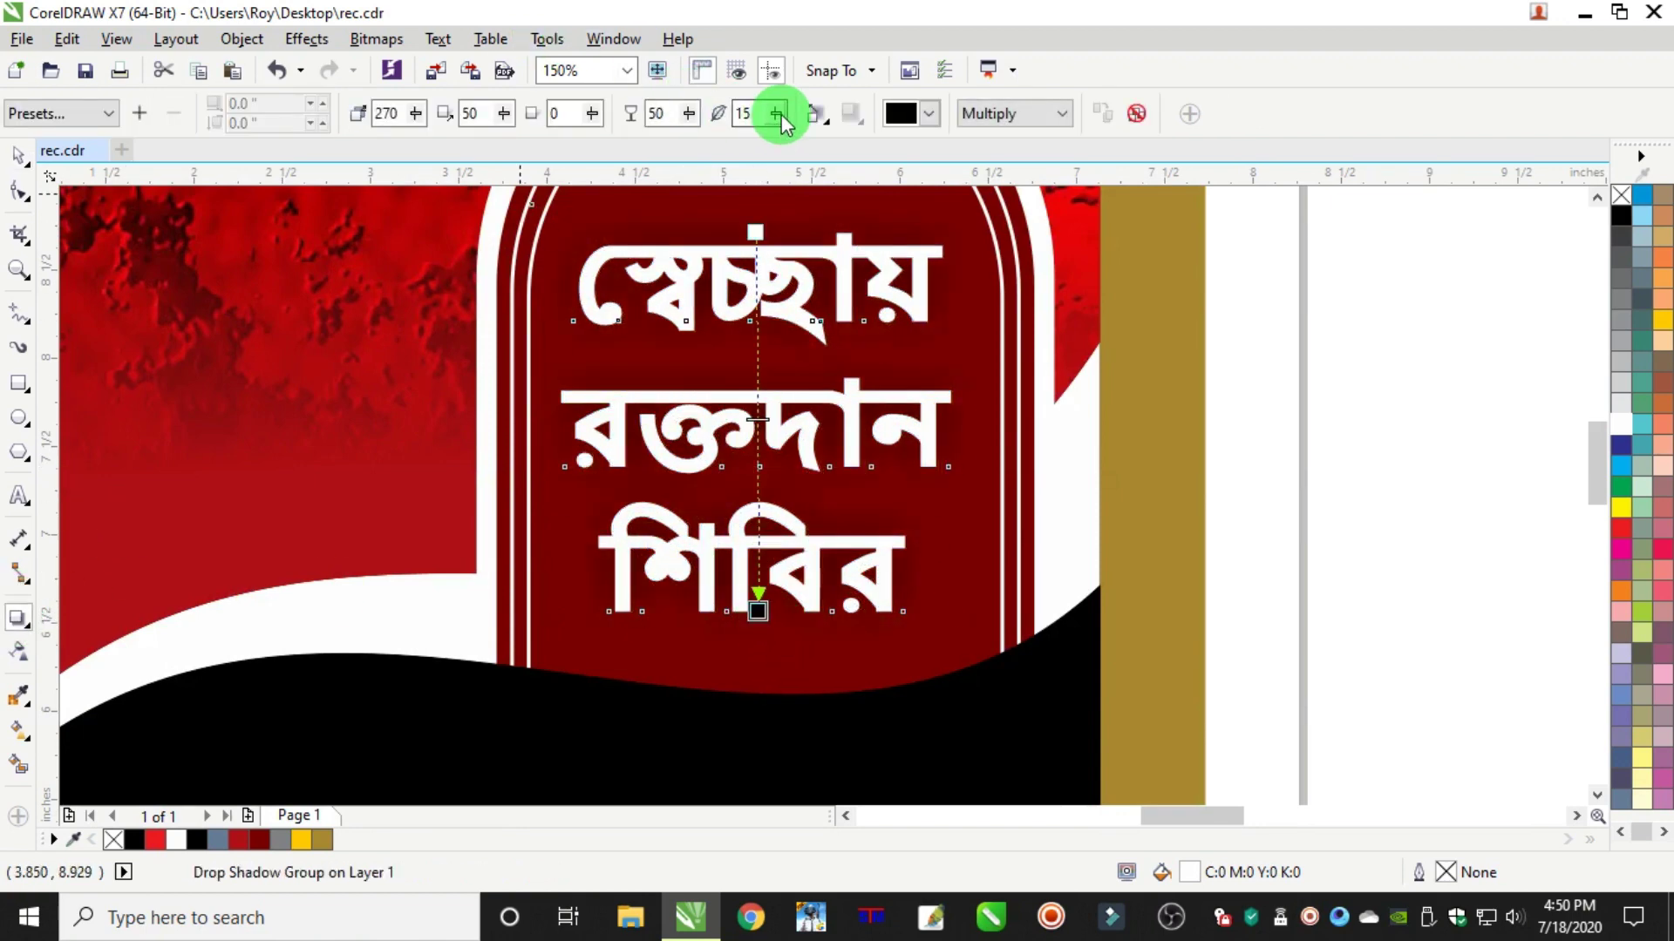
{"action": "left_click_drag", "start_coordinate": [781, 116], "coordinate": [699, 115]}
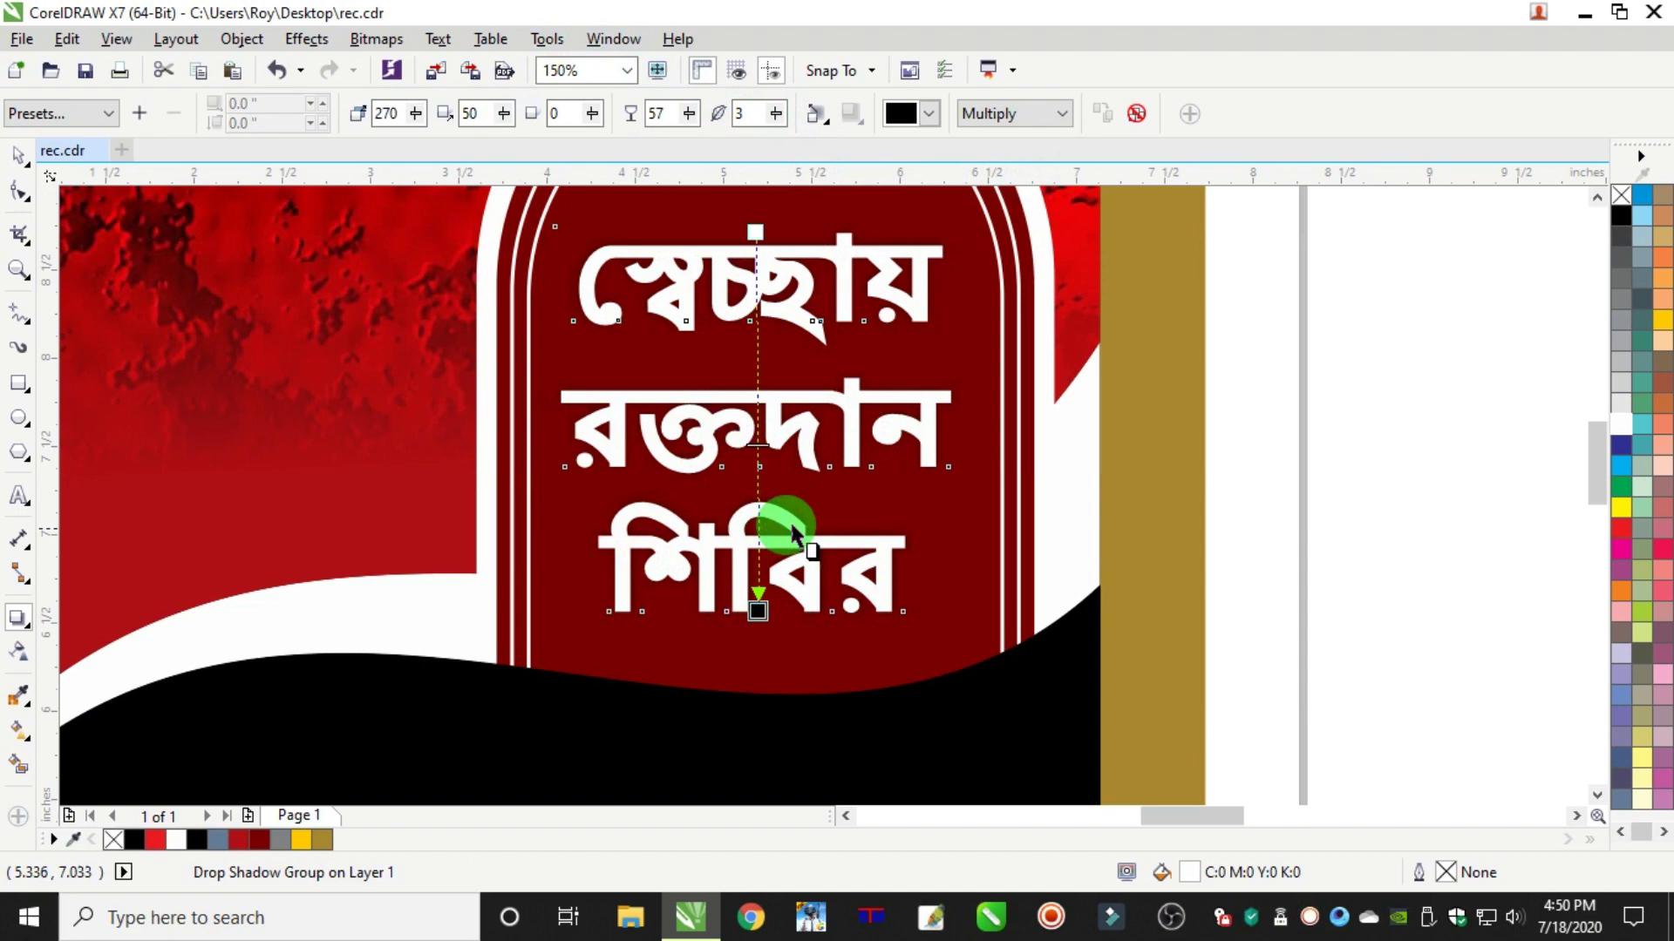
{"action": "left_click", "coordinate": [17, 155]}
{"action": "scroll", "coordinate": [571, 410], "scroll_direction": "down", "scroll_amount": 1}
{"action": "left_click", "coordinate": [945, 340]}
{"action": "scroll", "coordinate": [657, 235], "scroll_direction": "down", "scroll_amount": 2}
{"action": "scroll", "coordinate": [643, 222], "scroll_direction": "up", "scroll_amount": 2}
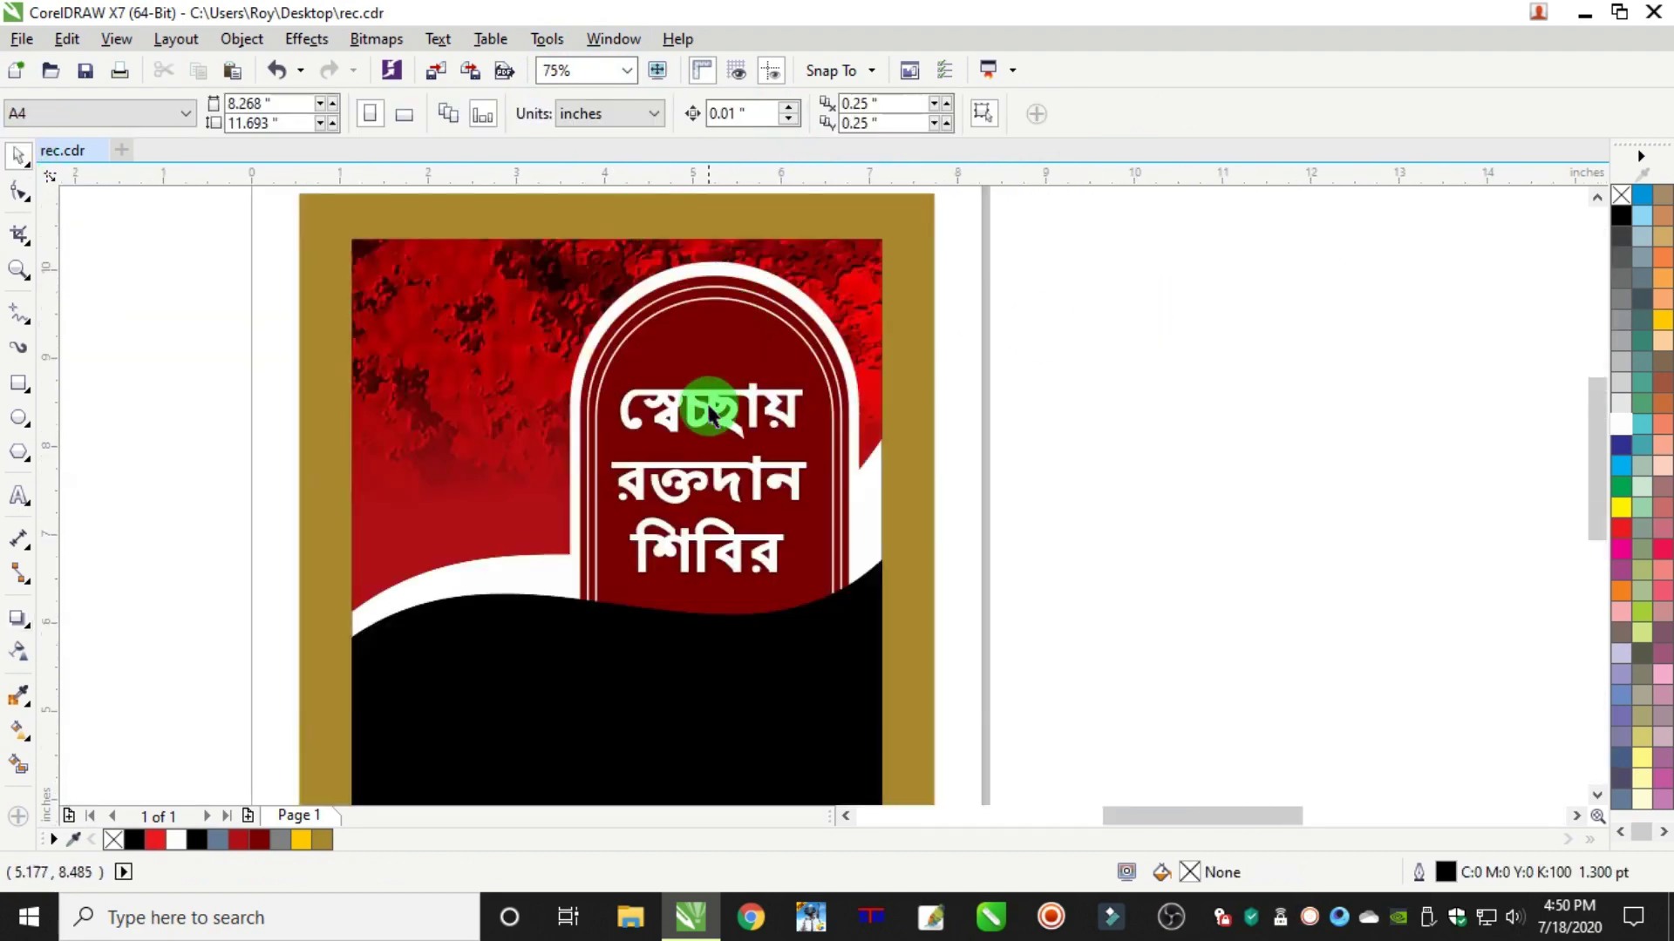
Move the shadowed heading slightly upward inside the arch
{"action": "left_click", "coordinate": [709, 407]}
{"action": "left_click_drag", "start_coordinate": [710, 371], "coordinate": [722, 355]}
{"action": "left_click", "coordinate": [1108, 318]}
{"action": "scroll", "coordinate": [1108, 318], "scroll_direction": "down", "scroll_amount": 1}
{"action": "scroll", "coordinate": [902, 292], "scroll_direction": "up", "scroll_amount": 2}
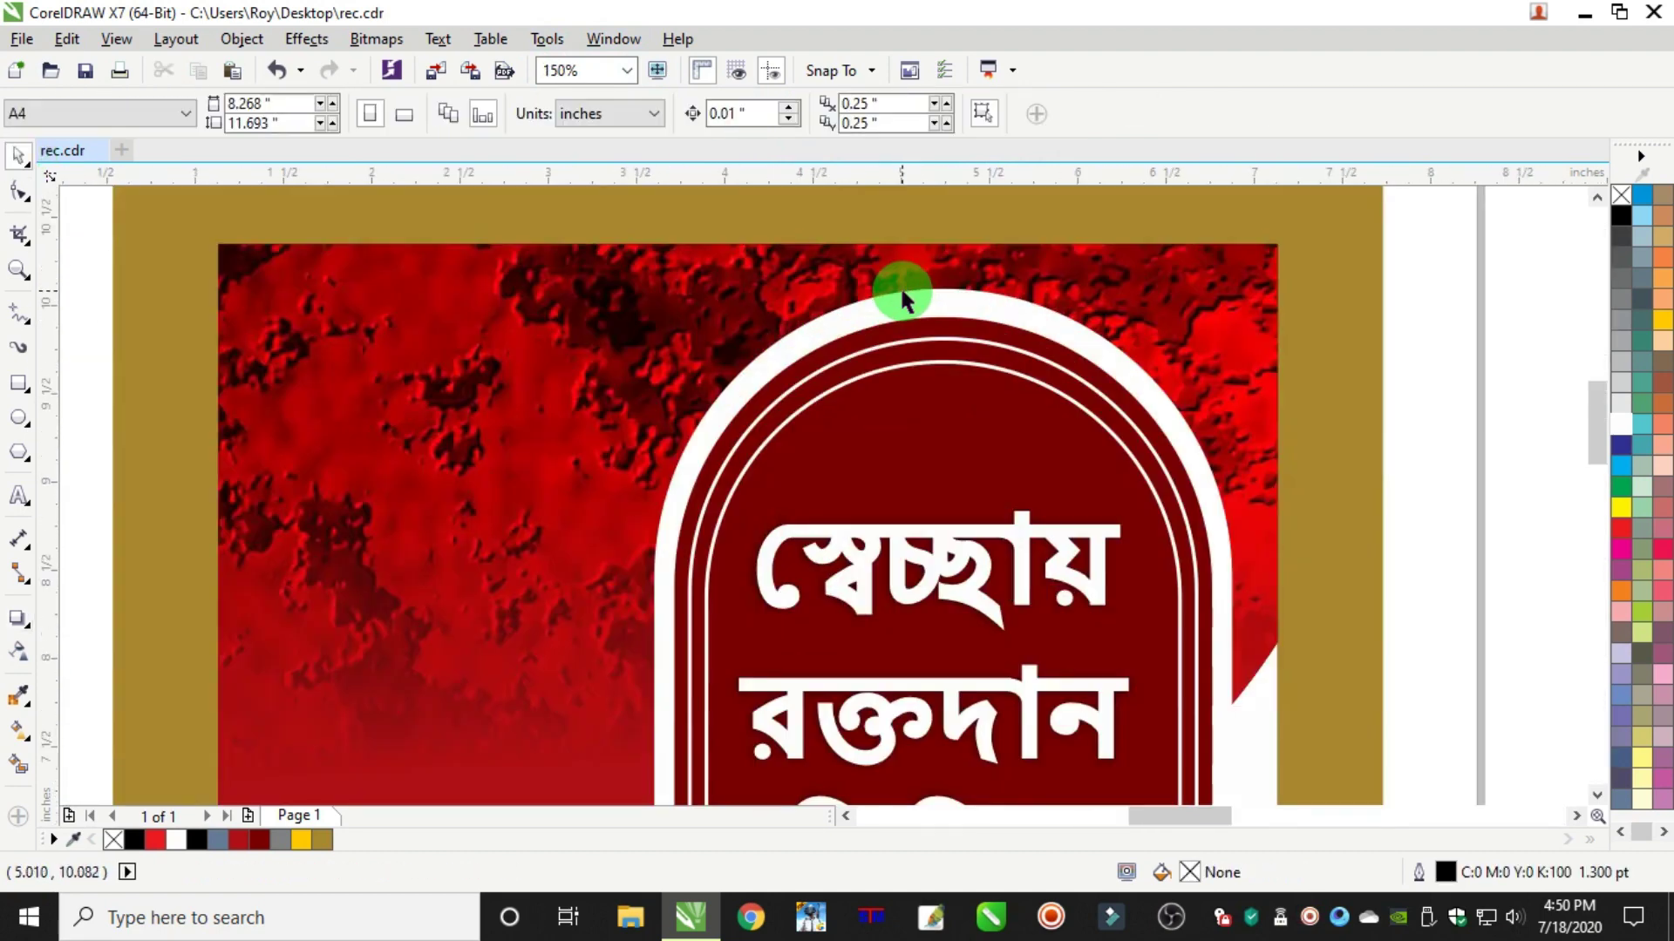
{"action": "scroll", "coordinate": [900, 285], "scroll_direction": "down", "scroll_amount": 2}
{"action": "scroll", "coordinate": [945, 363], "scroll_direction": "up", "scroll_amount": 2}
Draw a white circle about 1.29 inches across, without an outline, over the top of the arch
{"action": "left_click", "coordinate": [20, 416]}
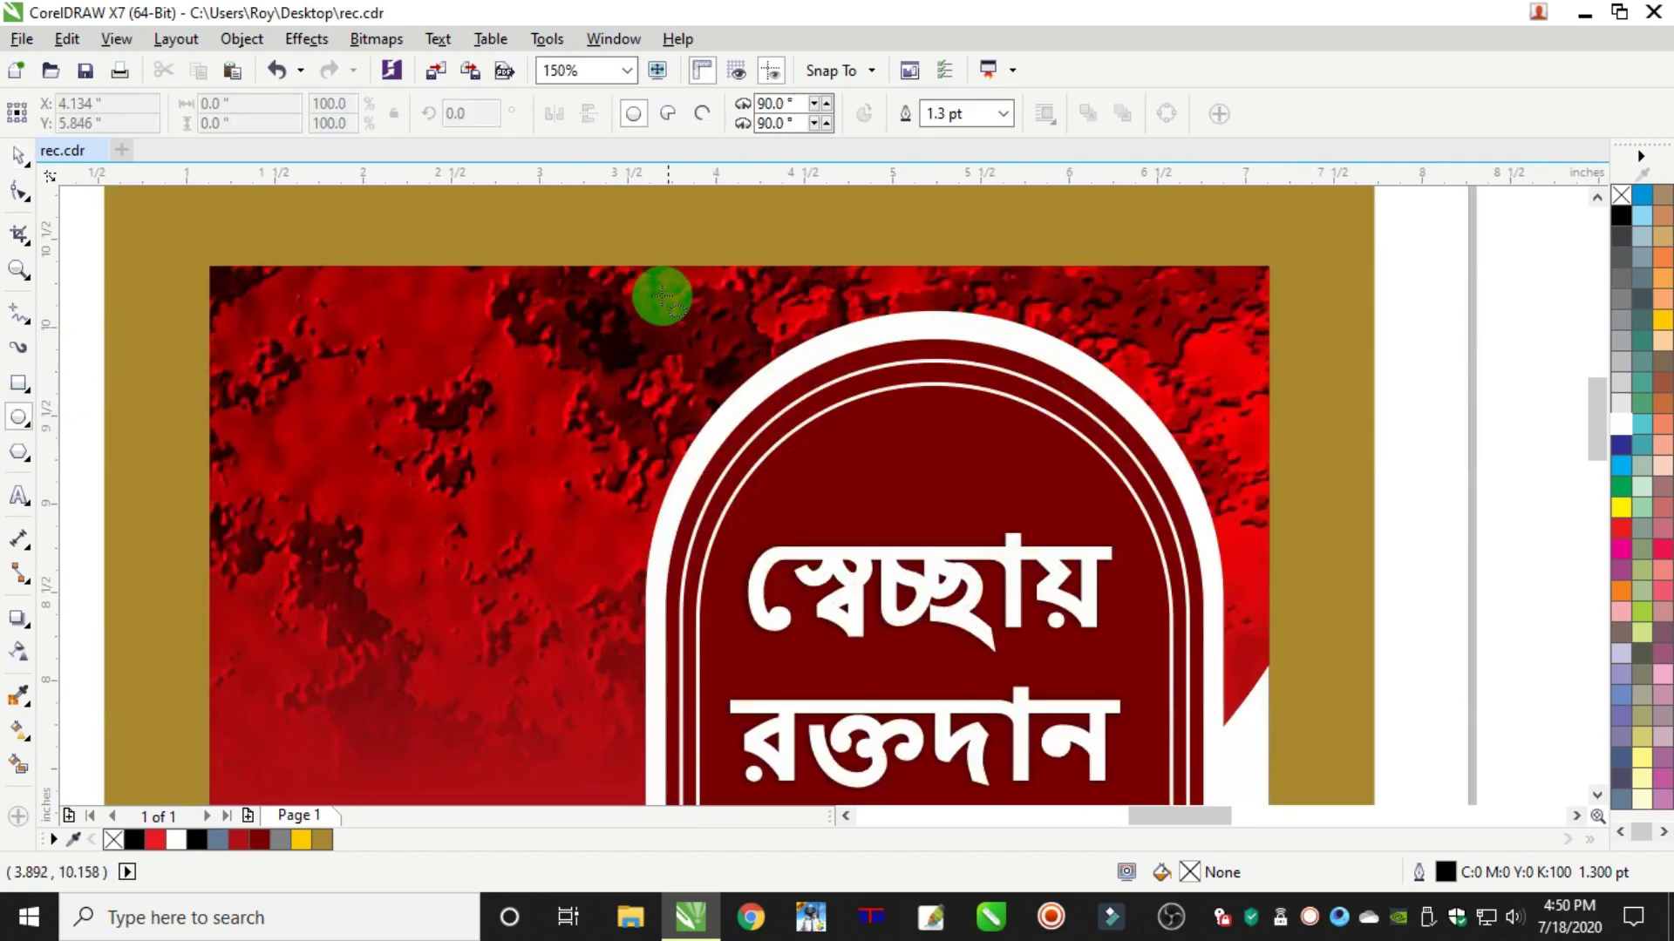
{"action": "left_click_drag", "start_coordinate": [781, 270], "coordinate": [1026, 515]}
{"action": "left_click_drag", "start_coordinate": [910, 413], "coordinate": [954, 385]}
{"action": "left_click", "coordinate": [1619, 425]}
{"action": "right_click", "coordinate": [1621, 193]}
{"action": "left_click", "coordinate": [1458, 229]}
Centre the white circle horizontally on the arched frame
{"action": "left_click", "coordinate": [956, 296]}
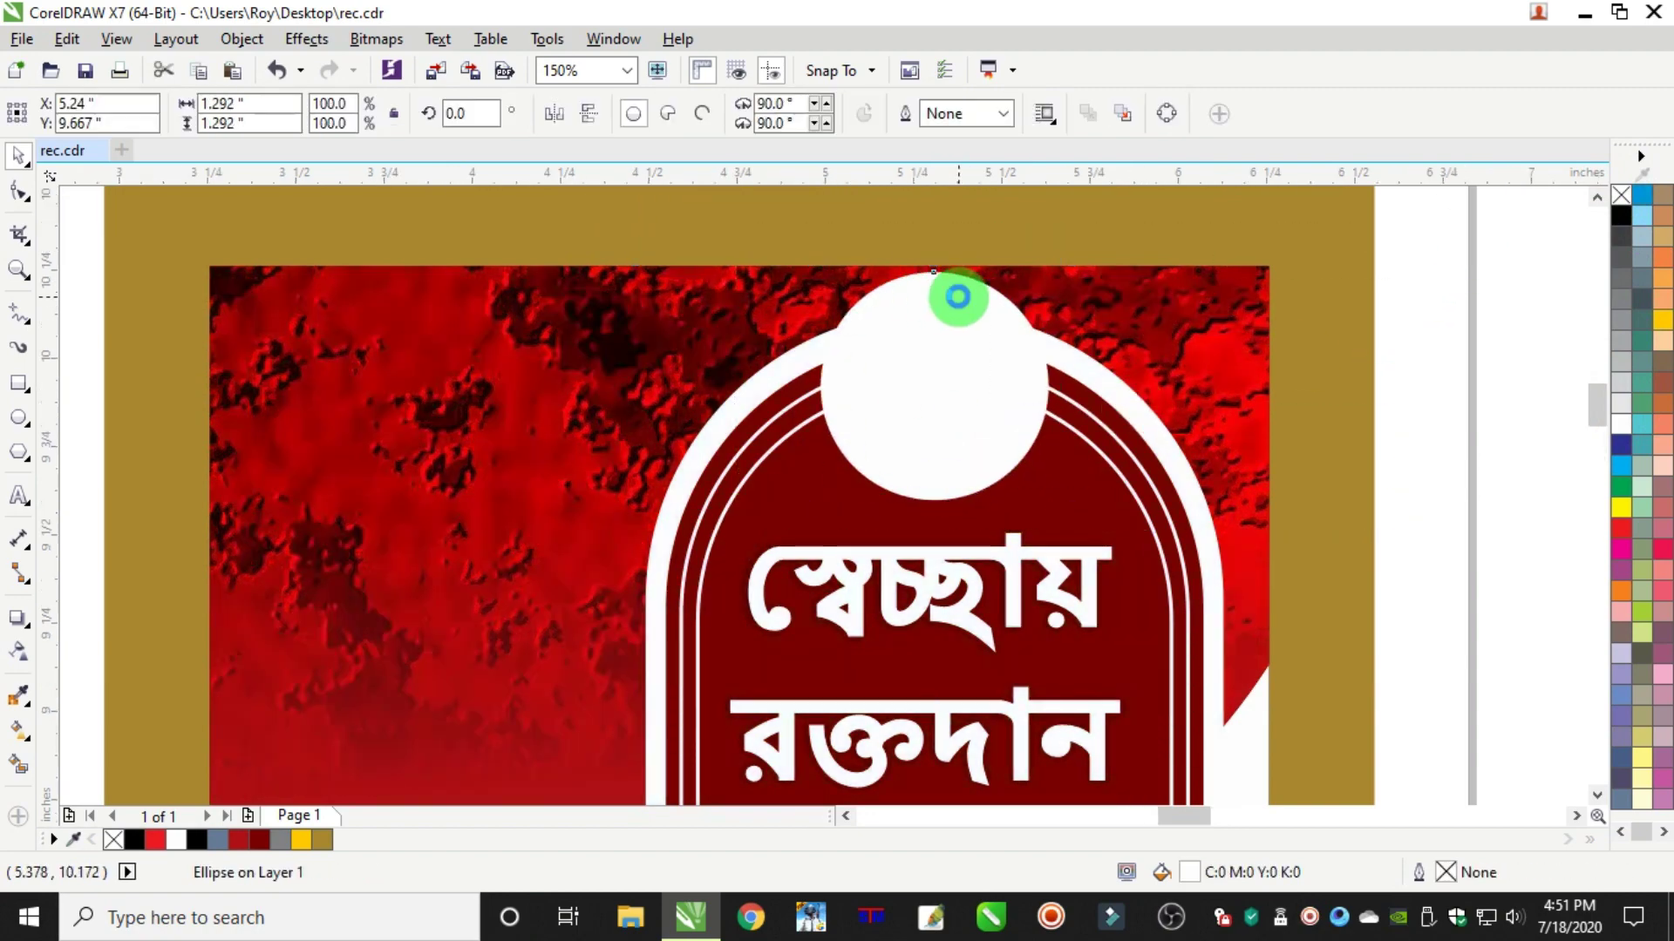
{"action": "scroll", "coordinate": [956, 296], "scroll_direction": "up", "scroll_amount": 2}
{"action": "left_click", "coordinate": [1173, 404], "text": "shift"}
{"action": "key", "text": "c"}
{"action": "scroll", "coordinate": [1179, 407], "scroll_direction": "down", "scroll_amount": 2}
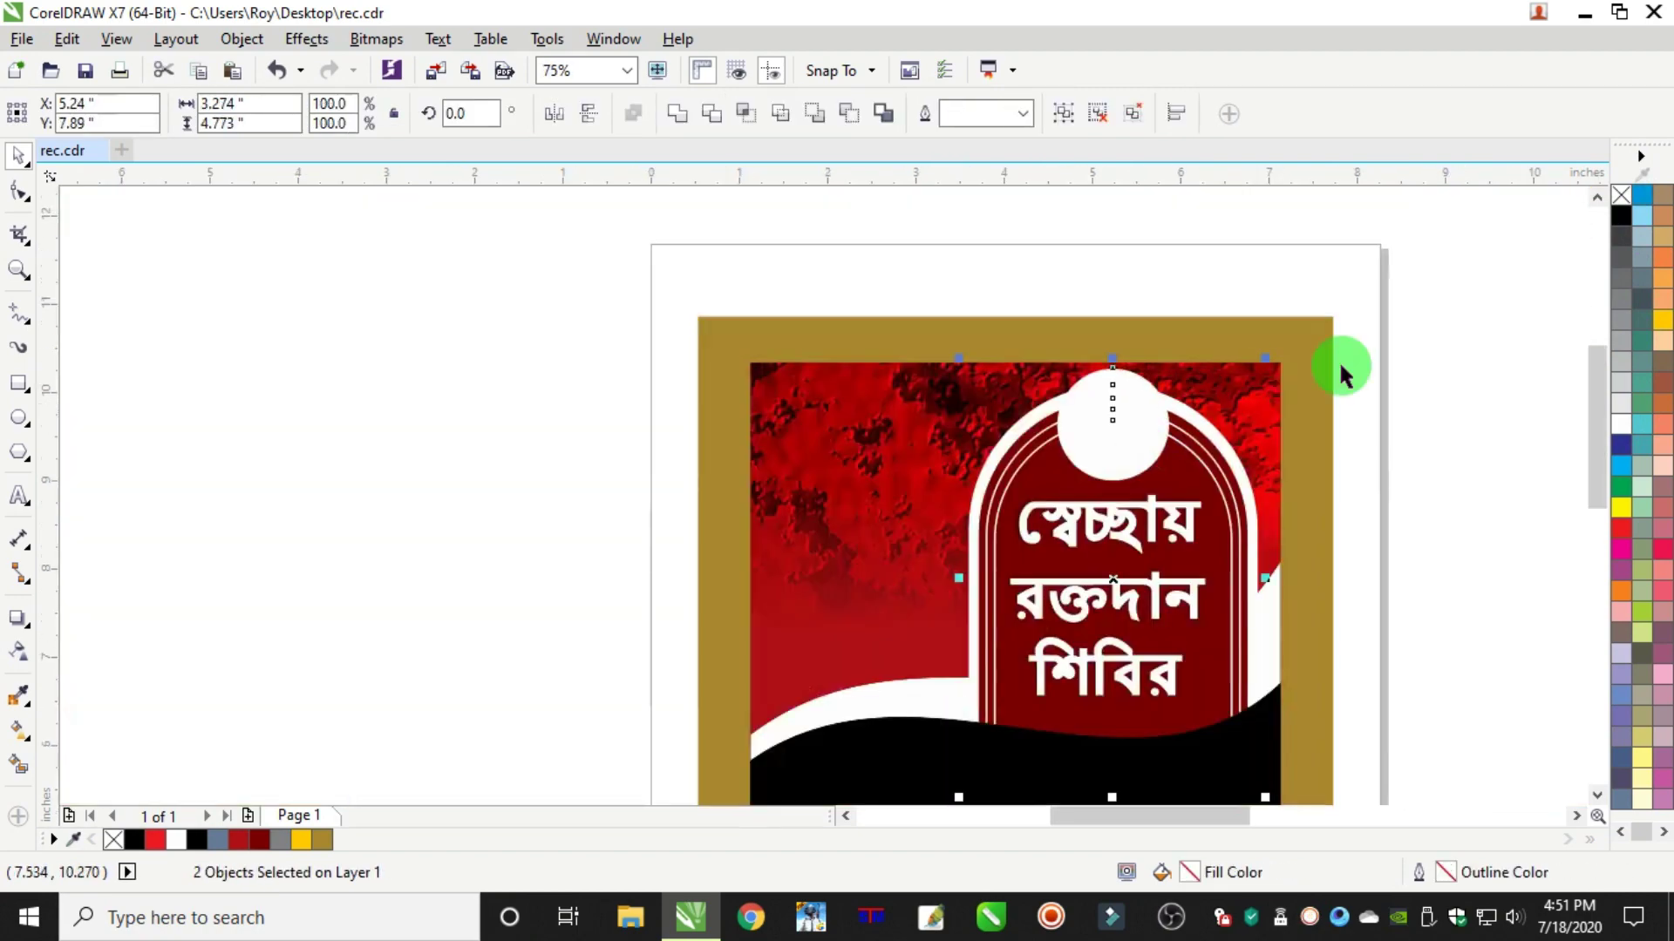
{"action": "left_click", "coordinate": [1383, 324]}
Reduce the white circle to about 1.267 inches across and convert it to curves
{"action": "scroll", "coordinate": [1167, 411], "scroll_direction": "up", "scroll_amount": 1}
{"action": "left_click", "coordinate": [1094, 405]}
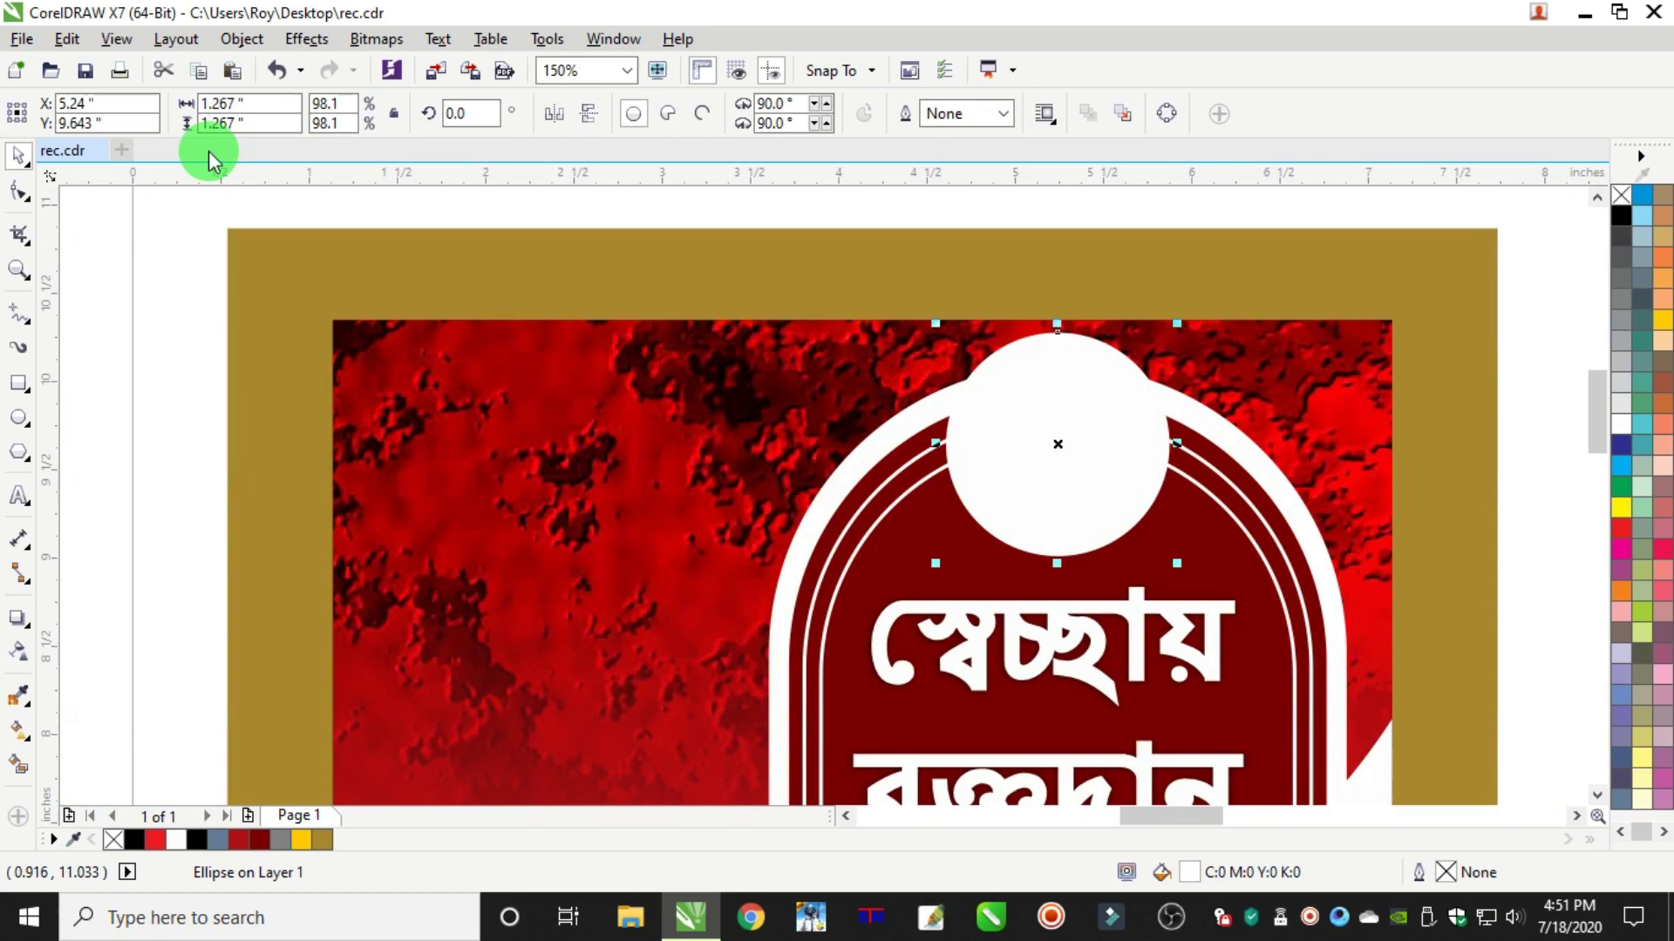
{"action": "left_click", "coordinate": [241, 43]}
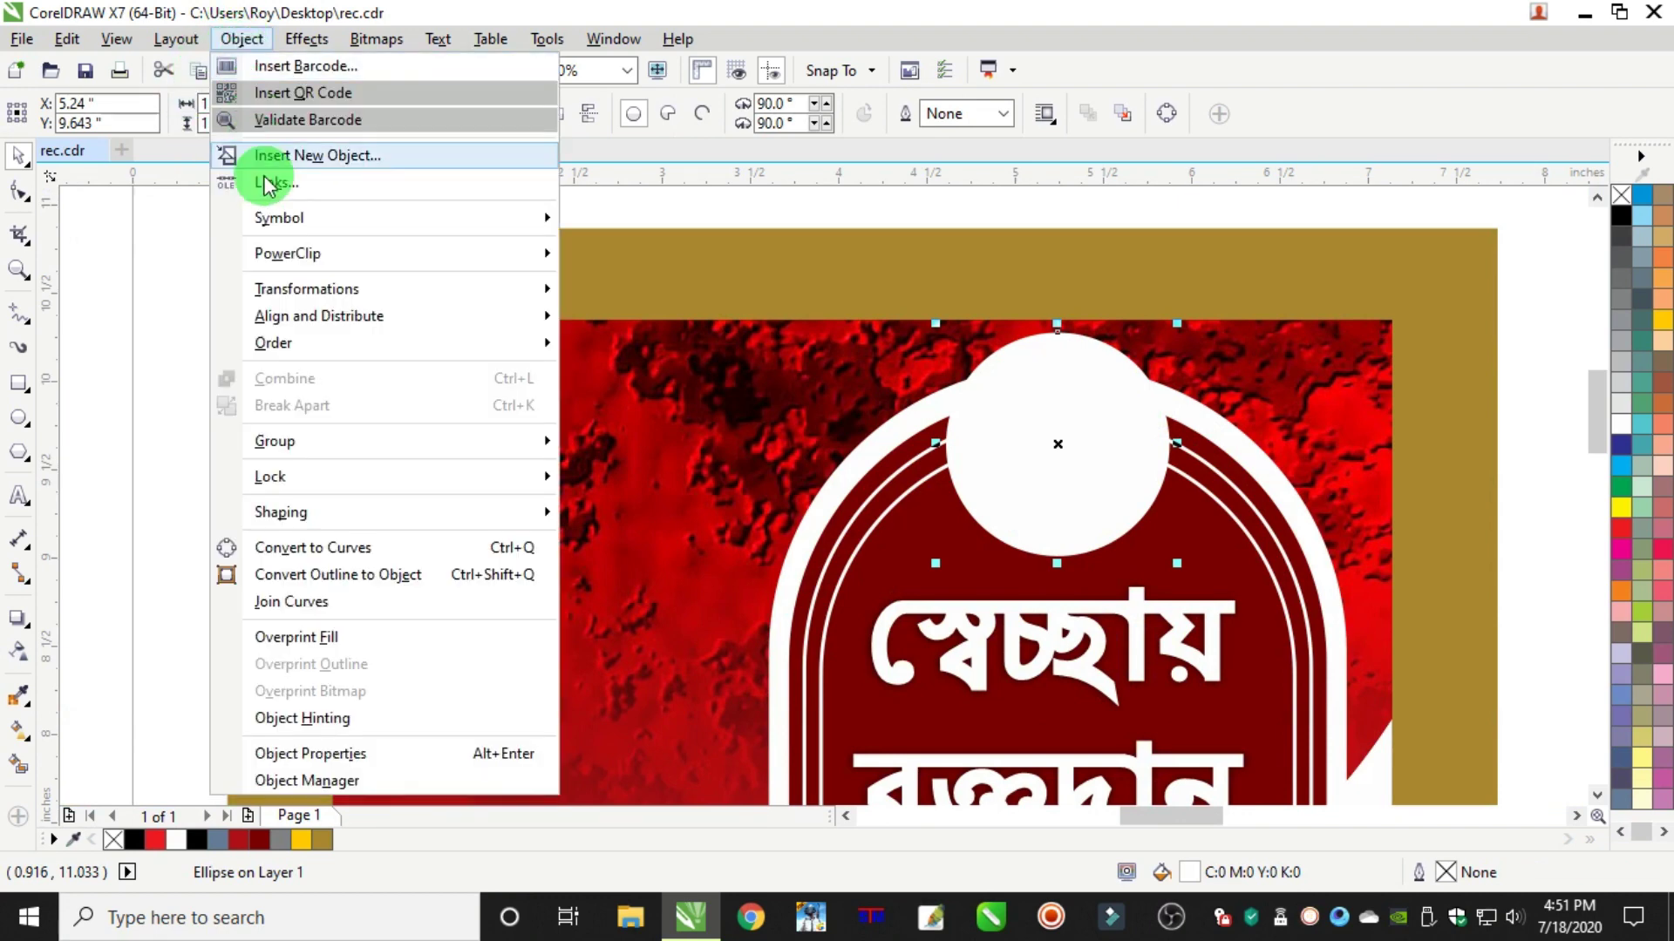
{"action": "left_click", "coordinate": [323, 547]}
{"action": "scroll", "coordinate": [963, 367], "scroll_direction": "up", "scroll_amount": 2}
{"action": "left_click", "coordinate": [19, 192]}
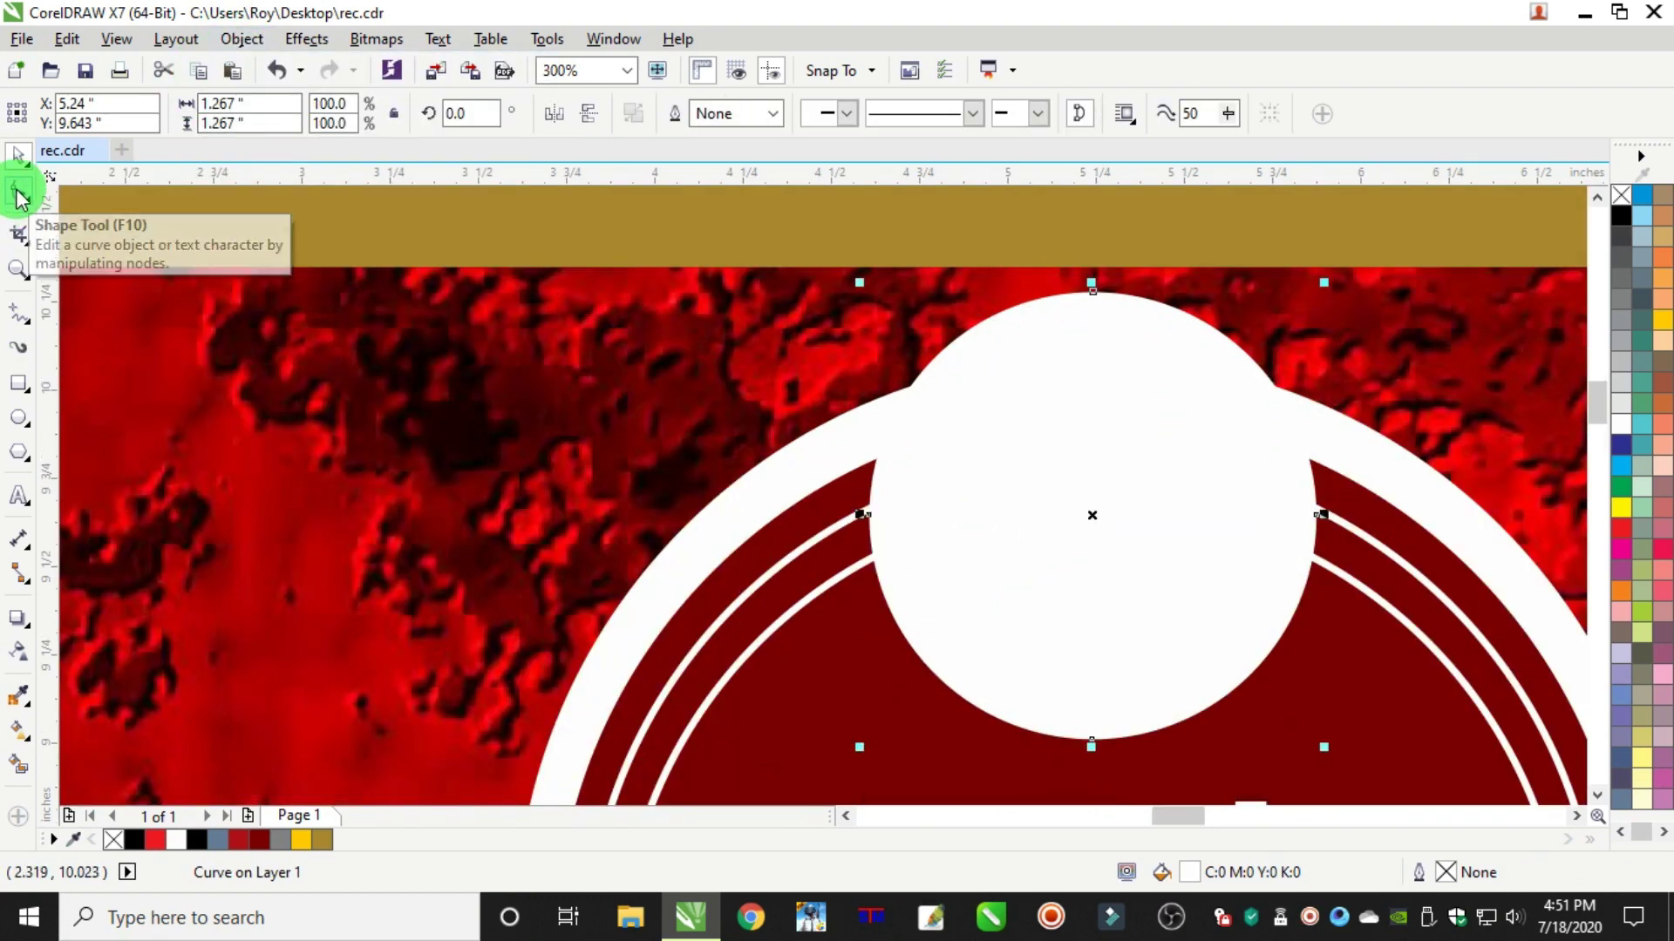
Try to straighten the circle's upper-left arc using an added node and the existing nodes, undoing each attempt
{"action": "left_click", "coordinate": [926, 377]}
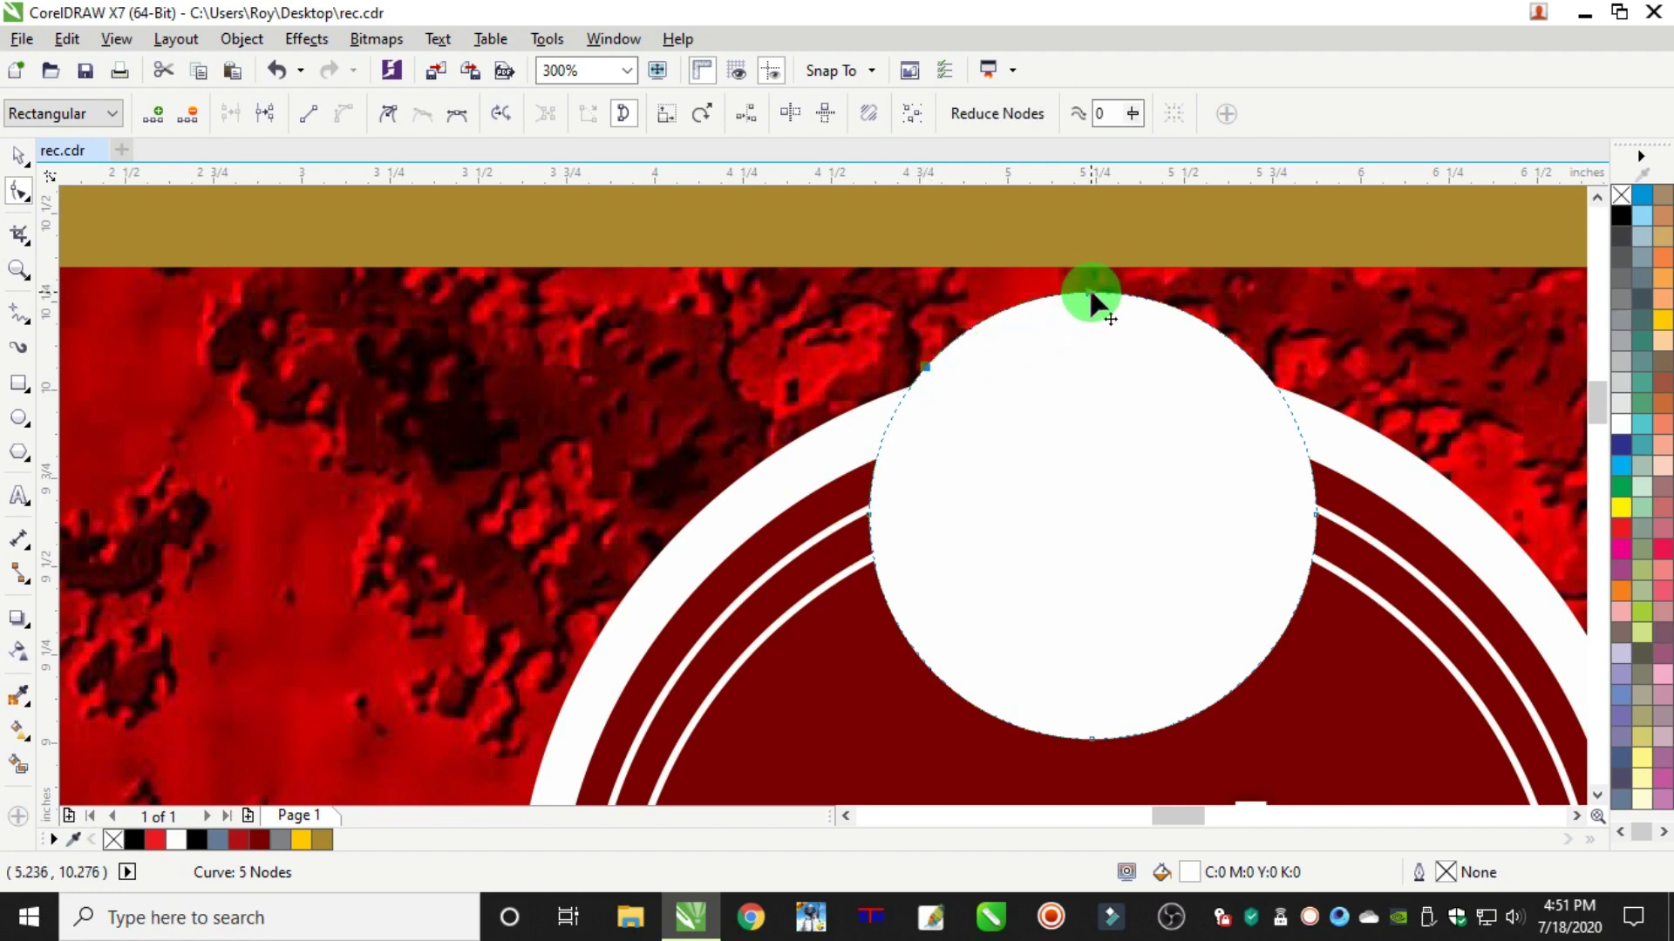
{"action": "left_click", "coordinate": [310, 113]}
{"action": "left_click", "coordinate": [771, 502]}
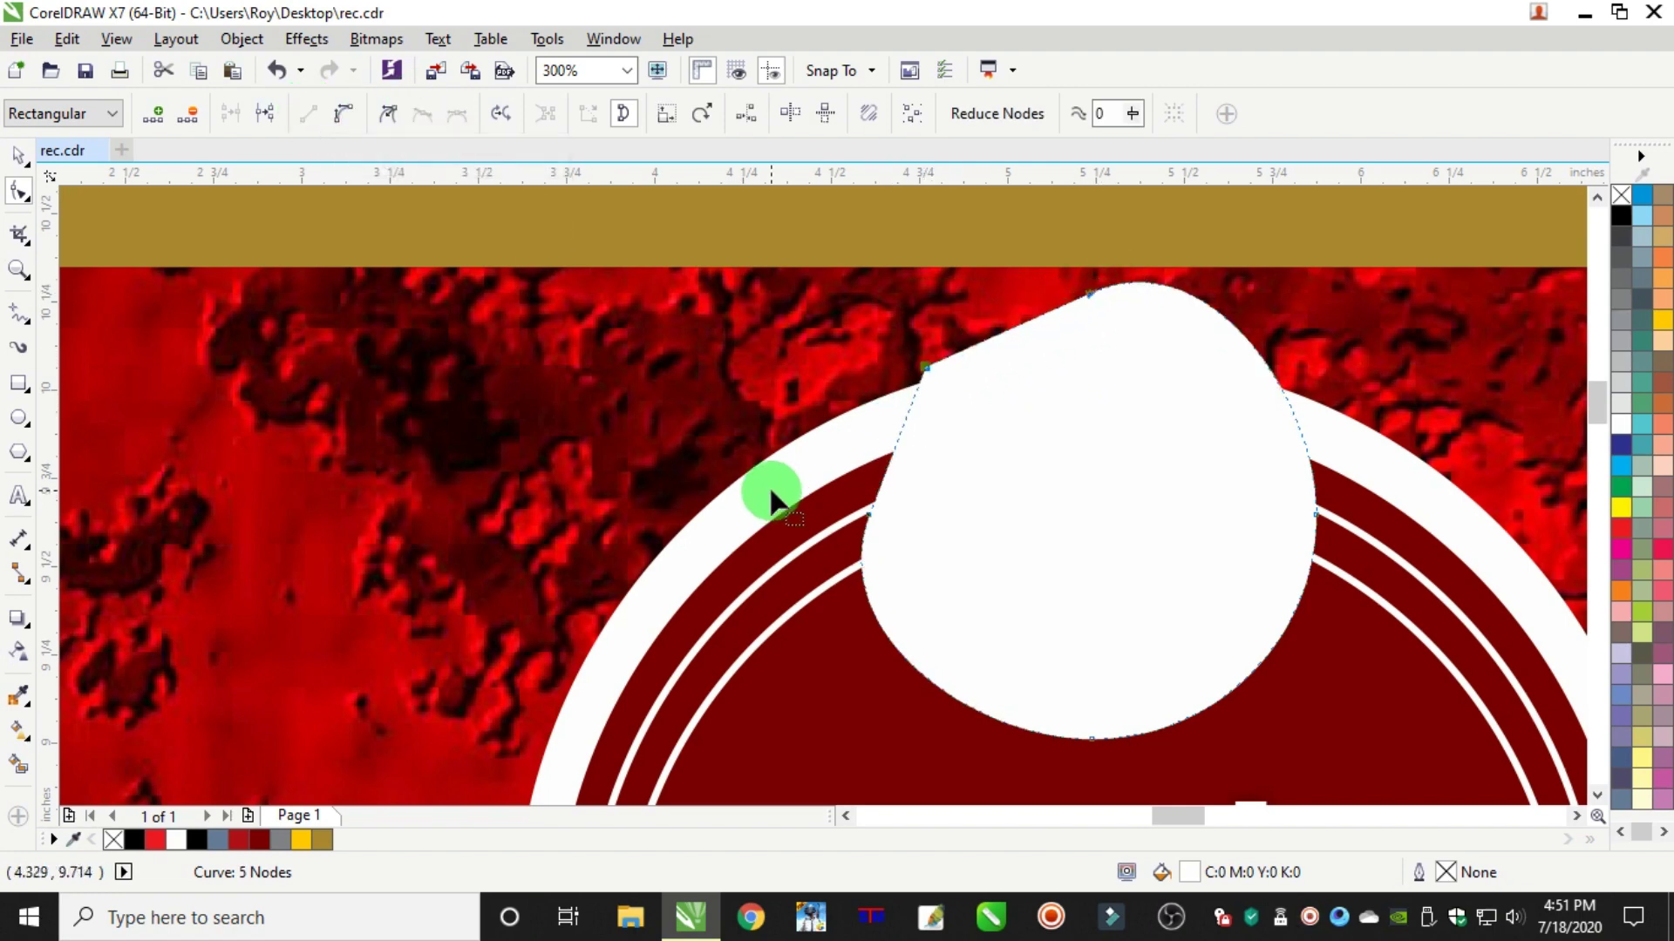
{"action": "key", "text": "ctrl+z"}
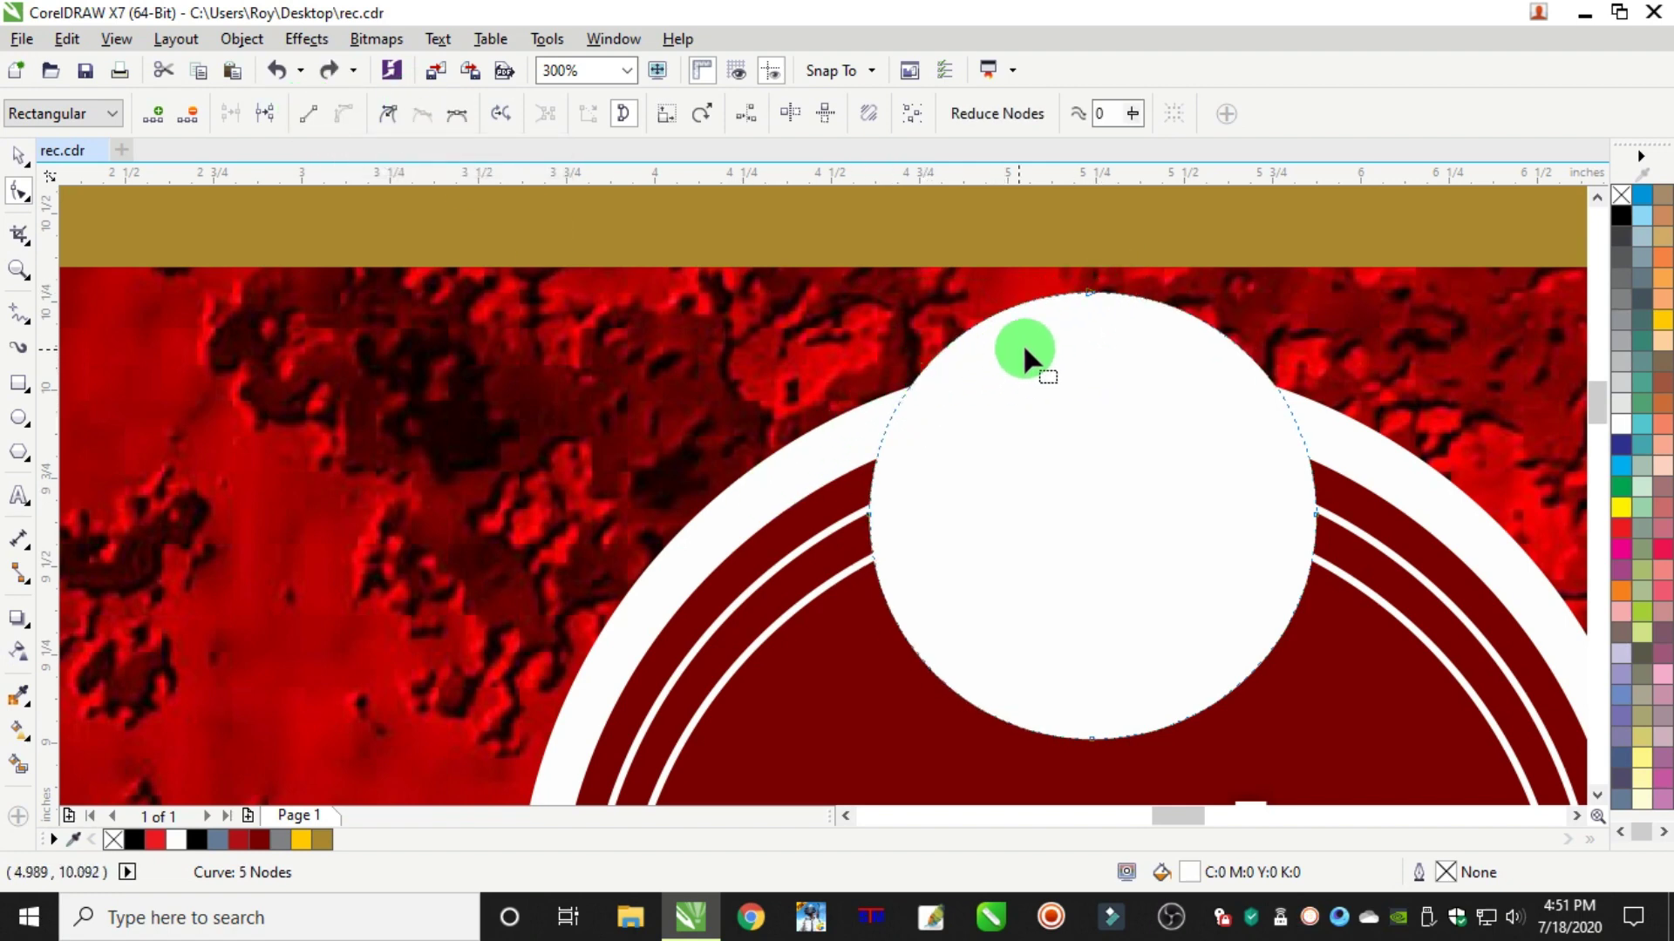
{"action": "left_click_drag", "start_coordinate": [1139, 281], "coordinate": [807, 540]}
{"action": "left_click", "coordinate": [312, 114]}
{"action": "key", "text": "ctrl+z"}
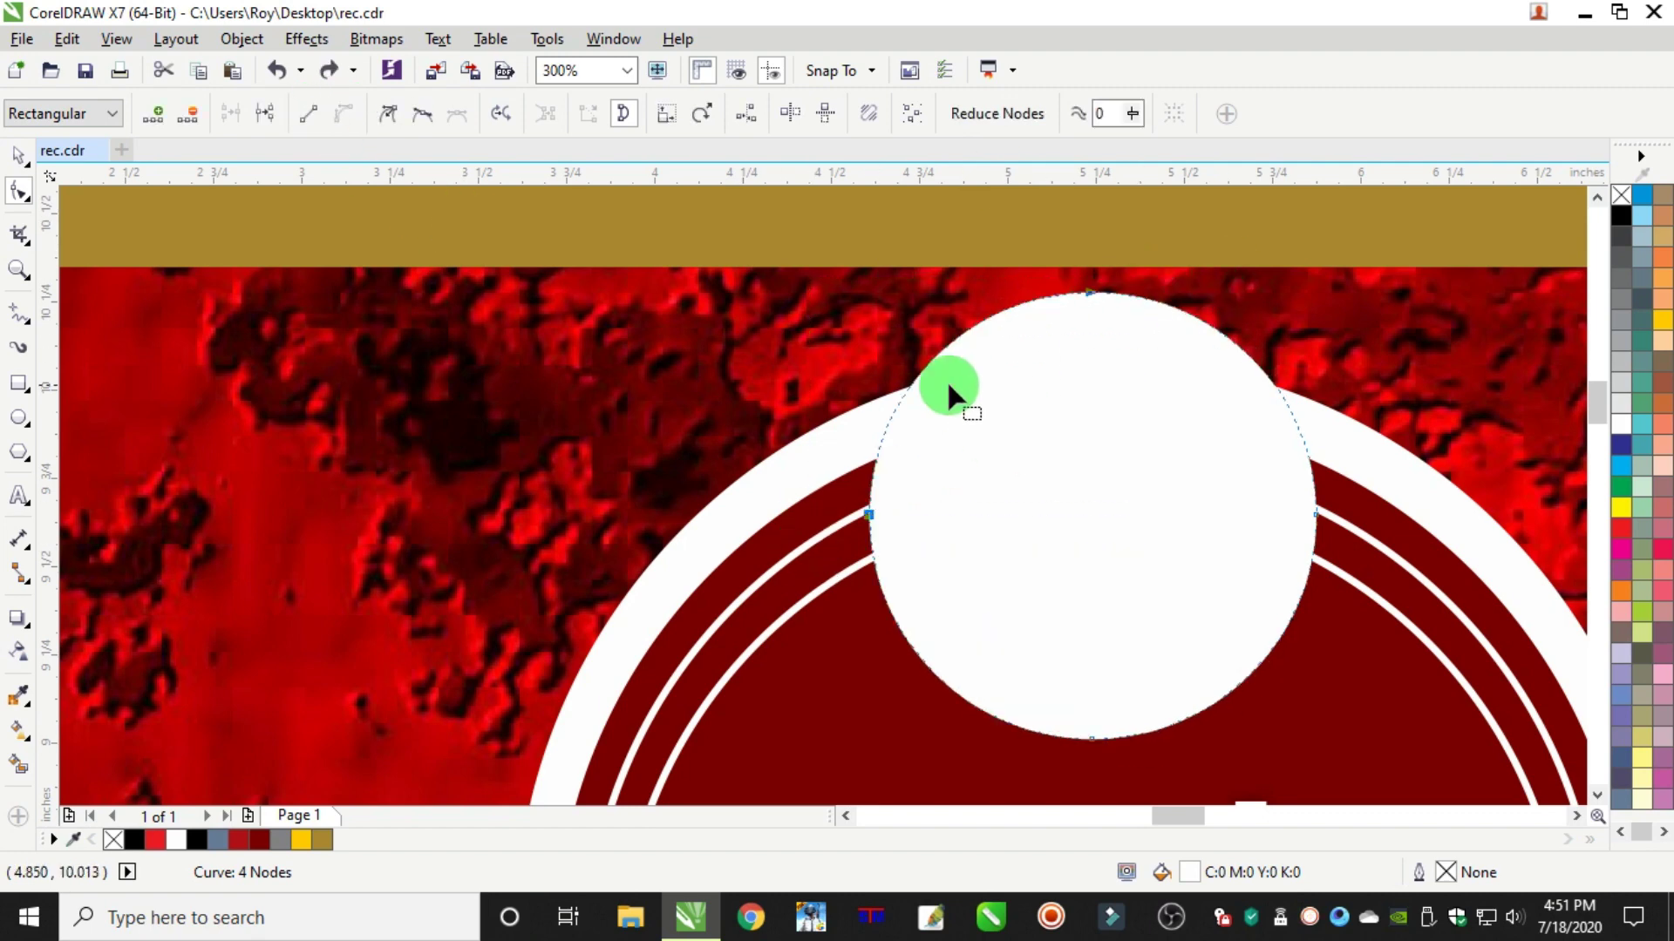
Straighten the circle's upper-left arc up to its top node and trace that edge with a closed line between both nodes
{"action": "left_click", "coordinate": [305, 114]}
{"action": "left_click", "coordinate": [32, 152]}
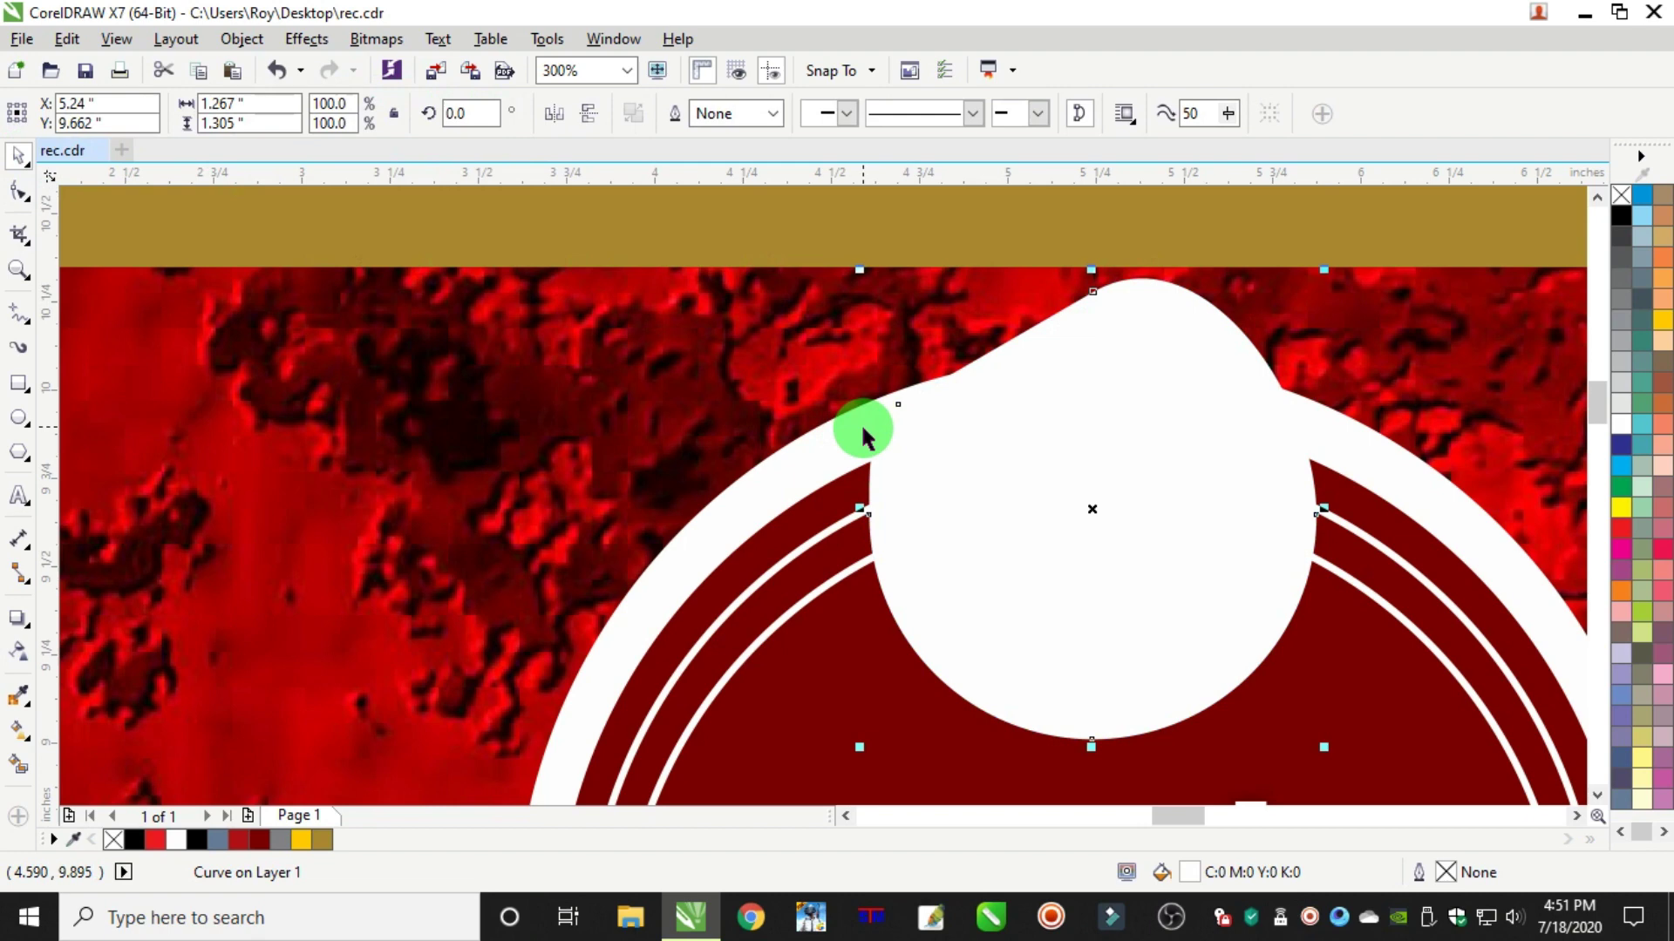
{"action": "left_click", "coordinate": [46, 347]}
{"action": "left_click_drag", "start_coordinate": [1092, 292], "coordinate": [896, 405]}
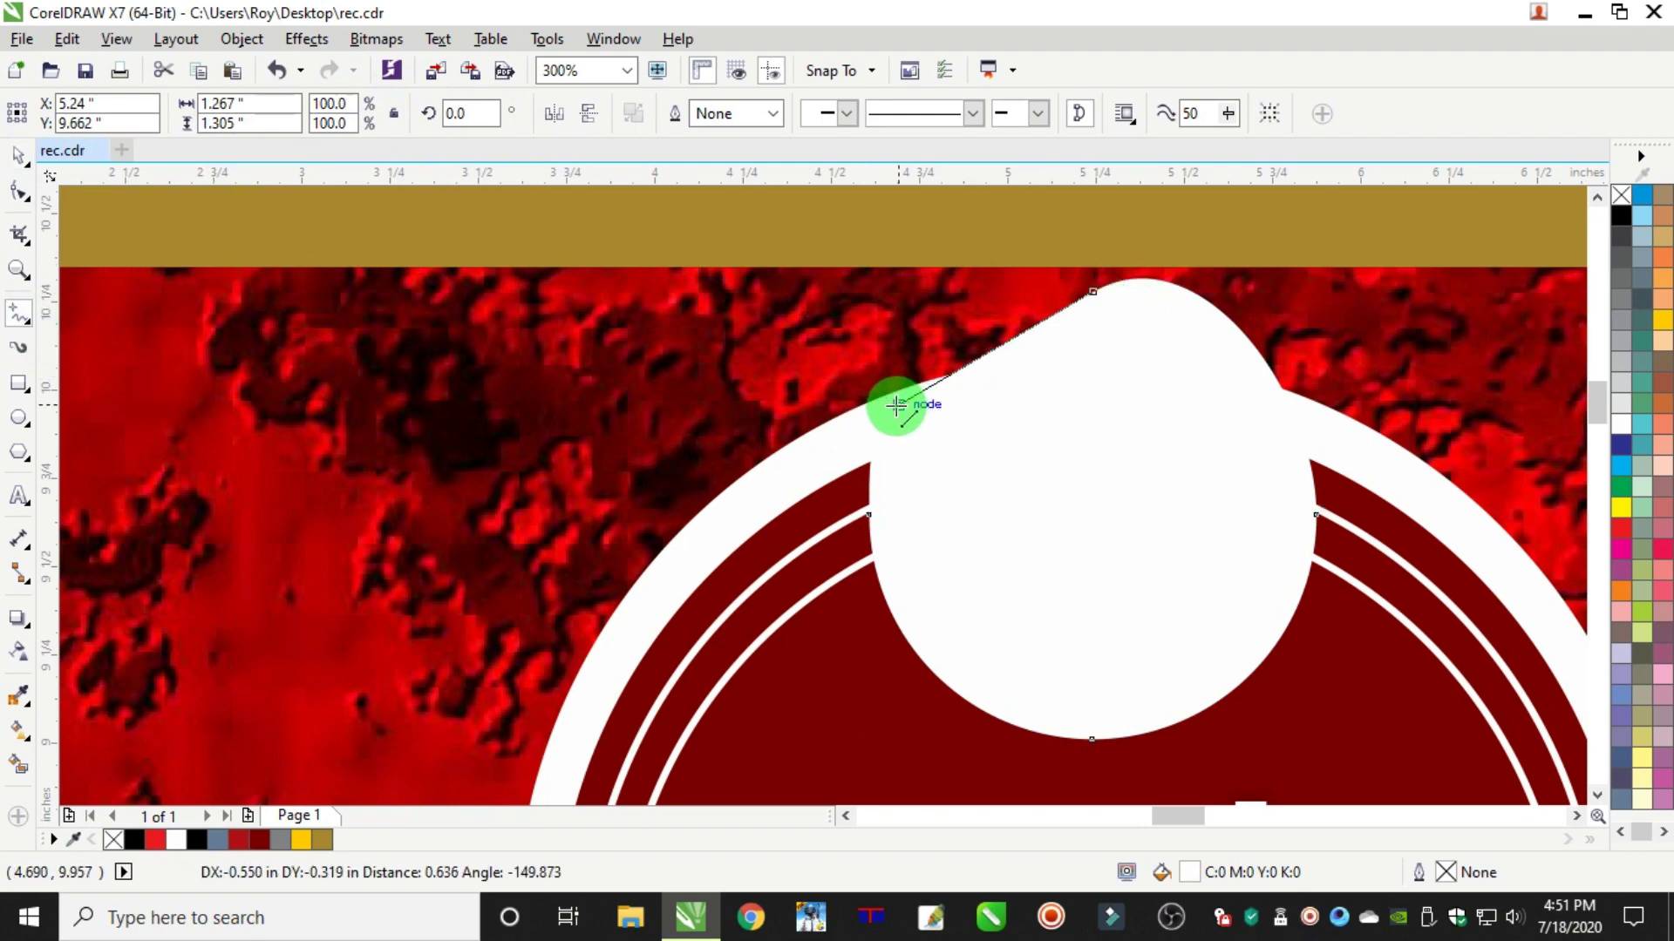
{"action": "double_click", "coordinate": [896, 406]}
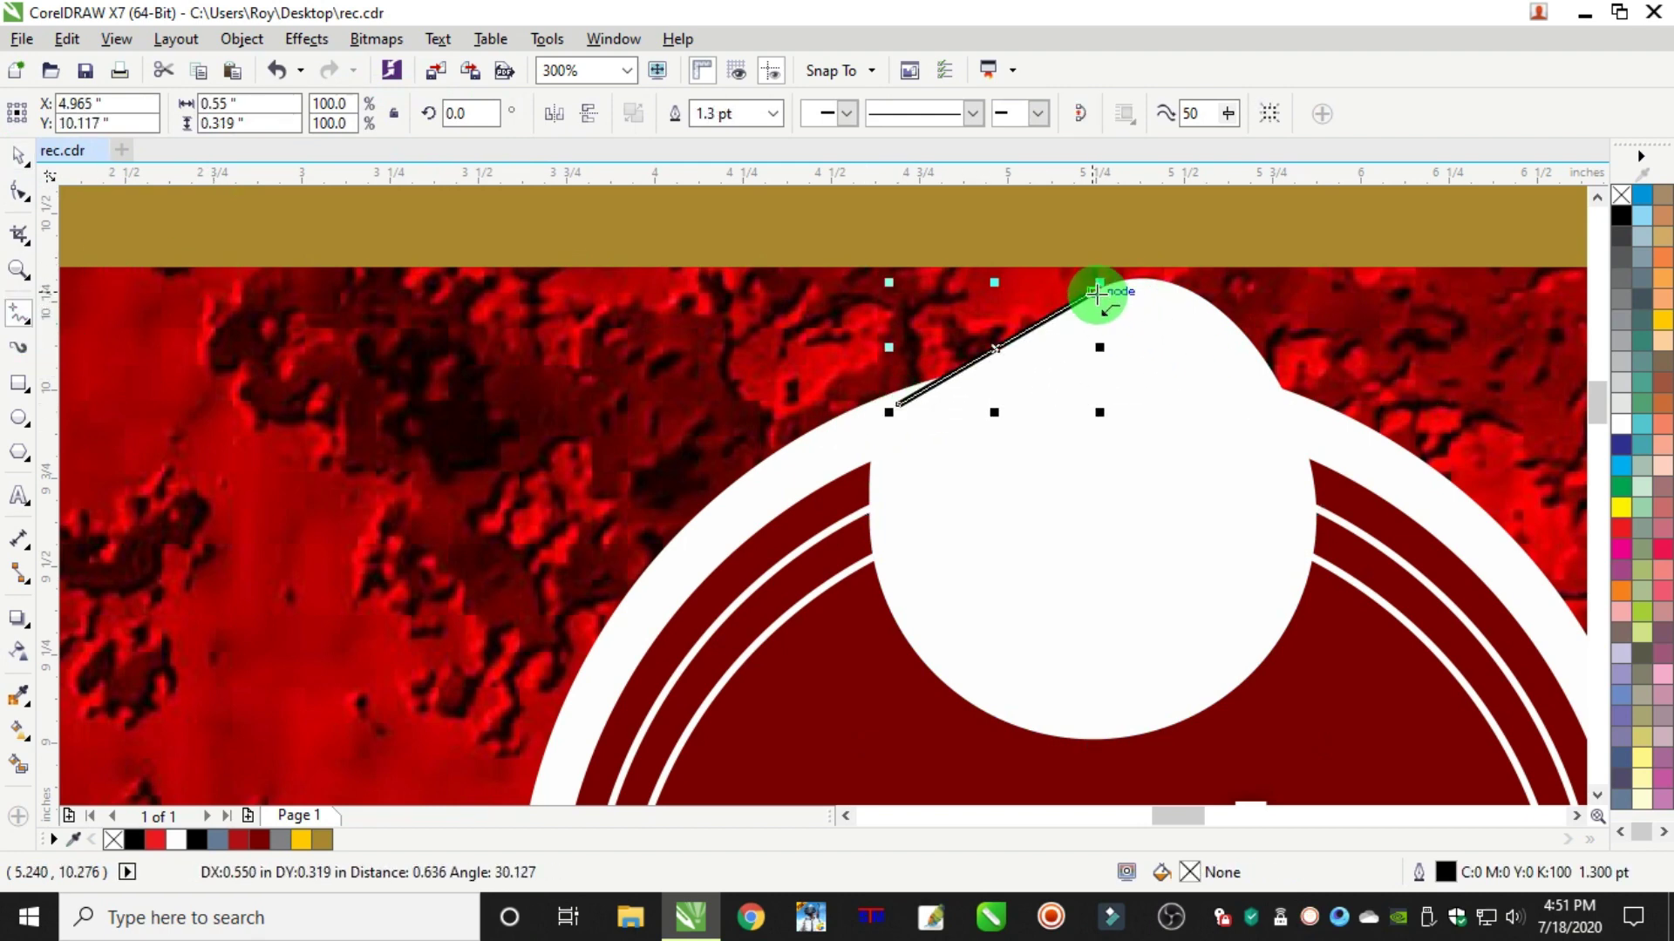
Convert one side of the traced line to a curve and bend it inward into a rounded page-curl flap
{"action": "left_click", "coordinate": [18, 190]}
{"action": "left_click", "coordinate": [957, 347]}
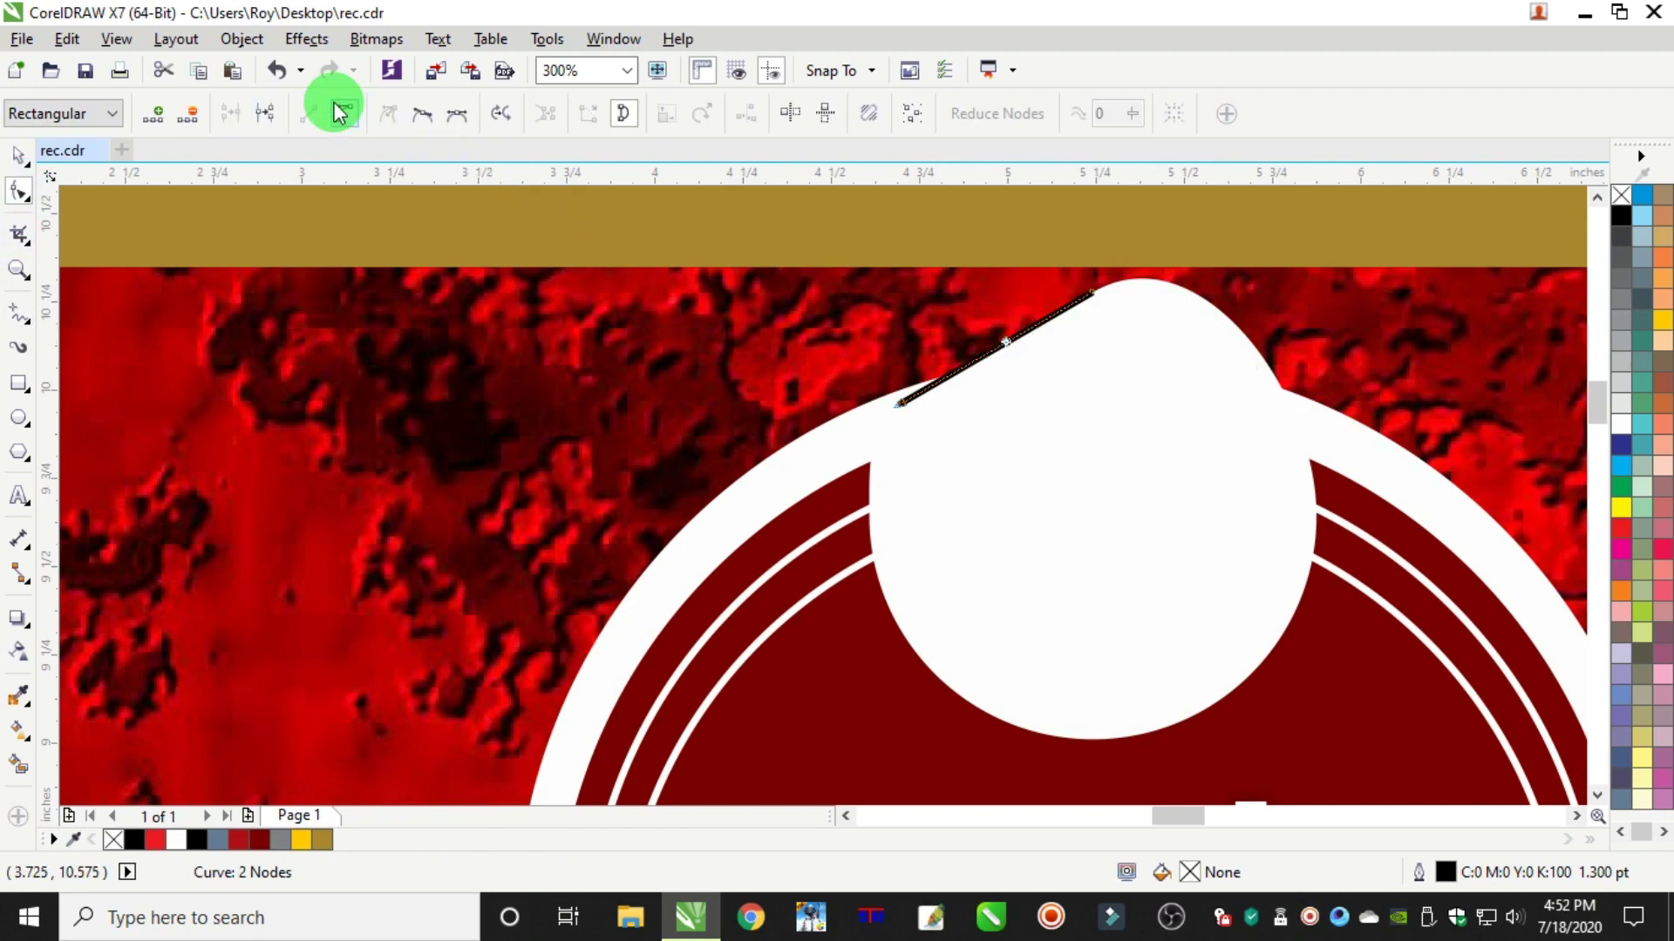
{"action": "left_click_drag", "start_coordinate": [1012, 347], "coordinate": [835, 335]}
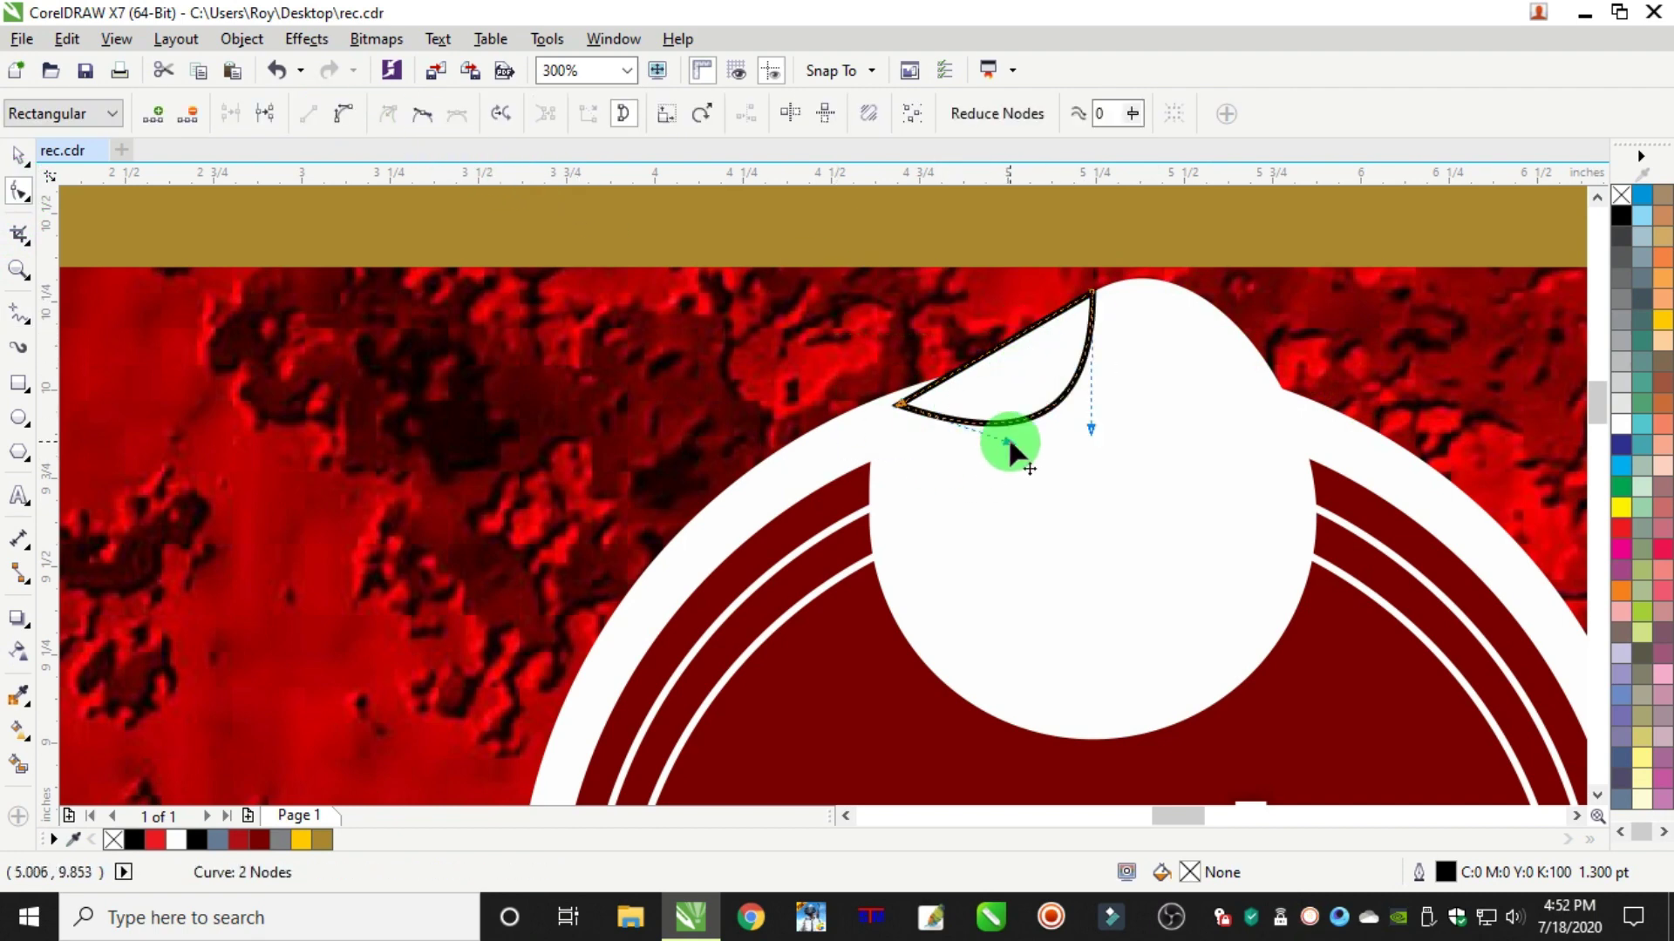
{"action": "left_click_drag", "start_coordinate": [1007, 441], "coordinate": [979, 489]}
{"action": "left_click_drag", "start_coordinate": [1091, 429], "coordinate": [1154, 433]}
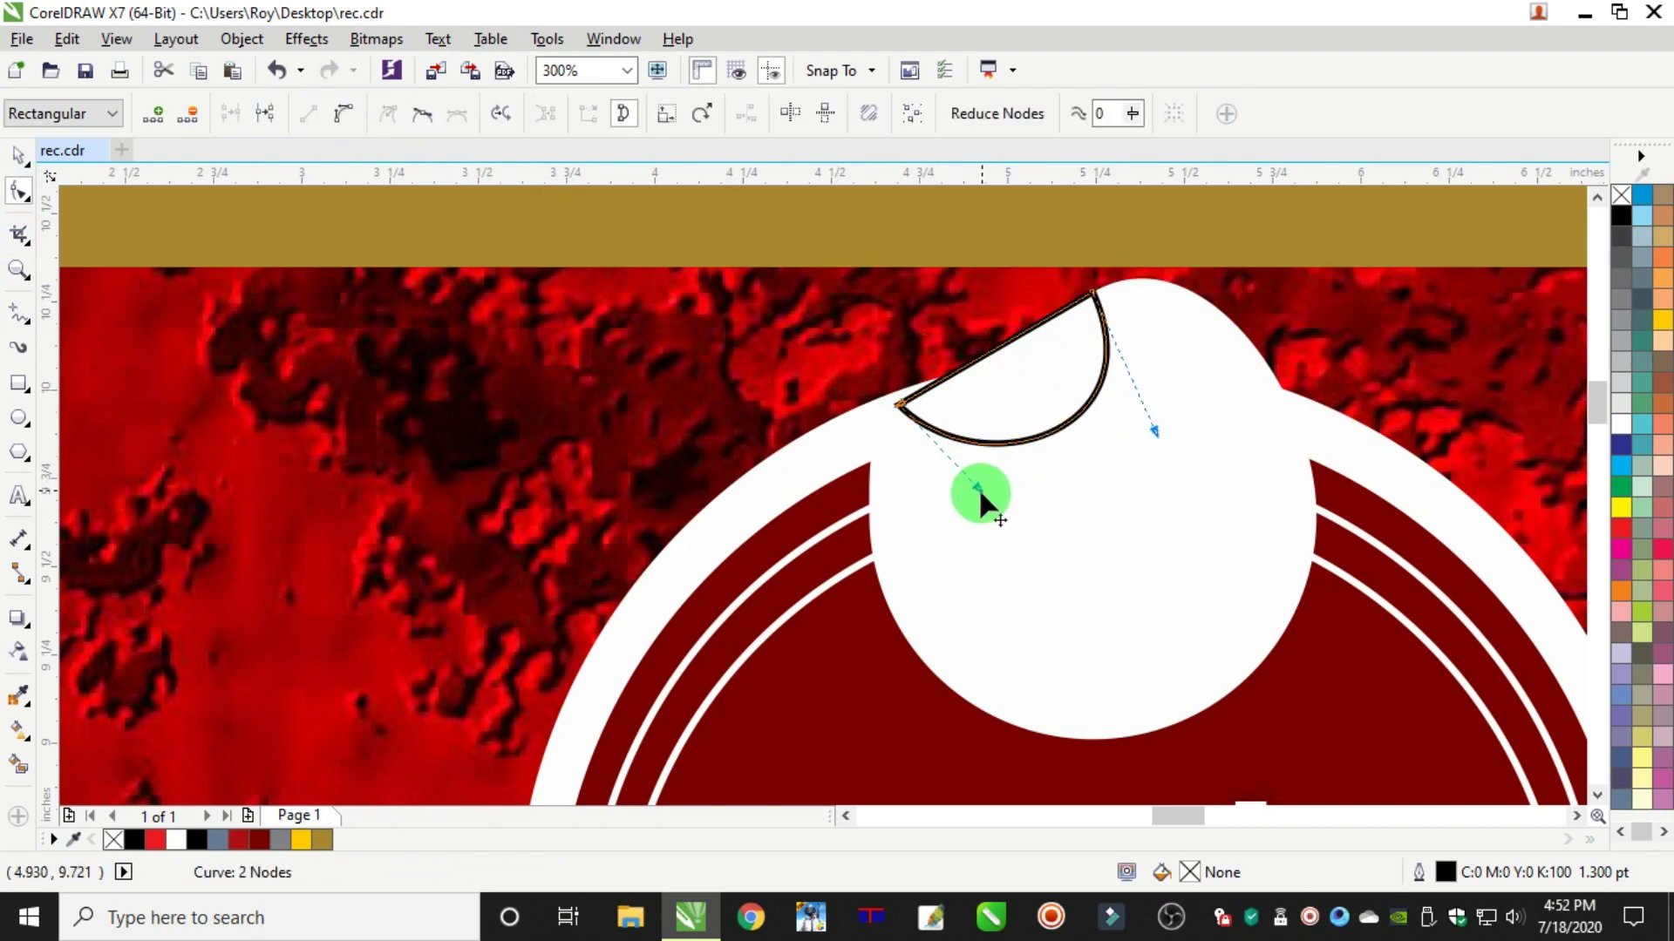
{"action": "left_click_drag", "start_coordinate": [980, 491], "coordinate": [966, 506]}
{"action": "left_click_drag", "start_coordinate": [1157, 432], "coordinate": [1167, 434]}
Enlarge the curl flap to about 0.72 by 0.538 inches, fill it white and remove its outline
{"action": "left_click", "coordinate": [18, 156]}
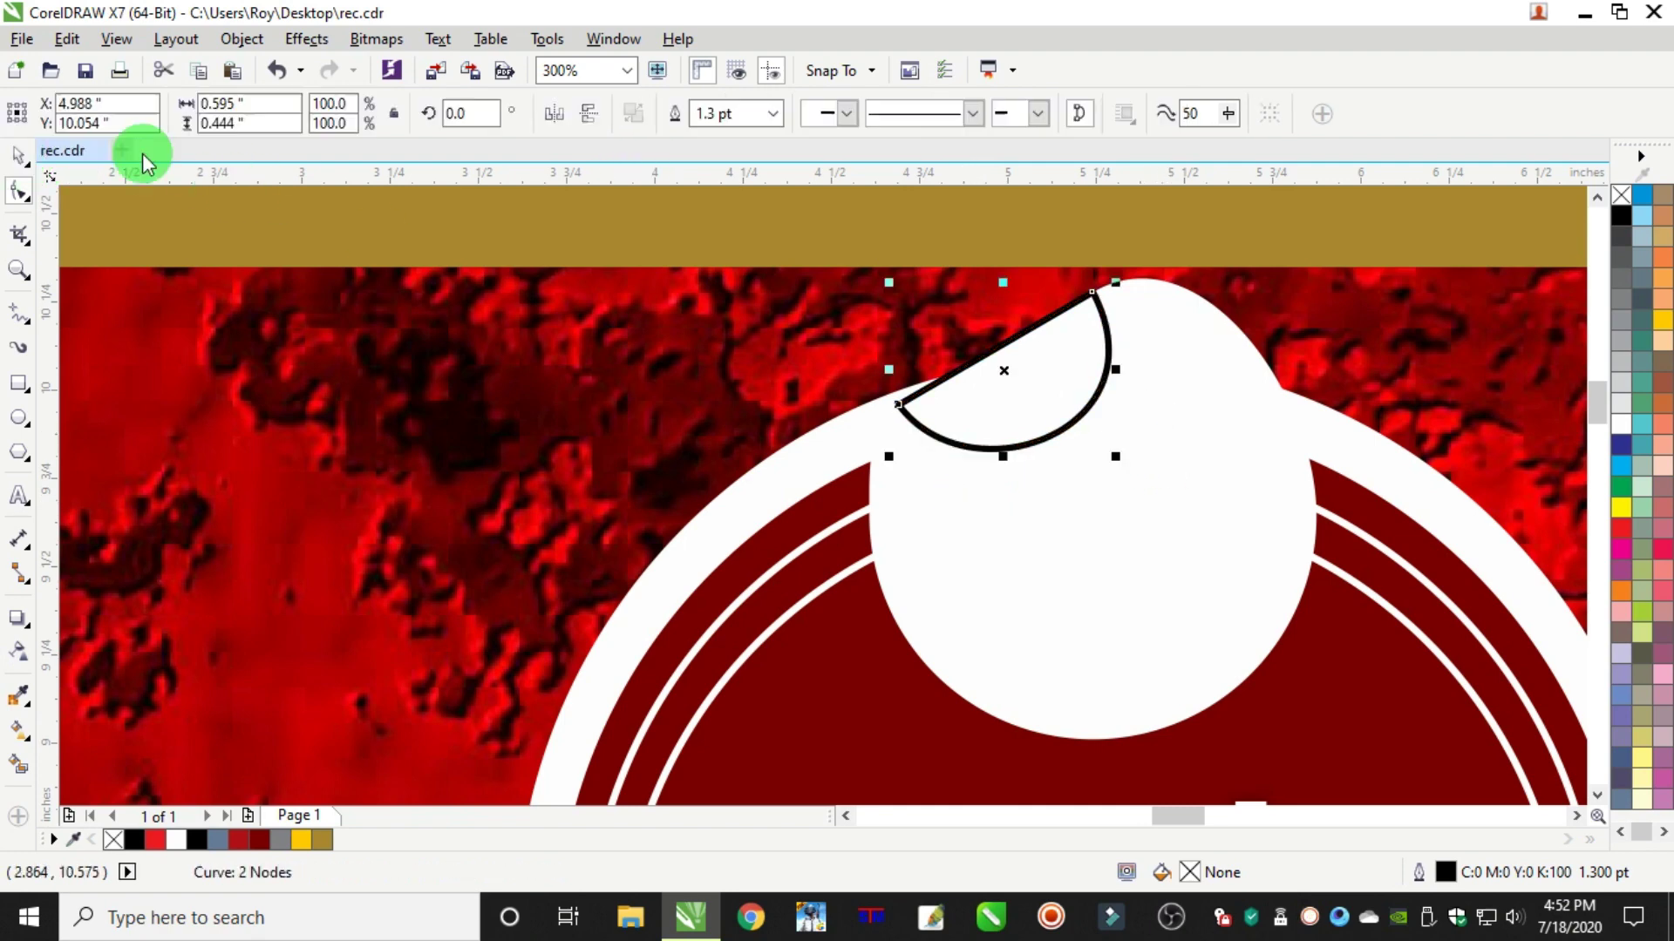
{"action": "left_click_drag", "start_coordinate": [1114, 283], "coordinate": [1145, 369]}
{"action": "left_click_drag", "start_coordinate": [1140, 471], "coordinate": [1129, 466]}
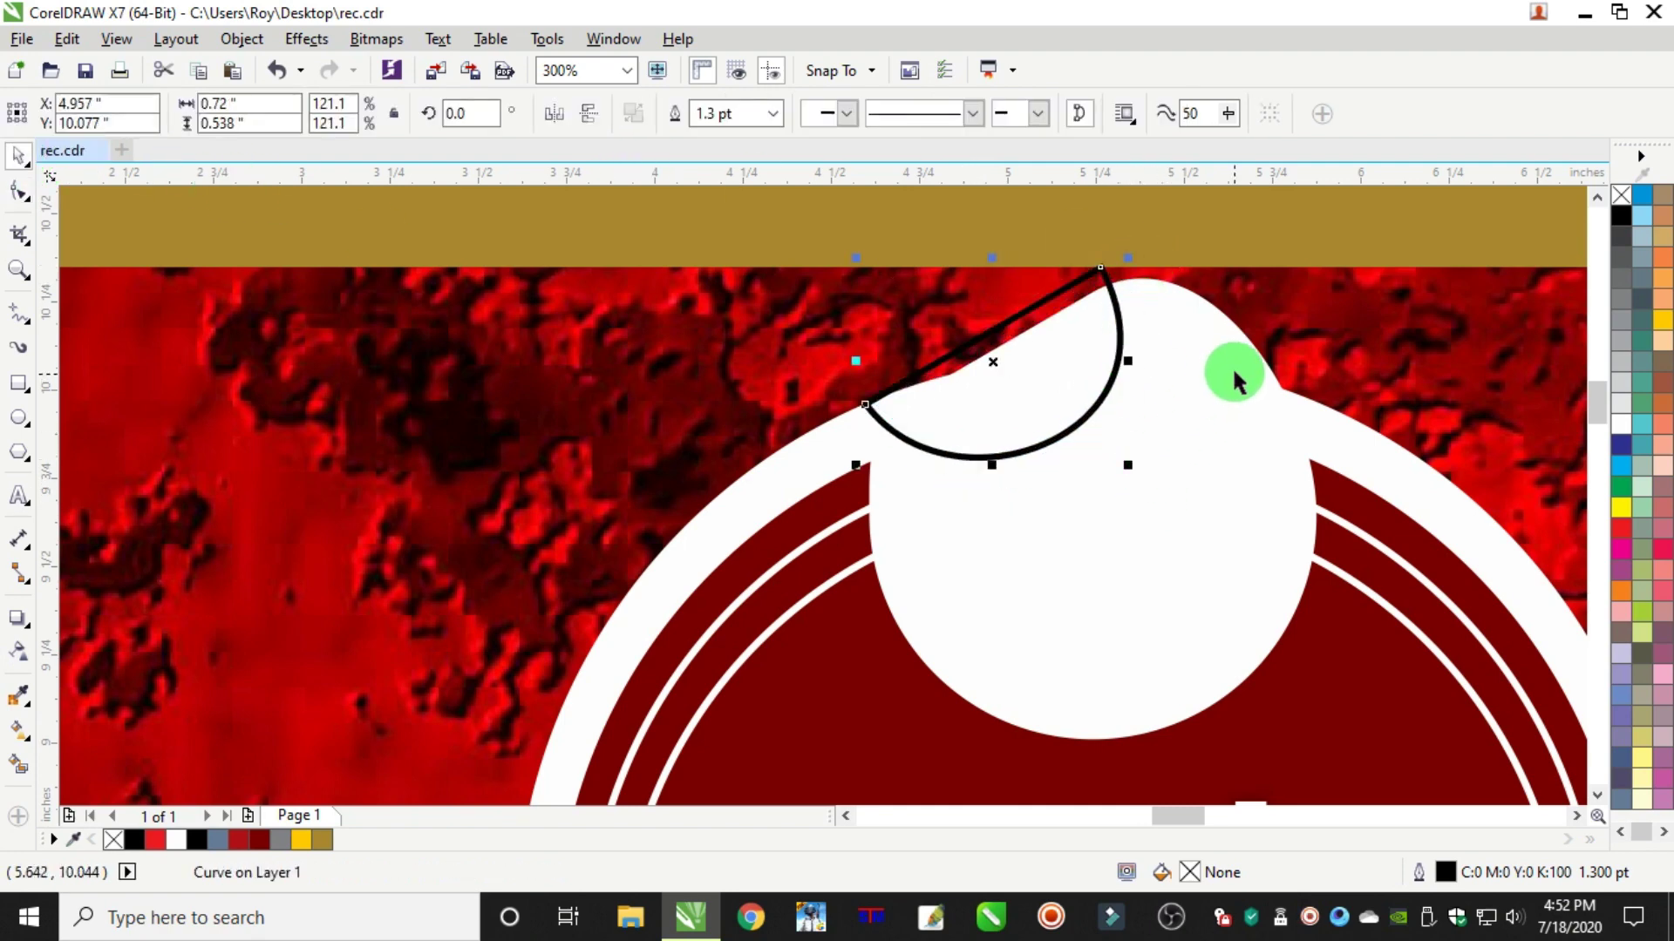
{"action": "left_click", "coordinate": [1623, 426]}
{"action": "right_click", "coordinate": [1621, 195]}
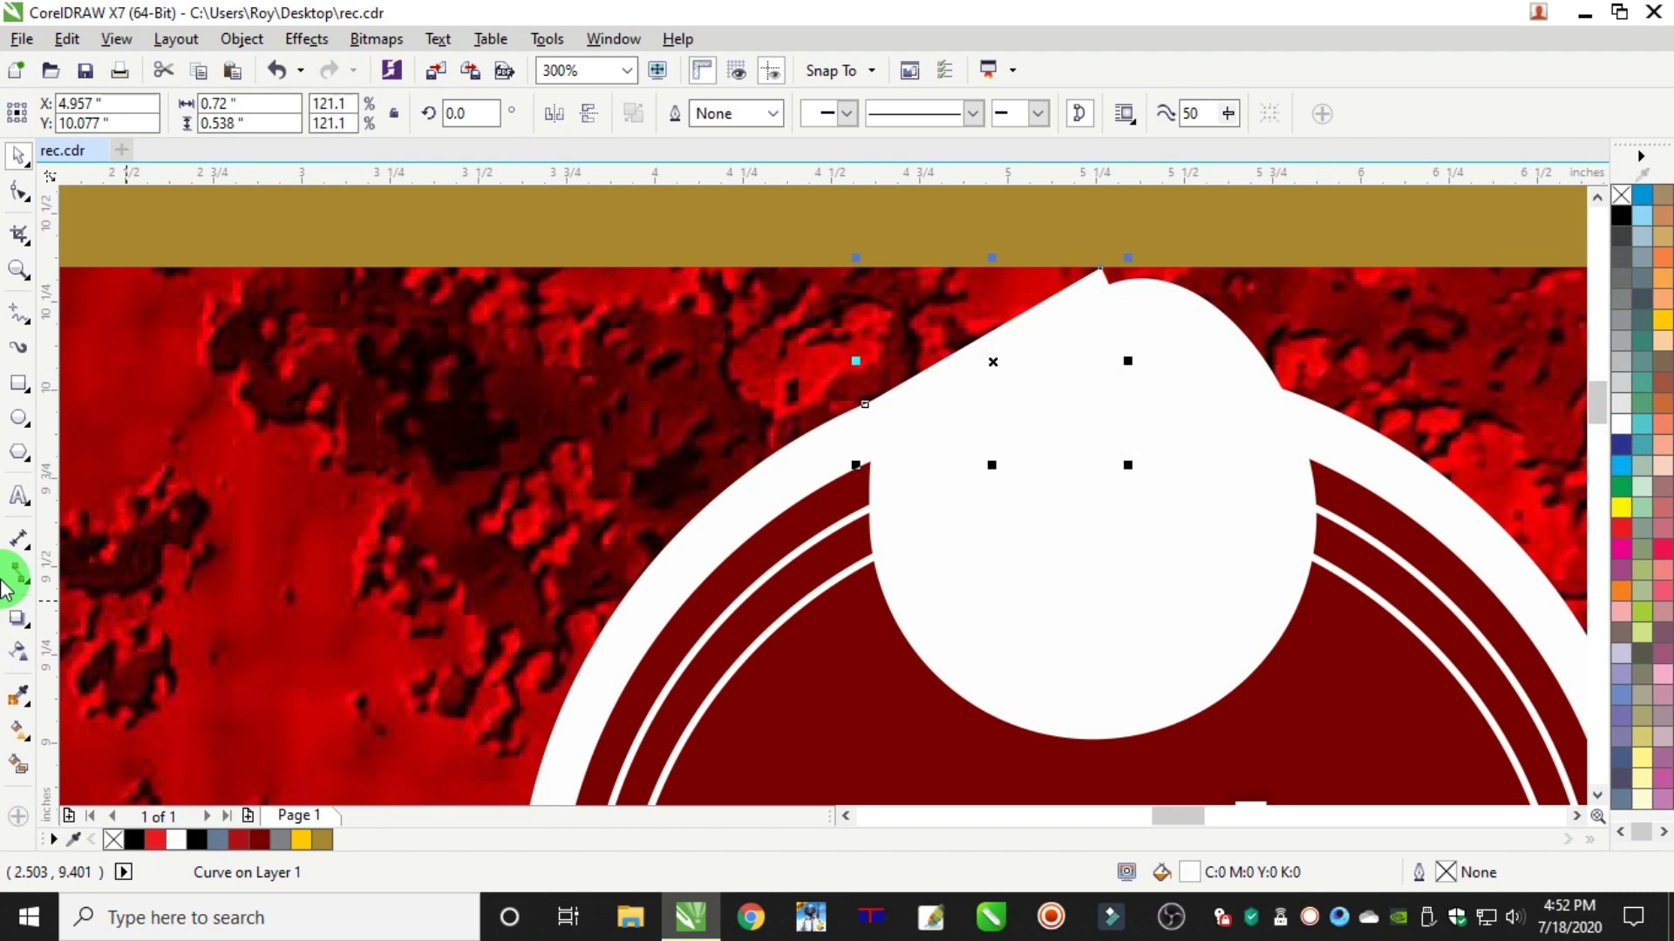
Apply a linear fountain fill across the curl flap, fading from white at the straight edge to light gray
{"action": "left_click", "coordinate": [35, 708]}
{"action": "left_click_drag", "start_coordinate": [1072, 471], "coordinate": [1059, 477]}
{"action": "left_click", "coordinate": [1623, 403]}
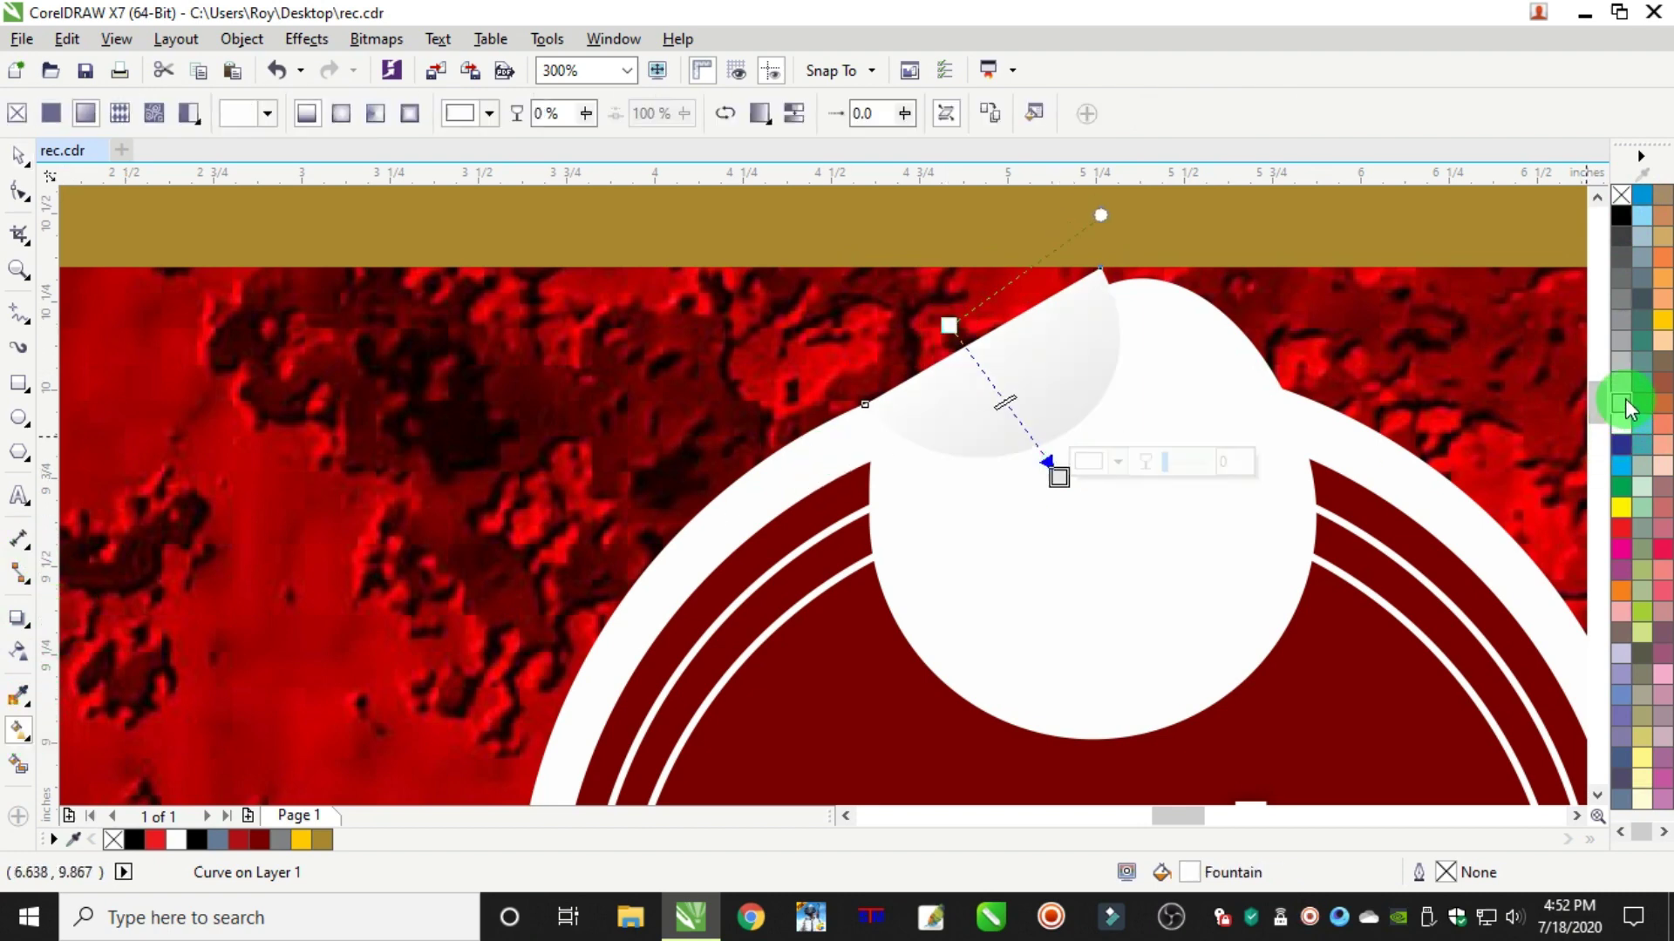
{"action": "left_click", "coordinate": [1623, 364]}
{"action": "left_click", "coordinate": [1624, 405]}
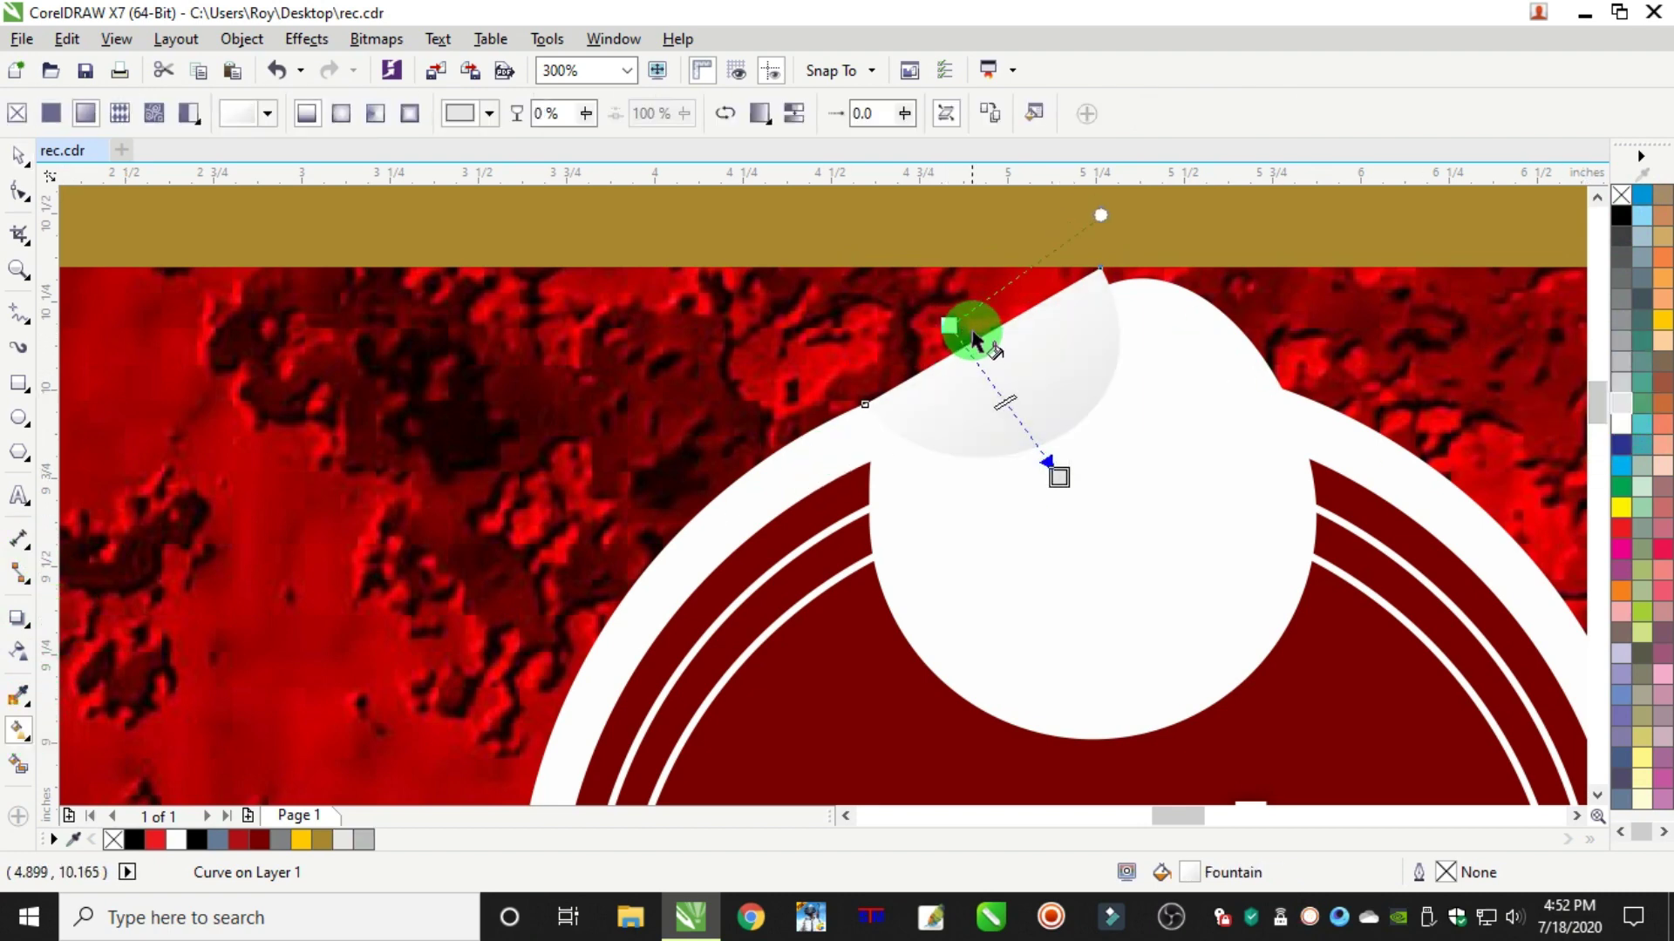
Tighten the curl flap's fountain fill and add a black drop shadow with opacity 56 and feathering 8
{"action": "left_click_drag", "start_coordinate": [948, 326], "coordinate": [965, 343]}
{"action": "left_click_drag", "start_coordinate": [1059, 476], "coordinate": [1011, 458]}
{"action": "left_click", "coordinate": [30, 620]}
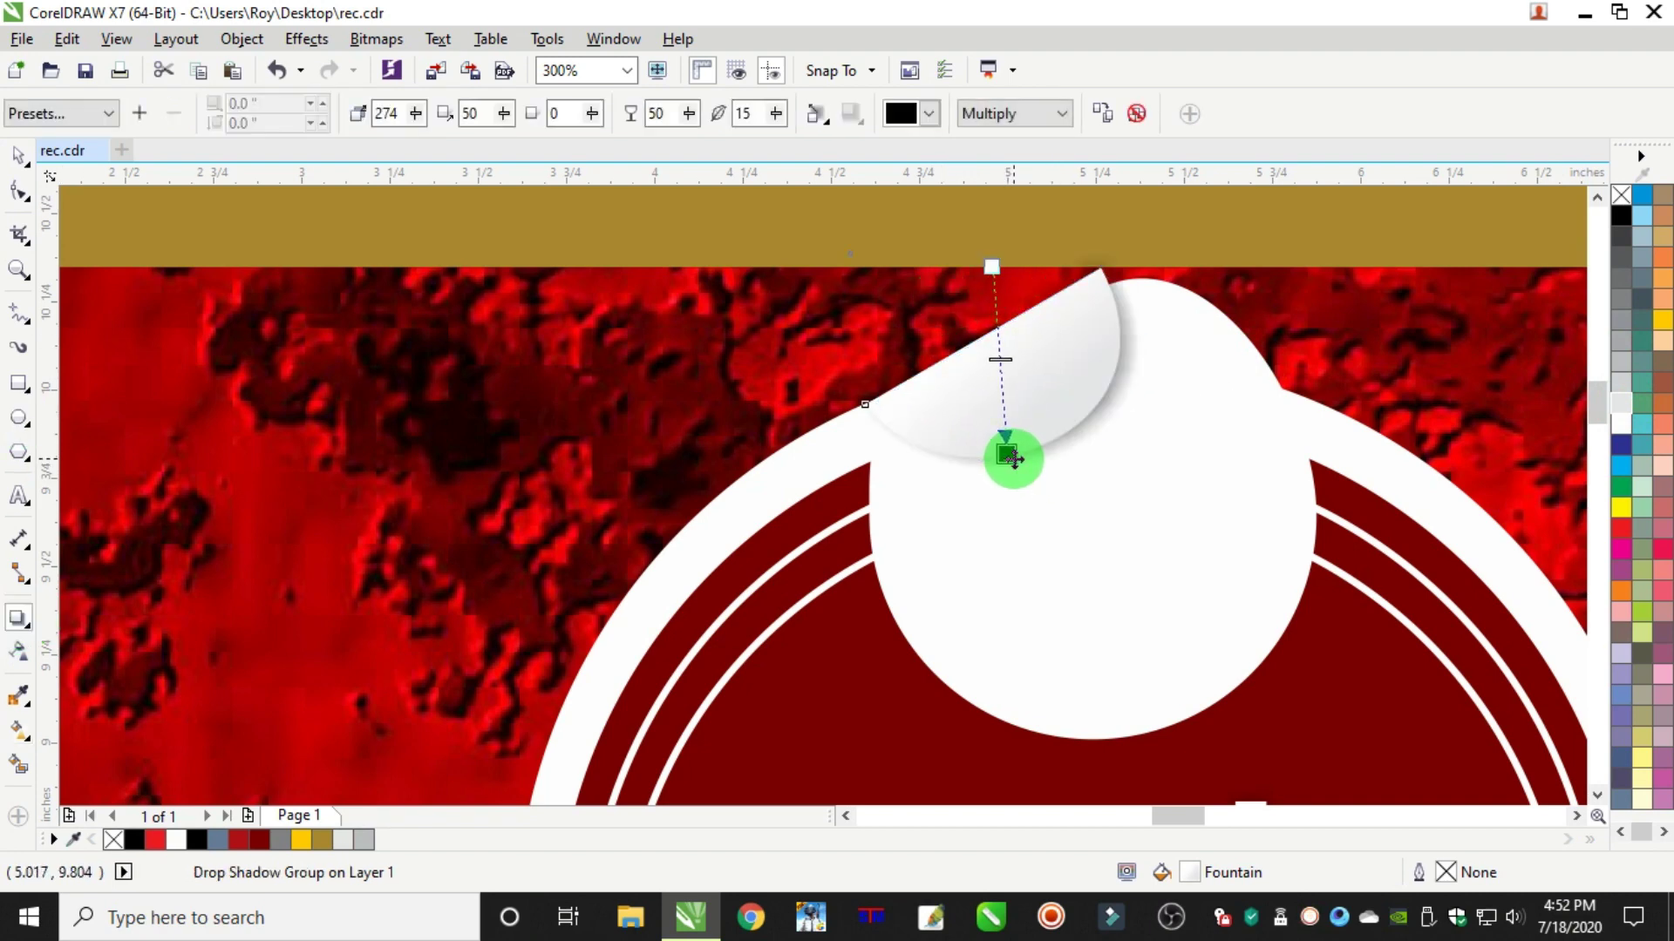
{"action": "left_click", "coordinate": [778, 122]}
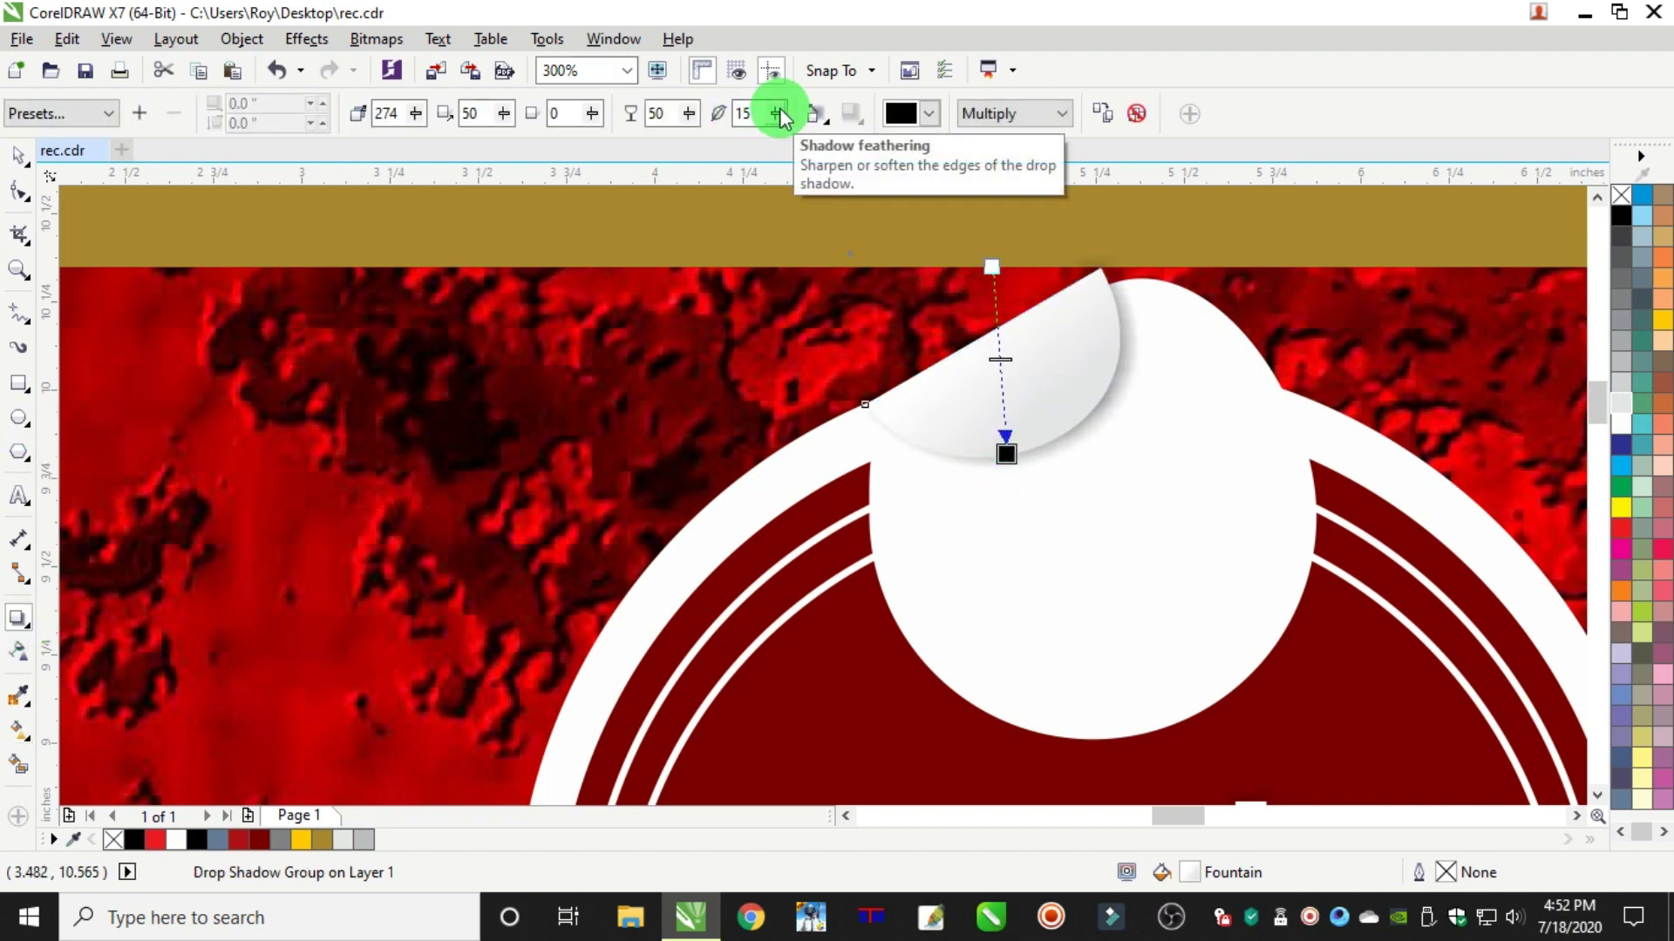
{"action": "left_click_drag", "start_coordinate": [693, 114], "coordinate": [782, 118]}
{"action": "key", "text": "space"}
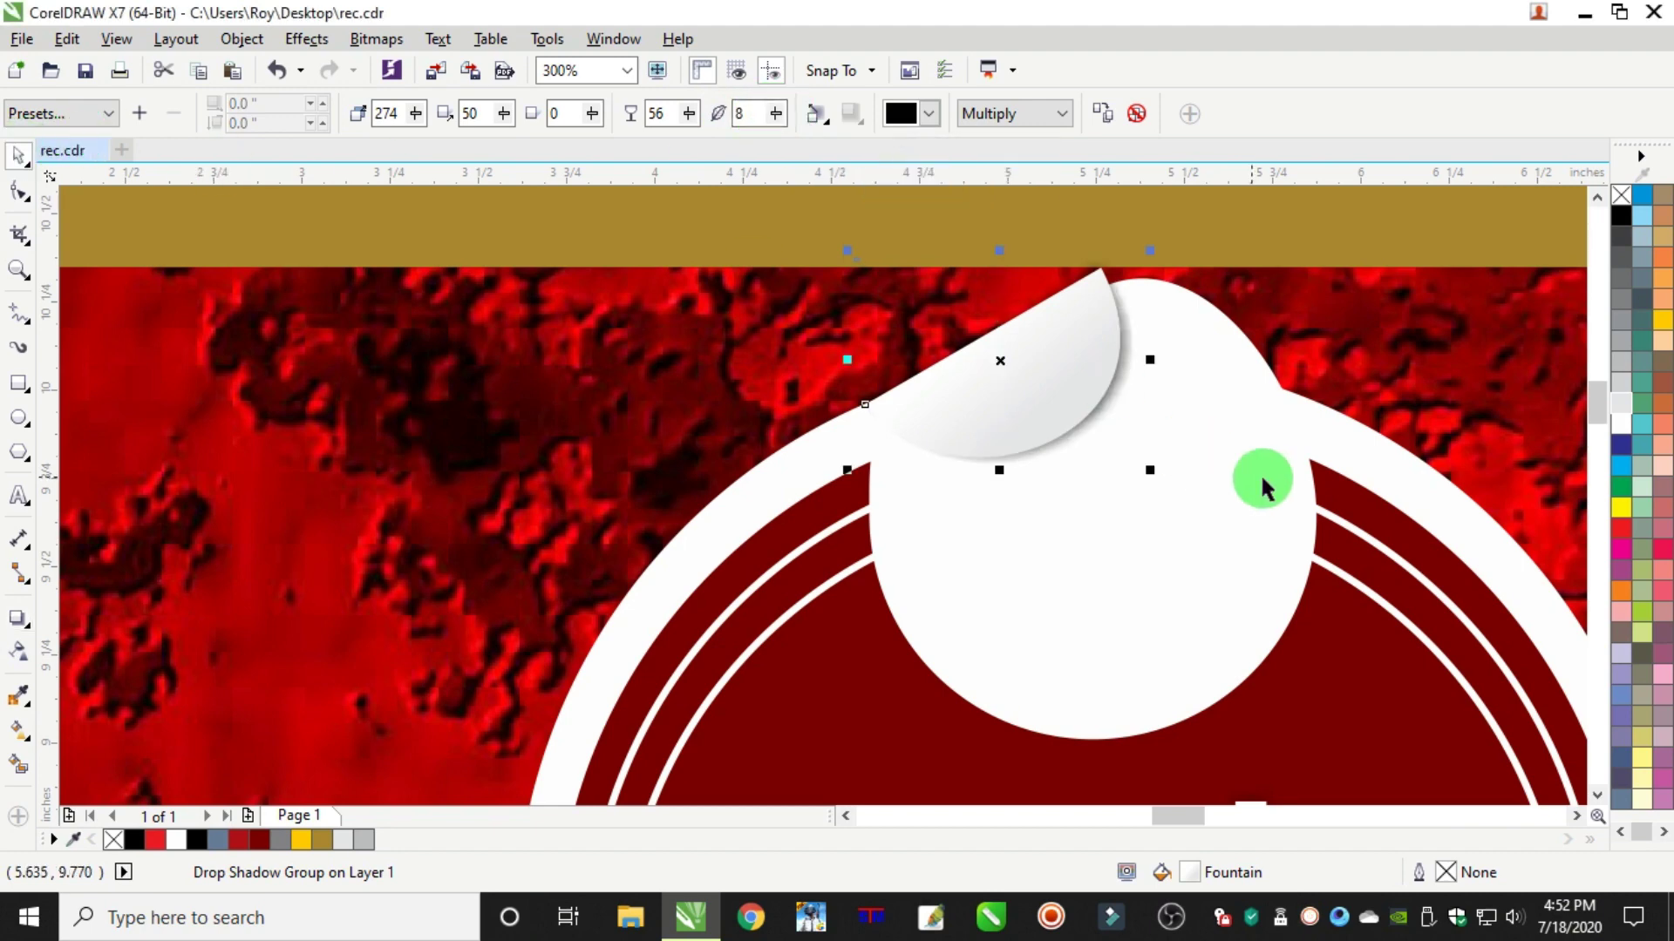
Enlarge the curl flap to about 0.863 by 0.644 inches and darken the gray end of its fountain fill
{"action": "left_click_drag", "start_coordinate": [1148, 471], "coordinate": [1178, 489]}
{"action": "left_click", "coordinate": [19, 730]}
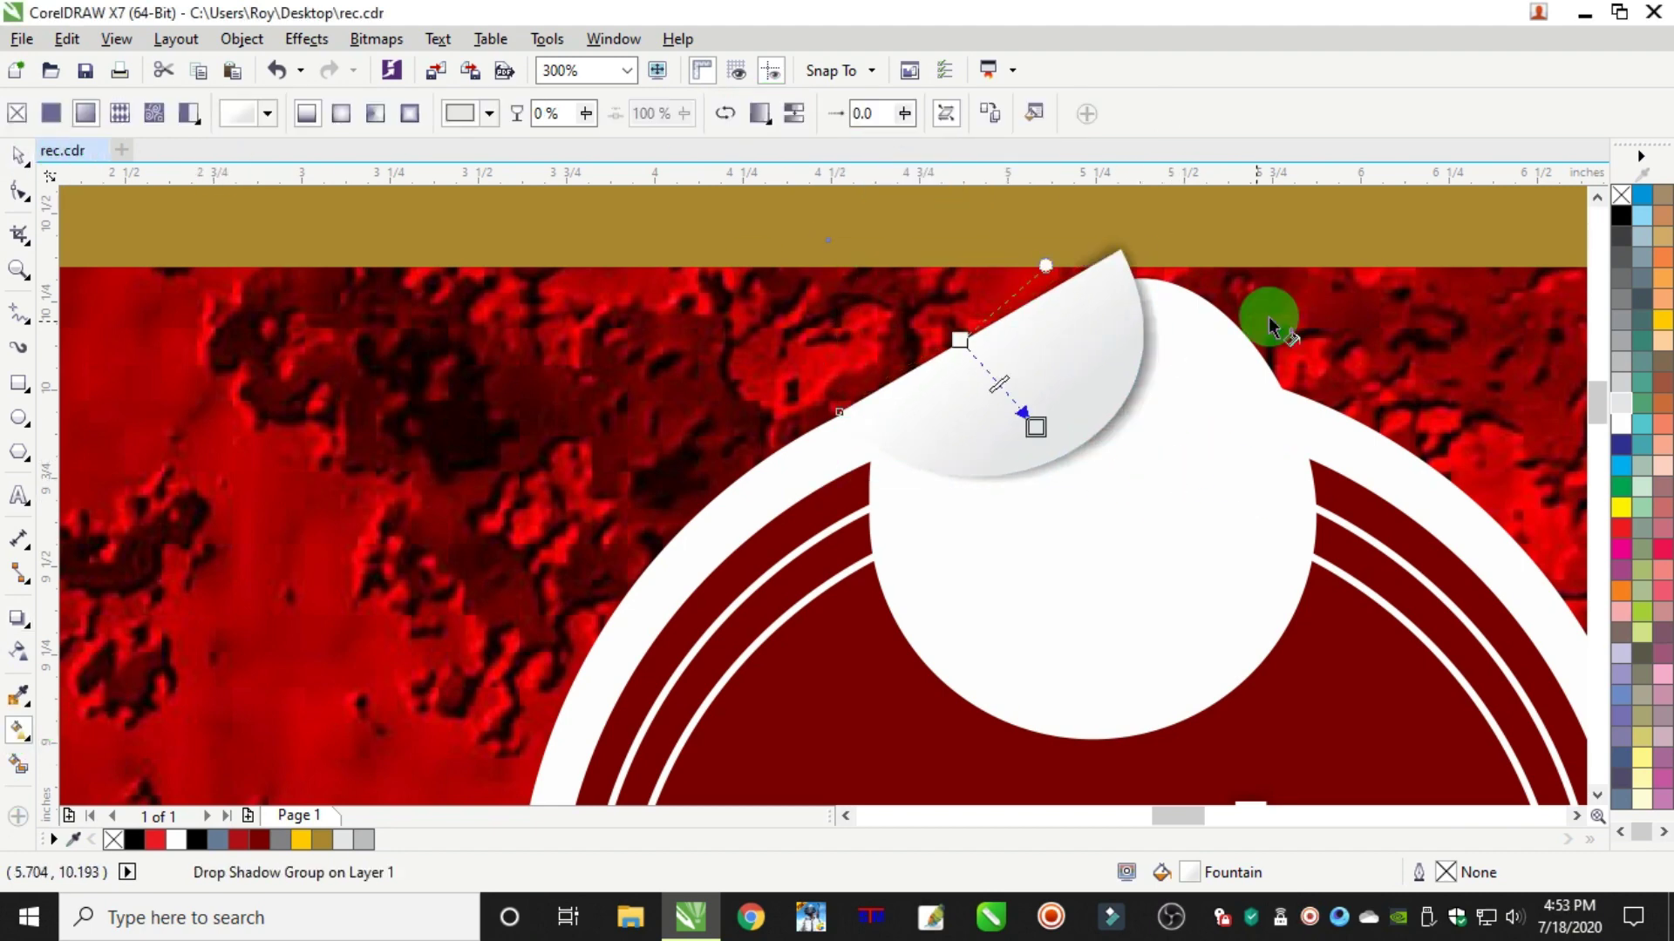
{"action": "left_click_drag", "start_coordinate": [1645, 354], "coordinate": [959, 342]}
{"action": "left_click", "coordinate": [18, 155]}
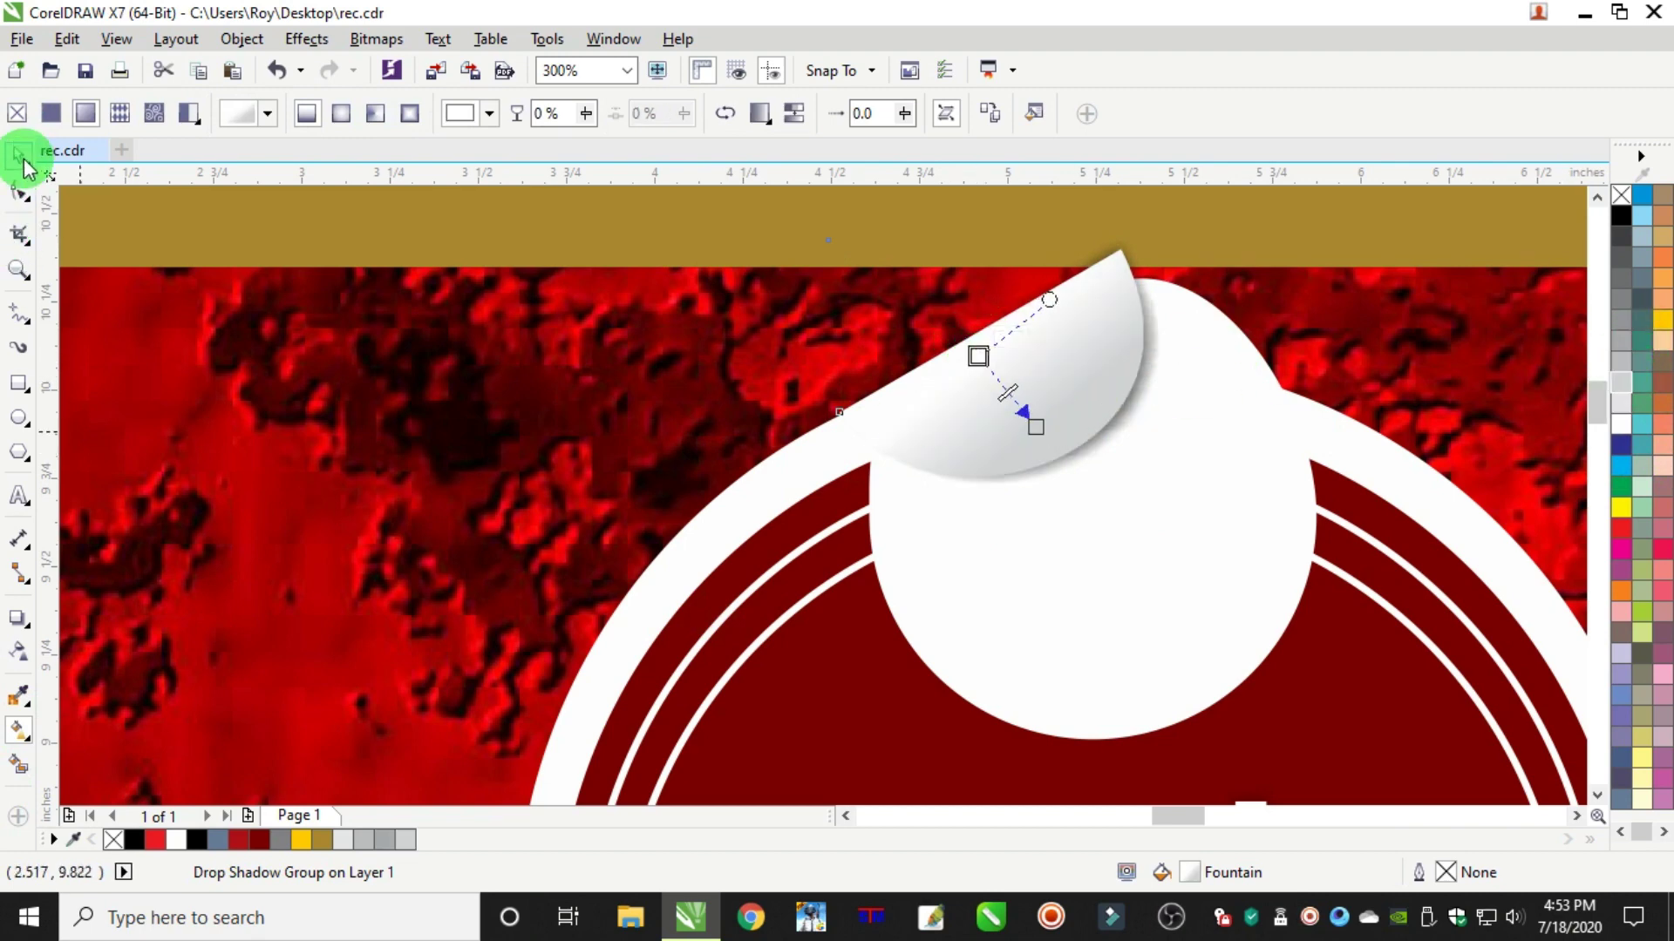
Give the page-curl circle a red outline, trying widths of 2 pt and 1.5 pt and settling on 0.5 pt
{"action": "left_click", "coordinate": [1178, 605]}
{"action": "right_click", "coordinate": [1616, 530]}
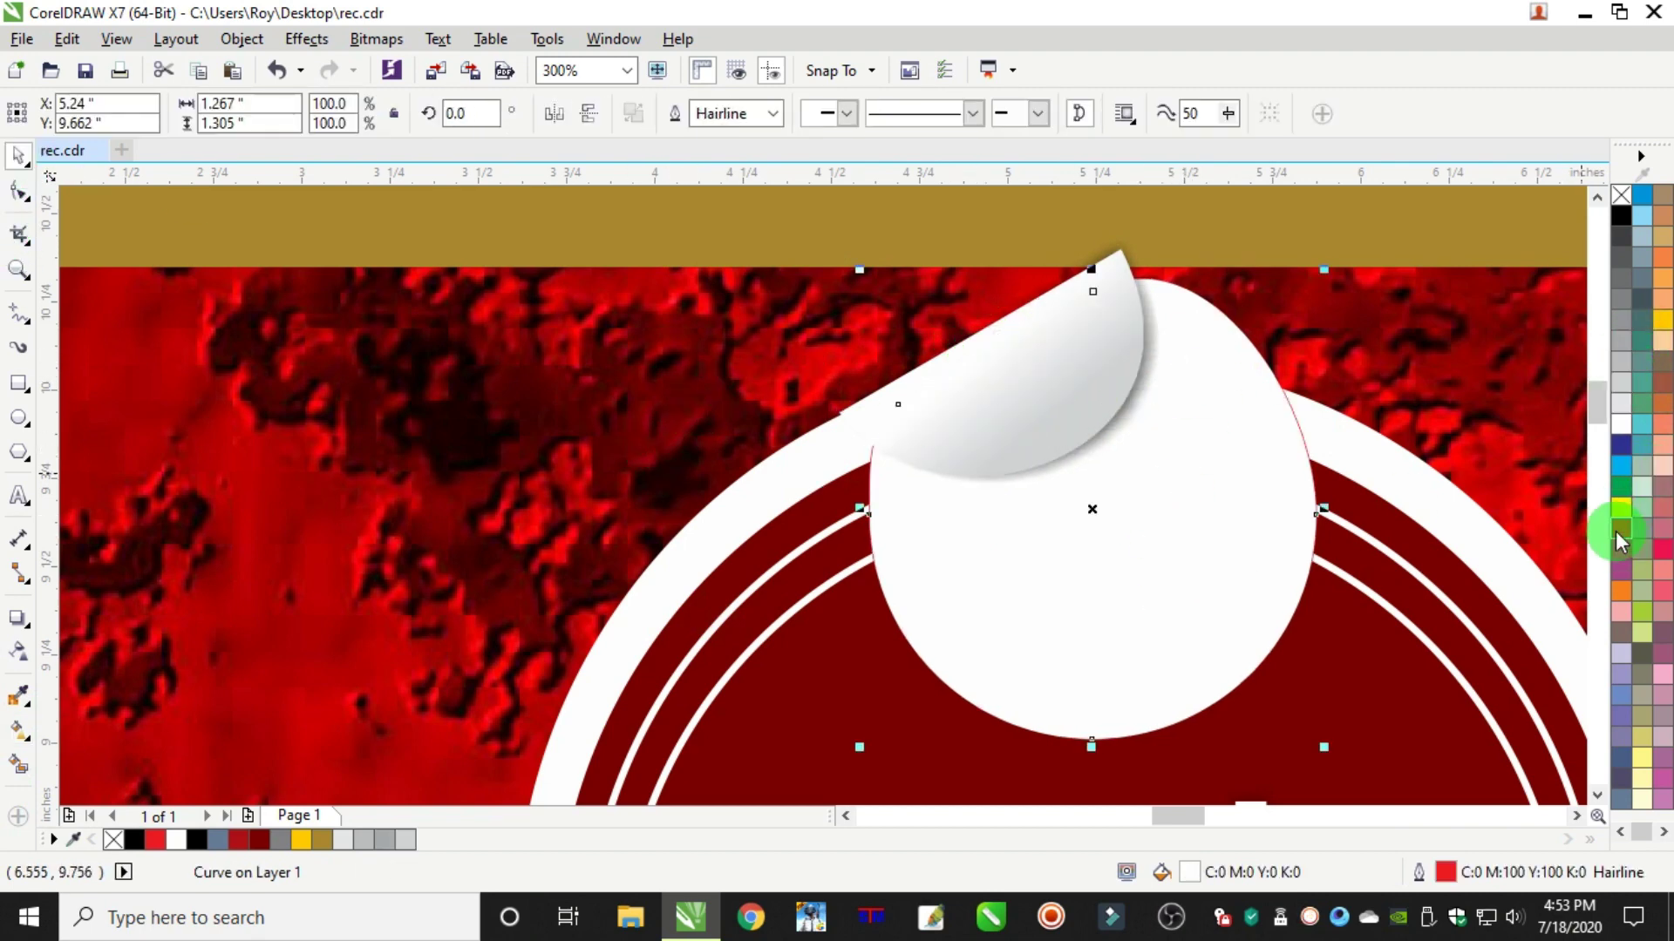
{"action": "key", "text": "F12"}
{"action": "type", "text": "2"}
{"action": "key", "text": "Return"}
{"action": "key", "text": "F12"}
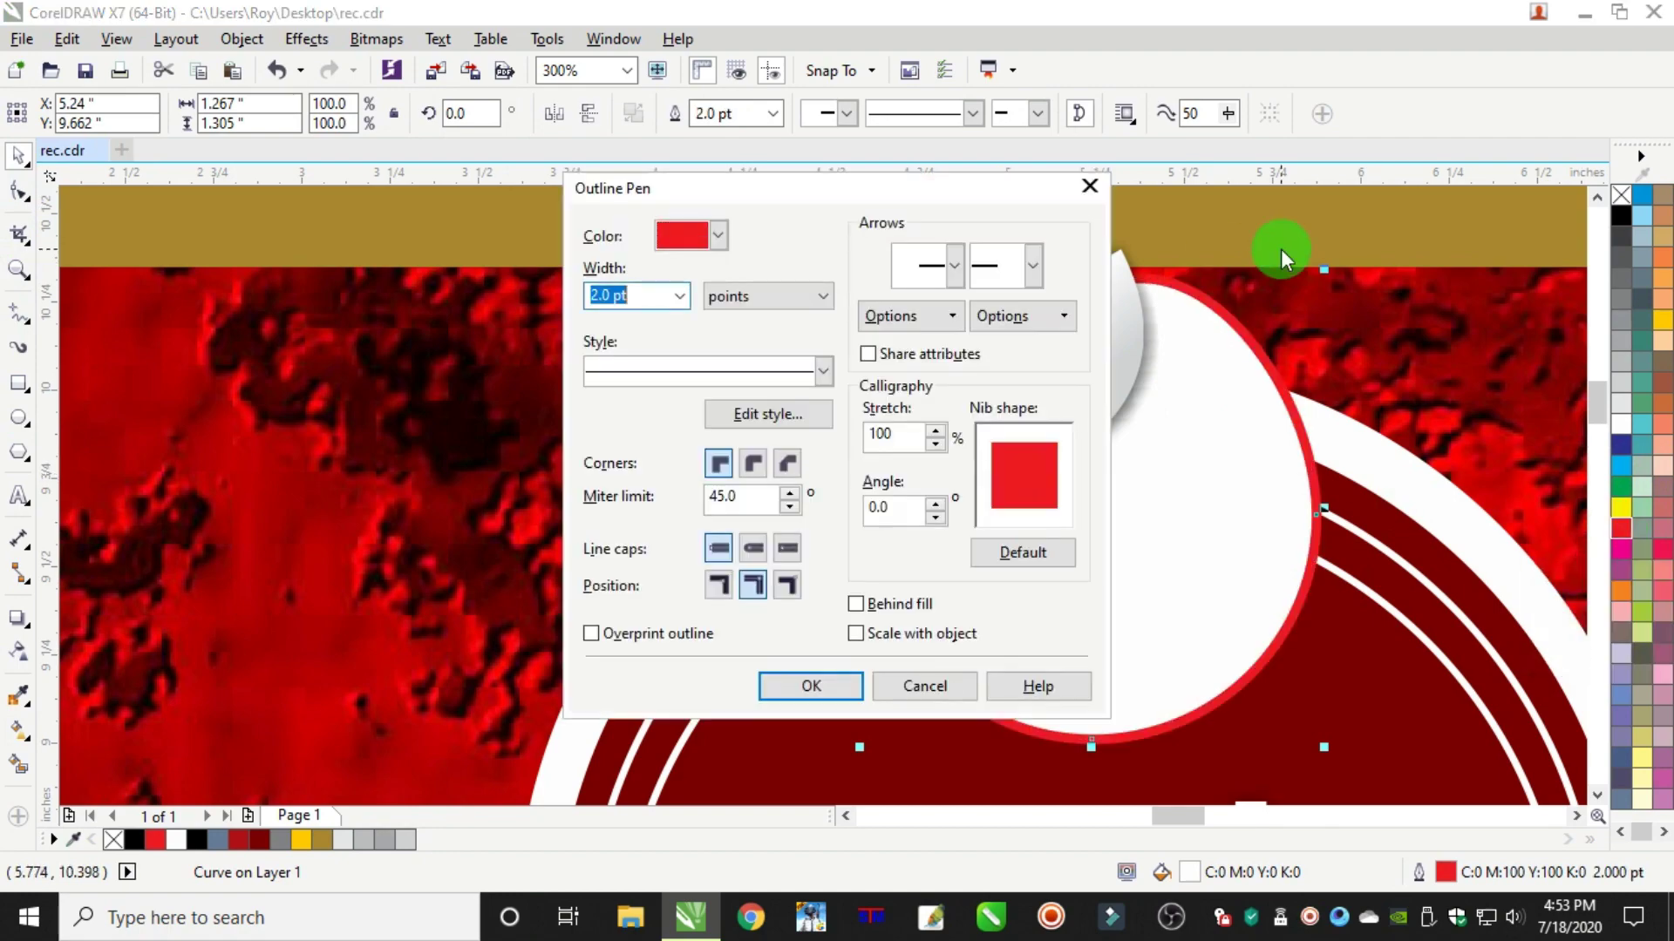
{"action": "type", "text": "1.5"}
{"action": "key", "text": "Return"}
{"action": "key", "text": "F12"}
{"action": "type", "text": "0.5"}
{"action": "key", "text": "Return"}
Place the shadowed curl flap inside the page-curl circle as a PowerClip
{"action": "left_click", "coordinate": [1095, 384]}
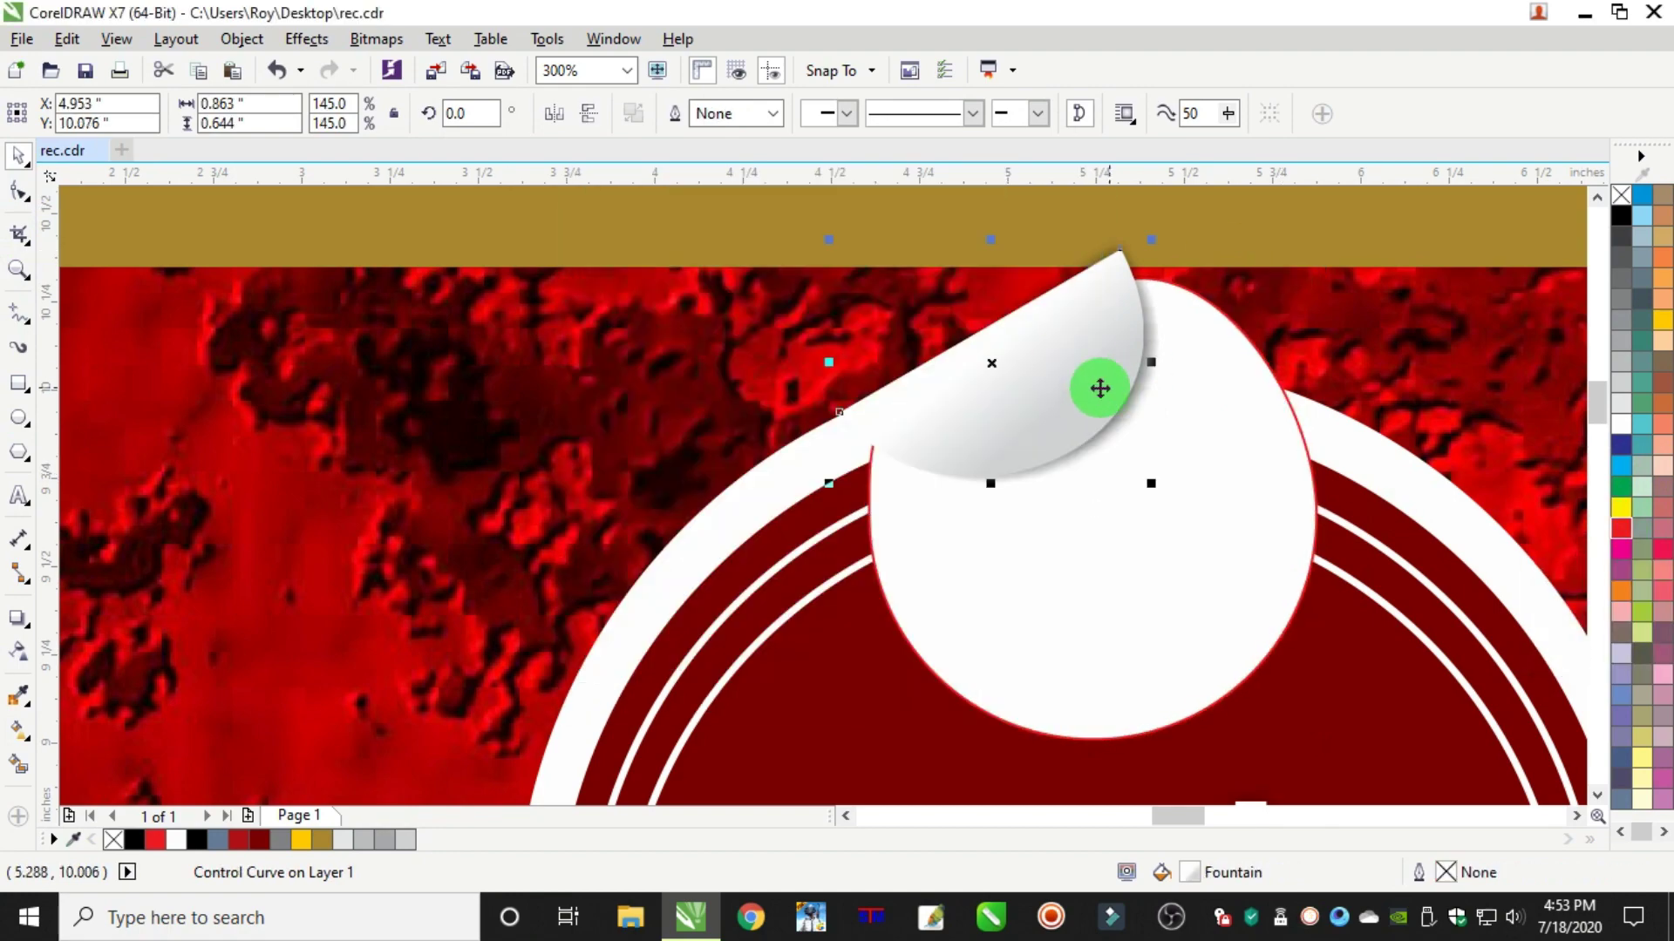
{"action": "left_click", "coordinate": [242, 38]}
{"action": "mouse_move", "coordinate": [313, 256]}
{"action": "left_click", "coordinate": [640, 254]}
{"action": "left_click", "coordinate": [997, 511]}
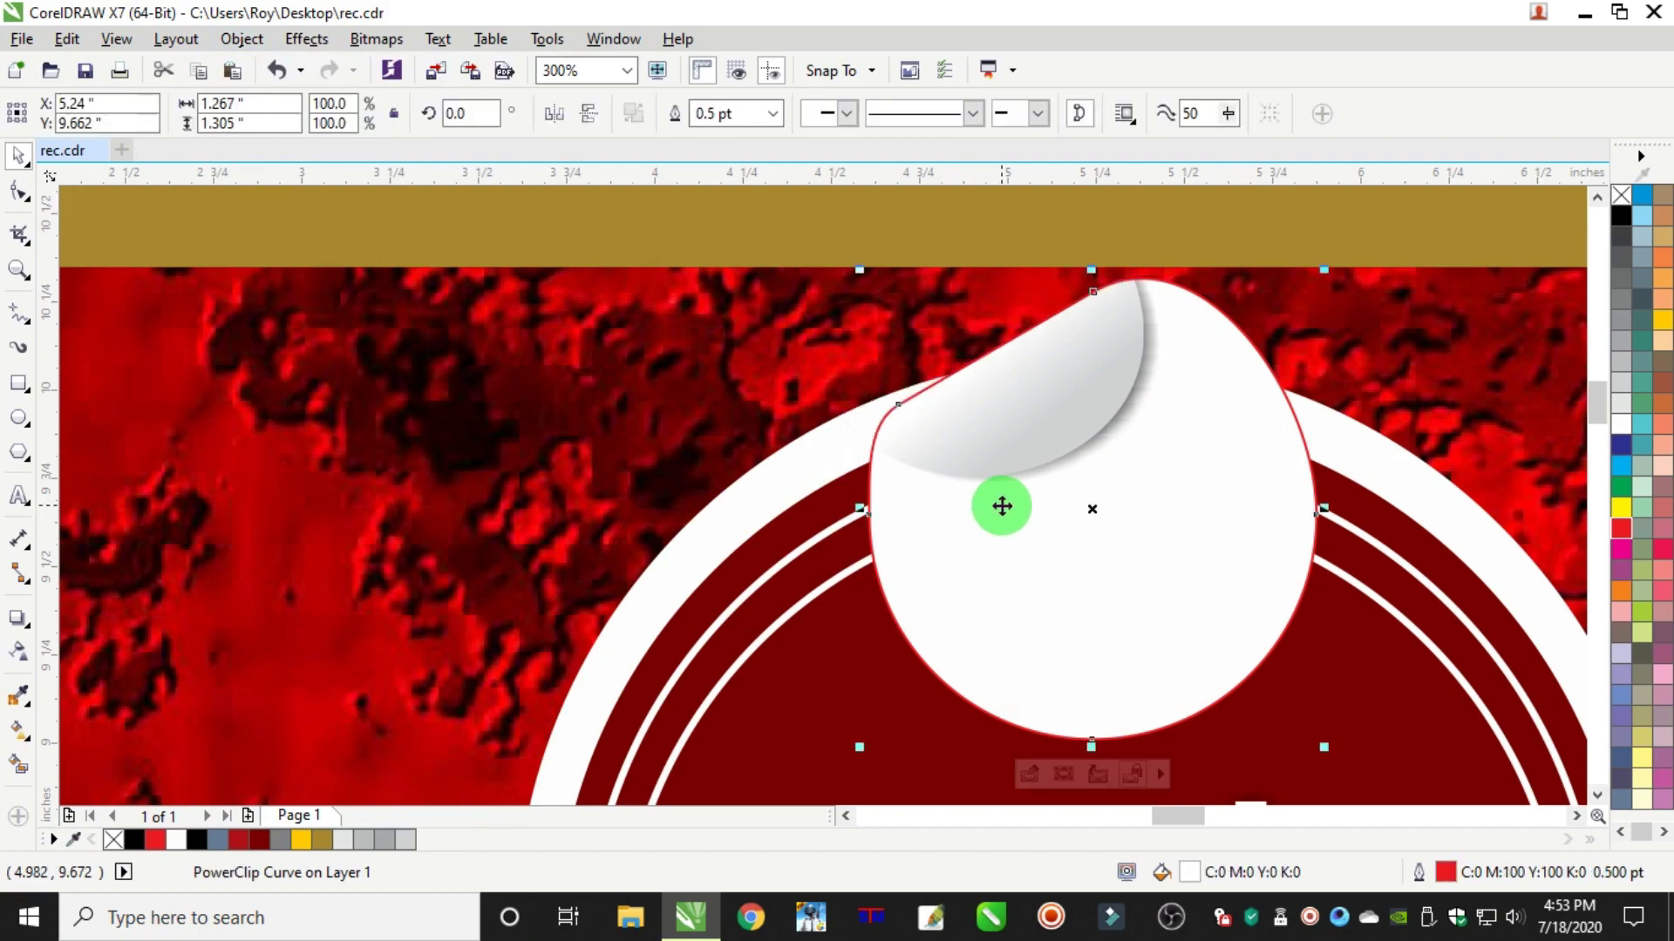
{"action": "scroll", "coordinate": [876, 453], "scroll_direction": "down", "scroll_amount": 1}
{"action": "left_click", "coordinate": [1475, 301]}
{"action": "scroll", "coordinate": [1075, 406], "scroll_direction": "up", "scroll_amount": 2}
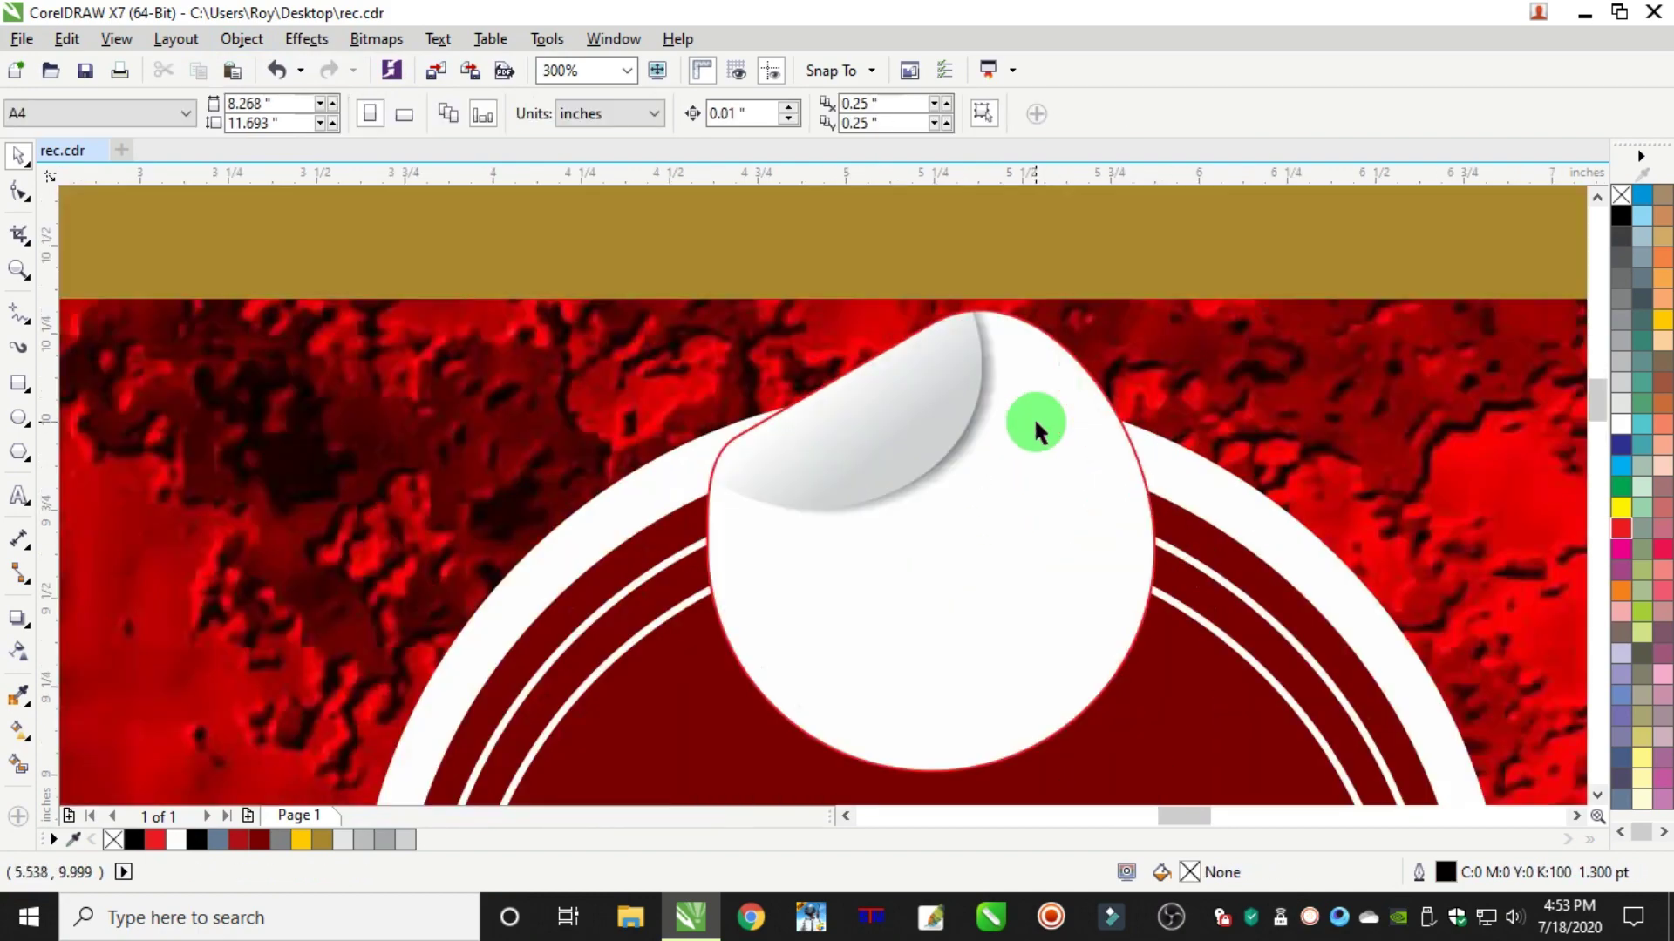
Within the circle's PowerClip, shrink the flap to about 0.83 by 0.62 inches and set its shadow feathering to 6
{"action": "double_click", "coordinate": [926, 435]}
{"action": "left_click", "coordinate": [931, 432]}
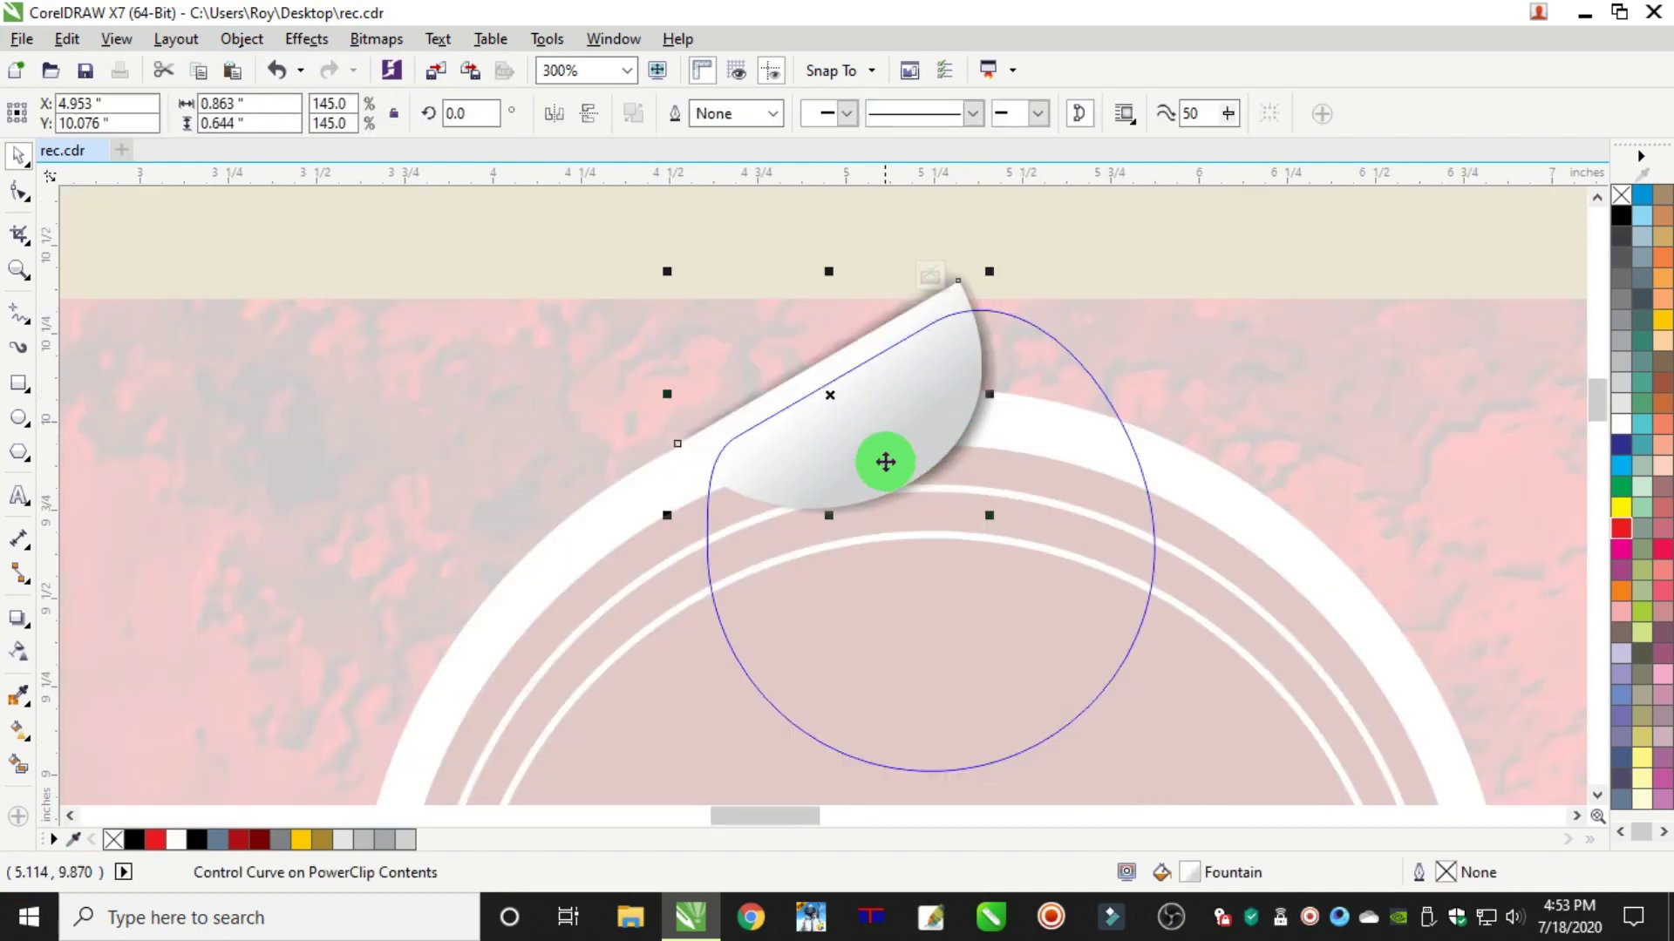
{"action": "left_click_drag", "start_coordinate": [1005, 526], "coordinate": [985, 510]}
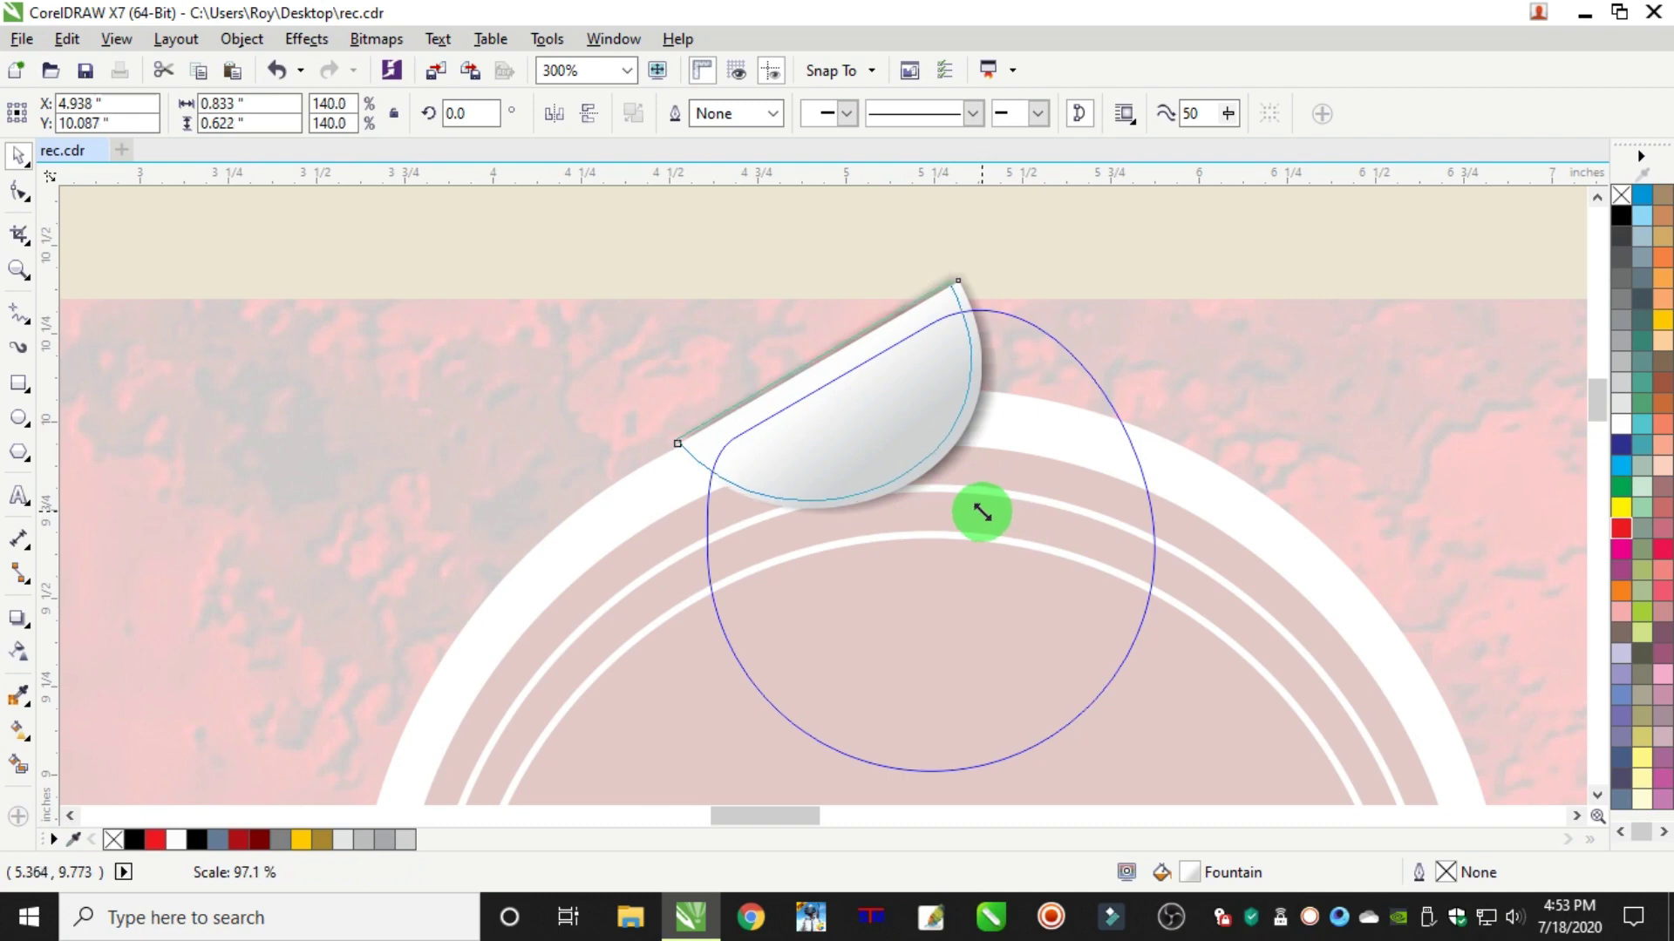
{"action": "left_click", "coordinate": [22, 651]}
{"action": "mouse_move", "coordinate": [850, 494]}
{"action": "left_mouse_down"}
{"action": "mouse_move", "coordinate": [881, 479]}
{"action": "mouse_move", "coordinate": [836, 512]}
{"action": "left_mouse_up"}
{"action": "scroll", "coordinate": [835, 512], "scroll_direction": "up", "scroll_amount": 2}
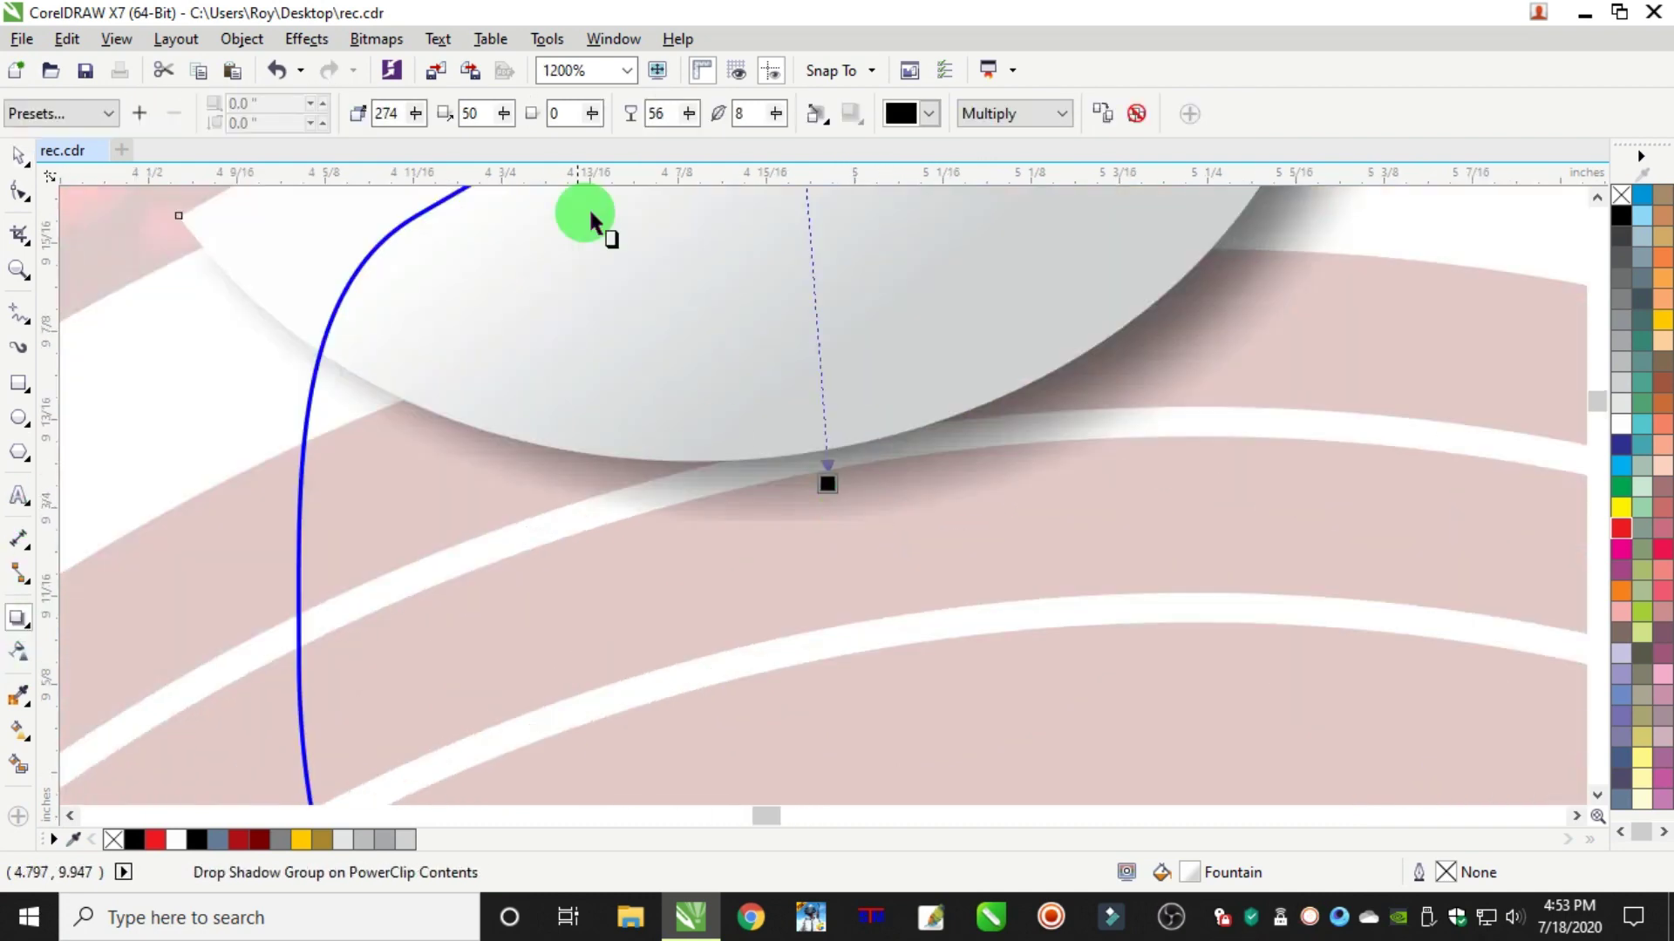
{"action": "left_click", "coordinate": [774, 117]}
{"action": "left_click", "coordinate": [19, 155]}
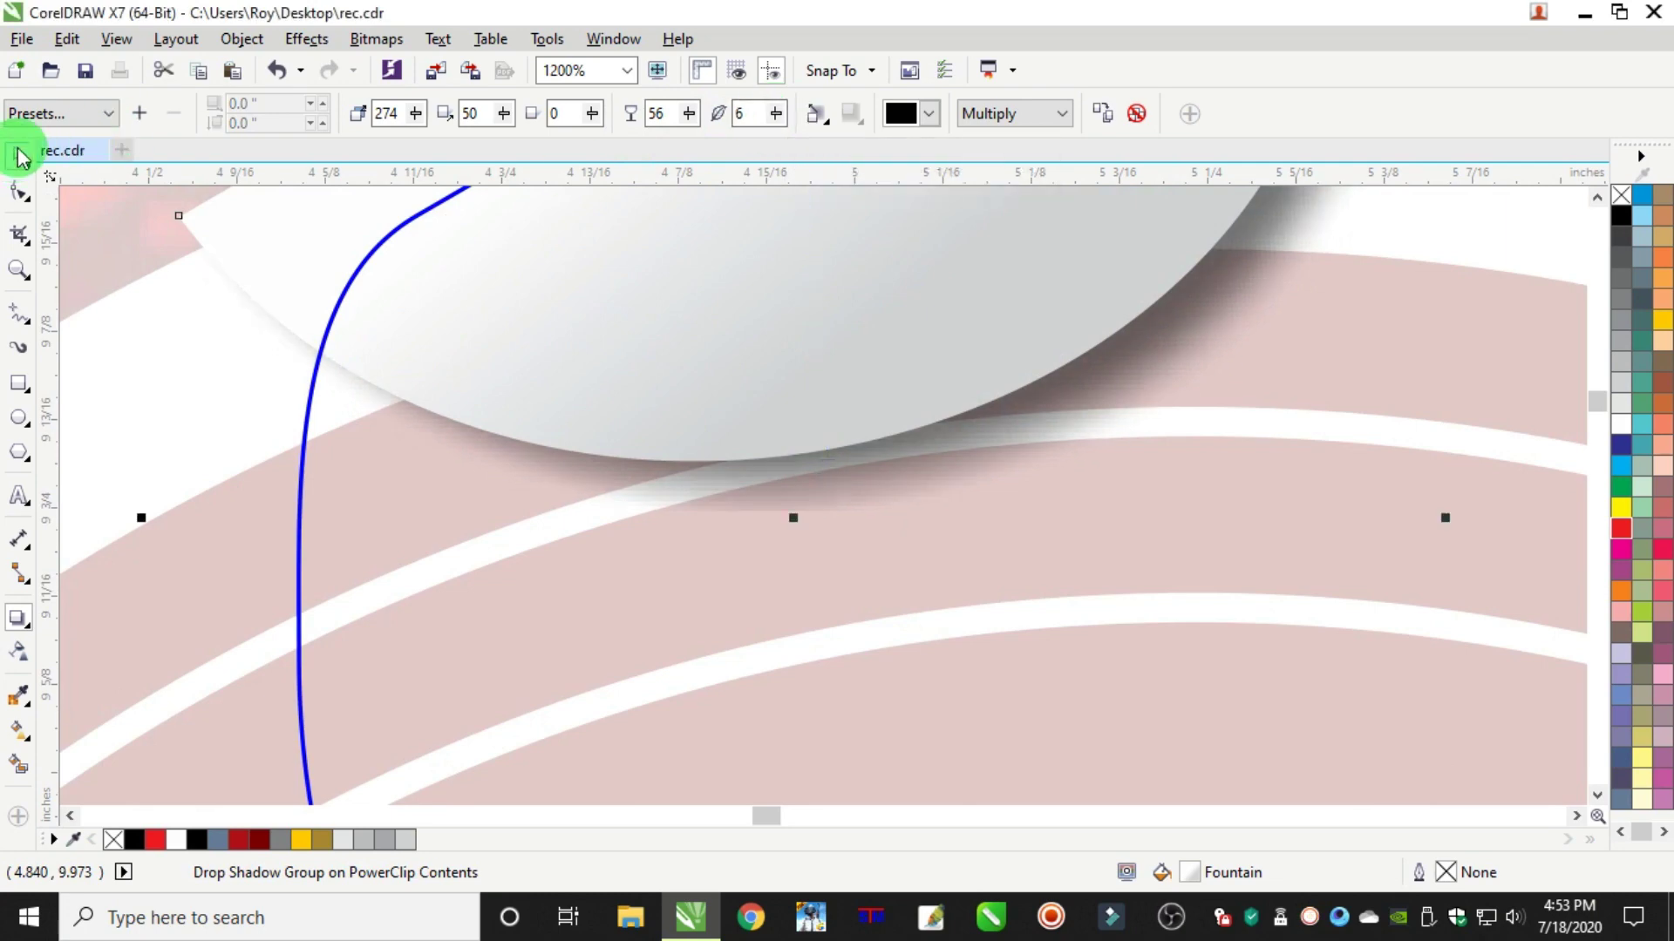
{"action": "scroll", "coordinate": [1339, 374], "scroll_direction": "down", "scroll_amount": 2}
{"action": "left_click", "coordinate": [1183, 415]}
{"action": "scroll", "coordinate": [1183, 415], "scroll_direction": "down", "scroll_amount": 1}
{"action": "scroll", "coordinate": [1461, 280], "scroll_direction": "down", "scroll_amount": 2}
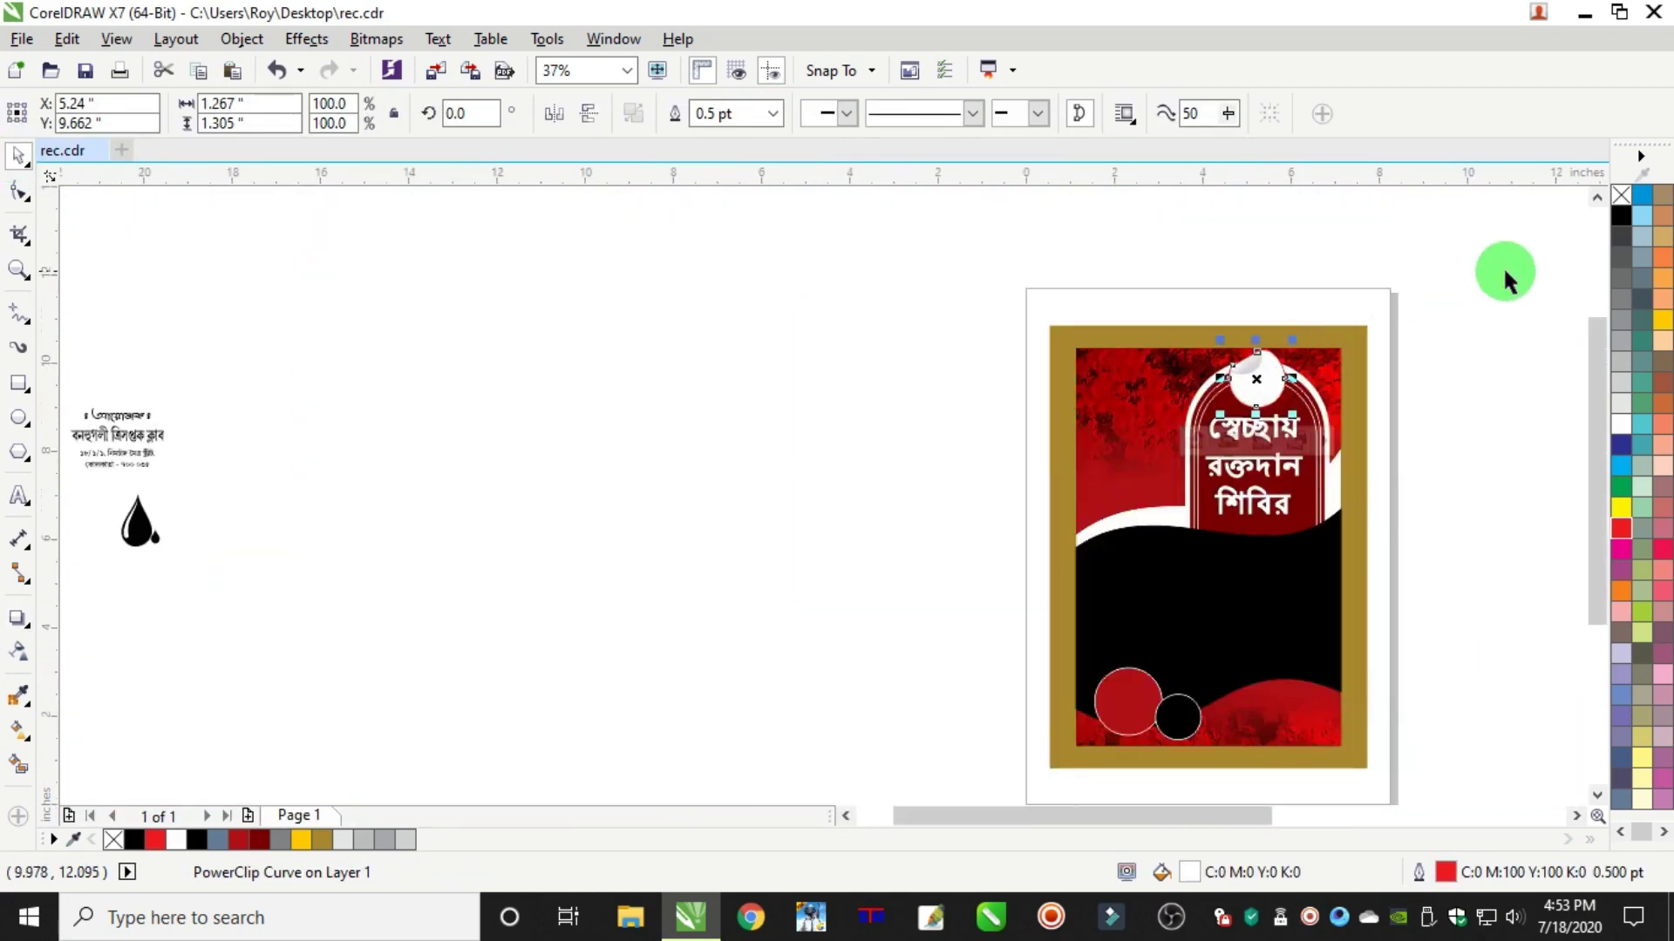
{"action": "left_click", "coordinate": [1503, 266]}
Scale the page-curl circle down about its centre to about 1.128 by 1.163 inches
{"action": "scroll", "coordinate": [1398, 347], "scroll_direction": "up", "scroll_amount": 2}
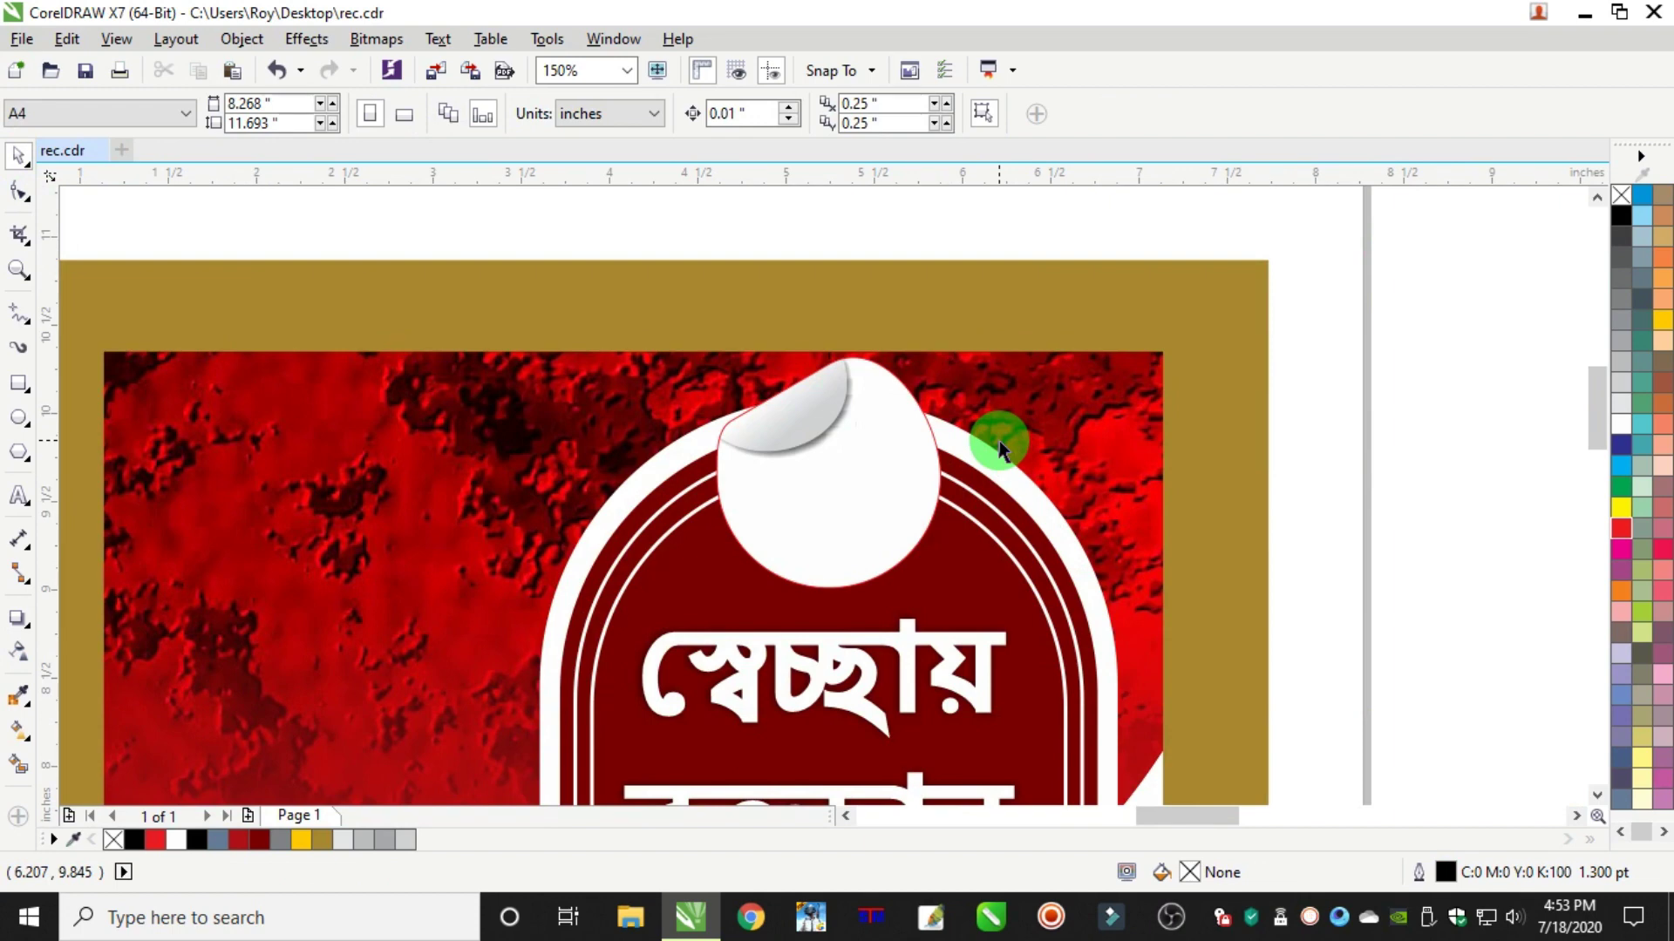
{"action": "left_click_drag", "start_coordinate": [654, 593], "coordinate": [651, 596]}
{"action": "left_click_drag", "start_coordinate": [949, 596], "coordinate": [960, 582]}
{"action": "left_click", "coordinate": [1173, 515]}
Move the three-line date text out from the prepared texts beside the page, toward the poster
{"action": "scroll", "coordinate": [1290, 480], "scroll_direction": "down", "scroll_amount": 4}
{"action": "scroll", "coordinate": [1498, 478], "scroll_direction": "up", "scroll_amount": 2}
{"action": "scroll", "coordinate": [659, 566], "scroll_direction": "down", "scroll_amount": 2}
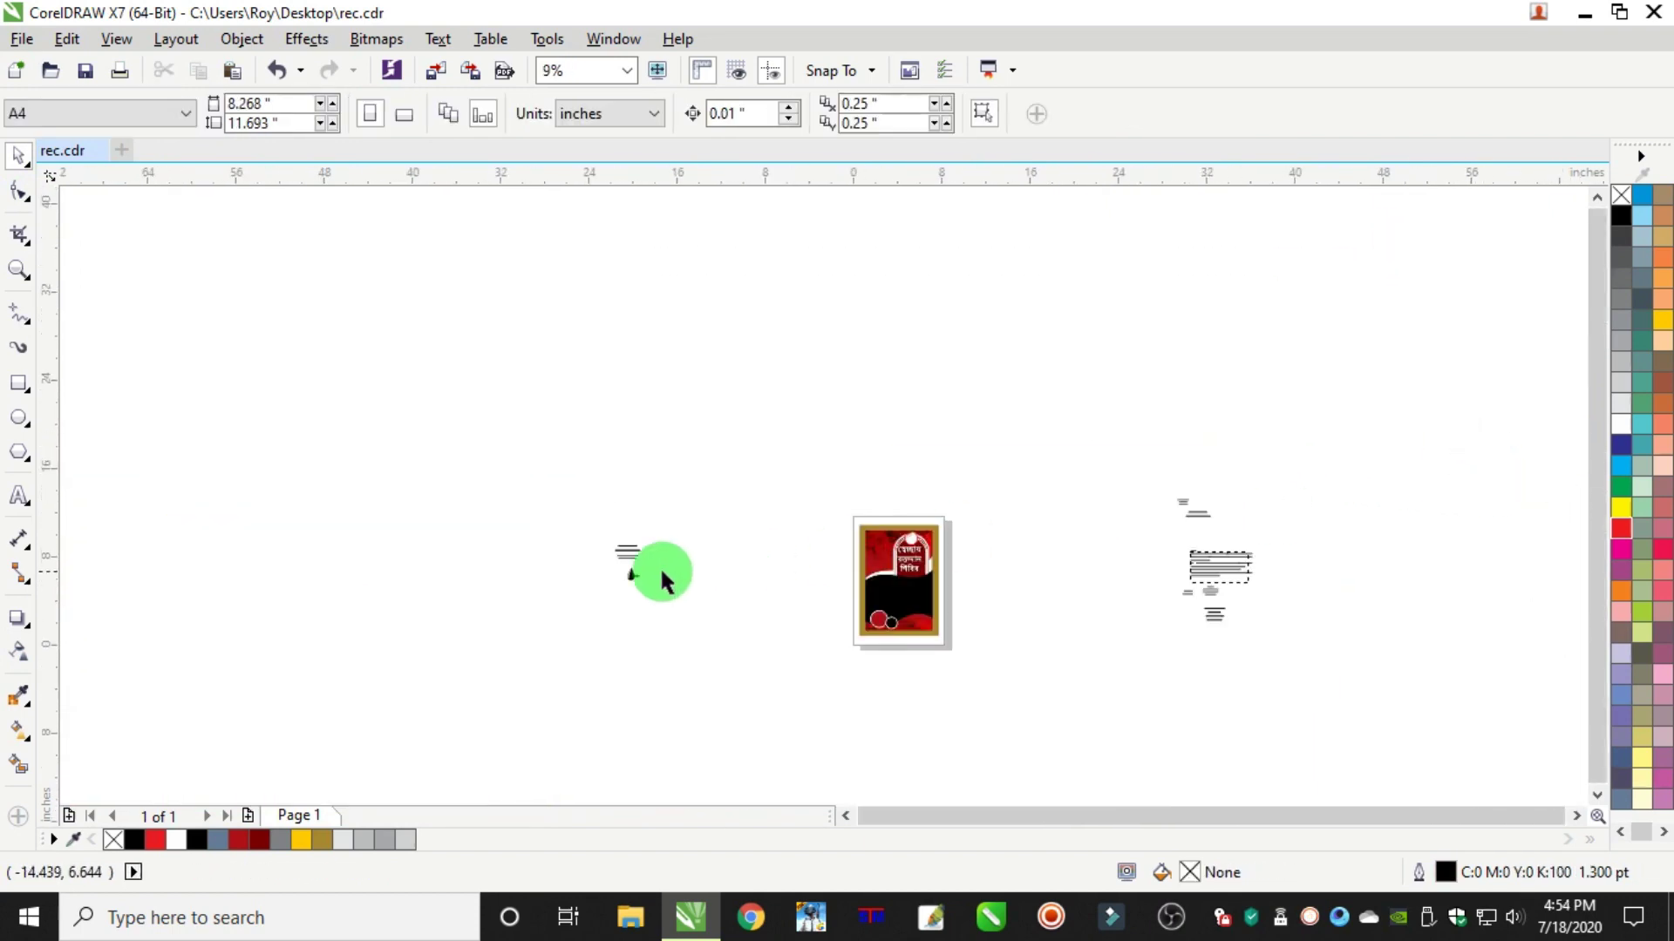
{"action": "scroll", "coordinate": [1006, 590], "scroll_direction": "up", "scroll_amount": 1}
{"action": "scroll", "coordinate": [1006, 589], "scroll_direction": "up", "scroll_amount": 2}
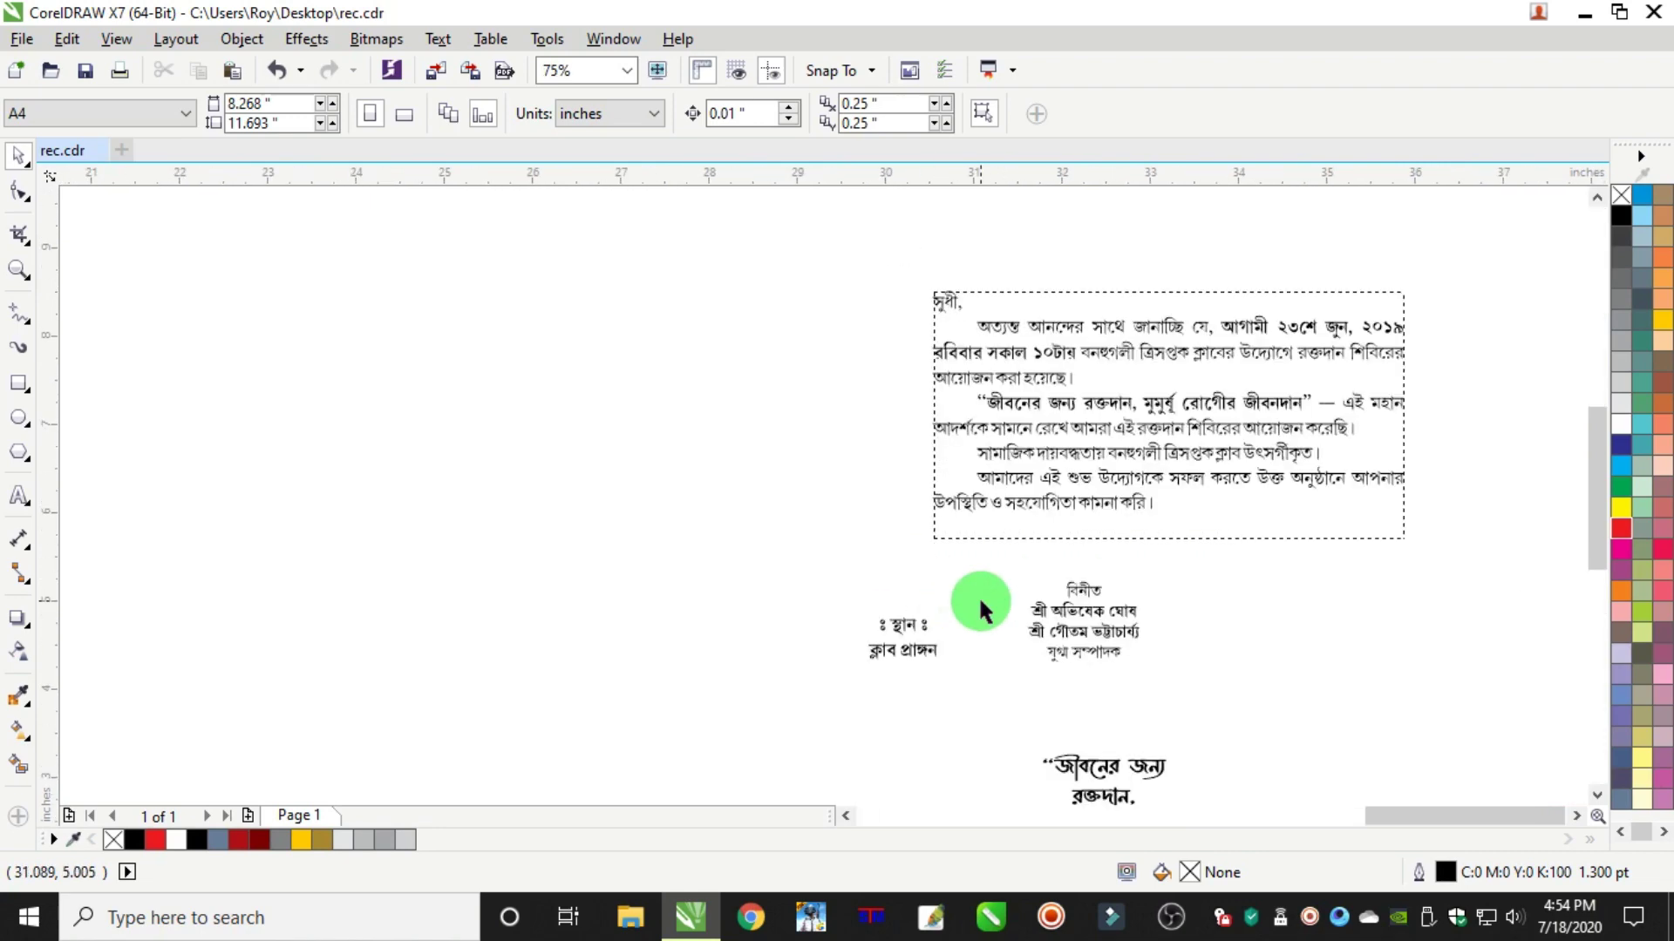
{"action": "scroll", "coordinate": [978, 594], "scroll_direction": "down", "scroll_amount": 1}
{"action": "scroll", "coordinate": [960, 261], "scroll_direction": "up", "scroll_amount": 1}
{"action": "left_click", "coordinate": [911, 266]}
{"action": "left_click_drag", "start_coordinate": [911, 265], "coordinate": [597, 405]}
{"action": "scroll", "coordinate": [657, 407], "scroll_direction": "down", "scroll_amount": 4}
{"action": "scroll", "coordinate": [557, 404], "scroll_direction": "up", "scroll_amount": 2}
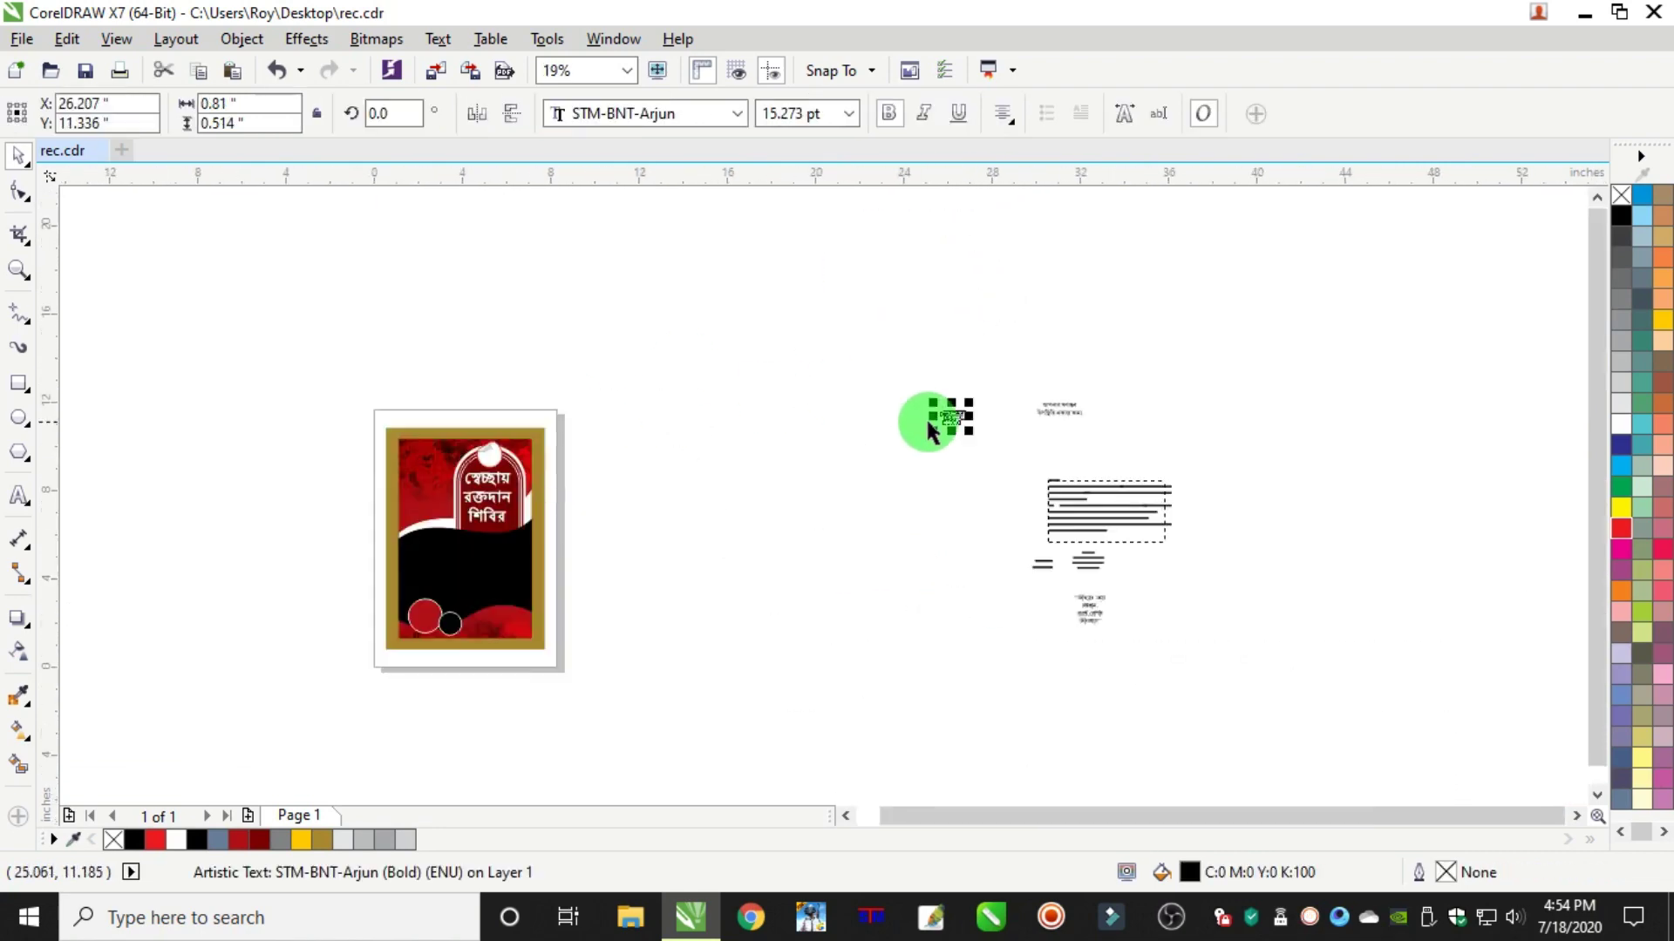
Position the date text in the page-curl circle below the flap and fill it red
{"action": "left_click_drag", "start_coordinate": [950, 420], "coordinate": [481, 452]}
{"action": "scroll", "coordinate": [471, 455], "scroll_direction": "up", "scroll_amount": 4}
{"action": "left_click_drag", "start_coordinate": [646, 404], "coordinate": [757, 485]}
{"action": "left_click", "coordinate": [1623, 532]}
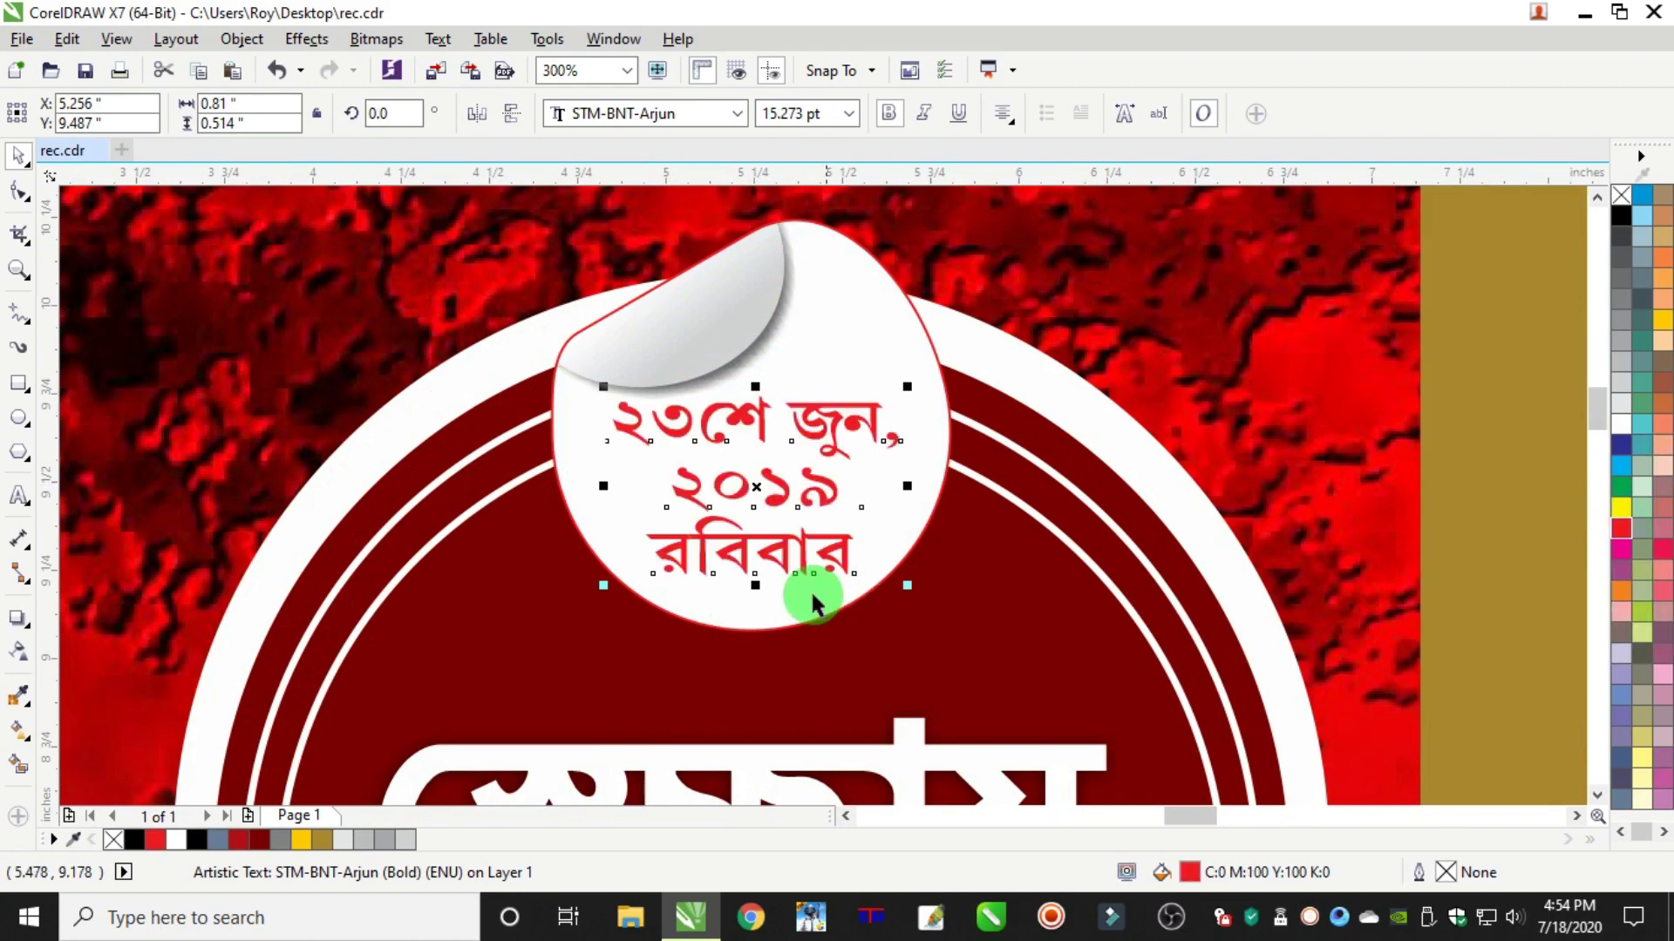
{"action": "left_click_drag", "start_coordinate": [745, 542], "coordinate": [747, 552]}
Remove the outline from the page-curl circle
{"action": "scroll", "coordinate": [757, 554], "scroll_direction": "down", "scroll_amount": 2}
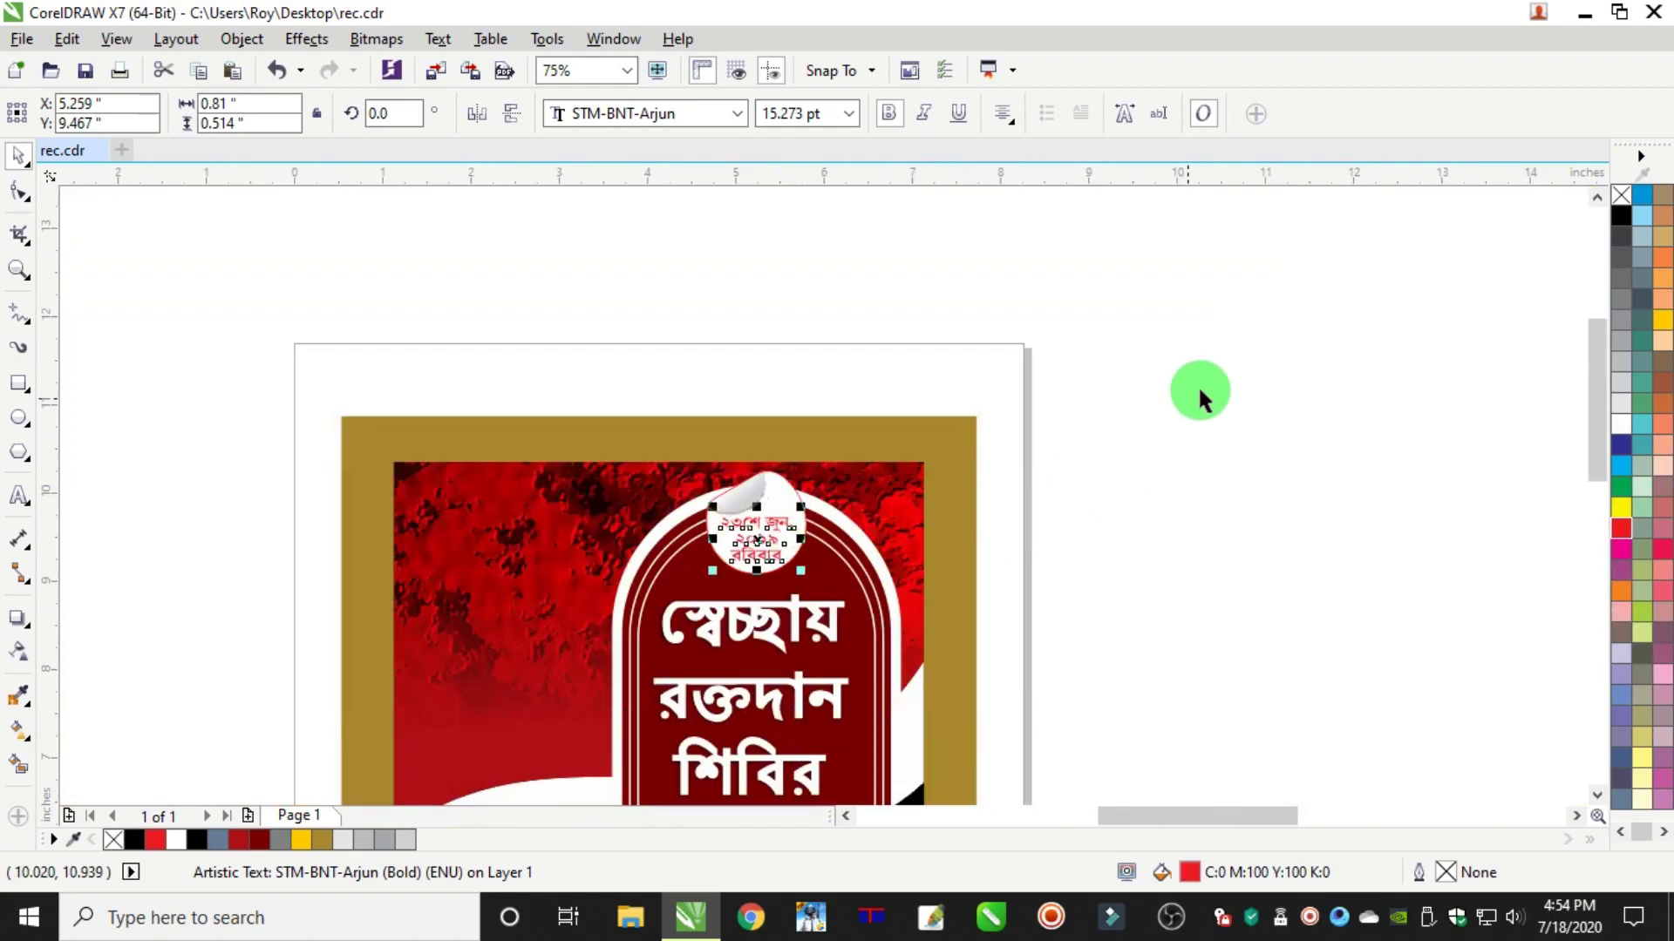
{"action": "left_click", "coordinate": [1285, 364]}
{"action": "scroll", "coordinate": [721, 511], "scroll_direction": "up", "scroll_amount": 2}
{"action": "left_click", "coordinate": [978, 428]}
{"action": "right_click", "coordinate": [1621, 195]}
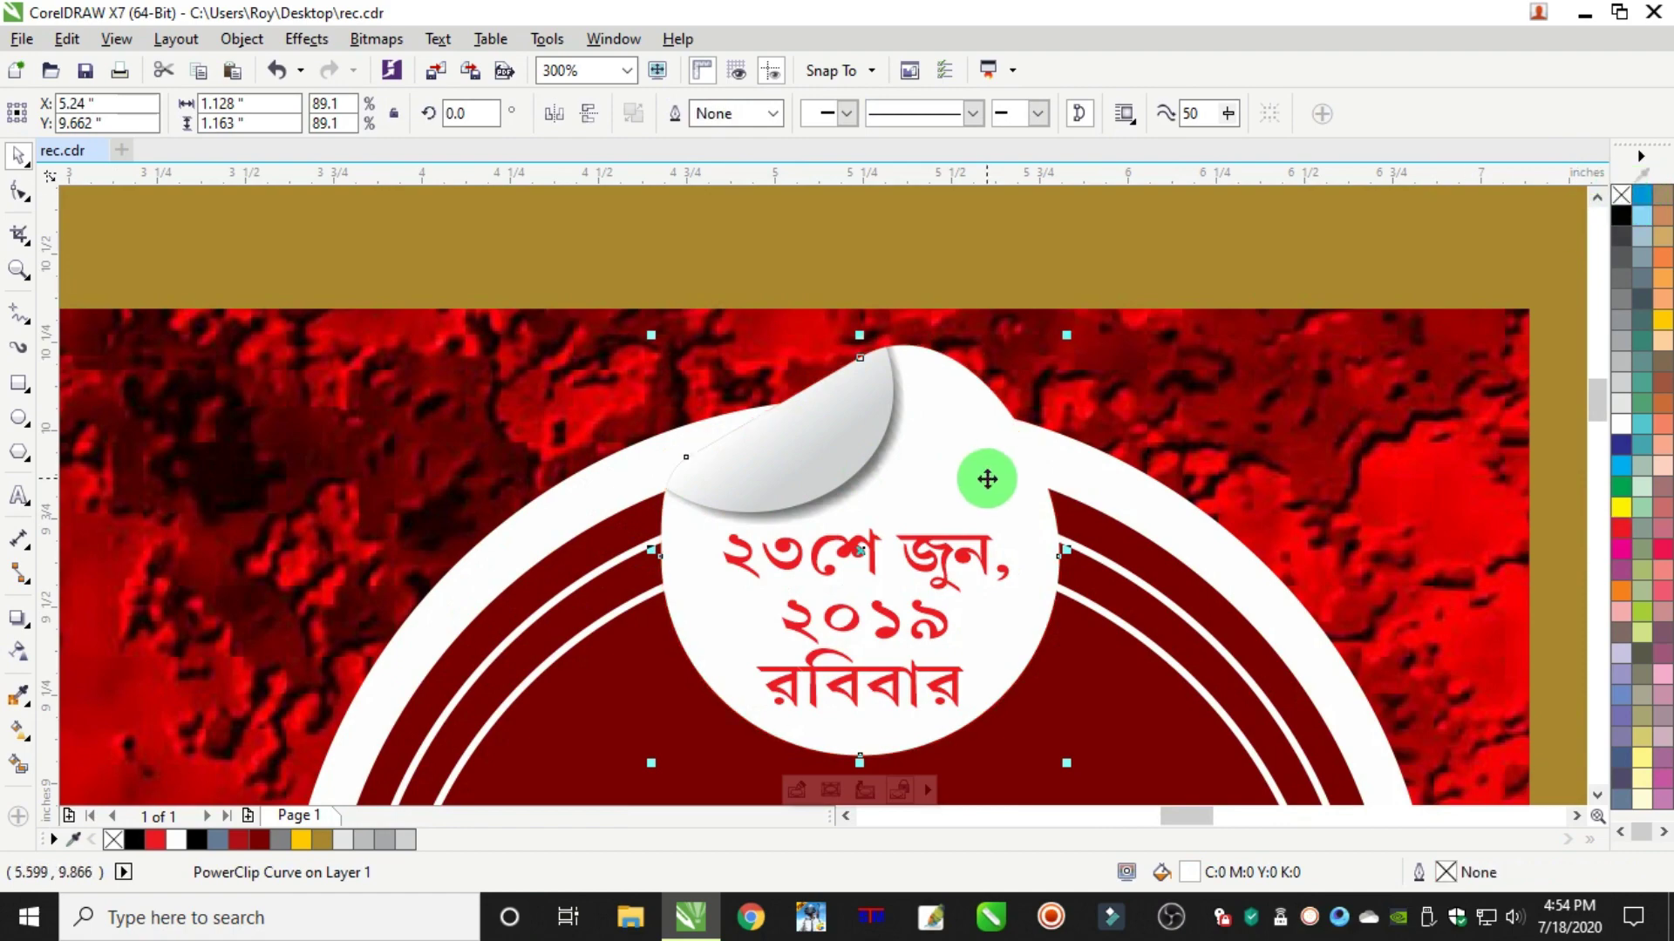
{"action": "scroll", "coordinate": [986, 478], "scroll_direction": "down", "scroll_amount": 1}
{"action": "left_click", "coordinate": [1405, 298]}
{"action": "scroll", "coordinate": [1405, 301], "scroll_direction": "down", "scroll_amount": 1}
{"action": "scroll", "coordinate": [1400, 401], "scroll_direction": "up", "scroll_amount": 1}
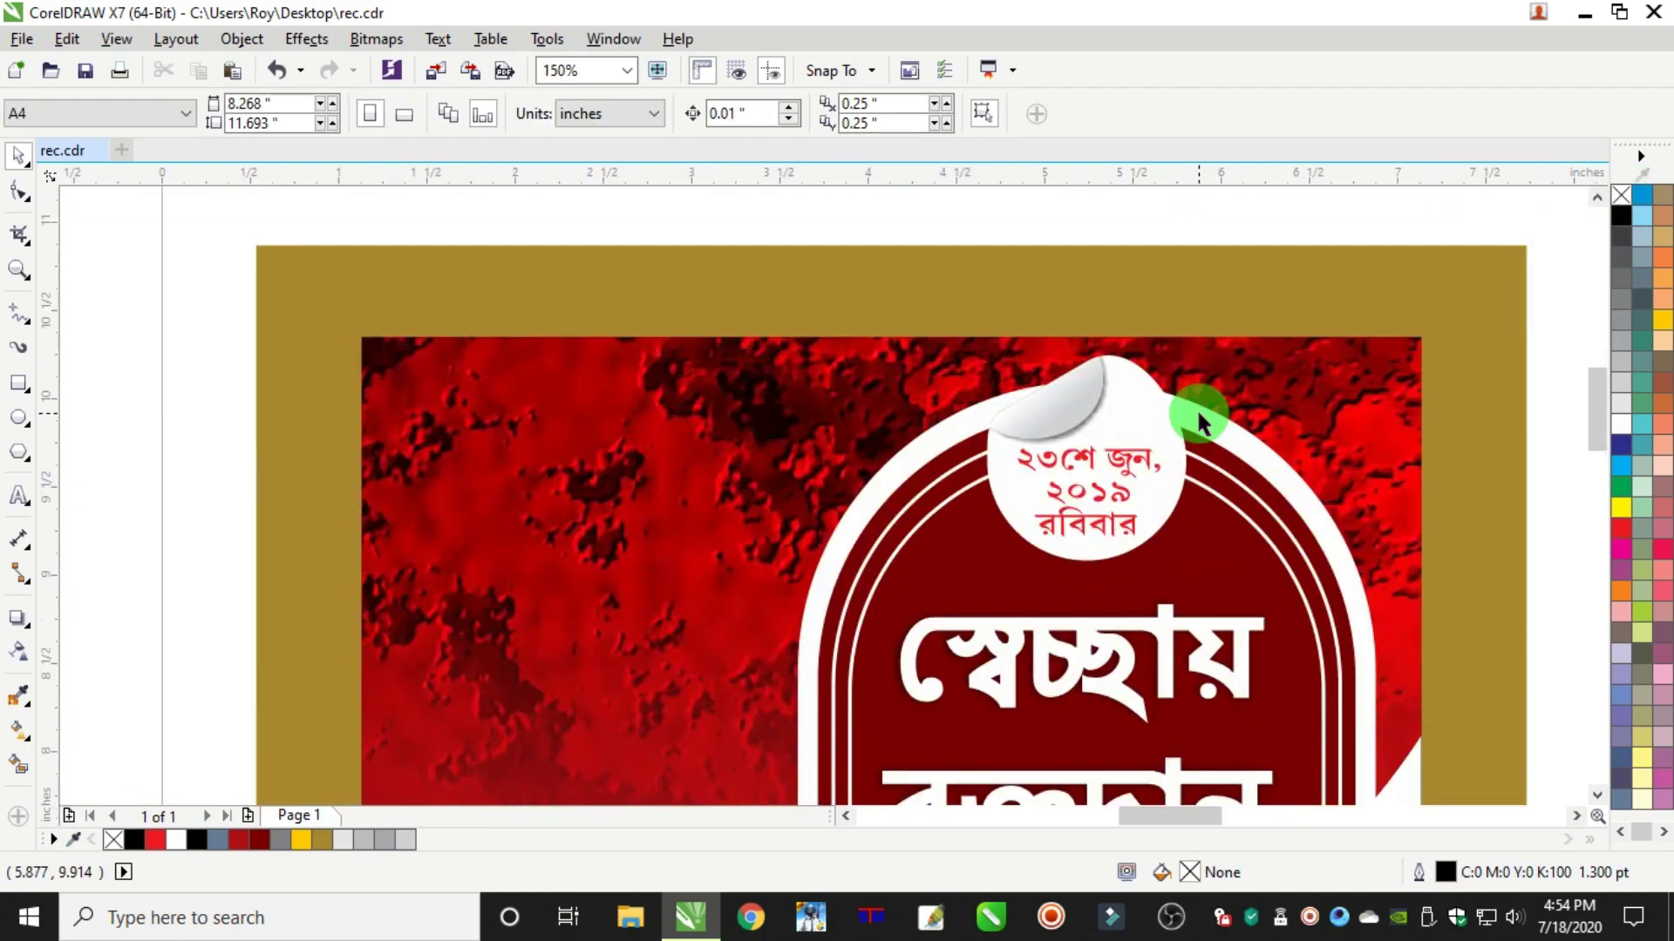
Open the circle's clipped contents and set the flap shadow's feathering to 11 and its opacity to 43
{"action": "scroll", "coordinate": [1196, 406], "scroll_direction": "up", "scroll_amount": 1}
{"action": "left_click", "coordinate": [1104, 396]}
{"action": "double_click", "coordinate": [1035, 400]}
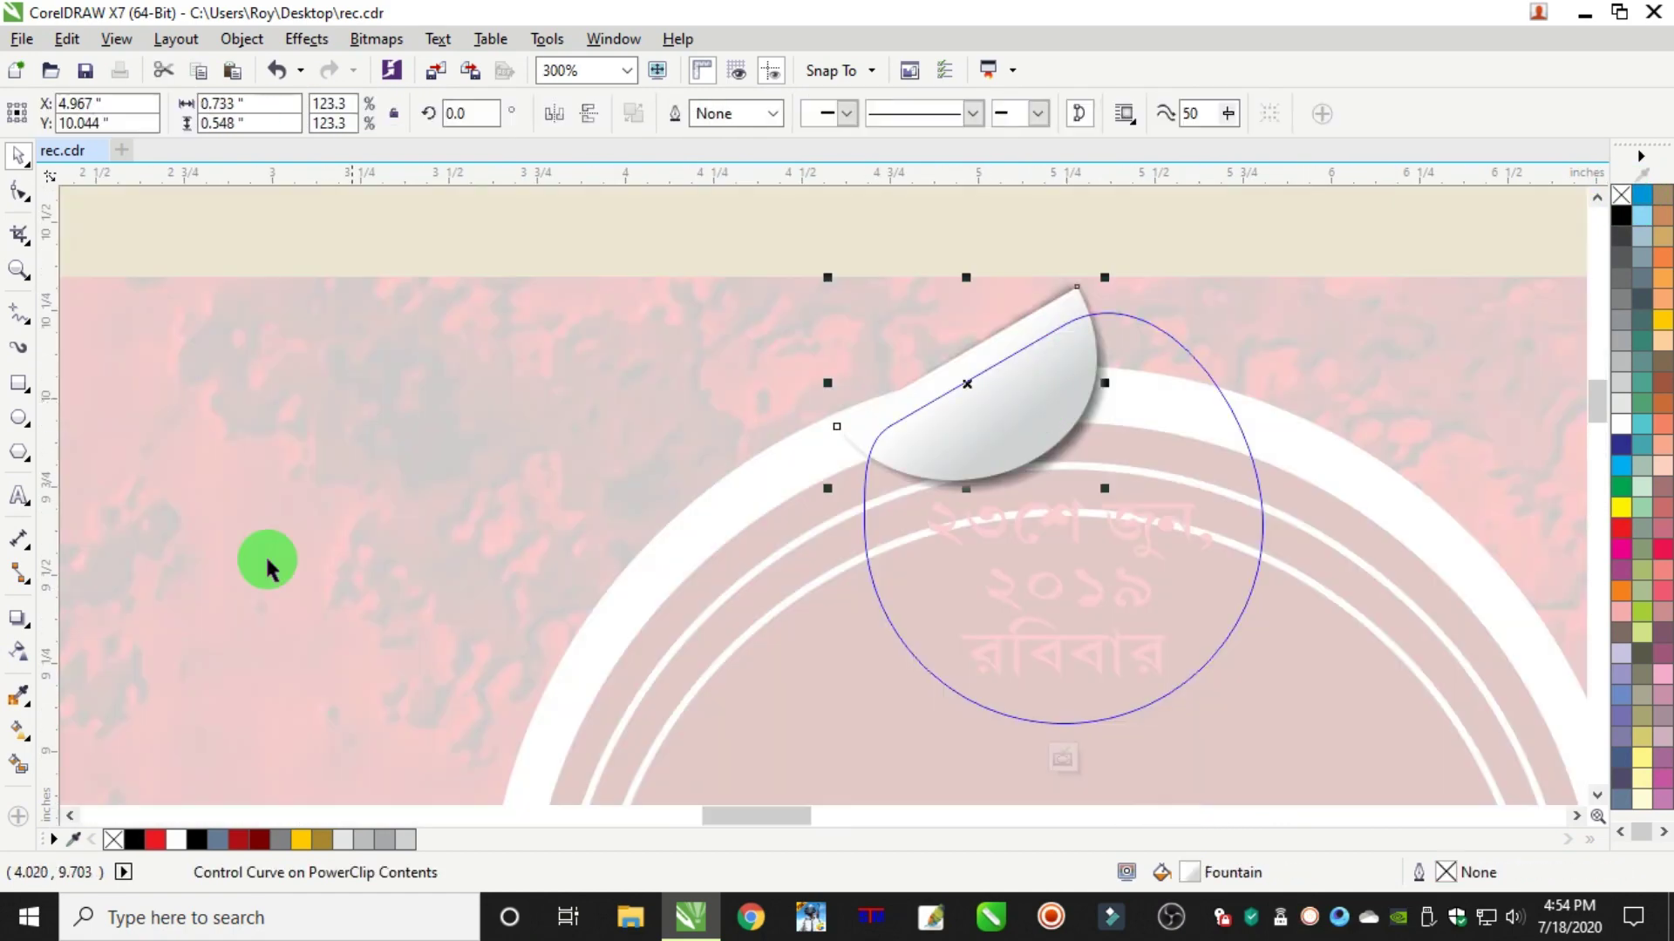
{"action": "left_click", "coordinate": [29, 620]}
{"action": "left_click", "coordinate": [1009, 418]}
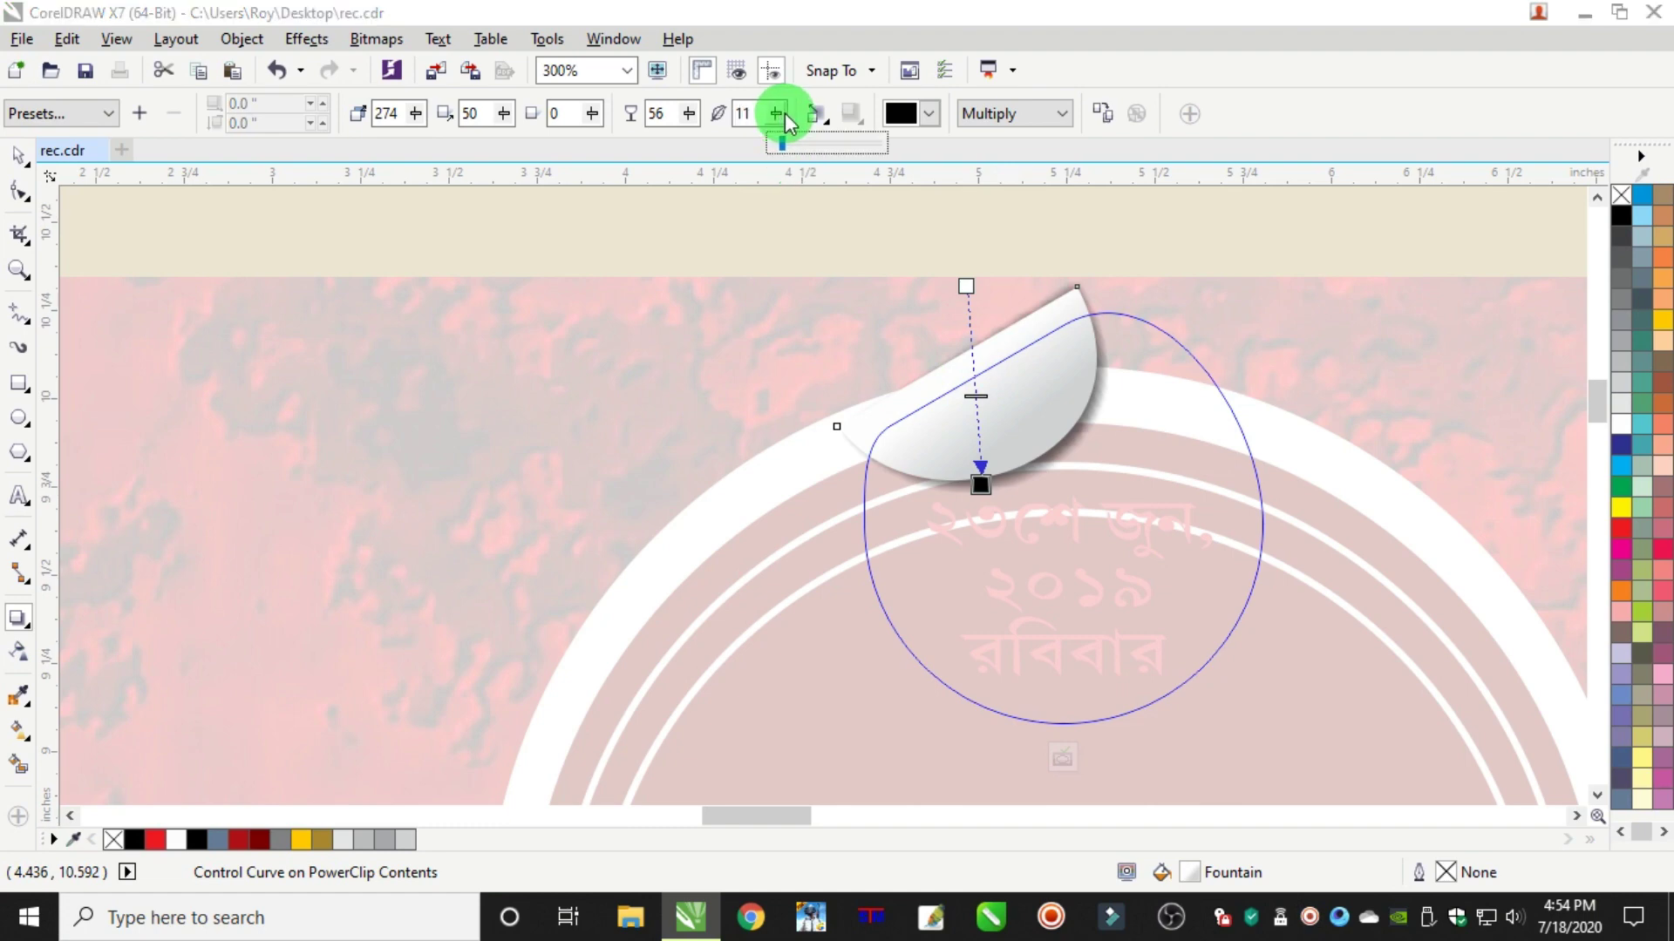
{"action": "left_click", "coordinate": [689, 115]}
{"action": "left_click_drag", "start_coordinate": [690, 117], "coordinate": [682, 120]}
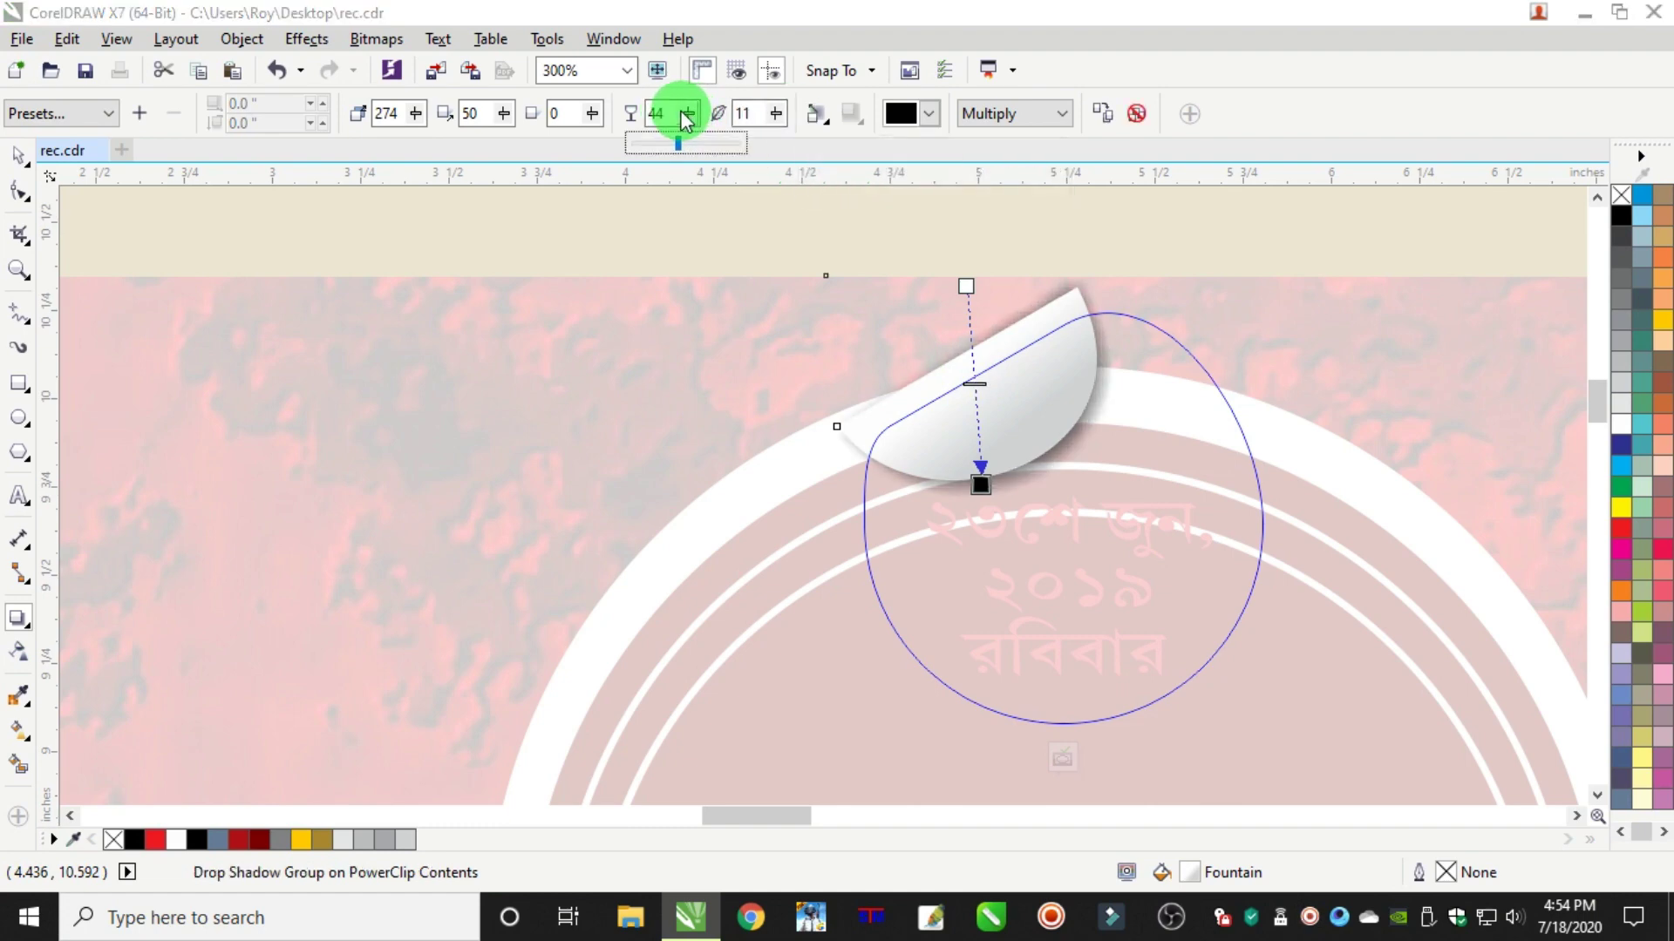
Change the flap shadow's colour to dark gray, set its opacity to 47 and finish editing the clipped contents
{"action": "left_click", "coordinate": [903, 113]}
{"action": "left_click", "coordinate": [934, 136]}
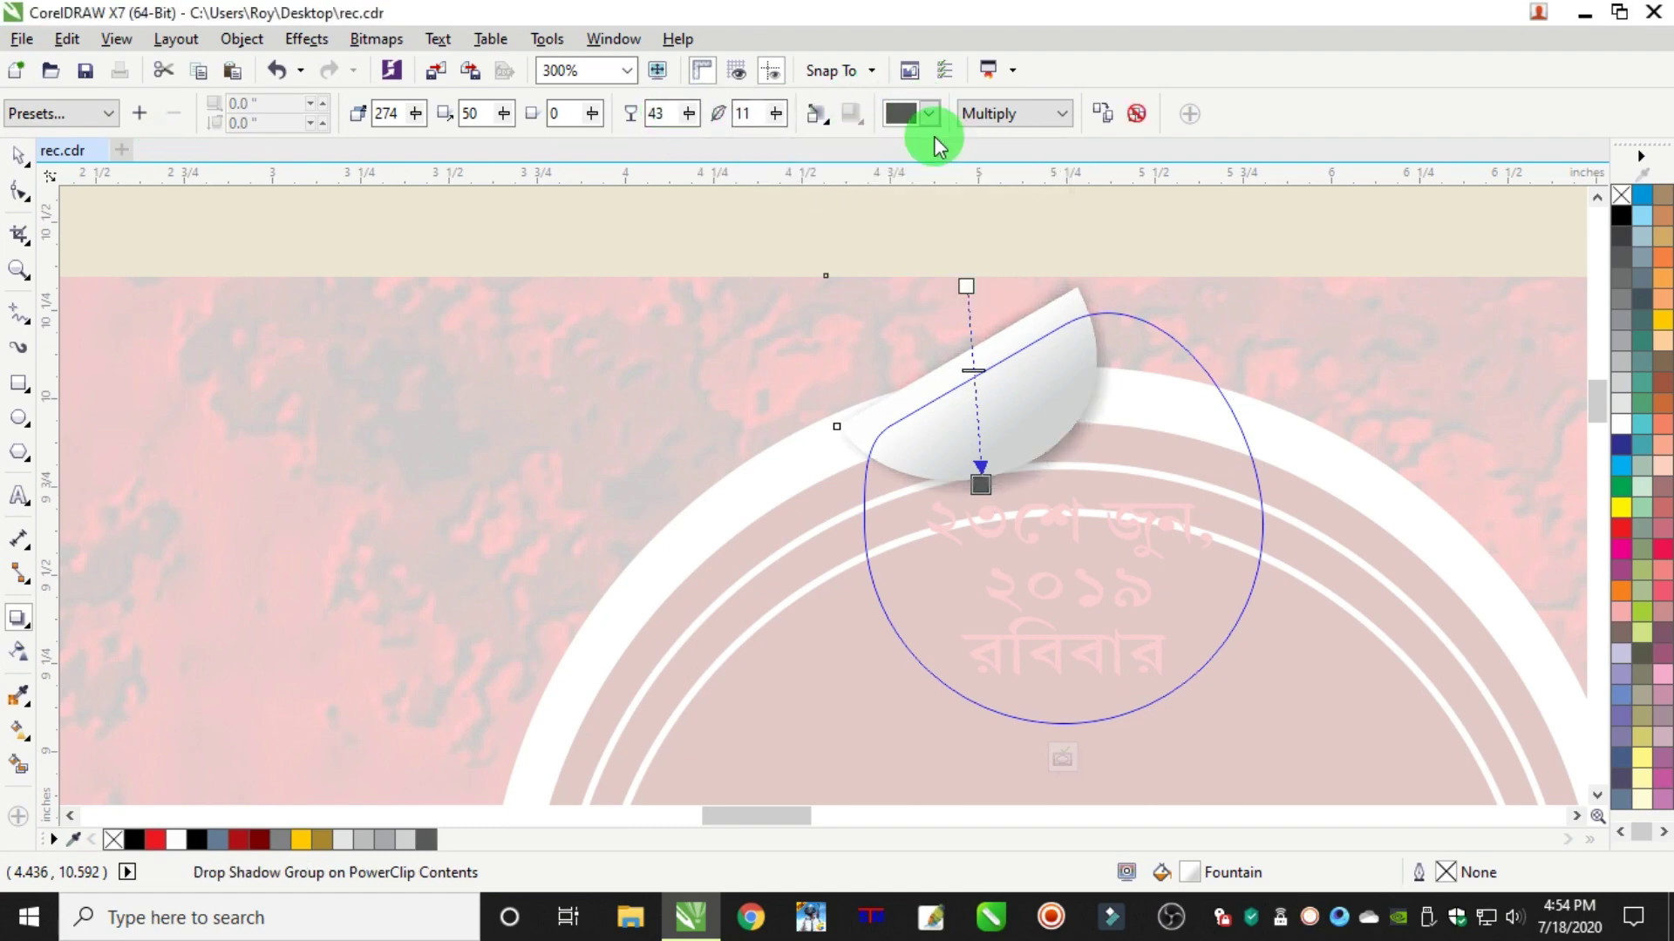
{"action": "left_click", "coordinate": [695, 120]}
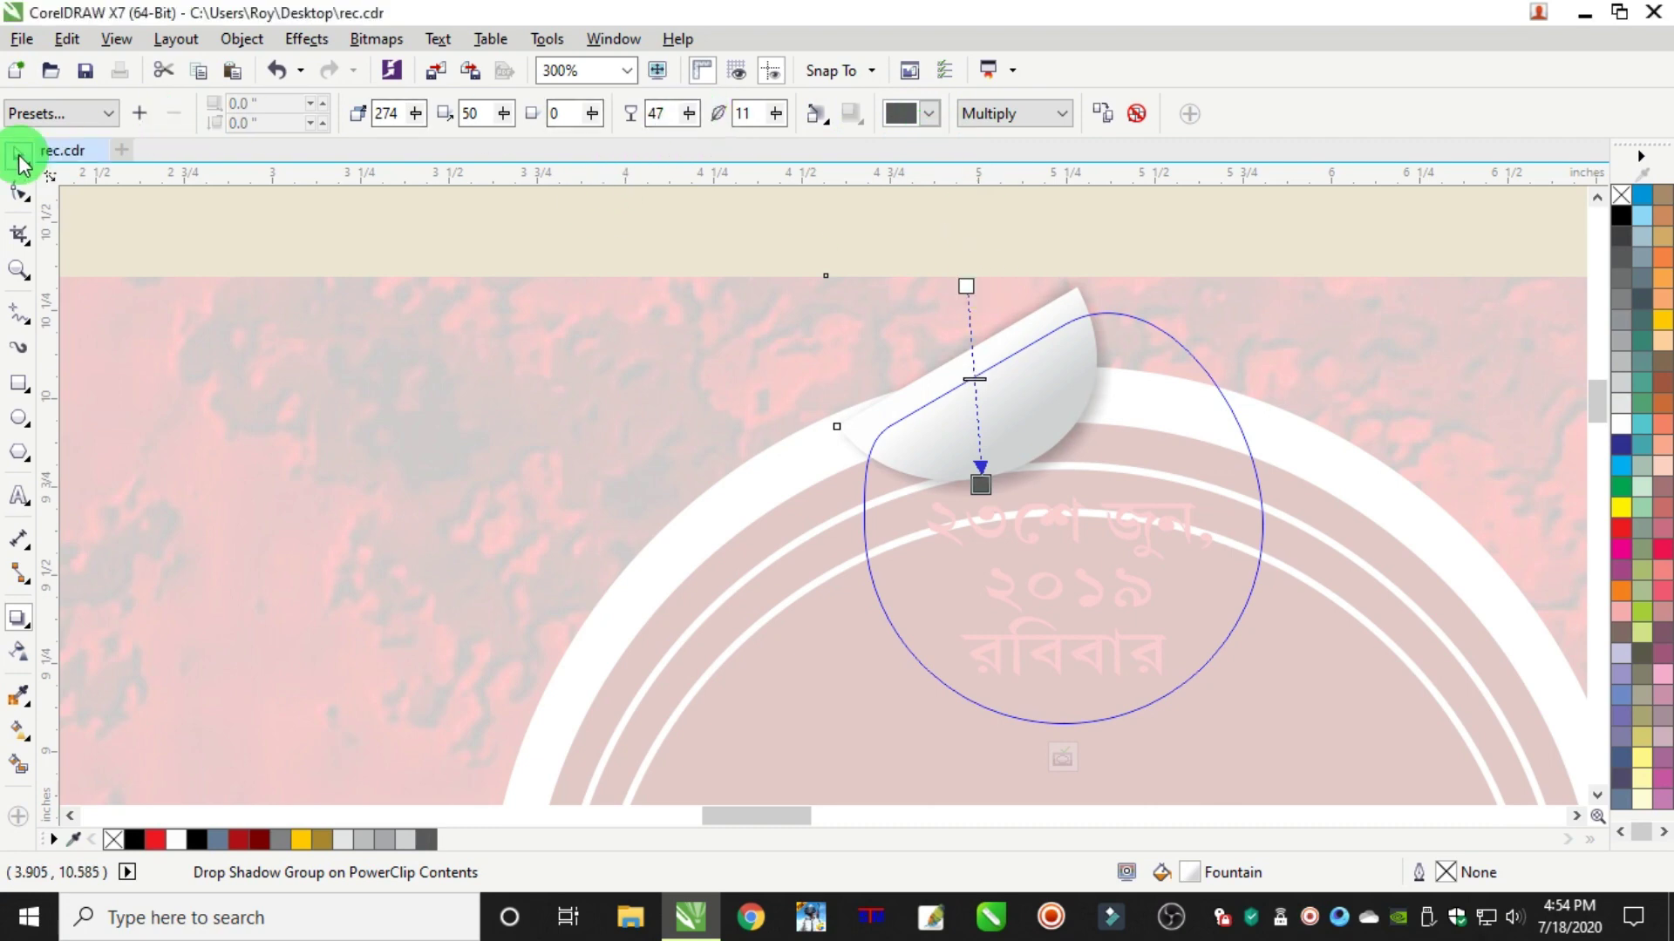
{"action": "left_click", "coordinate": [22, 158]}
{"action": "left_click", "coordinate": [1414, 320], "text": "ctrl"}
{"action": "scroll", "coordinate": [1270, 336], "scroll_direction": "down", "scroll_amount": 1}
{"action": "scroll", "coordinate": [1246, 325], "scroll_direction": "up", "scroll_amount": 1}
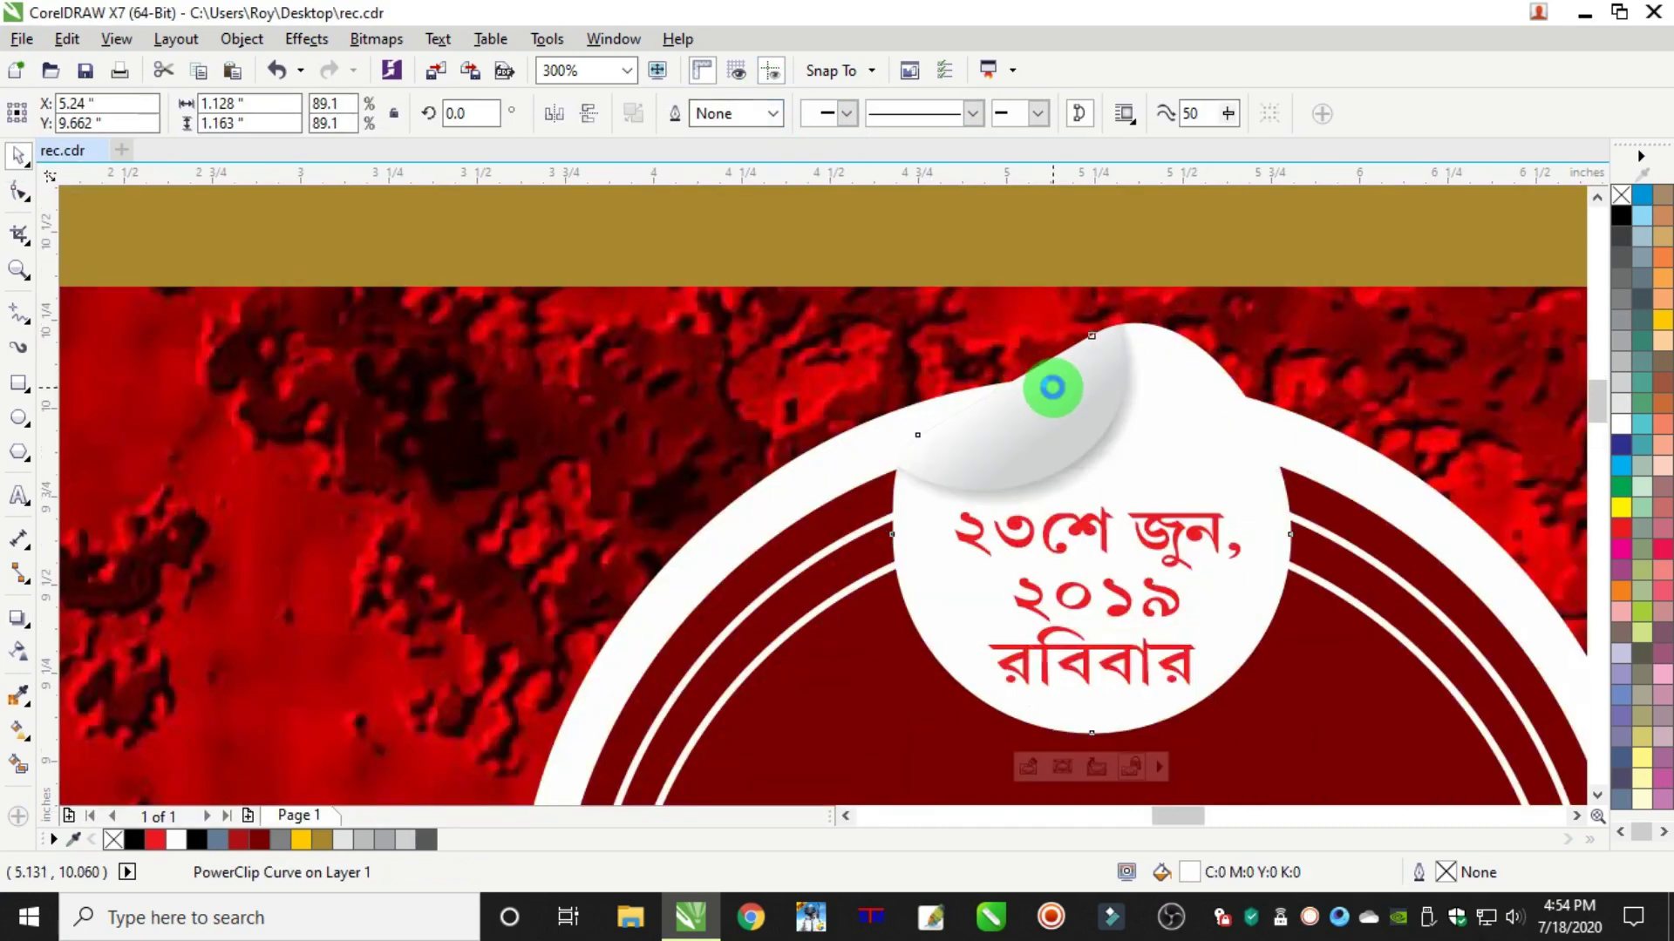
Reopen the clipped contents and give the flap shadow a darker gray with opacity 49 and feathering 3
{"action": "double_click", "coordinate": [1050, 384]}
{"action": "left_click", "coordinate": [29, 618]}
{"action": "left_click", "coordinate": [928, 115]}
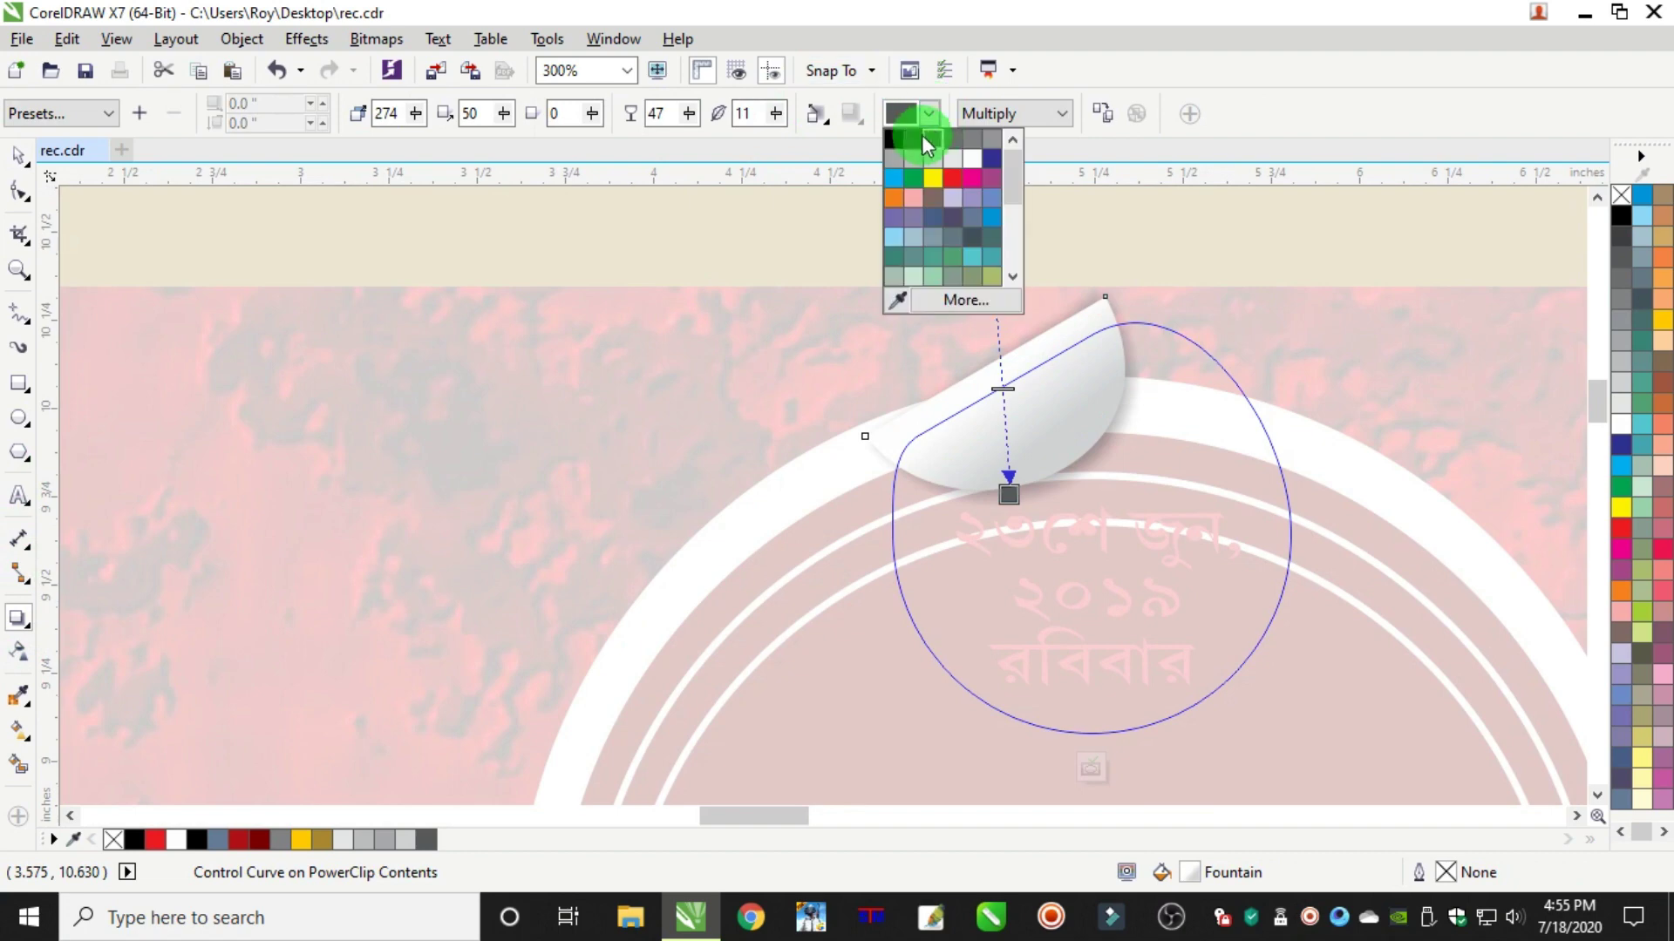
{"action": "left_click", "coordinate": [920, 136]}
{"action": "left_click_drag", "start_coordinate": [774, 112], "coordinate": [767, 112]}
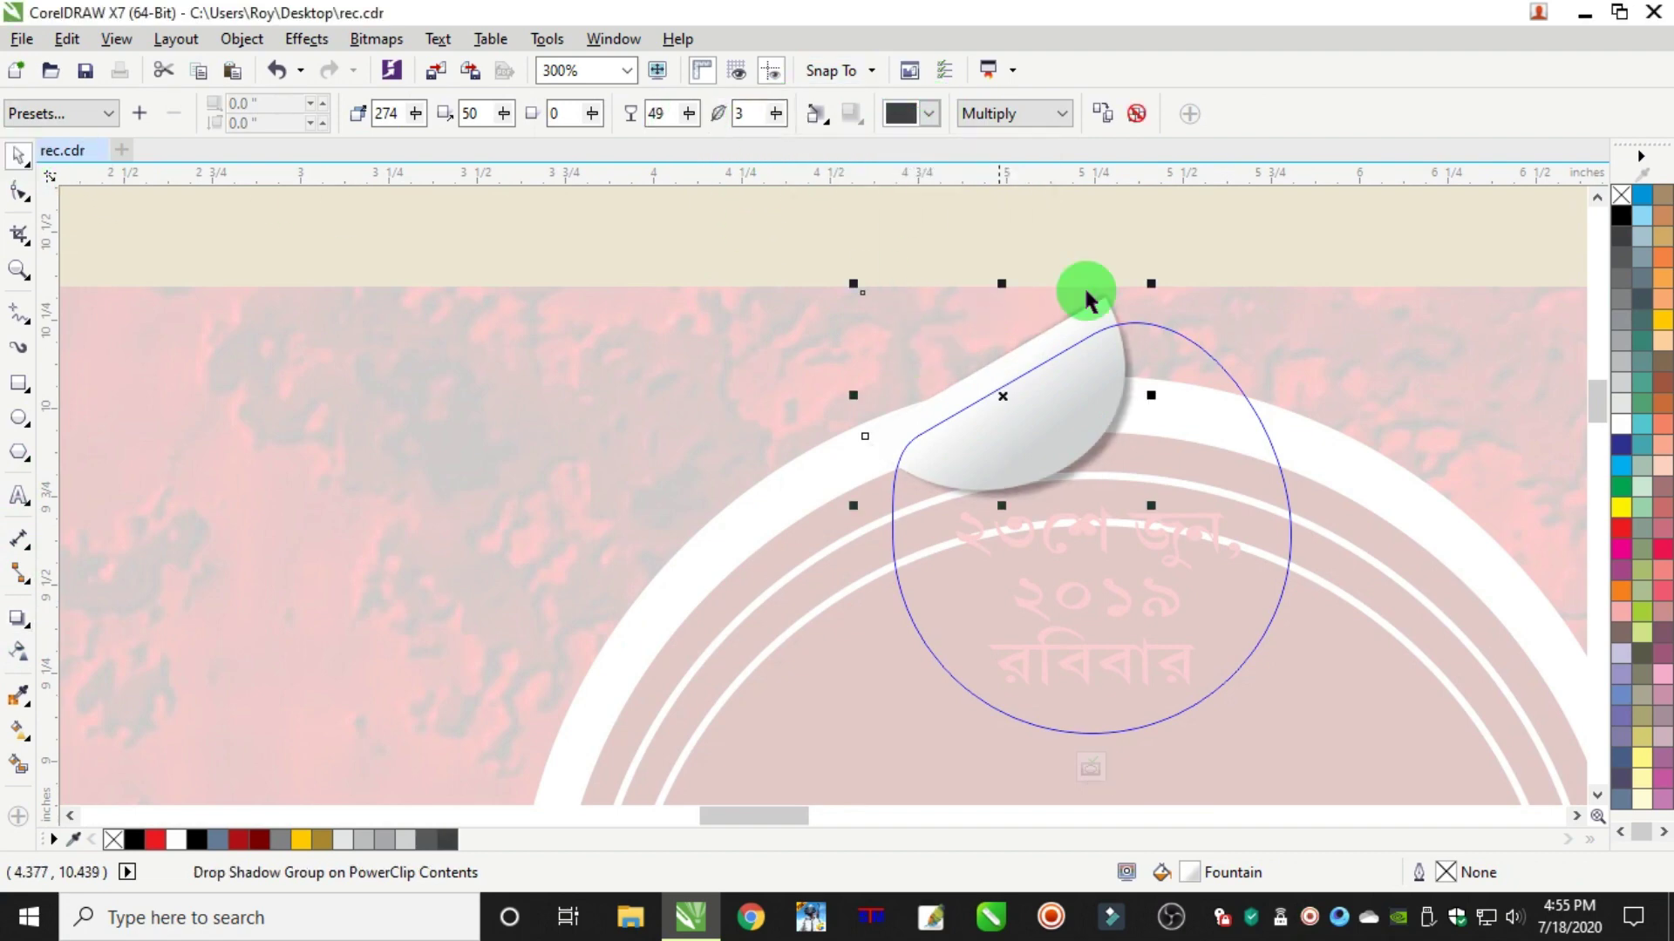
{"action": "scroll", "coordinate": [1360, 265], "scroll_direction": "down", "scroll_amount": 2}
{"action": "left_click", "coordinate": [679, 329], "text": "ctrl"}
{"action": "scroll", "coordinate": [1433, 235], "scroll_direction": "up", "scroll_amount": 1}
{"action": "left_click", "coordinate": [270, 398]}
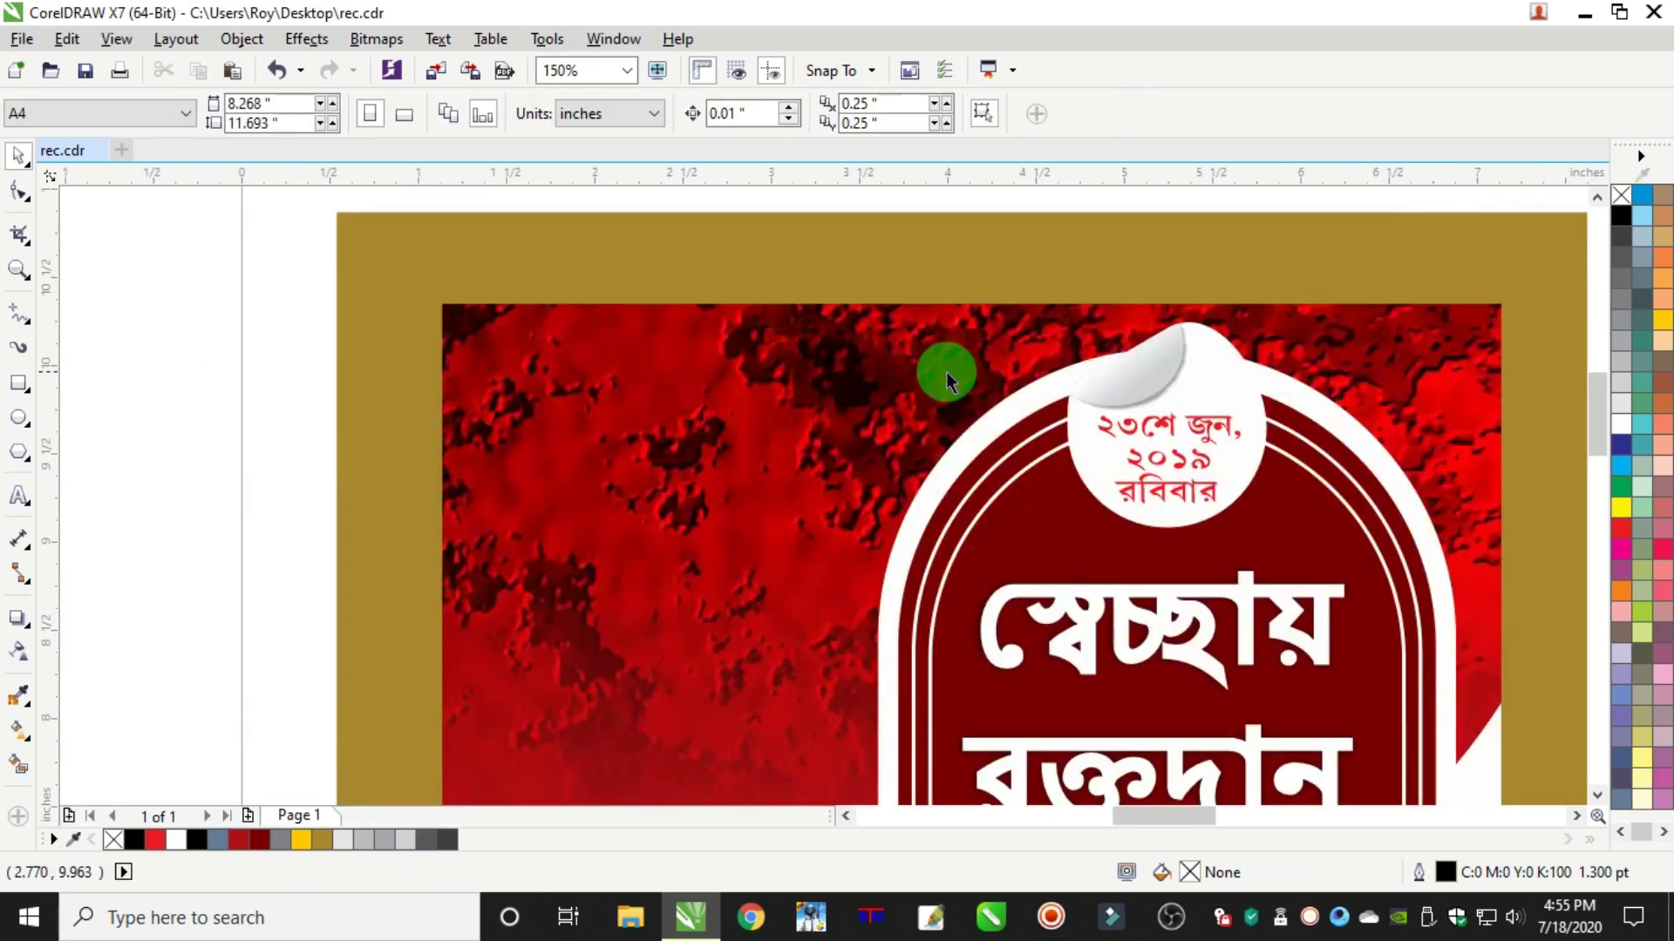
Move the blood drop artwork onto the poster's red area beside the arch and enlarge it to about 0.97 by 1.27 inches
{"action": "scroll", "coordinate": [945, 372], "scroll_direction": "down", "scroll_amount": 1}
{"action": "scroll", "coordinate": [1281, 375], "scroll_direction": "up", "scroll_amount": 1}
{"action": "scroll", "coordinate": [1028, 318], "scroll_direction": "up", "scroll_amount": 2}
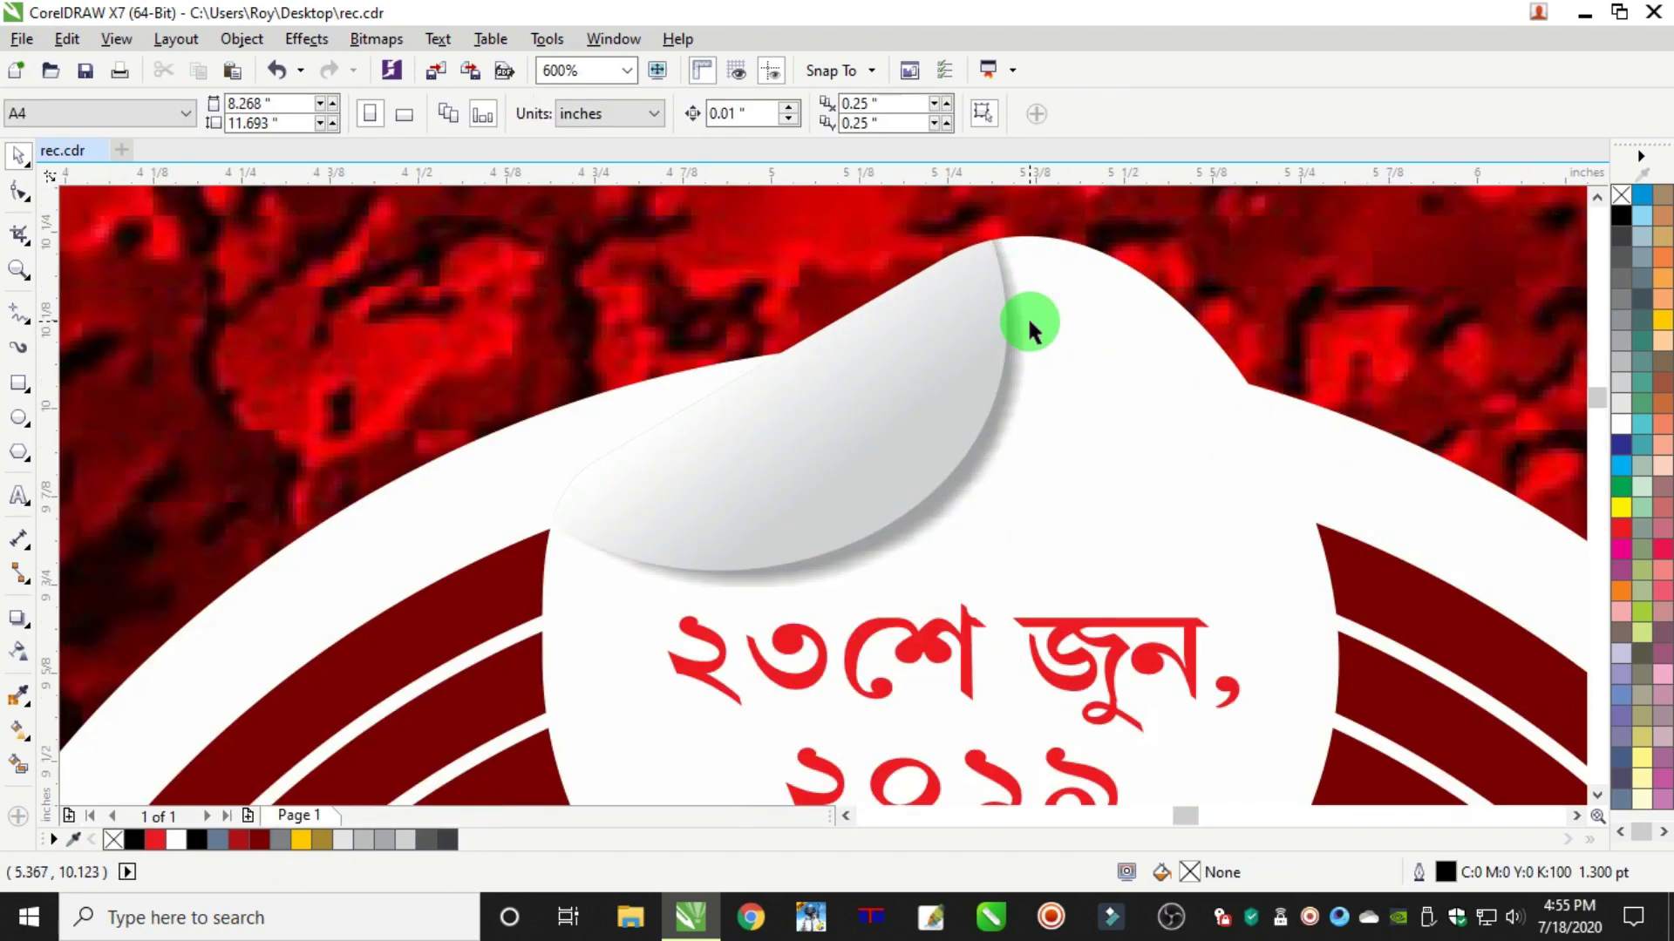
{"action": "scroll", "coordinate": [1027, 315], "scroll_direction": "down", "scroll_amount": 4}
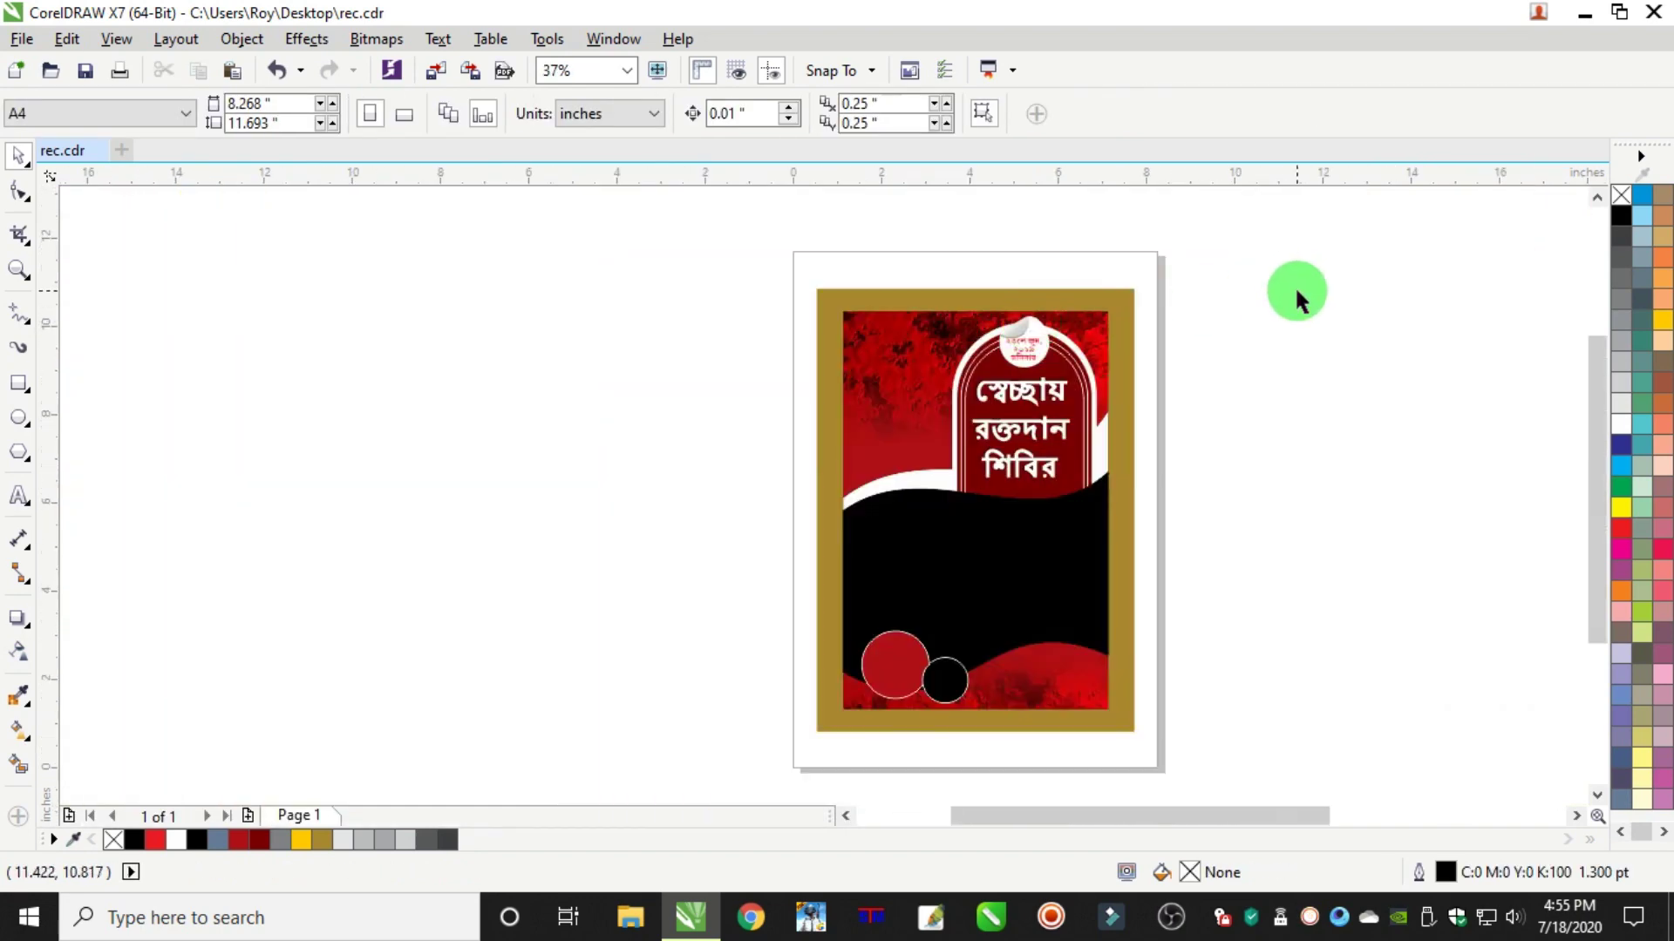
{"action": "scroll", "coordinate": [1296, 291], "scroll_direction": "down", "scroll_amount": 2}
{"action": "scroll", "coordinate": [956, 316], "scroll_direction": "up", "scroll_amount": 2}
{"action": "left_click_drag", "start_coordinate": [979, 362], "coordinate": [829, 491]}
{"action": "scroll", "coordinate": [1029, 456], "scroll_direction": "down", "scroll_amount": 1}
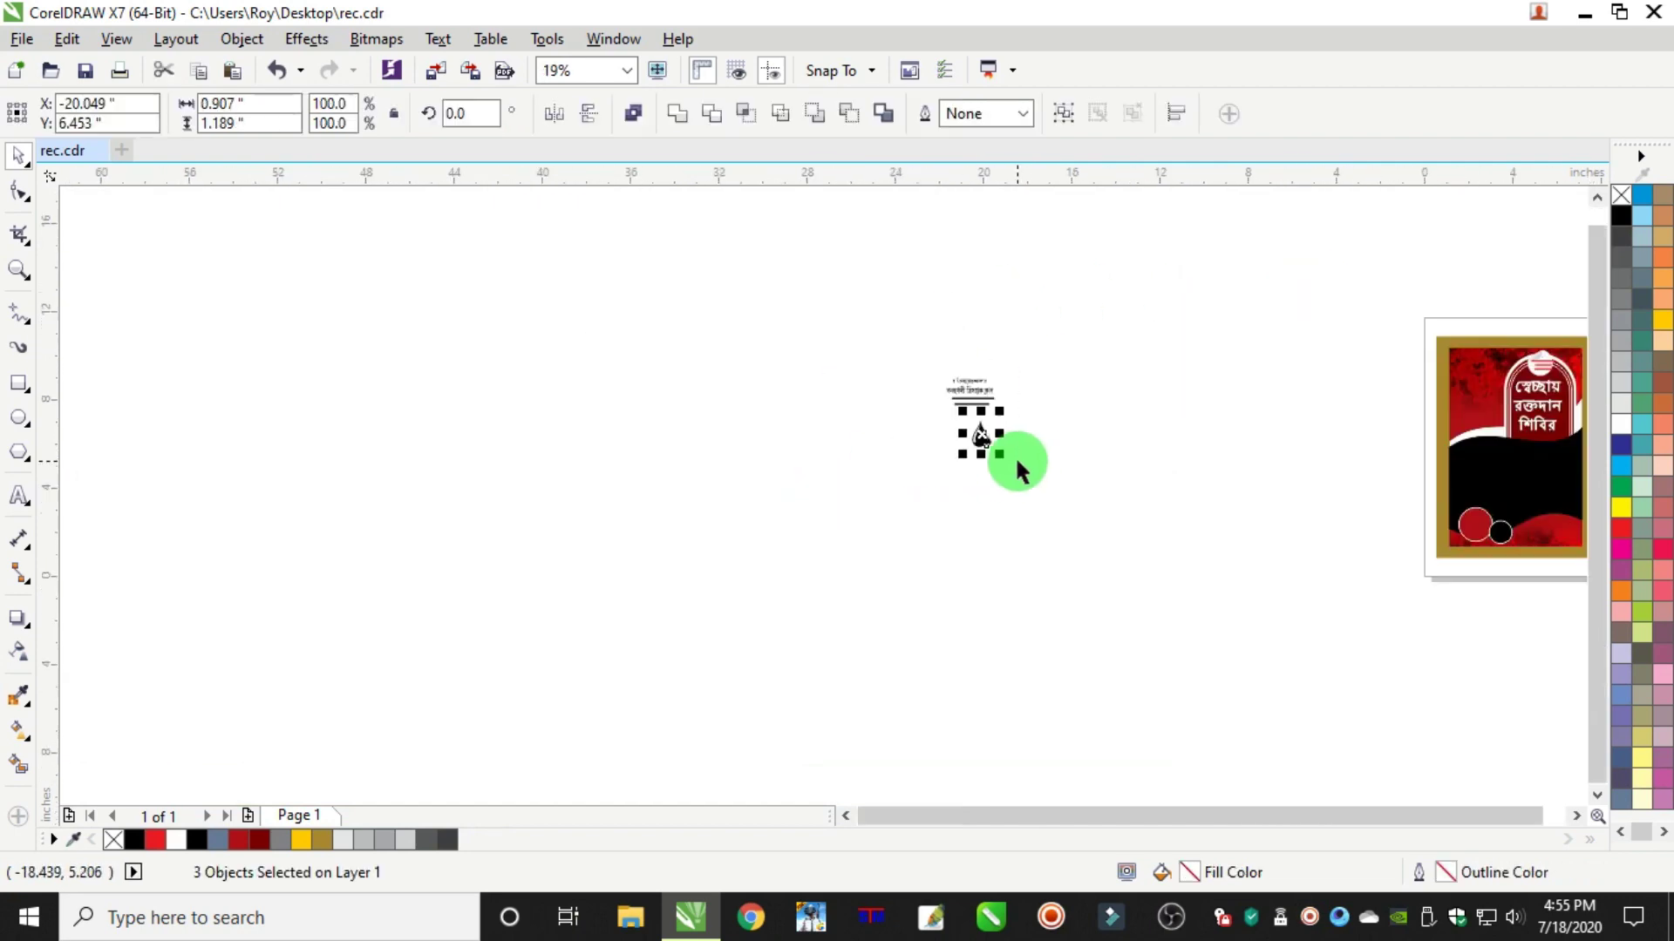
{"action": "left_click_drag", "start_coordinate": [974, 443], "coordinate": [1486, 369]}
{"action": "scroll", "coordinate": [1531, 359], "scroll_direction": "up", "scroll_amount": 3}
{"action": "left_click_drag", "start_coordinate": [1137, 397], "coordinate": [1080, 459]}
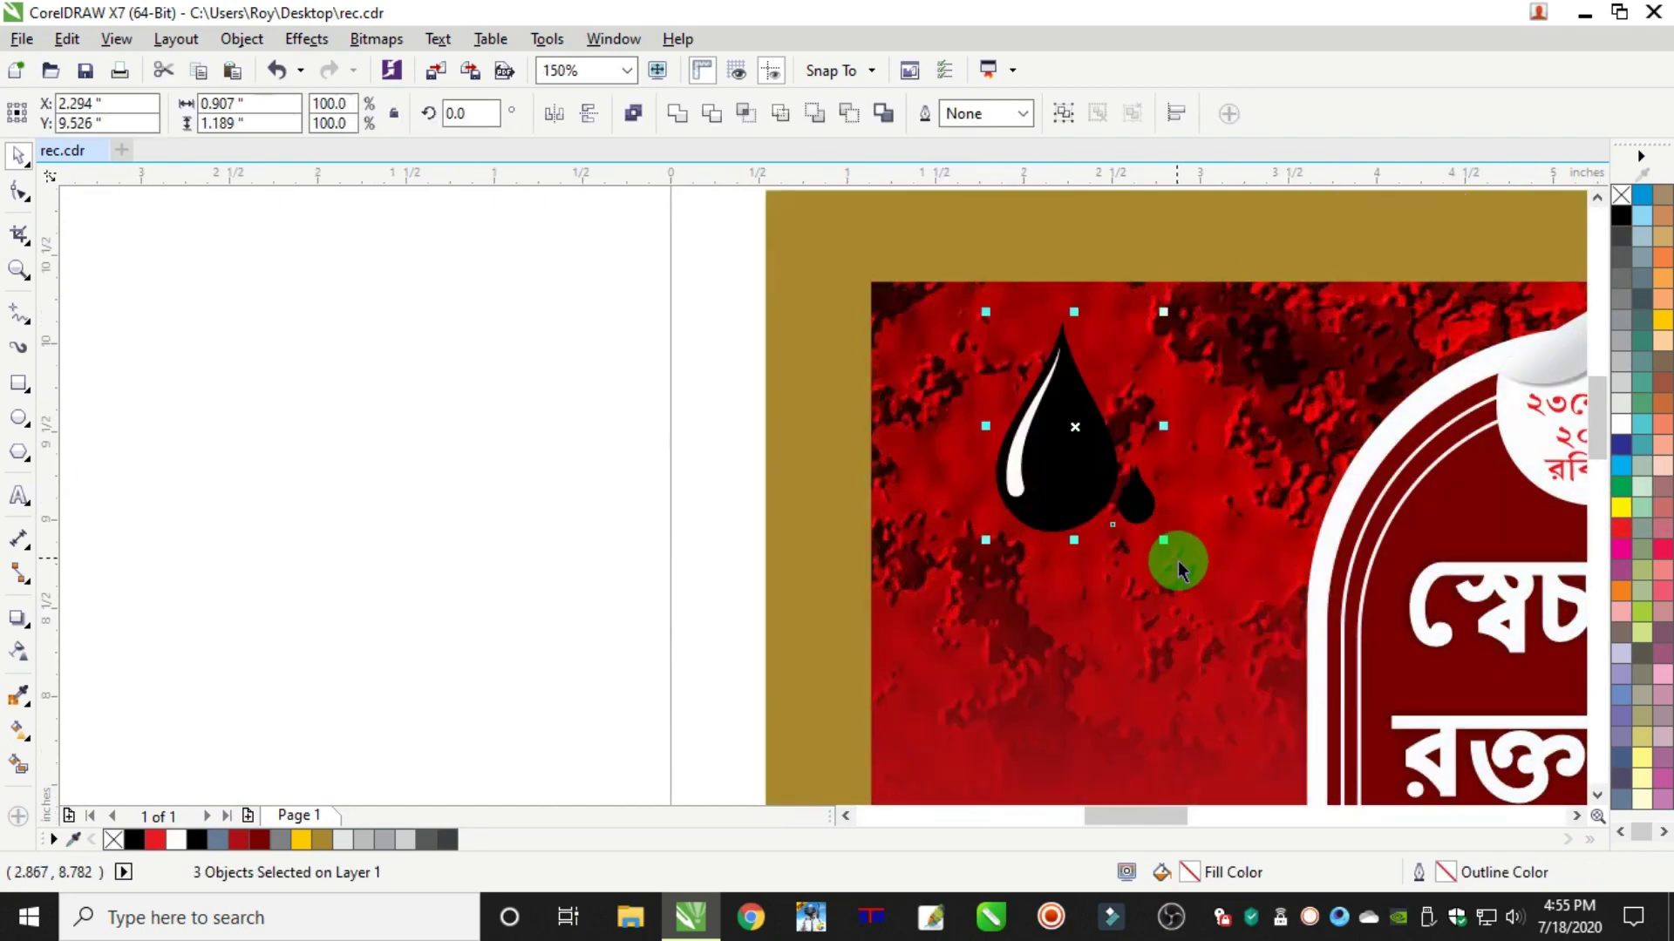
{"action": "left_click_drag", "start_coordinate": [1165, 543], "coordinate": [1173, 561]}
Fill both blood drops white and give the large drop's highlight a linear gradient from red at its base to white
{"action": "left_click", "coordinate": [1100, 423]}
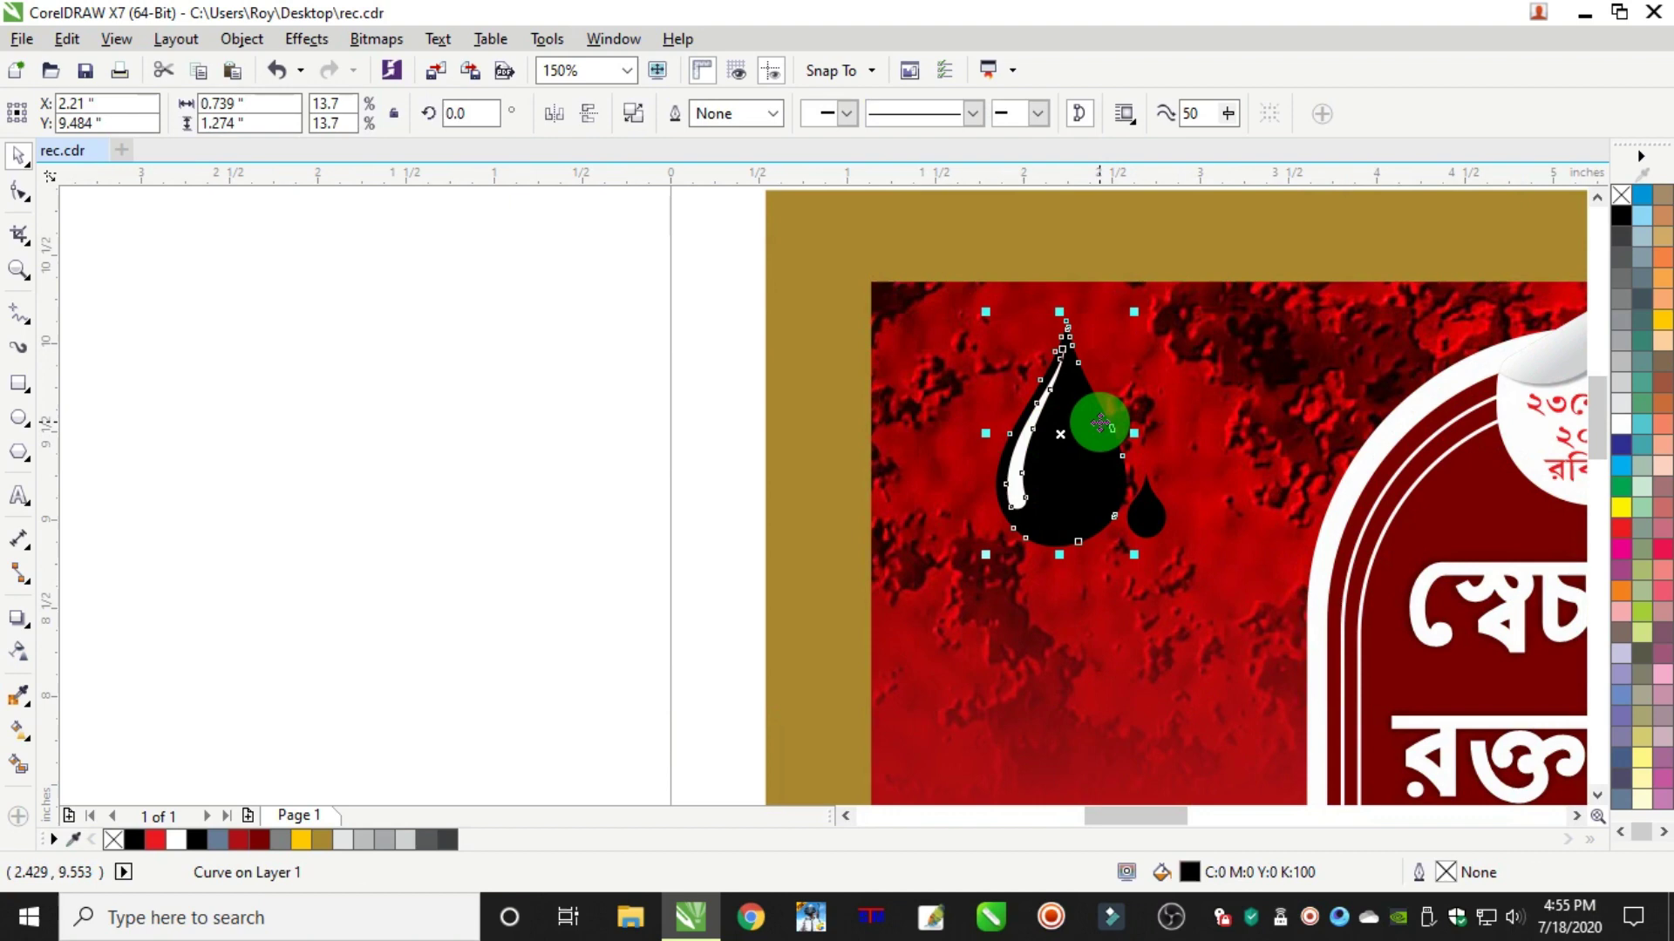
{"action": "left_click", "coordinate": [1638, 431]}
{"action": "left_click", "coordinate": [651, 421]}
{"action": "left_click", "coordinate": [1027, 421]}
{"action": "left_click", "coordinate": [1630, 503]}
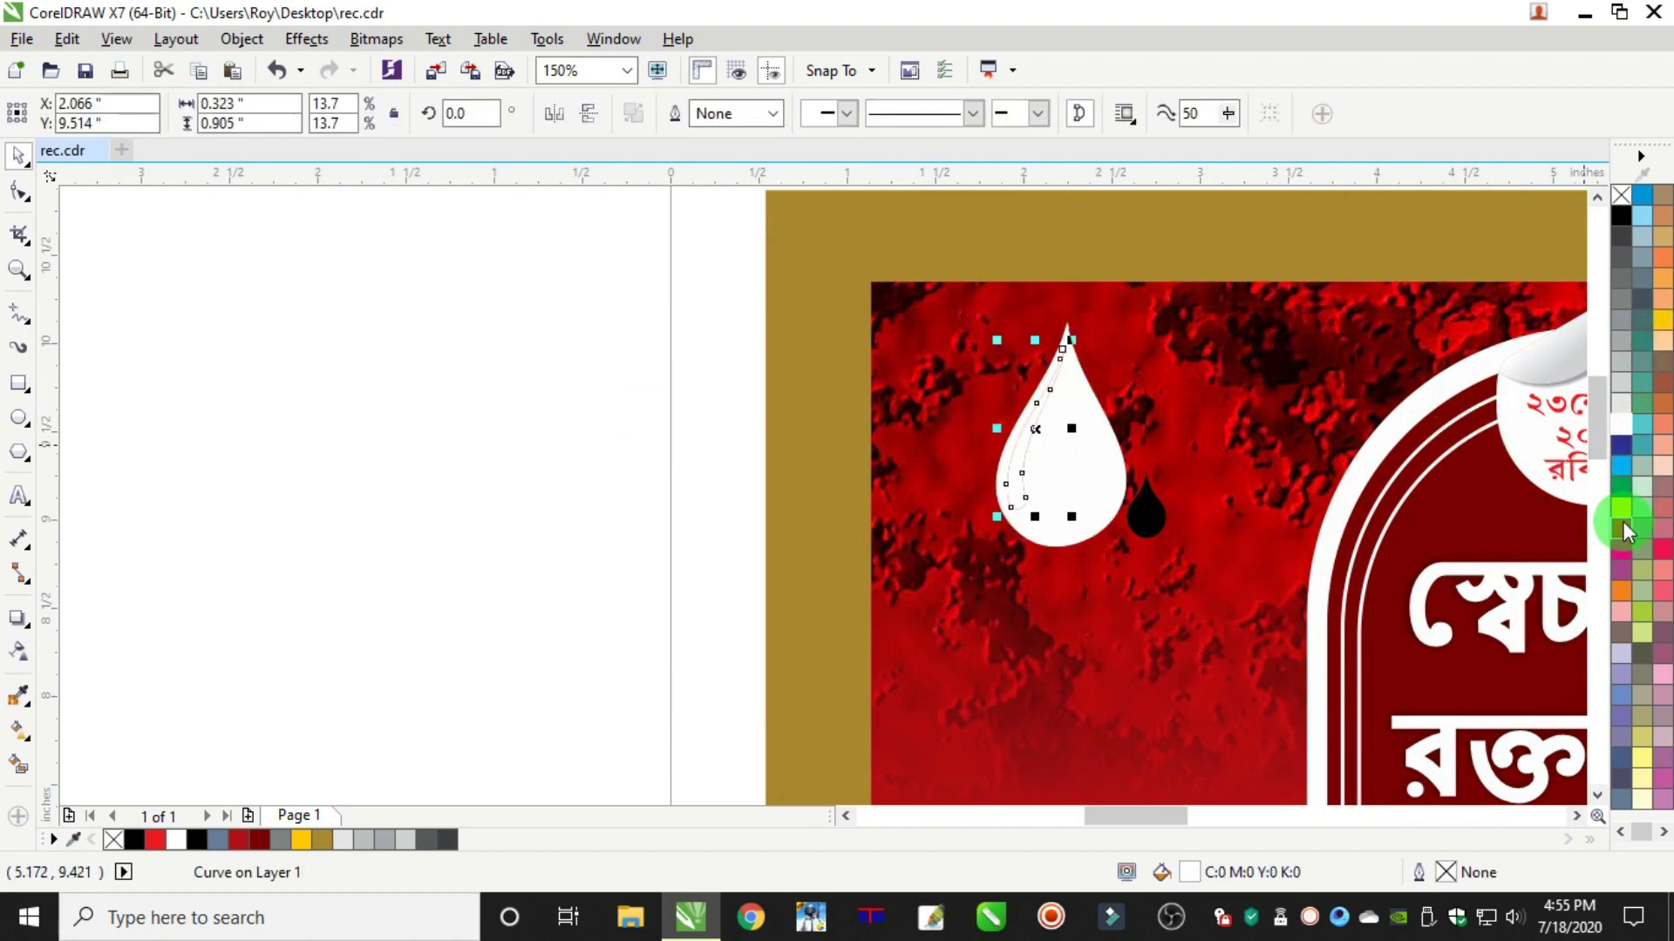
{"action": "left_click", "coordinate": [19, 731]}
{"action": "left_click_drag", "start_coordinate": [1019, 504], "coordinate": [1049, 381]}
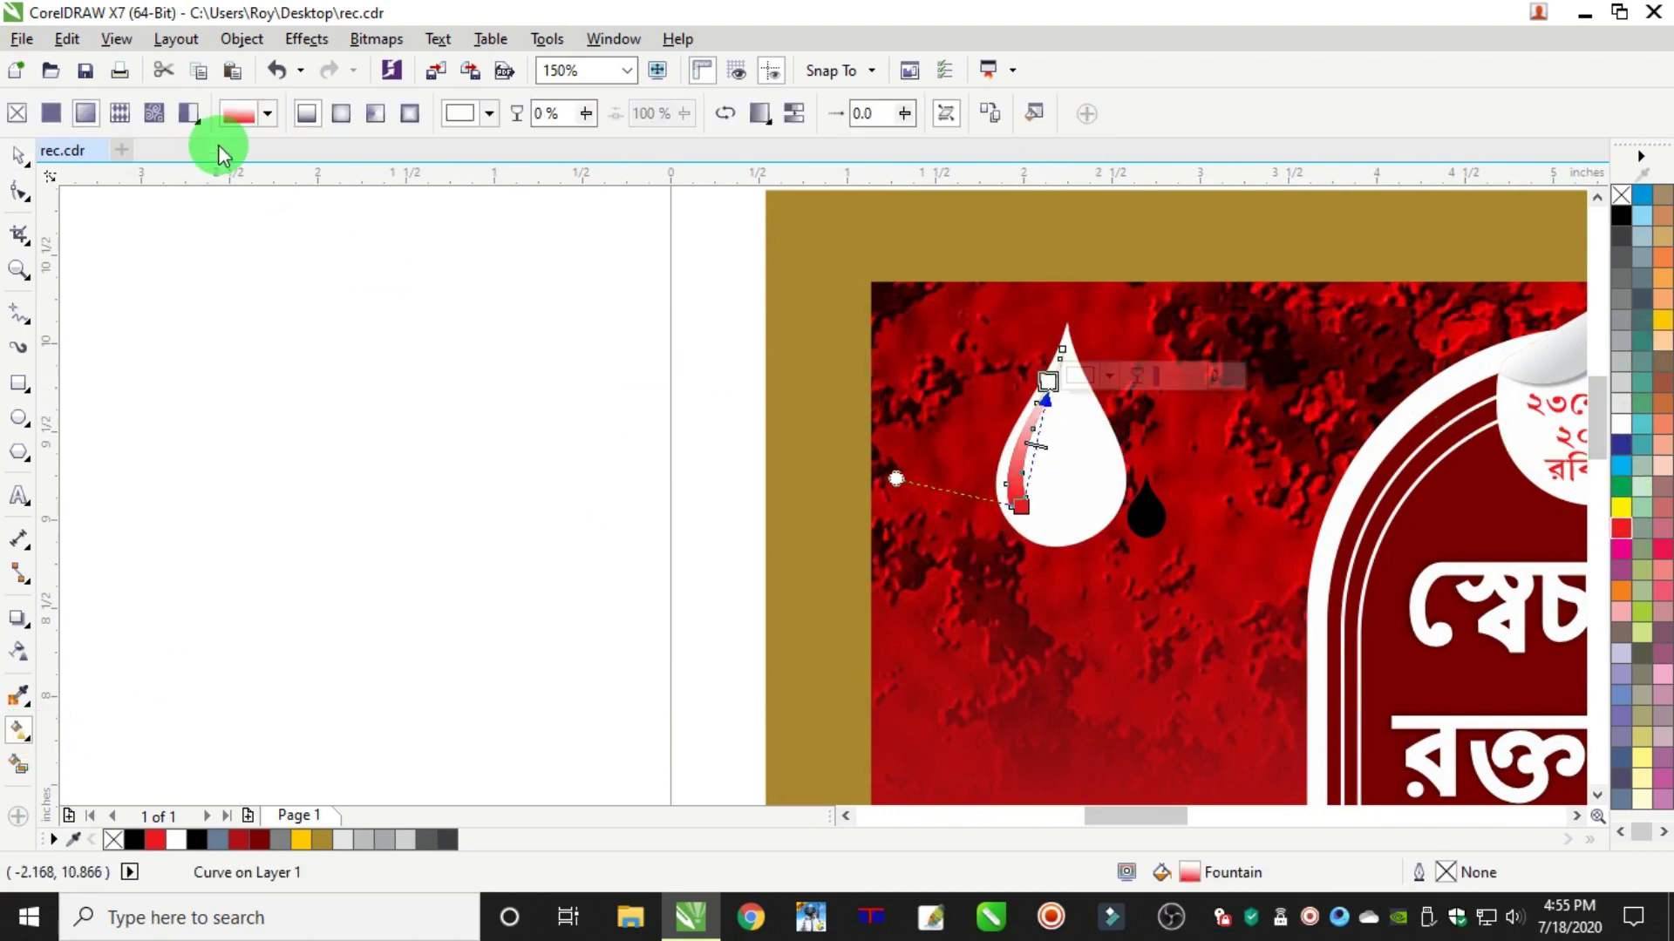
{"action": "left_click", "coordinate": [19, 157]}
{"action": "left_click", "coordinate": [162, 247]}
{"action": "left_click", "coordinate": [1159, 513]}
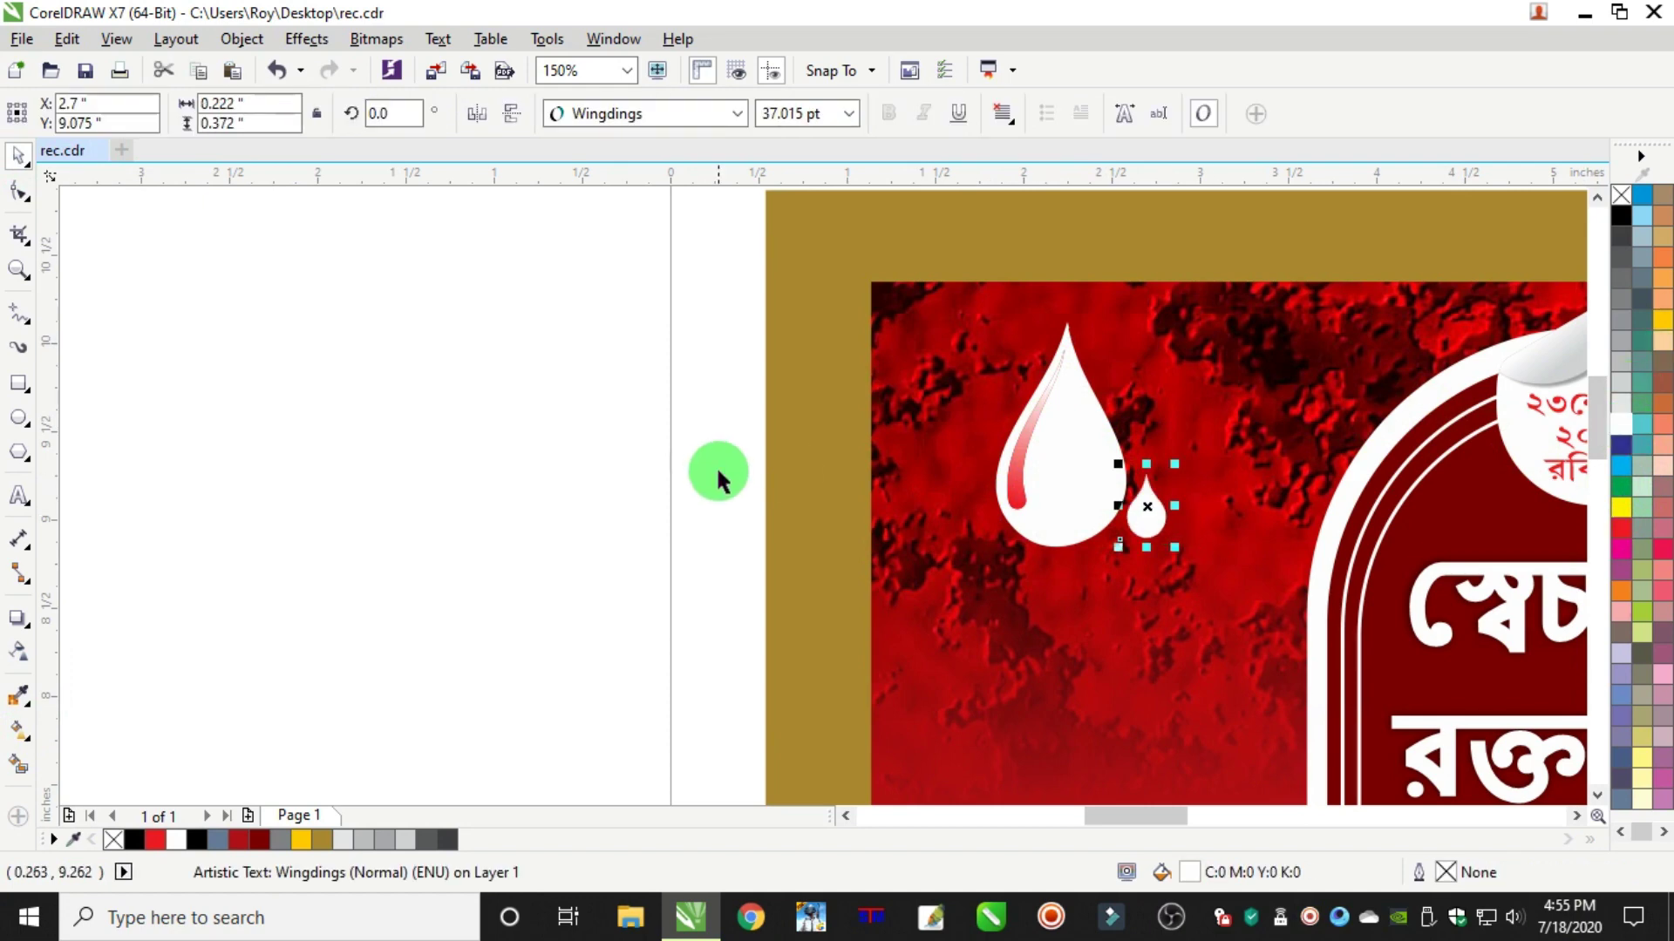
Move the three organiser text lines onto the poster below the blood drops and colour them white
{"action": "scroll", "coordinate": [560, 477], "scroll_direction": "down", "scroll_amount": 4}
{"action": "scroll", "coordinate": [325, 485], "scroll_direction": "up", "scroll_amount": 2}
{"action": "left_click_drag", "start_coordinate": [309, 436], "coordinate": [468, 554]}
{"action": "left_click_drag", "start_coordinate": [443, 494], "coordinate": [1457, 511]}
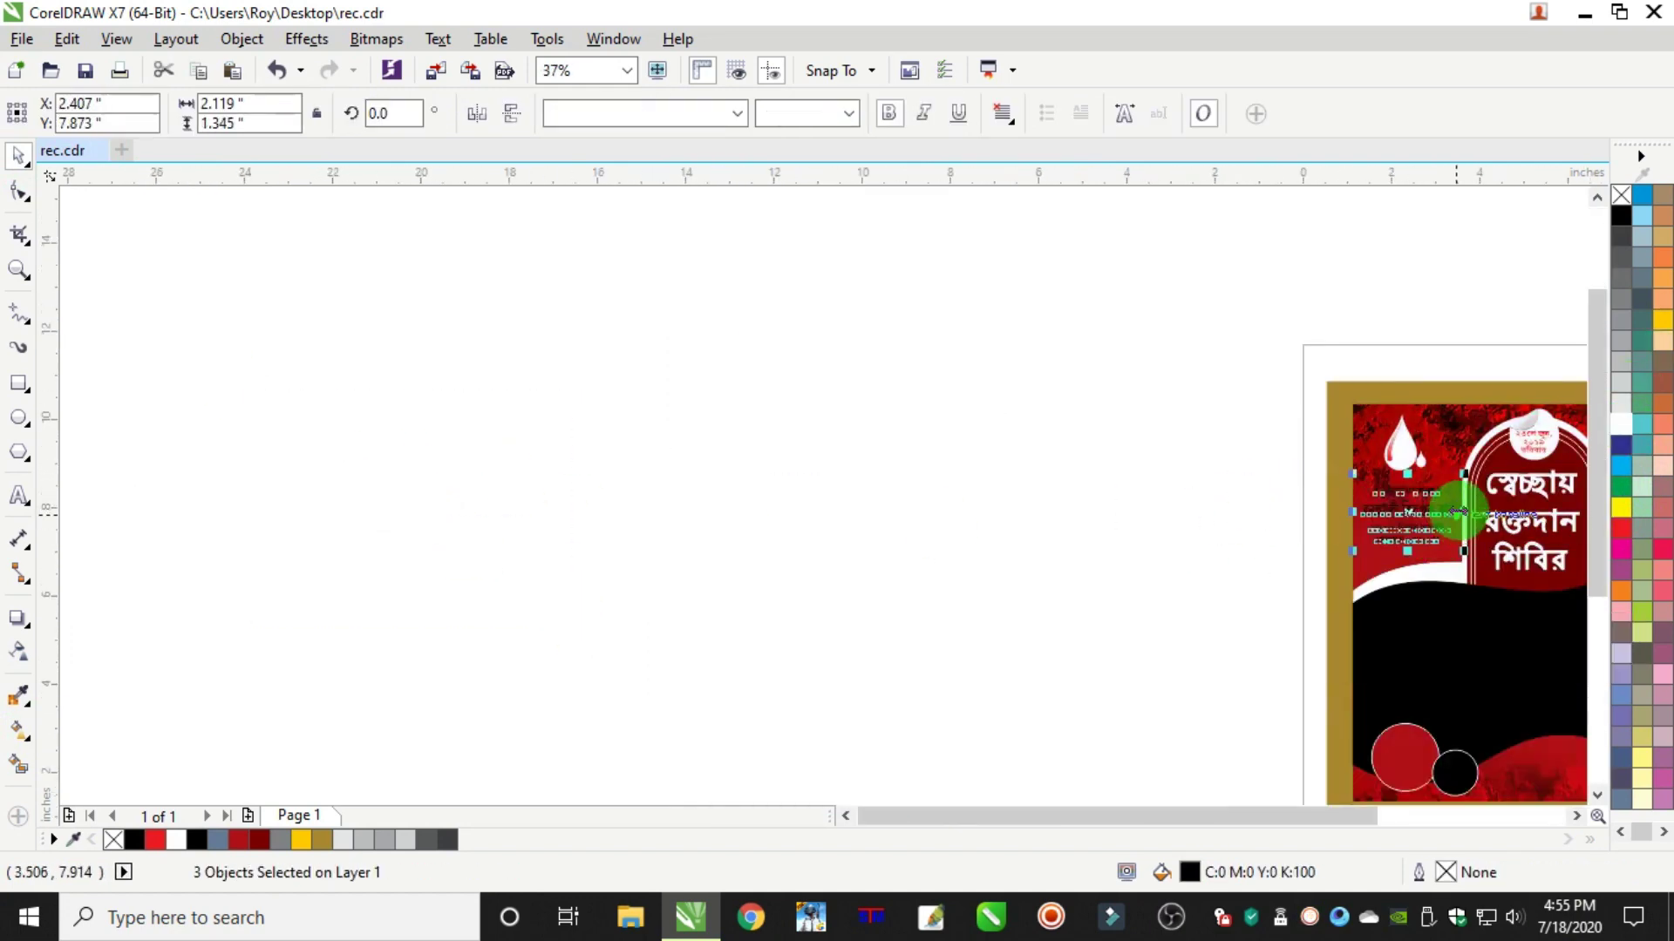
{"action": "scroll", "coordinate": [1460, 512], "scroll_direction": "up", "scroll_amount": 3}
{"action": "left_click", "coordinate": [1622, 429]}
Give the club name line in the organiser text a yellow fill and a yellow outline
{"action": "left_click", "coordinate": [20, 495]}
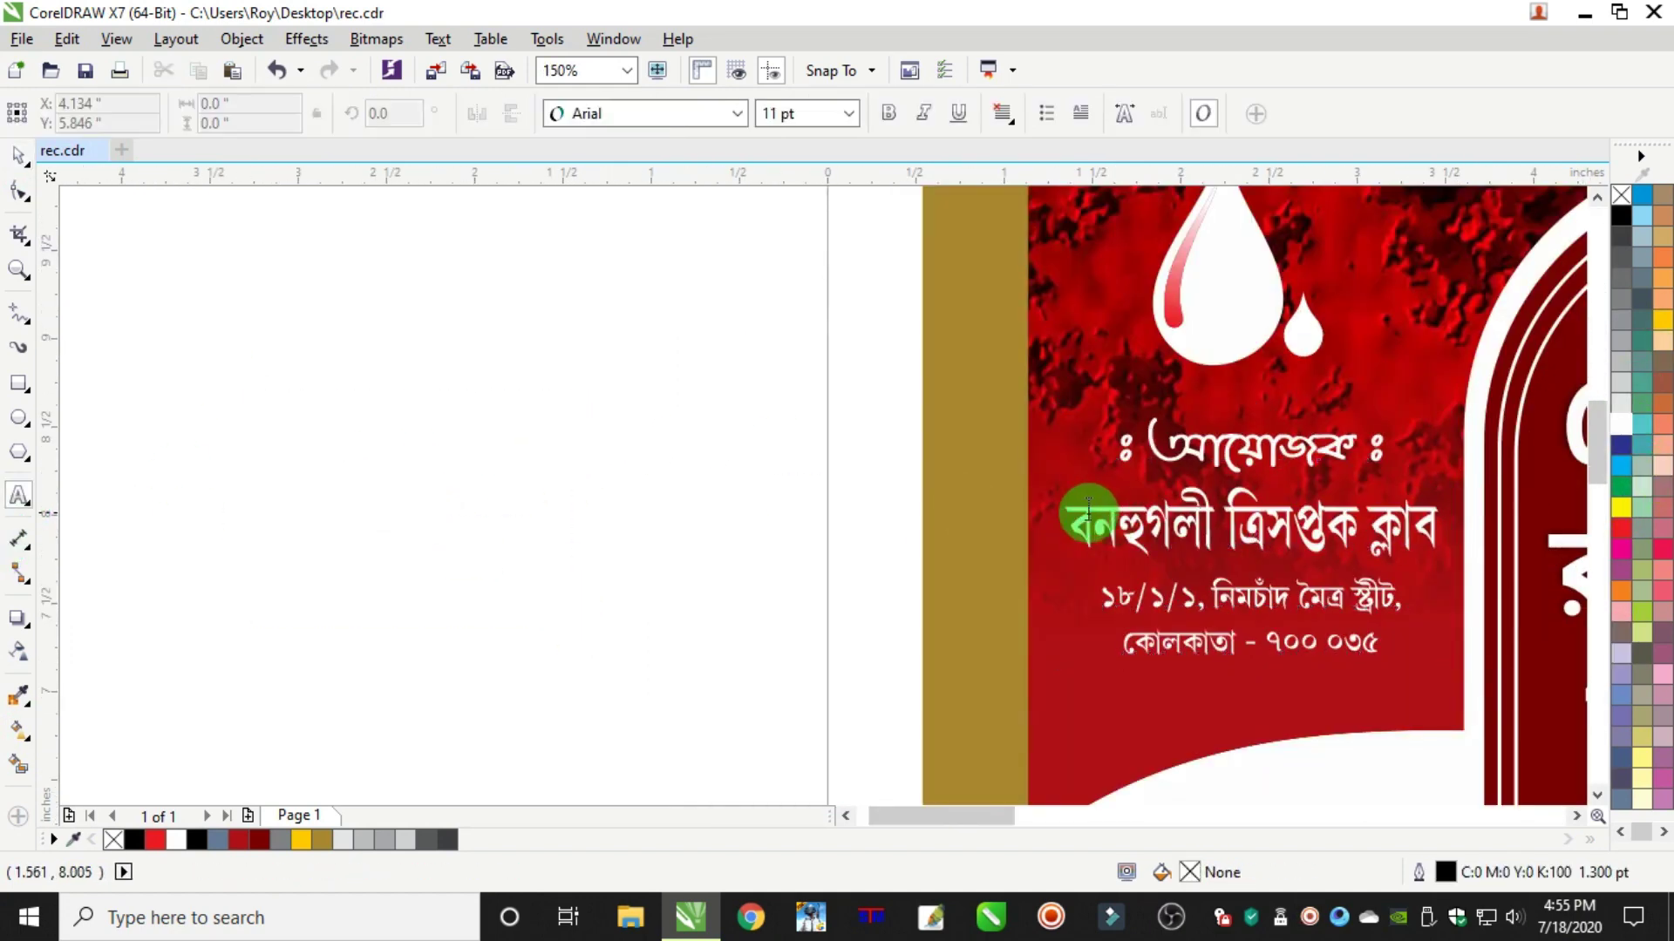
{"action": "left_click_drag", "start_coordinate": [1084, 523], "coordinate": [1457, 507]}
{"action": "left_click", "coordinate": [1624, 506]}
{"action": "right_click", "coordinate": [1624, 506]}
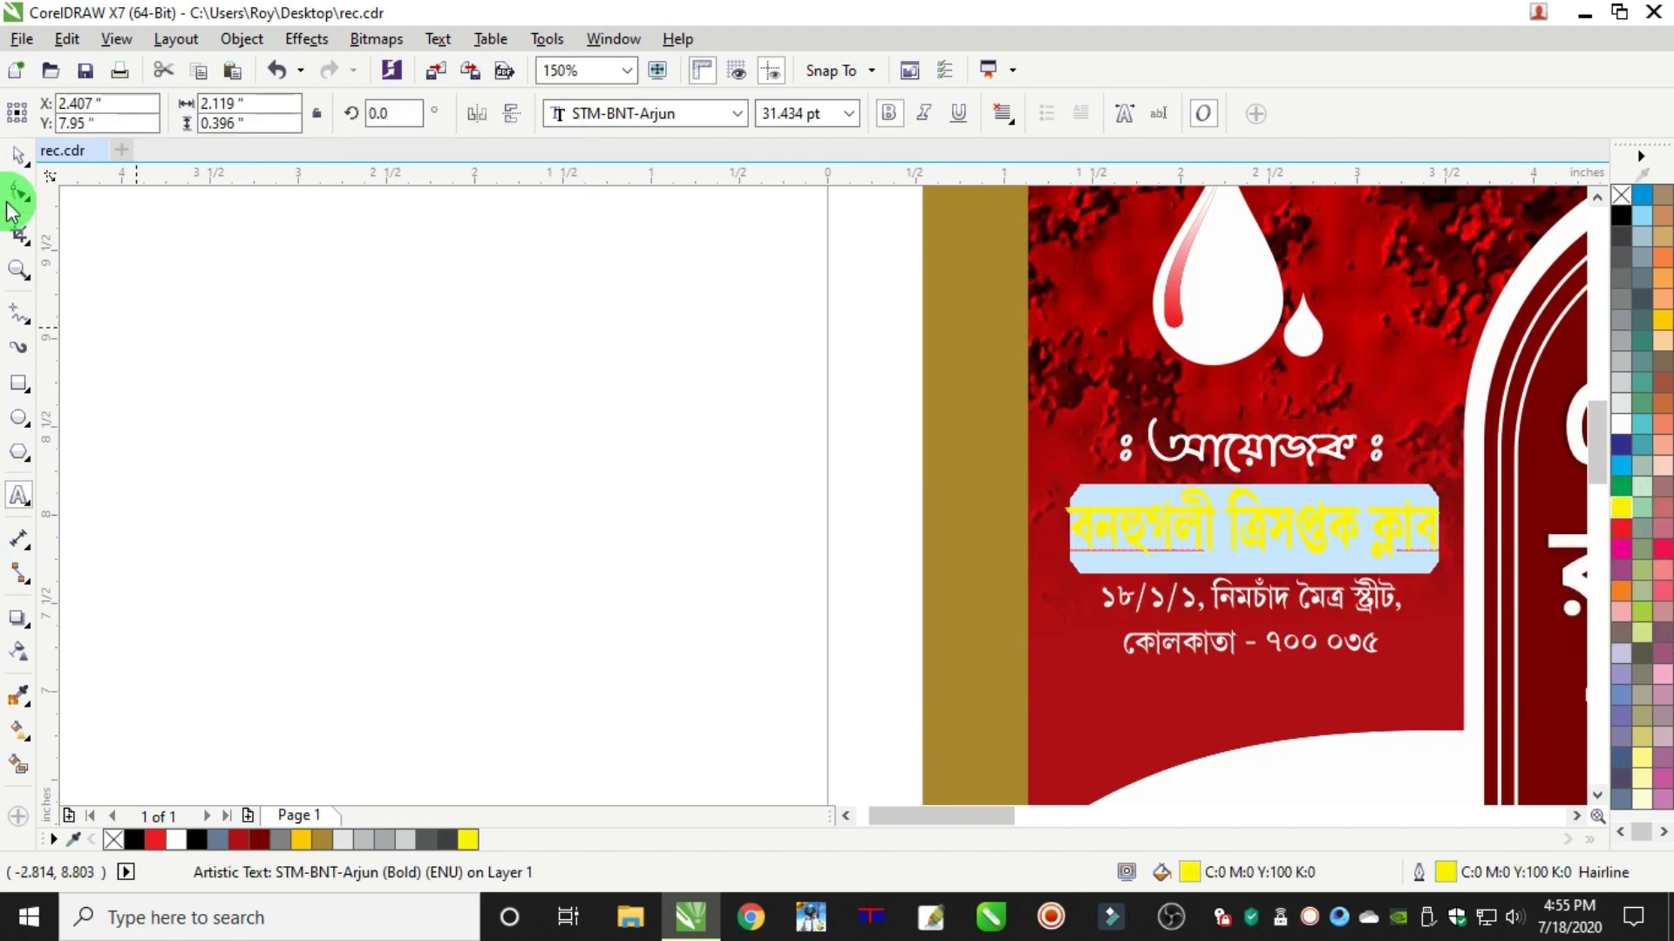
{"action": "left_click", "coordinate": [19, 156]}
{"action": "left_click", "coordinate": [261, 244]}
Nudge the blood drops and organiser text together slightly left and down within the red area
{"action": "scroll", "coordinate": [887, 442], "scroll_direction": "down", "scroll_amount": 1}
{"action": "scroll", "coordinate": [1184, 452], "scroll_direction": "up", "scroll_amount": 2}
{"action": "left_click", "coordinate": [1014, 555]}
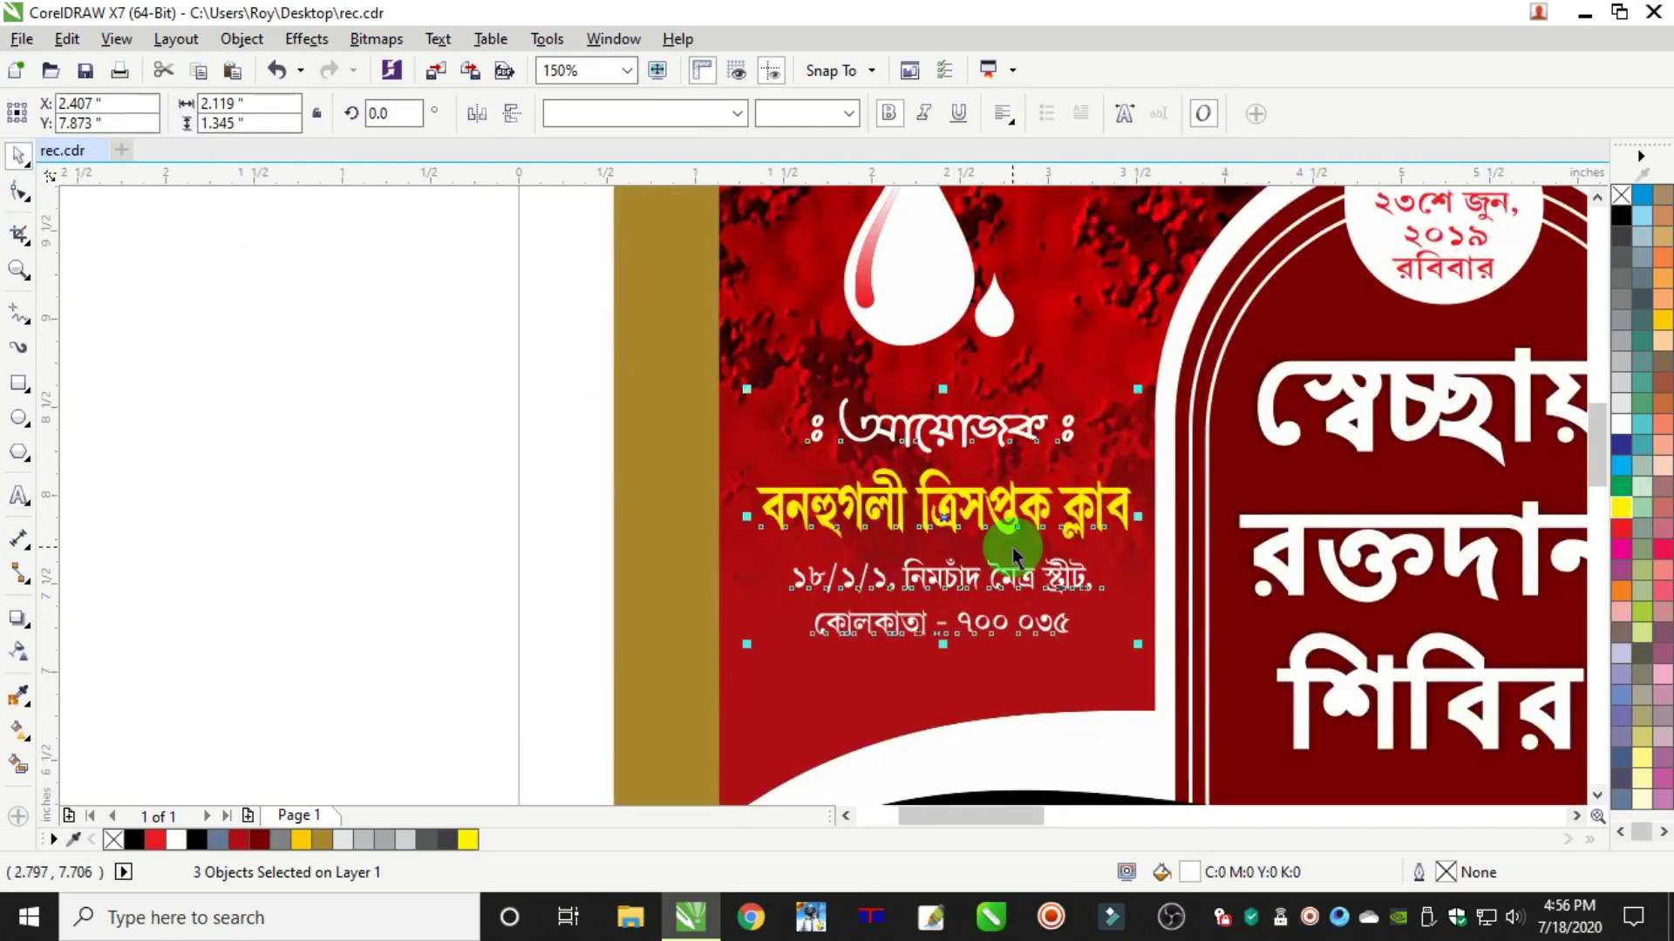
{"action": "scroll", "coordinate": [979, 506], "scroll_direction": "down", "scroll_amount": 2}
{"action": "left_click", "coordinate": [958, 384]}
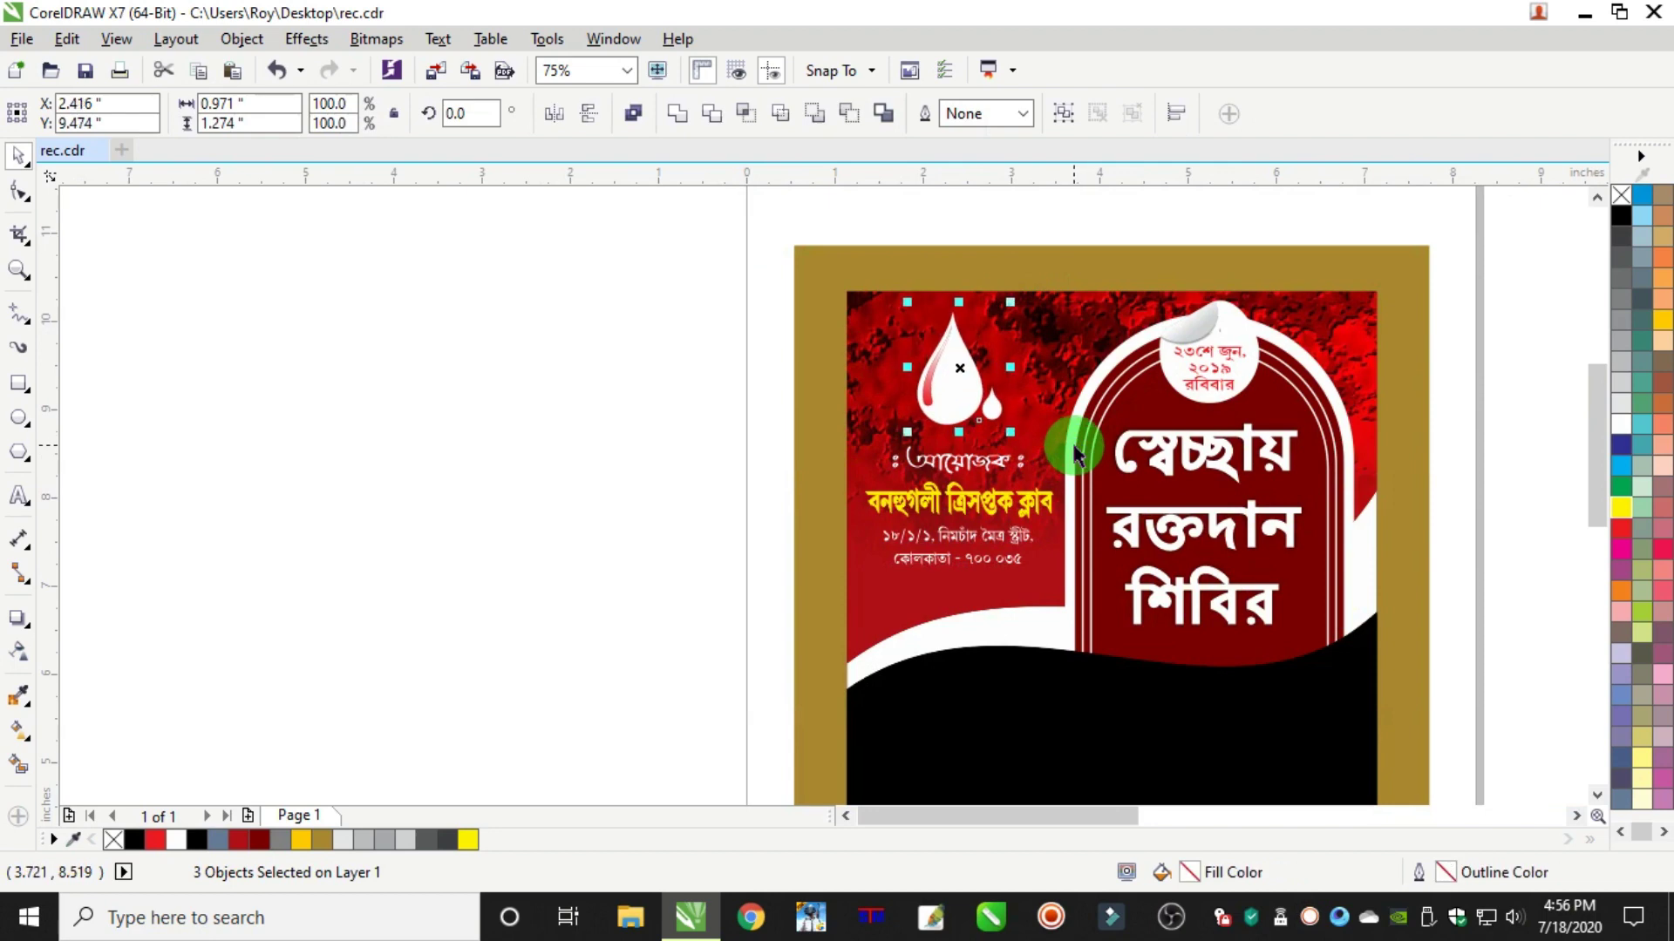
{"action": "left_click_drag", "start_coordinate": [671, 229], "coordinate": [1110, 614]}
{"action": "key", "text": "Left"}
{"action": "key", "text": "Left"}
{"action": "key", "text": "Down"}
{"action": "key", "text": "Down"}
{"action": "key", "text": "Down"}
{"action": "key", "text": "Down"}
{"action": "key", "text": "Down"}
{"action": "key", "text": "Down"}
{"action": "key", "text": "Down"}
{"action": "key", "text": "Down"}
{"action": "key", "text": "Down"}
{"action": "key", "text": "Down"}
{"action": "key", "text": "Down"}
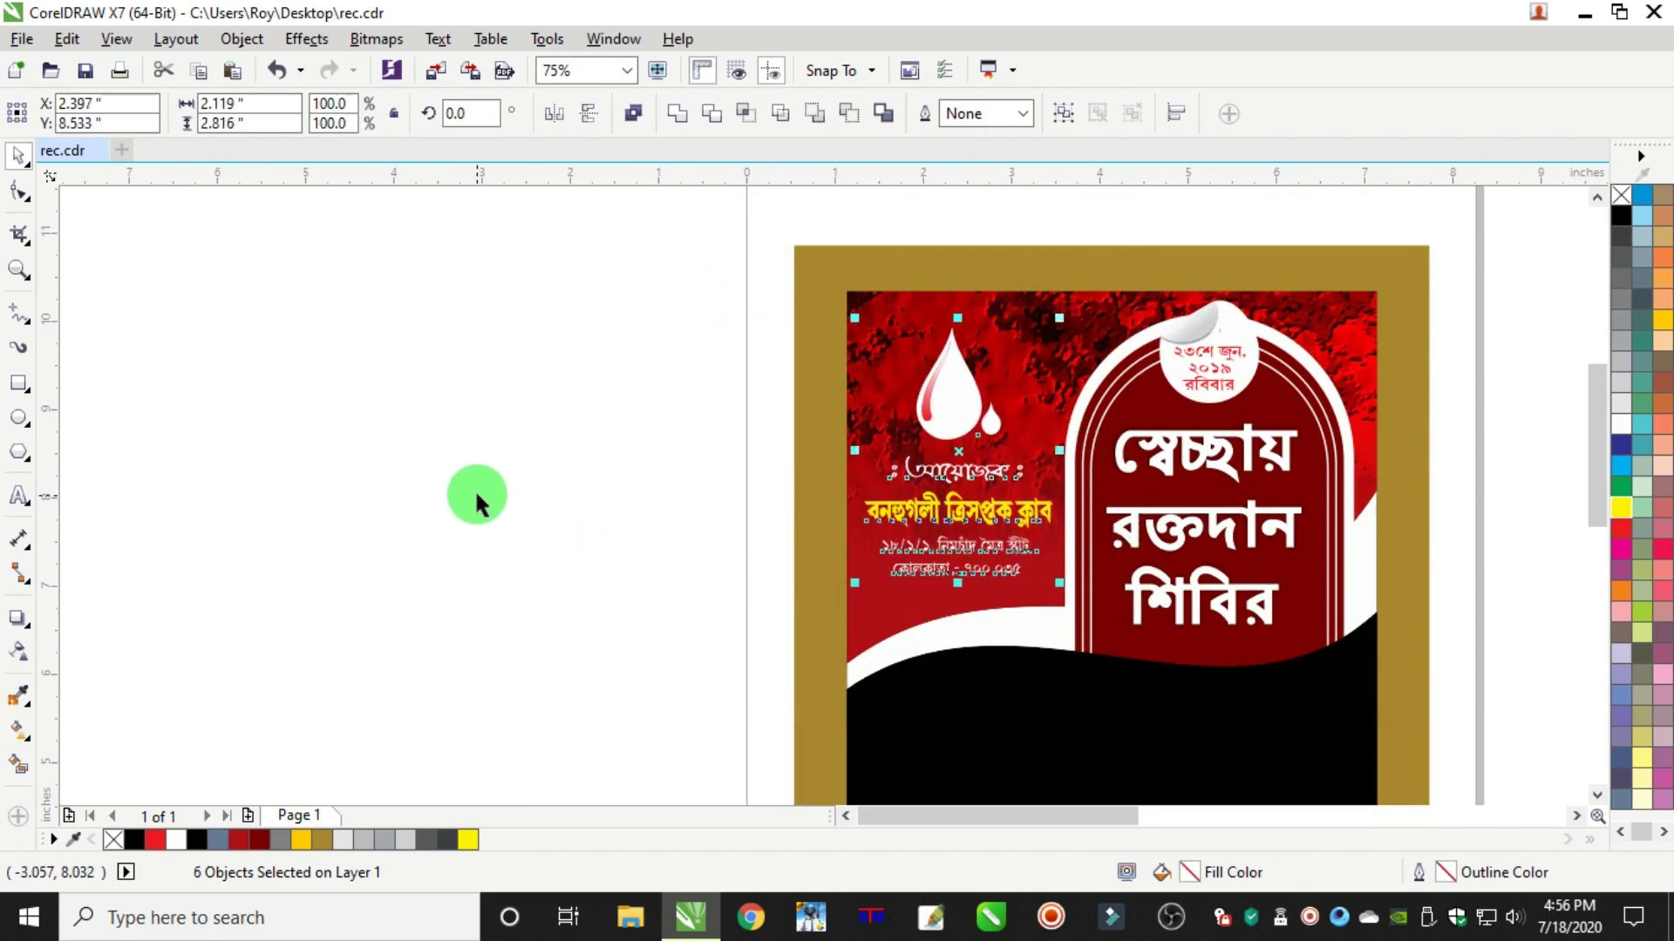
{"action": "left_click", "coordinate": [475, 494]}
Bring the slogan text beside the poster and enlarge the red circle at the poster's lower left
{"action": "scroll", "coordinate": [660, 618], "scroll_direction": "down", "scroll_amount": 1}
{"action": "scroll", "coordinate": [689, 618], "scroll_direction": "down", "scroll_amount": 2}
{"action": "scroll", "coordinate": [844, 670], "scroll_direction": "up", "scroll_amount": 1}
{"action": "left_click_drag", "start_coordinate": [1534, 567], "coordinate": [1105, 583]}
{"action": "scroll", "coordinate": [1105, 589], "scroll_direction": "up", "scroll_amount": 2}
{"action": "scroll", "coordinate": [1101, 650], "scroll_direction": "down", "scroll_amount": 2}
{"action": "left_click_drag", "start_coordinate": [1107, 642], "coordinate": [465, 582]}
{"action": "scroll", "coordinate": [870, 637], "scroll_direction": "up", "scroll_amount": 2}
{"action": "left_click_drag", "start_coordinate": [634, 436], "coordinate": [952, 721]}
{"action": "left_click_drag", "start_coordinate": [785, 527], "coordinate": [789, 510]}
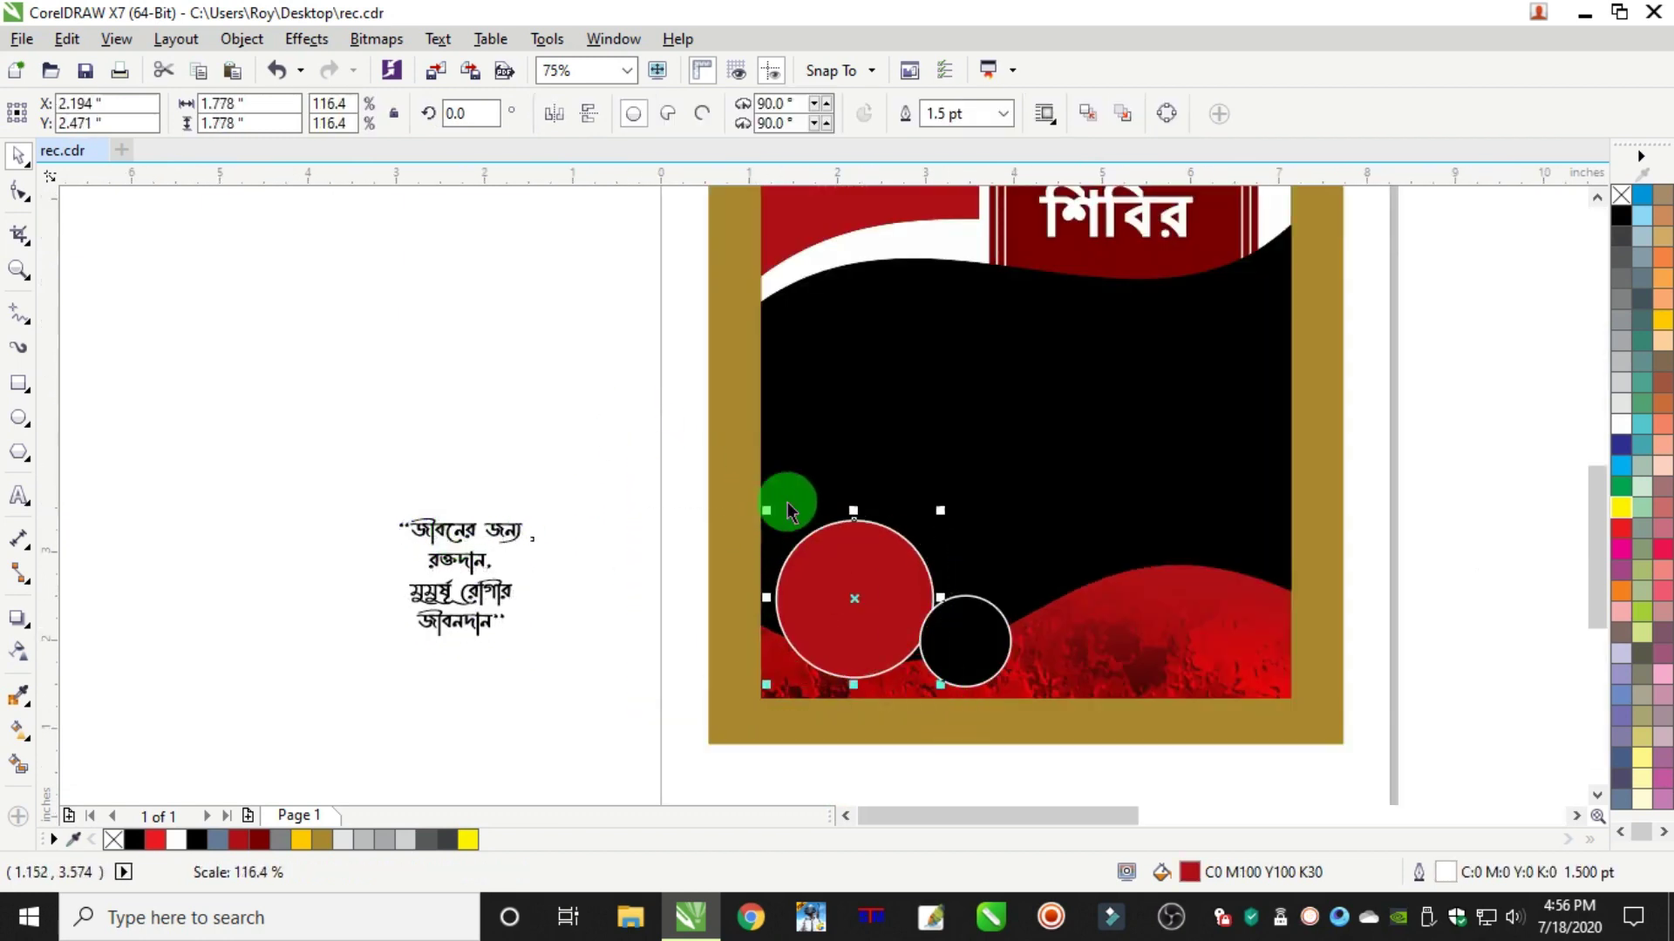
{"action": "left_click_drag", "start_coordinate": [942, 509], "coordinate": [962, 492]}
Place the slogan text inside the red circle and colour it white
{"action": "left_click", "coordinate": [551, 518]}
{"action": "left_click_drag", "start_coordinate": [519, 531], "coordinate": [1148, 555]}
{"action": "scroll", "coordinate": [872, 578], "scroll_direction": "up", "scroll_amount": 2}
{"action": "left_click", "coordinate": [1620, 425]}
Colour the slogan lines "রক্তদান," and "জীবনদান”" yellow inside the red circle
{"action": "left_click", "coordinate": [21, 505]}
{"action": "scroll", "coordinate": [731, 595], "scroll_direction": "up", "scroll_amount": 2}
{"action": "left_click", "coordinate": [1620, 508]}
{"action": "scroll", "coordinate": [1124, 601], "scroll_direction": "down", "scroll_amount": 2}
{"action": "scroll", "coordinate": [1046, 715], "scroll_direction": "up", "scroll_amount": 2}
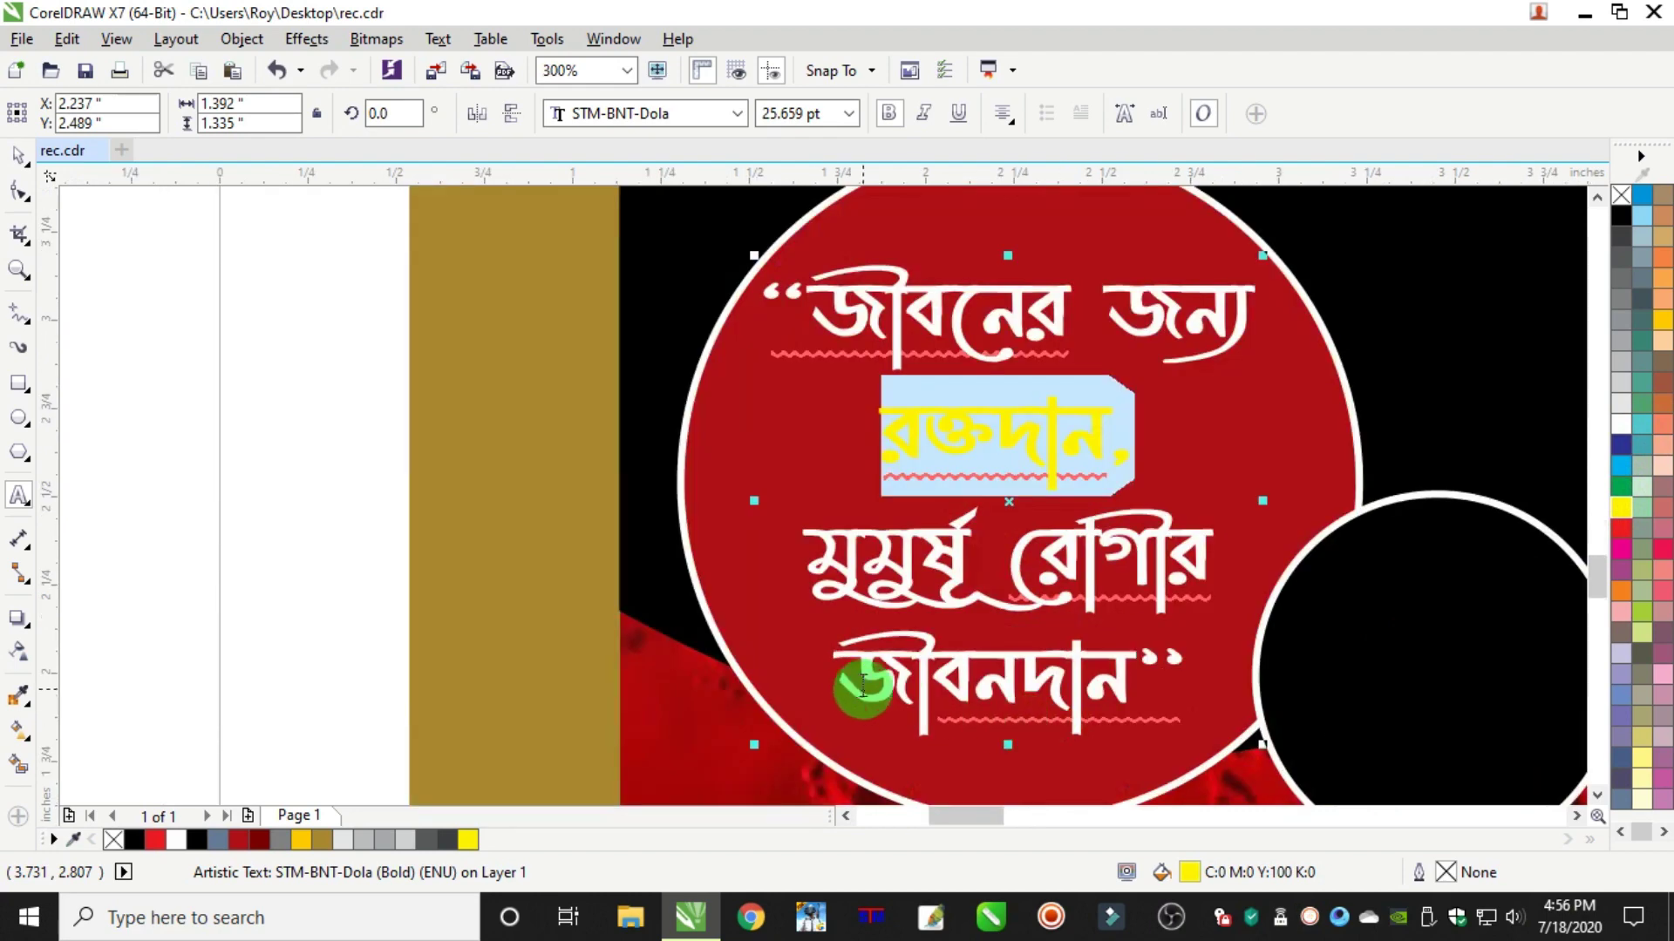
{"action": "left_click_drag", "start_coordinate": [863, 691], "coordinate": [1217, 684]}
{"action": "left_click", "coordinate": [1622, 507]}
{"action": "scroll", "coordinate": [1195, 591], "scroll_direction": "down", "scroll_amount": 4}
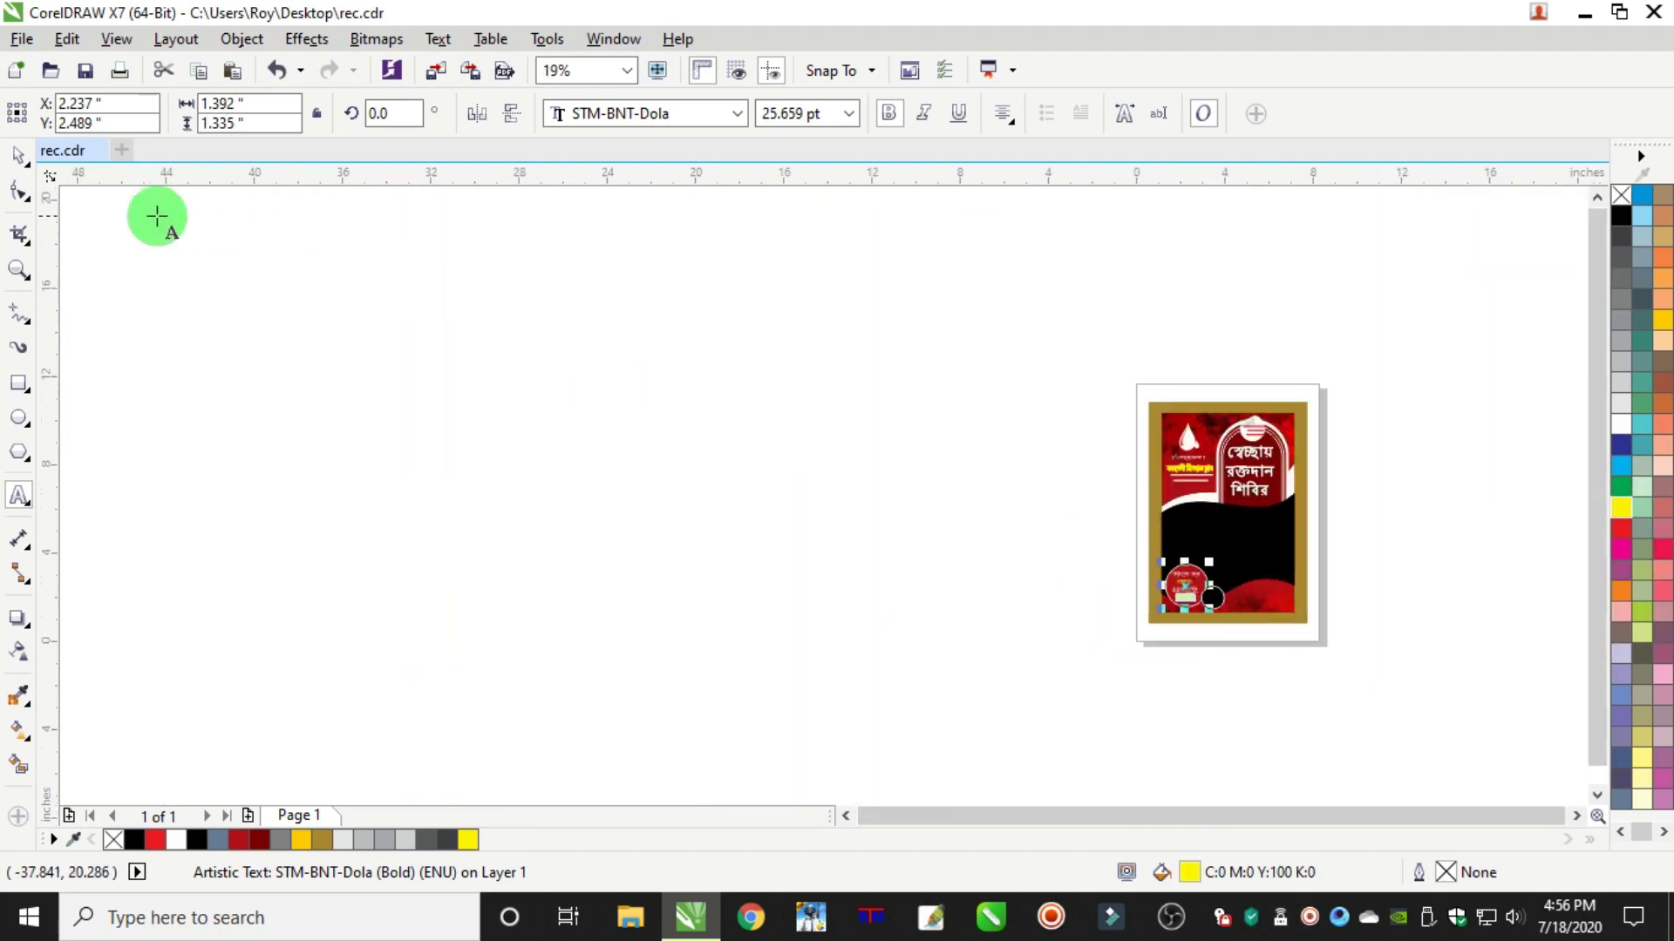
{"action": "left_click", "coordinate": [19, 156]}
{"action": "left_click", "coordinate": [625, 418]}
Place the venue text "স্থান, ক্লাব প্রাঙ্গন" inside the small black circle and colour it white
{"action": "scroll", "coordinate": [919, 482], "scroll_direction": "down", "scroll_amount": 1}
{"action": "scroll", "coordinate": [921, 484], "scroll_direction": "up", "scroll_amount": 1}
{"action": "left_click_drag", "start_coordinate": [1093, 417], "coordinate": [526, 526]}
{"action": "scroll", "coordinate": [490, 510], "scroll_direction": "up", "scroll_amount": 2}
{"action": "left_click_drag", "start_coordinate": [597, 596], "coordinate": [652, 470]}
{"action": "left_click", "coordinate": [1624, 420]}
Move the two-line invitation text "আপনার সবান্ধব উপস্থিতি একান্ত কাম্য" onto the lower red wave and colour it white
{"action": "scroll", "coordinate": [503, 410], "scroll_direction": "up", "scroll_amount": 4}
{"action": "scroll", "coordinate": [651, 470], "scroll_direction": "down", "scroll_amount": 8}
{"action": "left_click_drag", "start_coordinate": [1265, 247], "coordinate": [739, 490]}
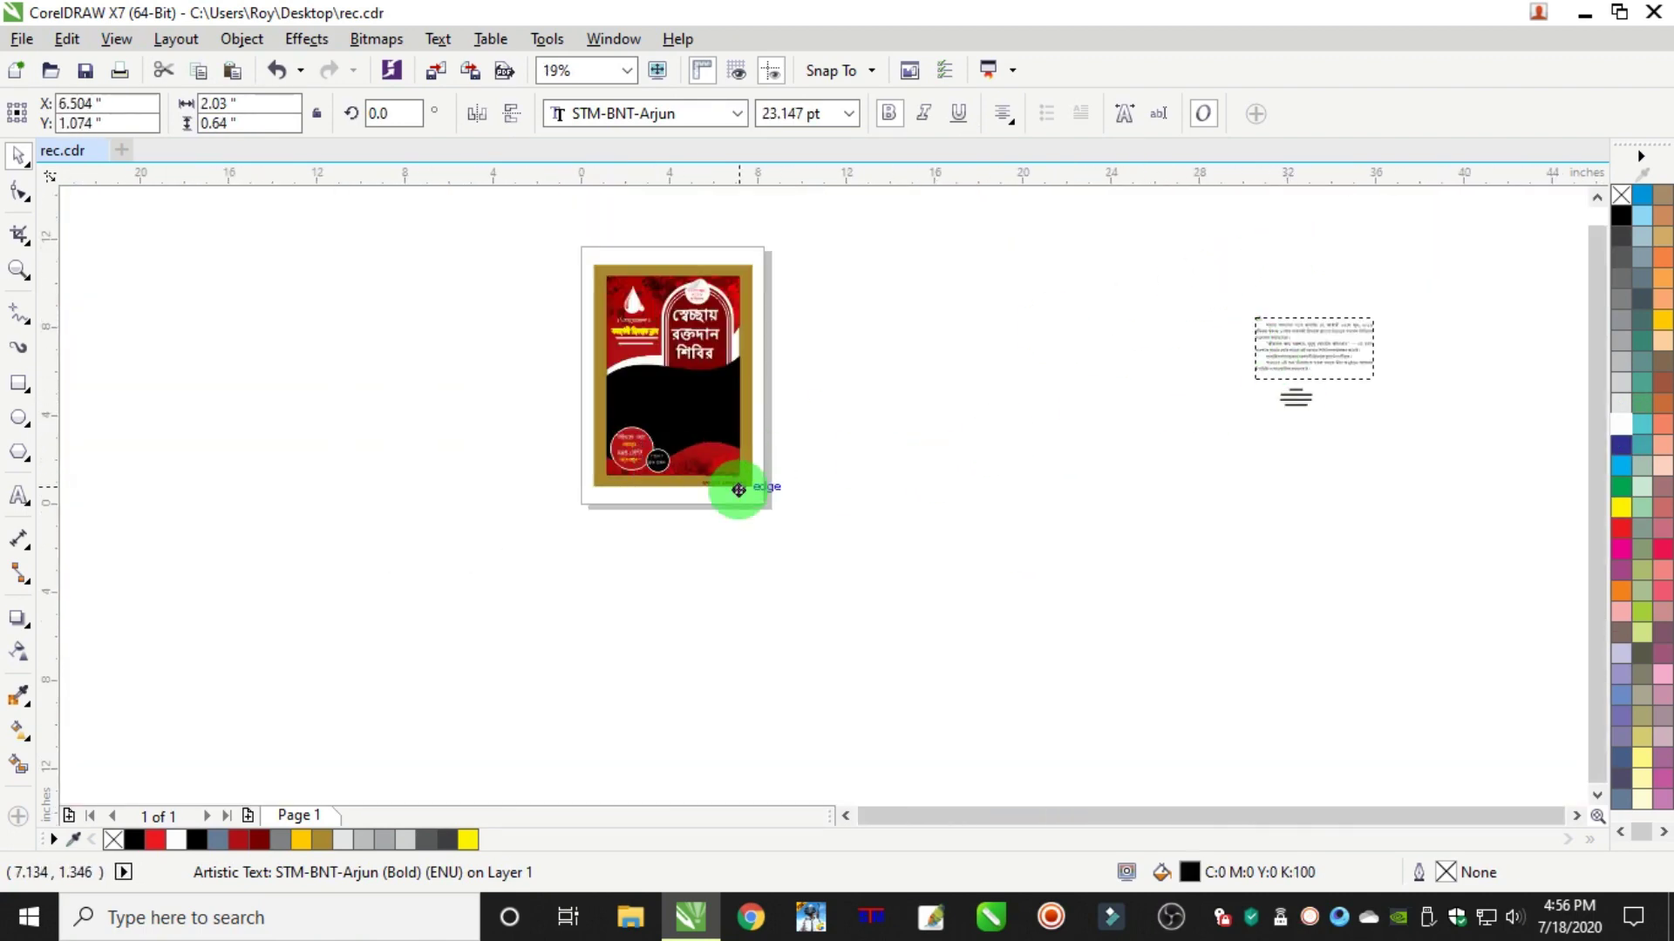
{"action": "scroll", "coordinate": [682, 460], "scroll_direction": "up", "scroll_amount": 2}
{"action": "left_click", "coordinate": [1620, 422]}
{"action": "scroll", "coordinate": [739, 486], "scroll_direction": "up", "scroll_amount": 1}
Rotate the invitation text about 8.3°, enlarge it to about 28.4 pt and centre it on the red wave
{"action": "left_click", "coordinate": [808, 477]}
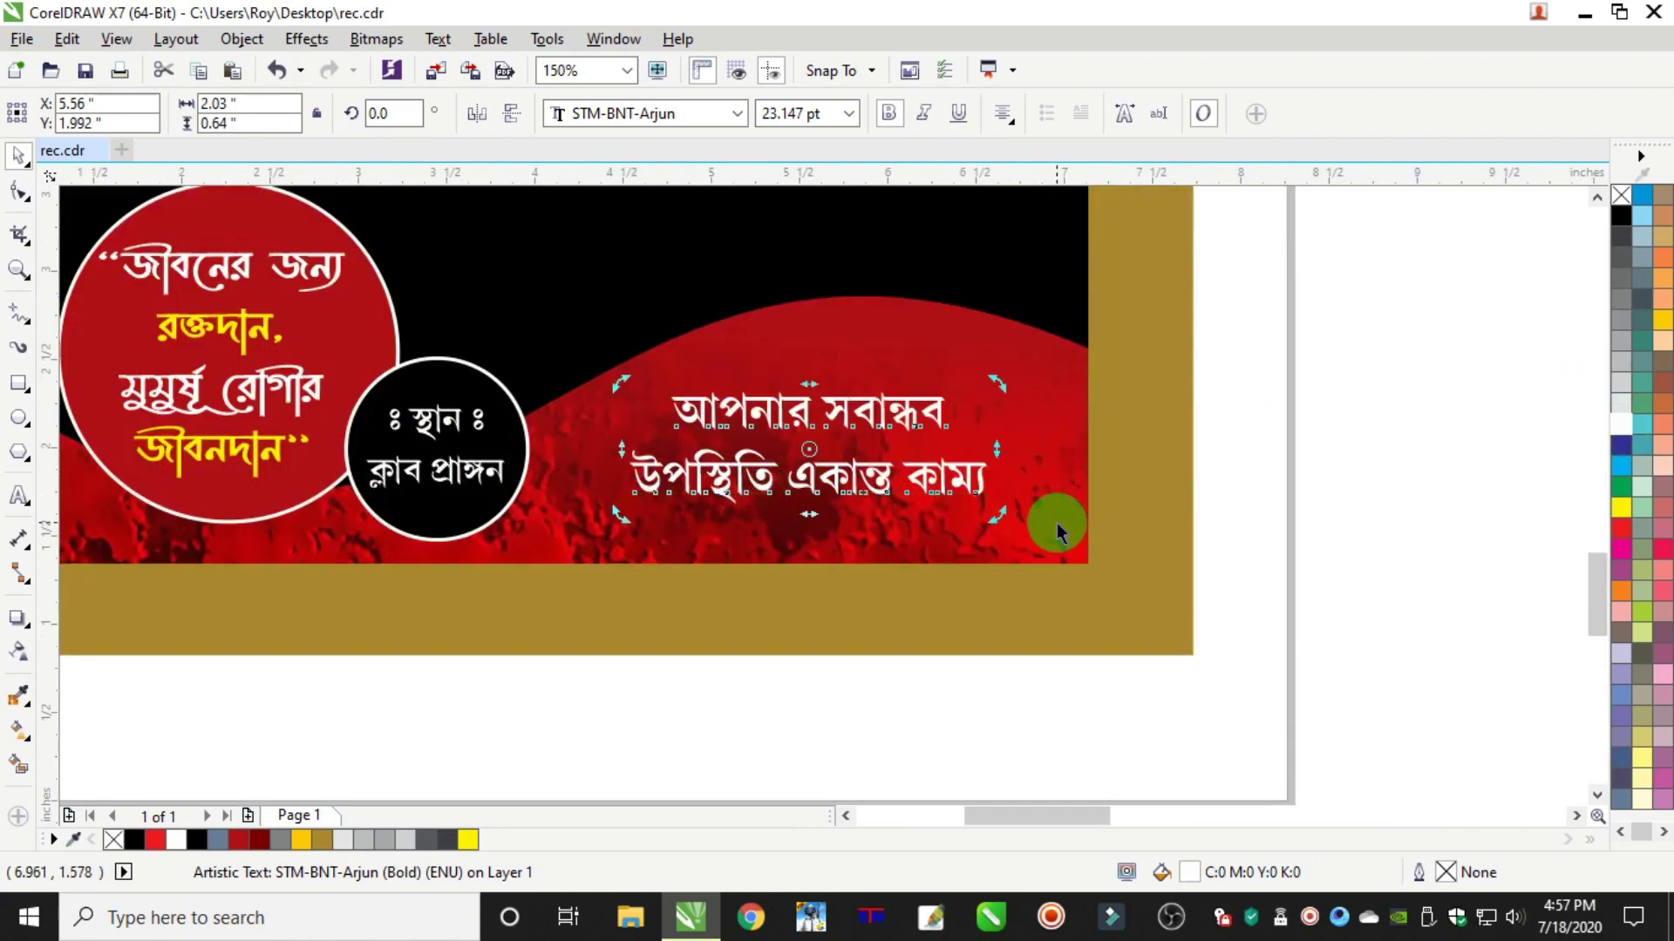
{"action": "left_click_drag", "start_coordinate": [999, 516], "coordinate": [1072, 502]}
{"action": "left_click_drag", "start_coordinate": [1325, 280], "coordinate": [530, 551]}
{"action": "left_click_drag", "start_coordinate": [994, 372], "coordinate": [1037, 350]}
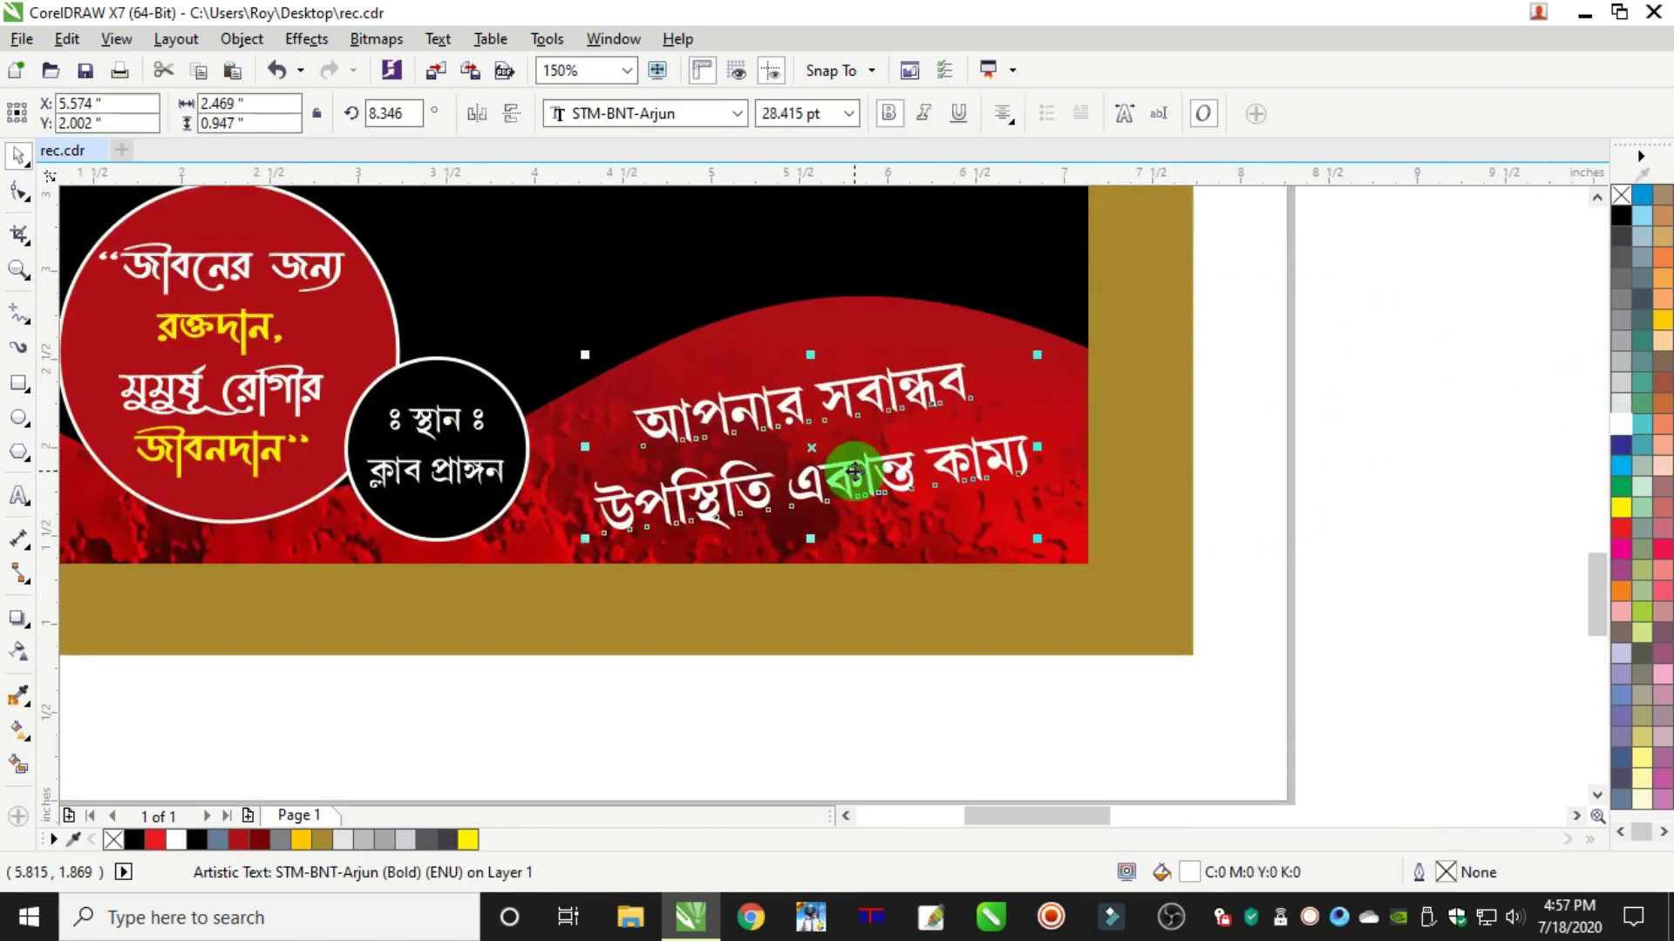
{"action": "left_click_drag", "start_coordinate": [854, 472], "coordinate": [874, 466]}
Bring the letter paragraph and the signatory block closer to the poster and colour both white
{"action": "scroll", "coordinate": [874, 466], "scroll_direction": "down", "scroll_amount": 2}
{"action": "scroll", "coordinate": [1357, 318], "scroll_direction": "down", "scroll_amount": 4}
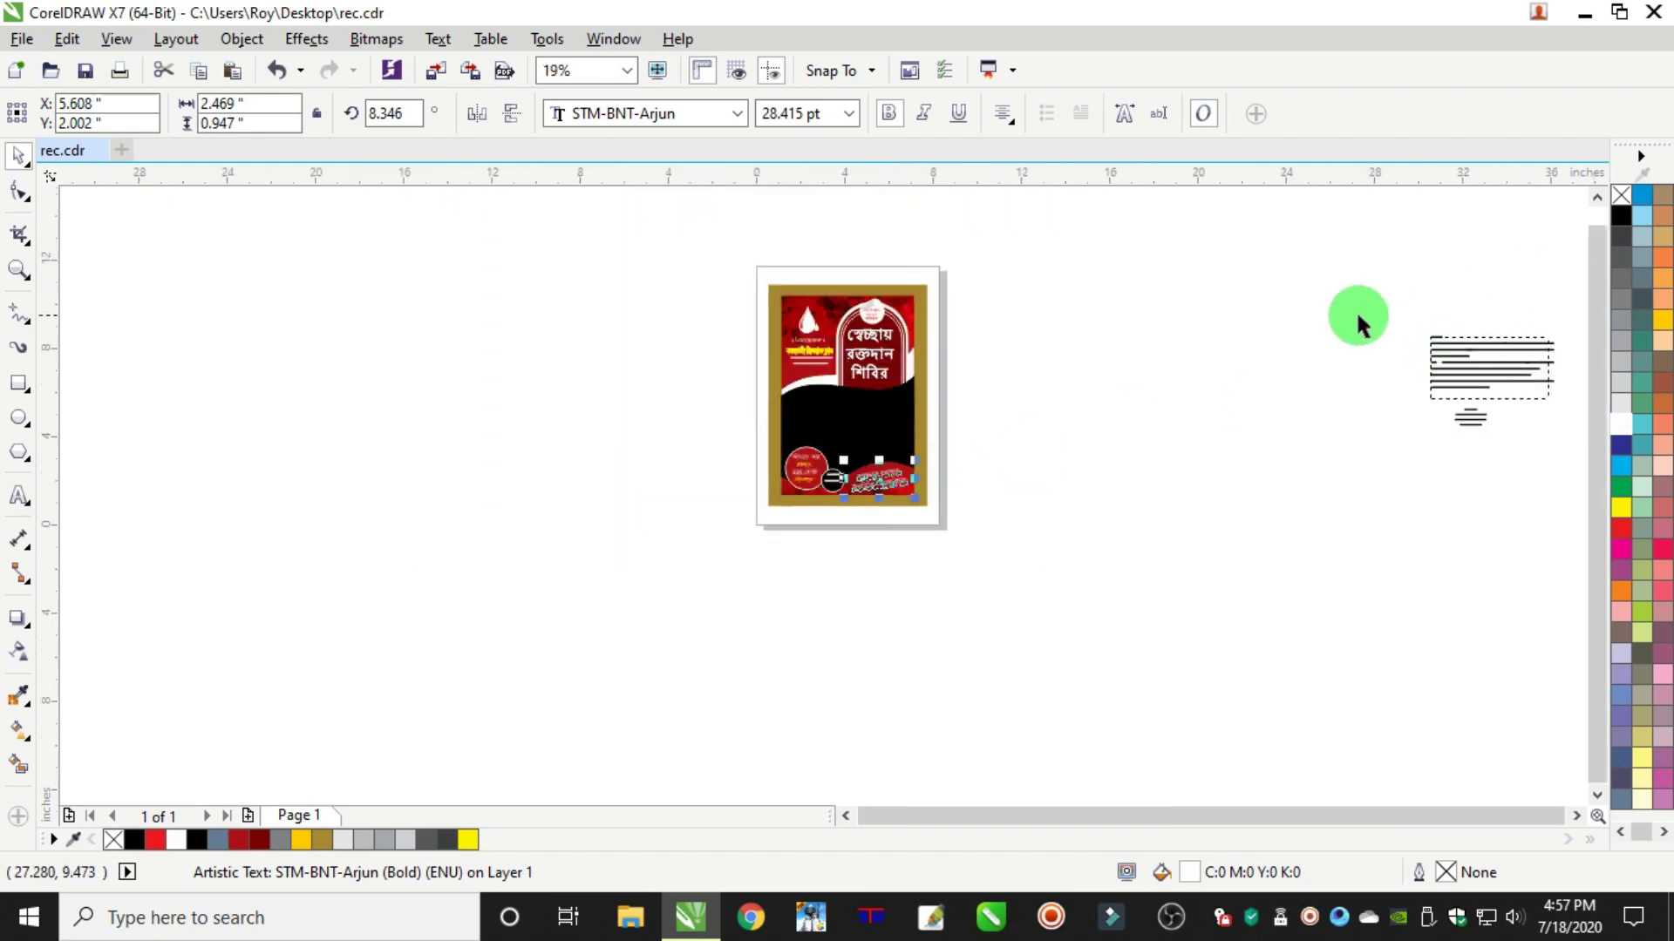
{"action": "left_click", "coordinate": [1418, 403]}
{"action": "left_click_drag", "start_coordinate": [1418, 403], "coordinate": [943, 454]}
{"action": "scroll", "coordinate": [943, 454], "scroll_direction": "up", "scroll_amount": 2}
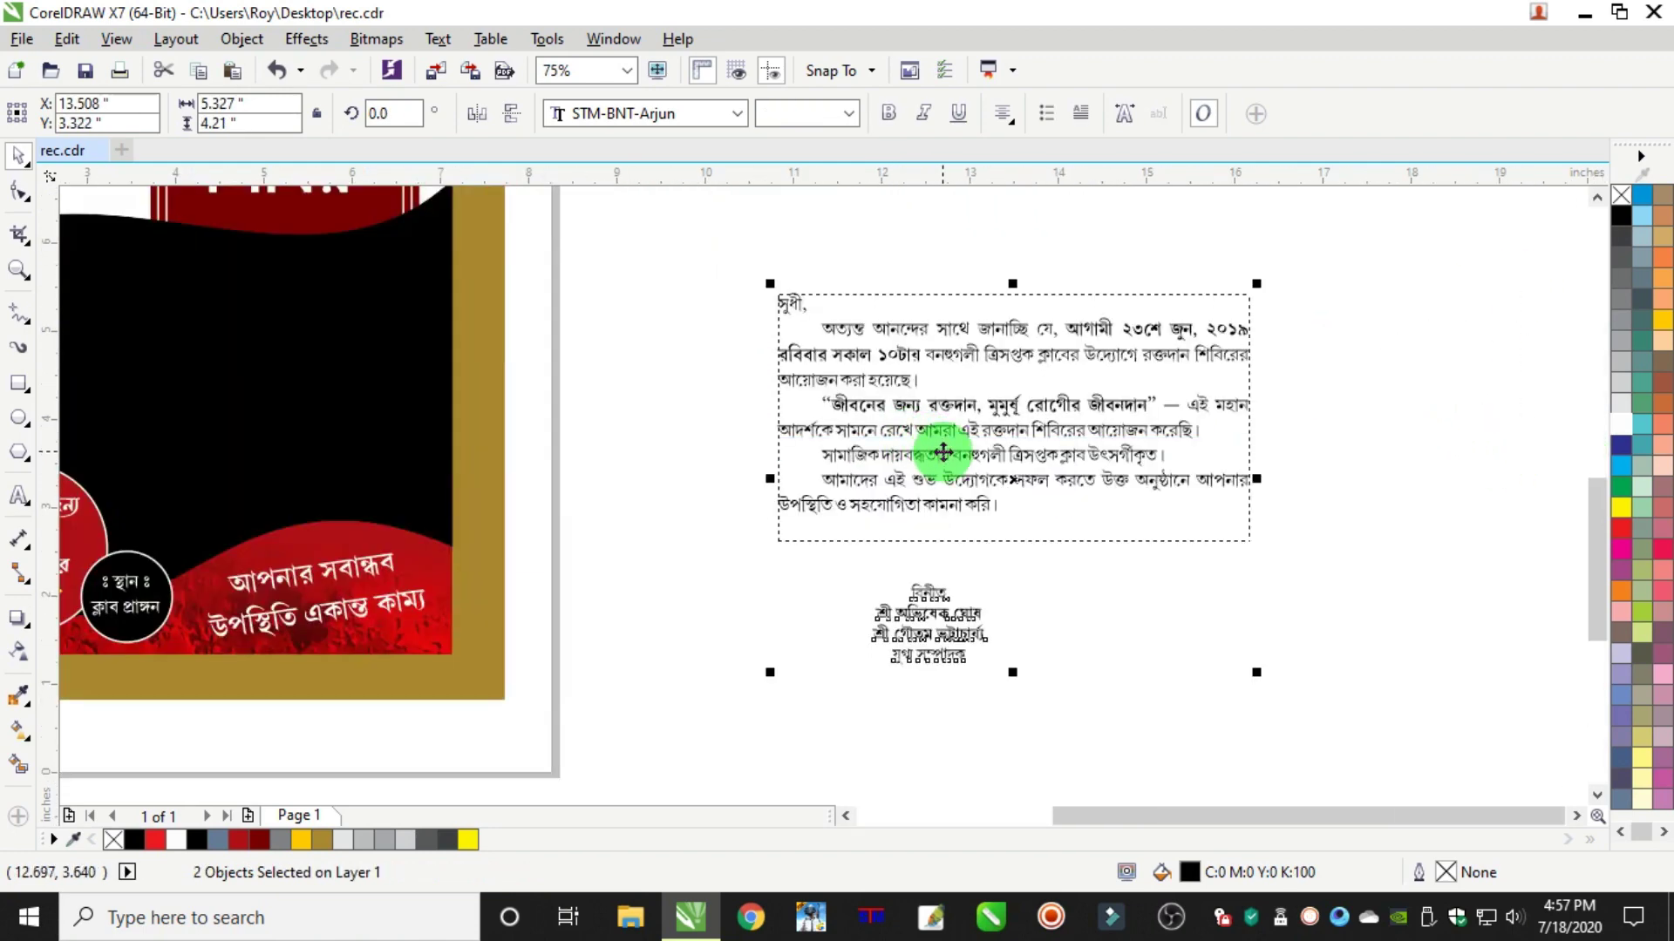
{"action": "left_click", "coordinate": [1620, 425]}
Place the letter paragraph in the poster's black area above the circles
{"action": "left_click_drag", "start_coordinate": [1377, 272], "coordinate": [688, 558]}
{"action": "scroll", "coordinate": [682, 449], "scroll_direction": "down", "scroll_amount": 2}
{"action": "scroll", "coordinate": [553, 422], "scroll_direction": "up", "scroll_amount": 2}
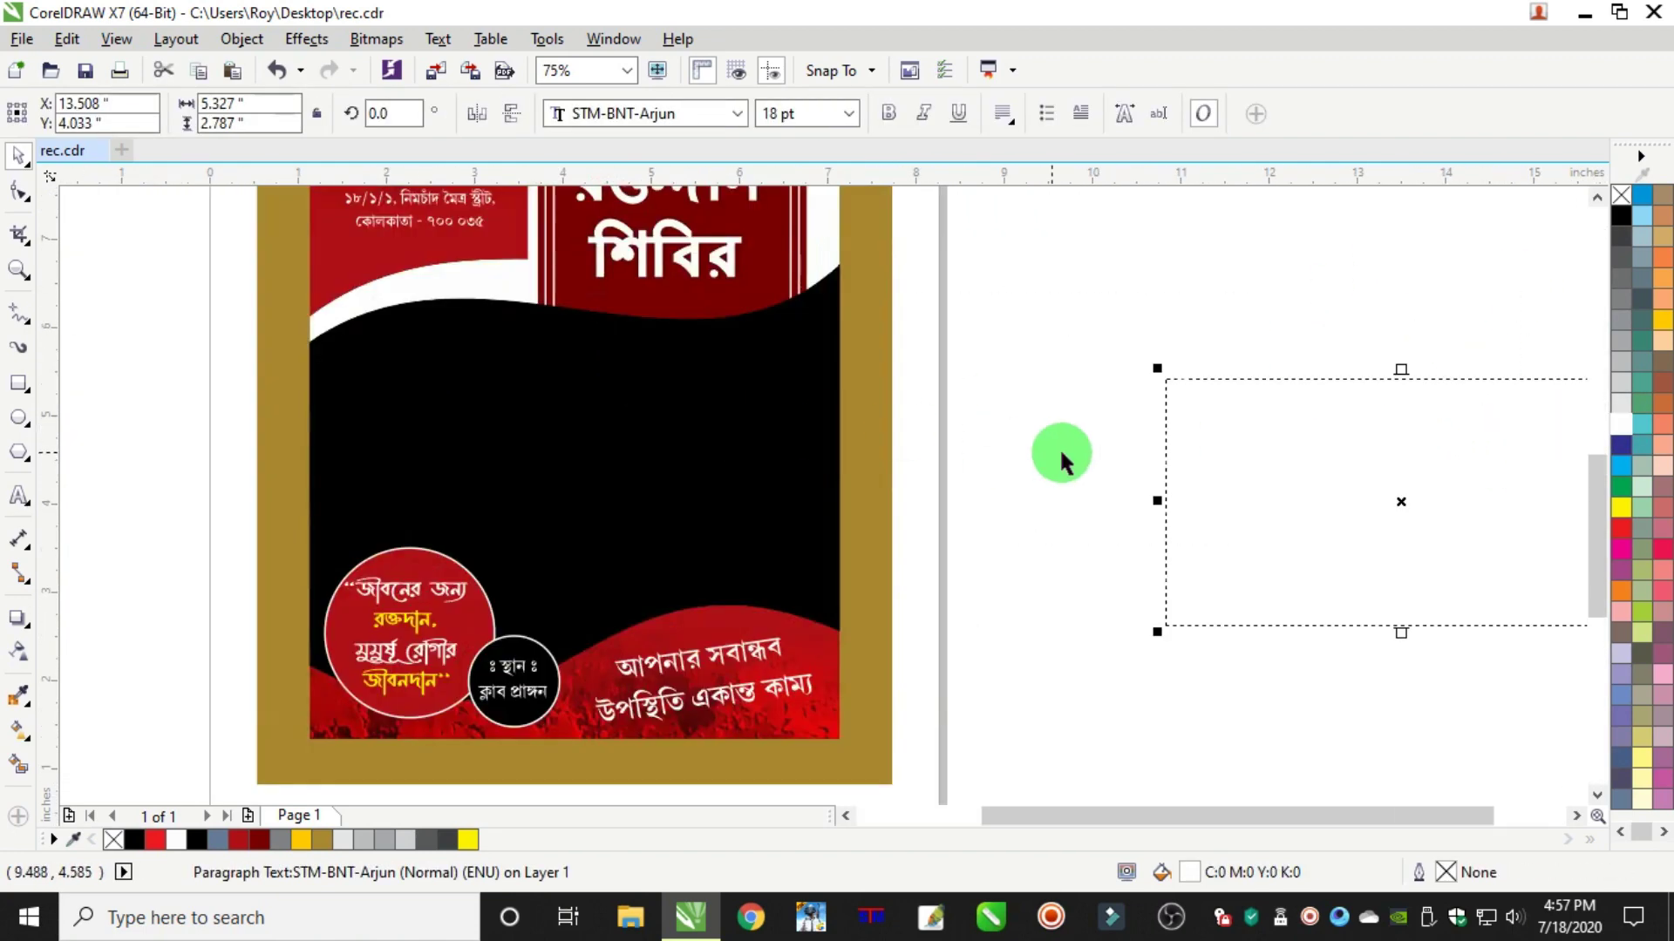
{"action": "left_click_drag", "start_coordinate": [1241, 462], "coordinate": [423, 405]}
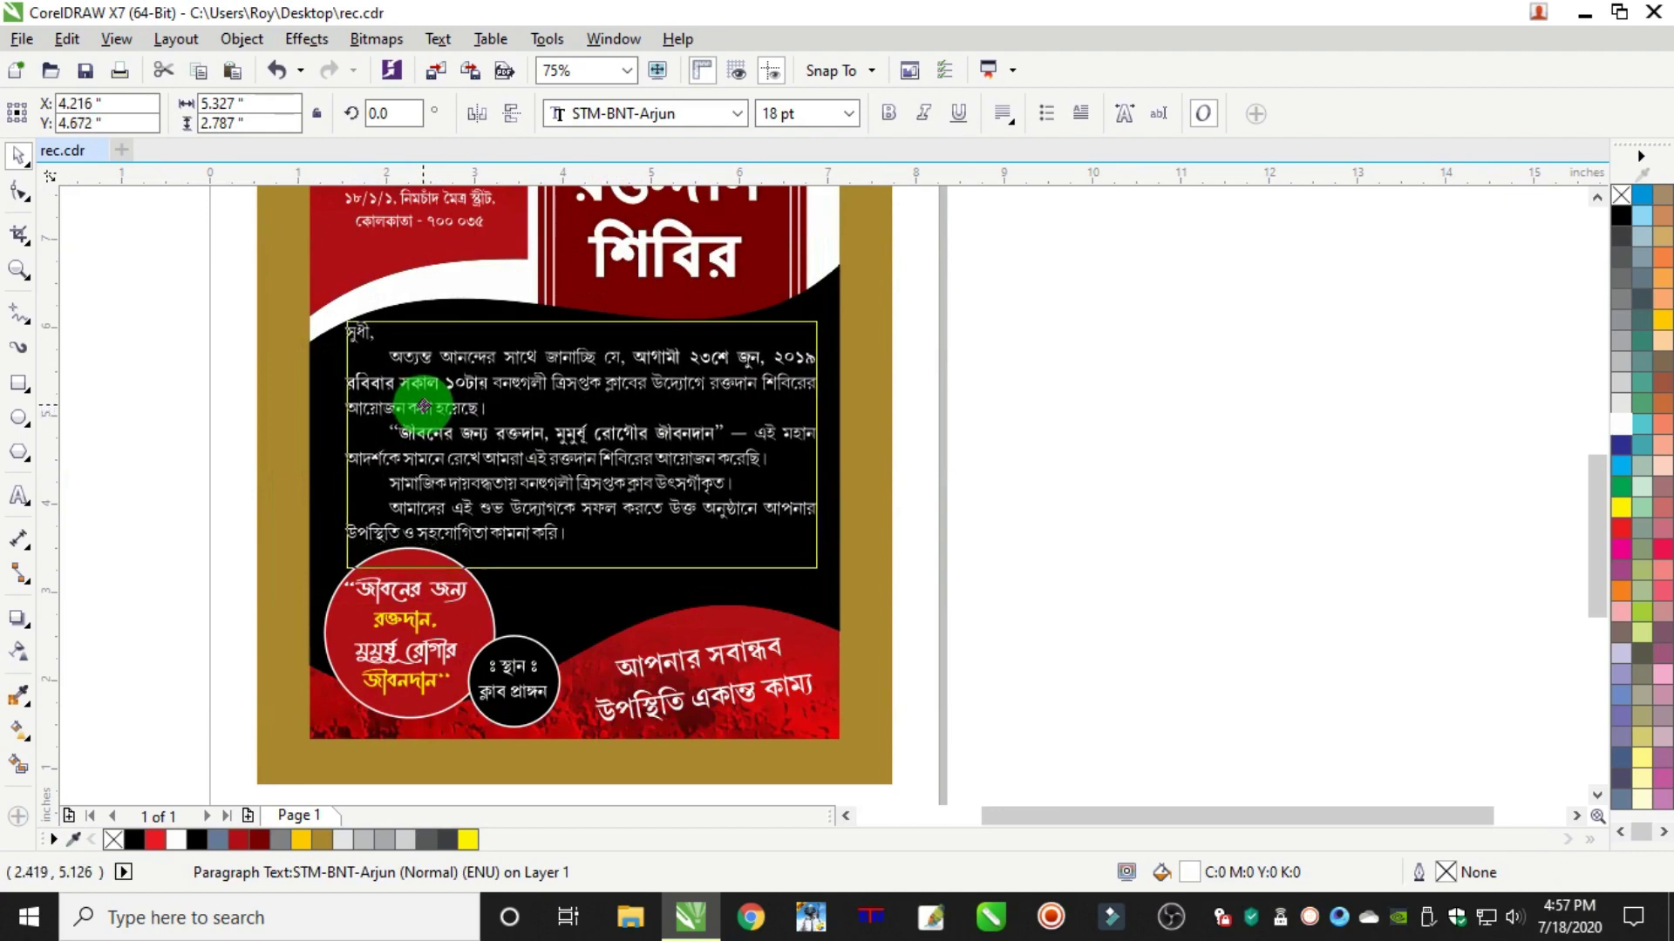
Place the signatory block below the paragraph's right end, above the lower red wave
{"action": "scroll", "coordinate": [1024, 478], "scroll_direction": "down", "scroll_amount": 2}
{"action": "left_click_drag", "start_coordinate": [1023, 477], "coordinate": [1414, 682]}
{"action": "scroll", "coordinate": [986, 514], "scroll_direction": "up", "scroll_amount": 2}
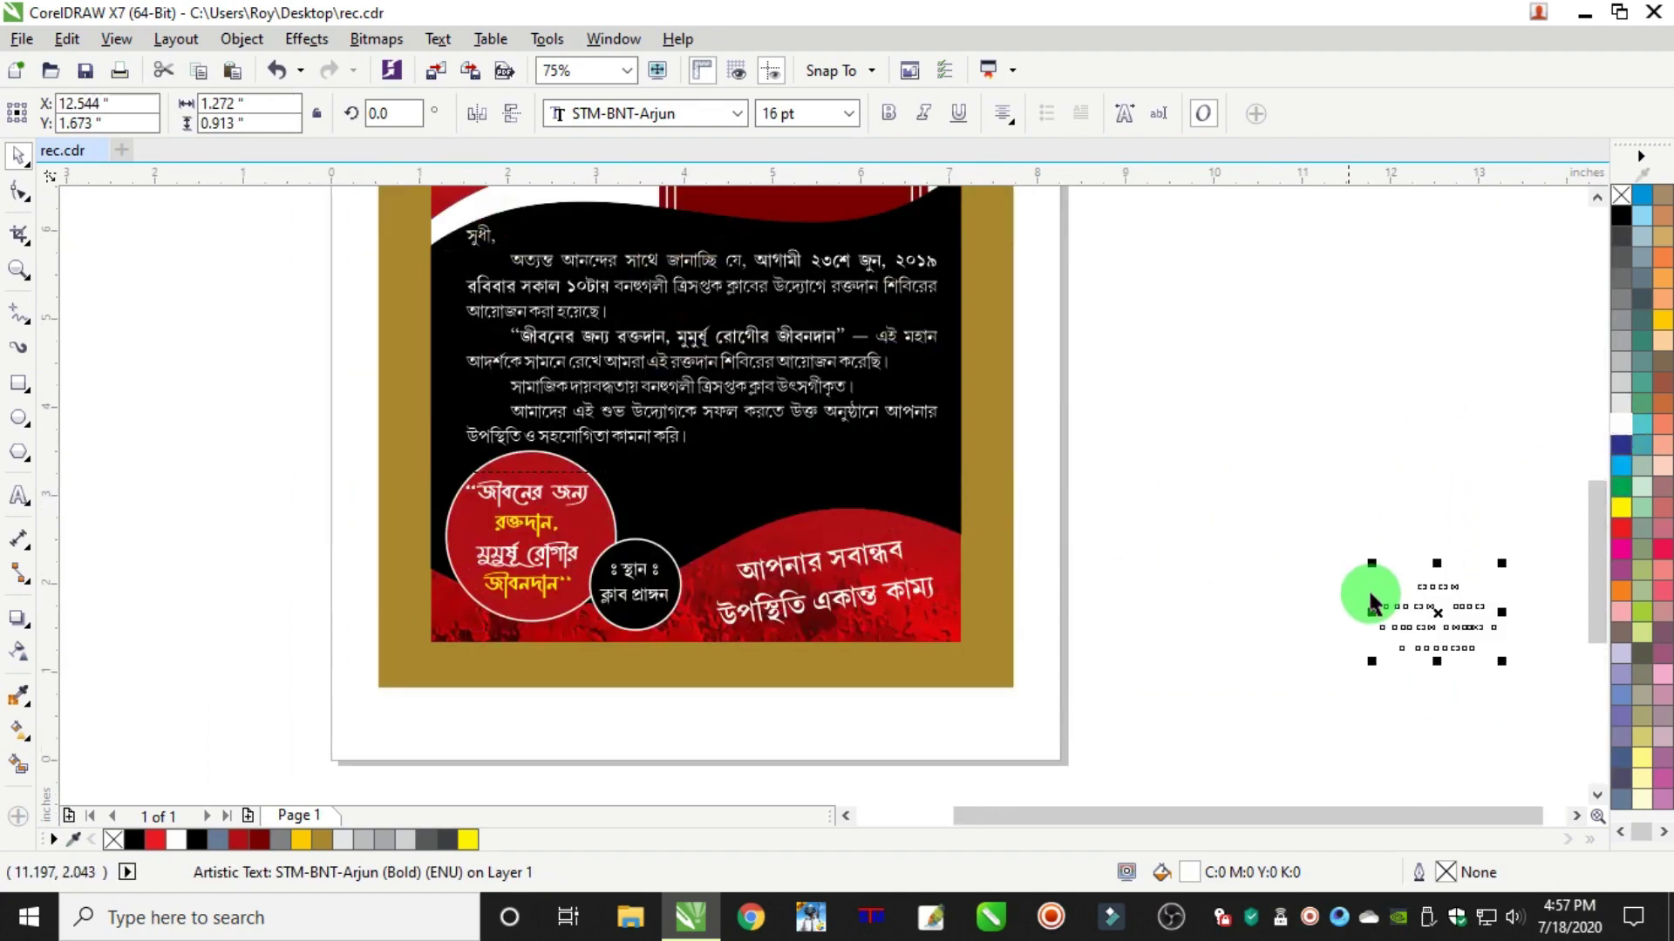
{"action": "left_click_drag", "start_coordinate": [1372, 601], "coordinate": [890, 484]}
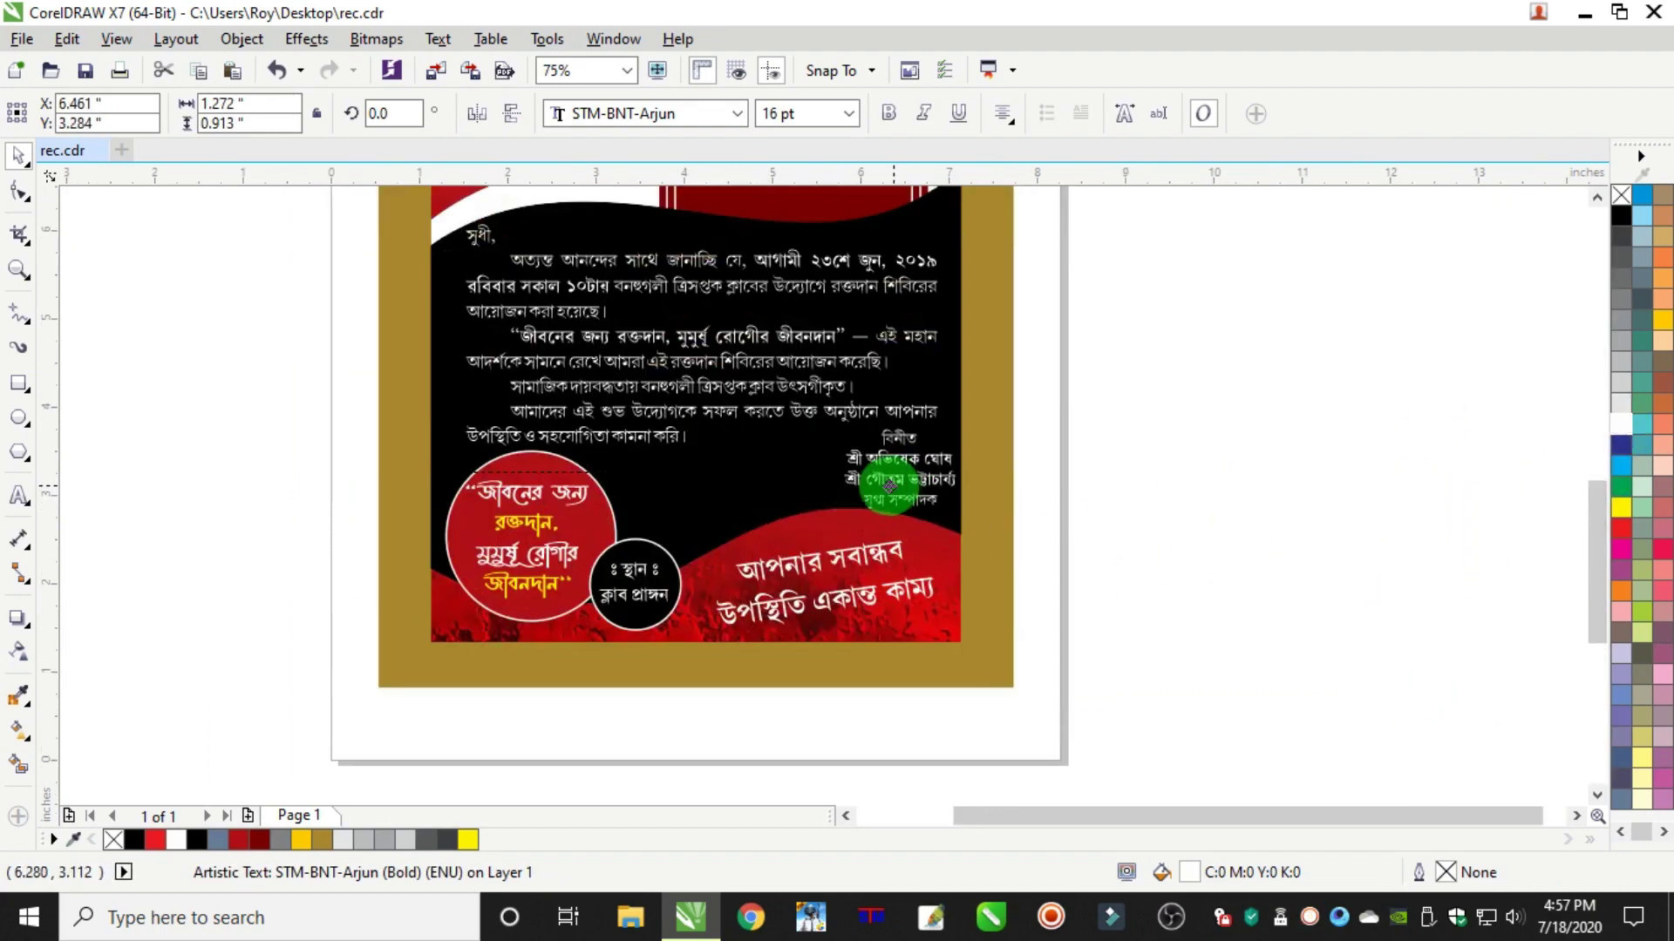
Reduce the height of the lower red wave and shift the signatory block slightly left to clear it
{"action": "scroll", "coordinate": [869, 490], "scroll_direction": "up", "scroll_amount": 2}
{"action": "left_click", "coordinate": [814, 479]}
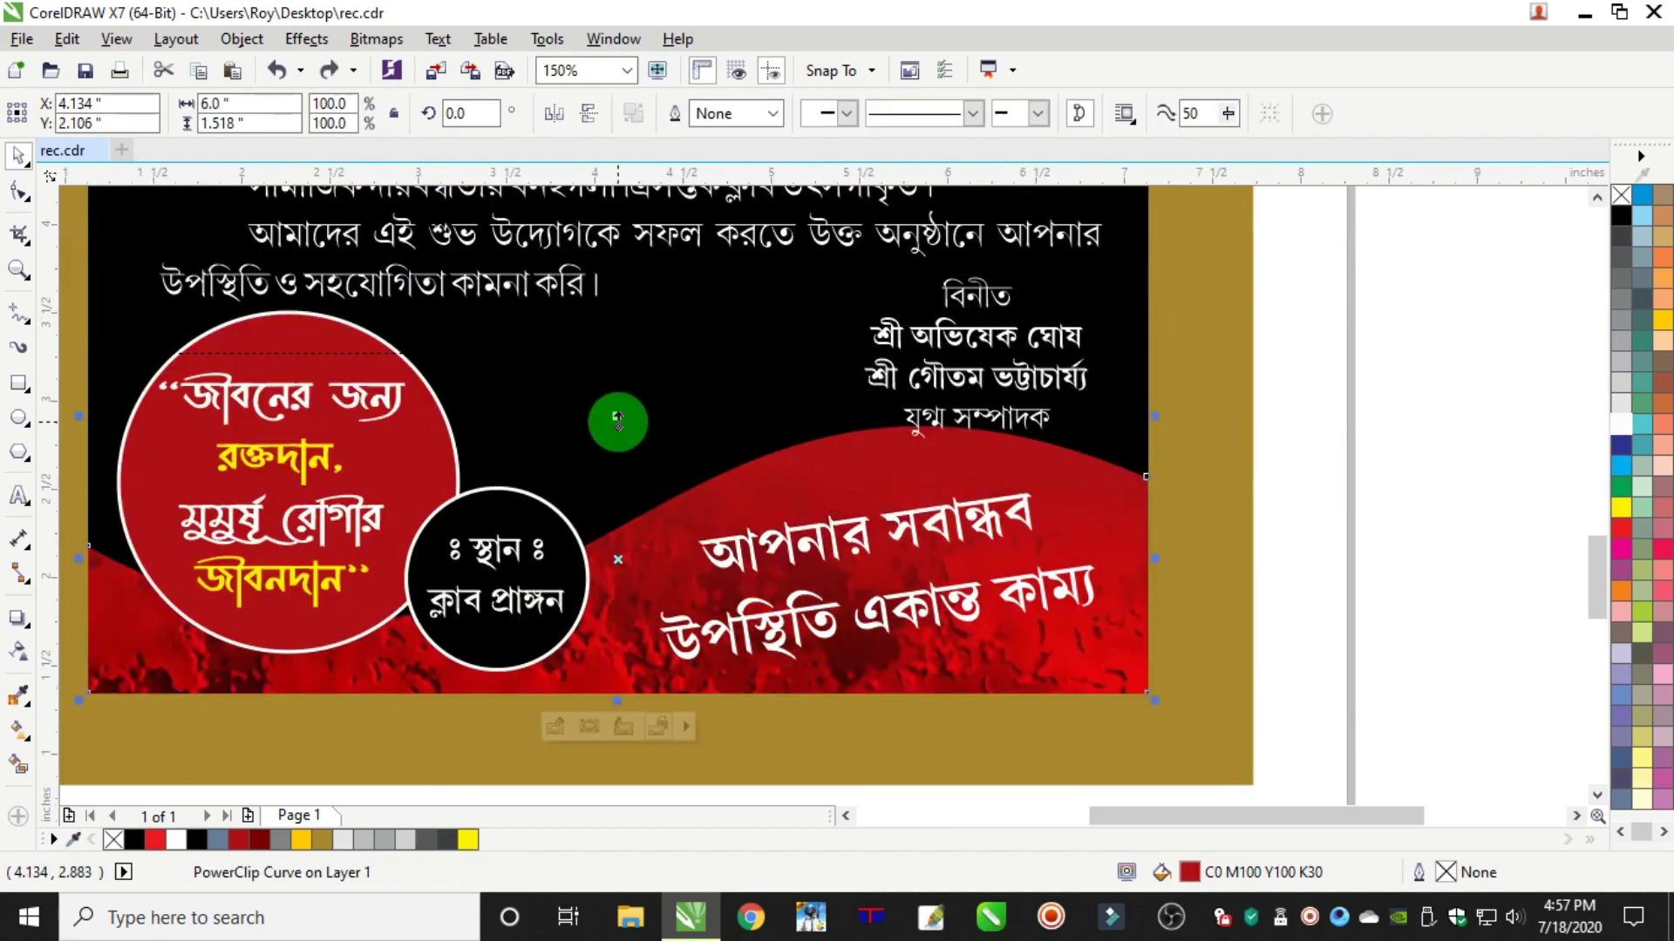
{"action": "left_click_drag", "start_coordinate": [609, 418], "coordinate": [615, 455]}
{"action": "key", "text": "Escape"}
{"action": "left_click_drag", "start_coordinate": [1032, 414], "coordinate": [1014, 418]}
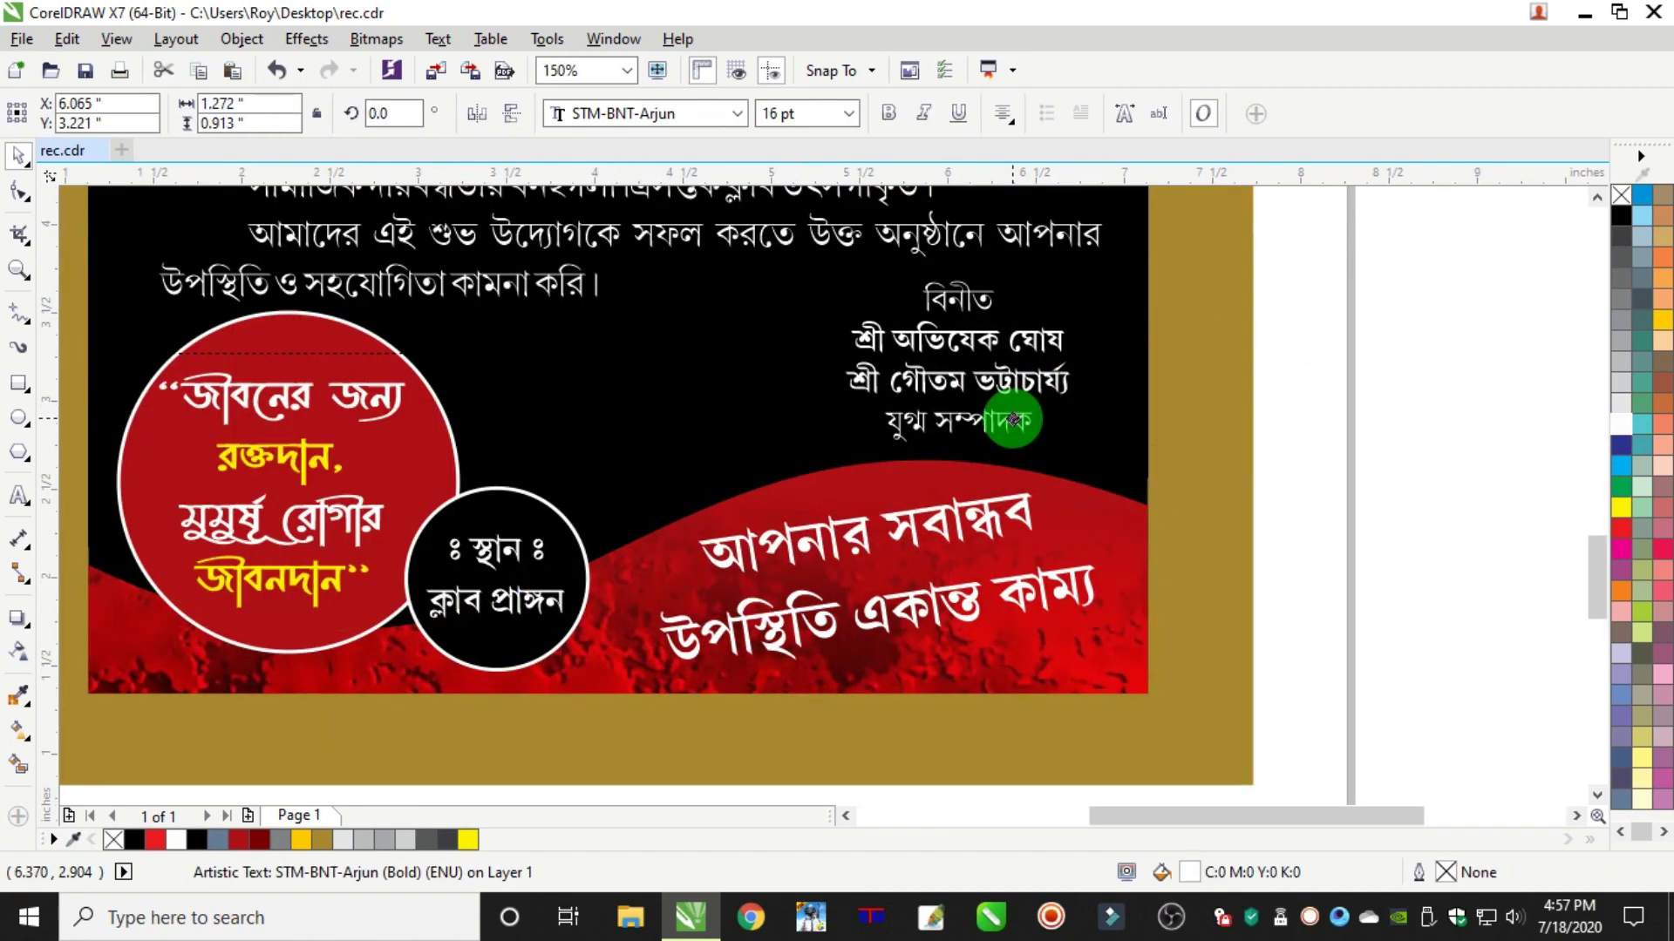
{"action": "key", "text": "Escape"}
{"action": "scroll", "coordinate": [1340, 393], "scroll_direction": "down", "scroll_amount": 5}
{"action": "left_click_drag", "start_coordinate": [899, 274], "coordinate": [956, 258]}
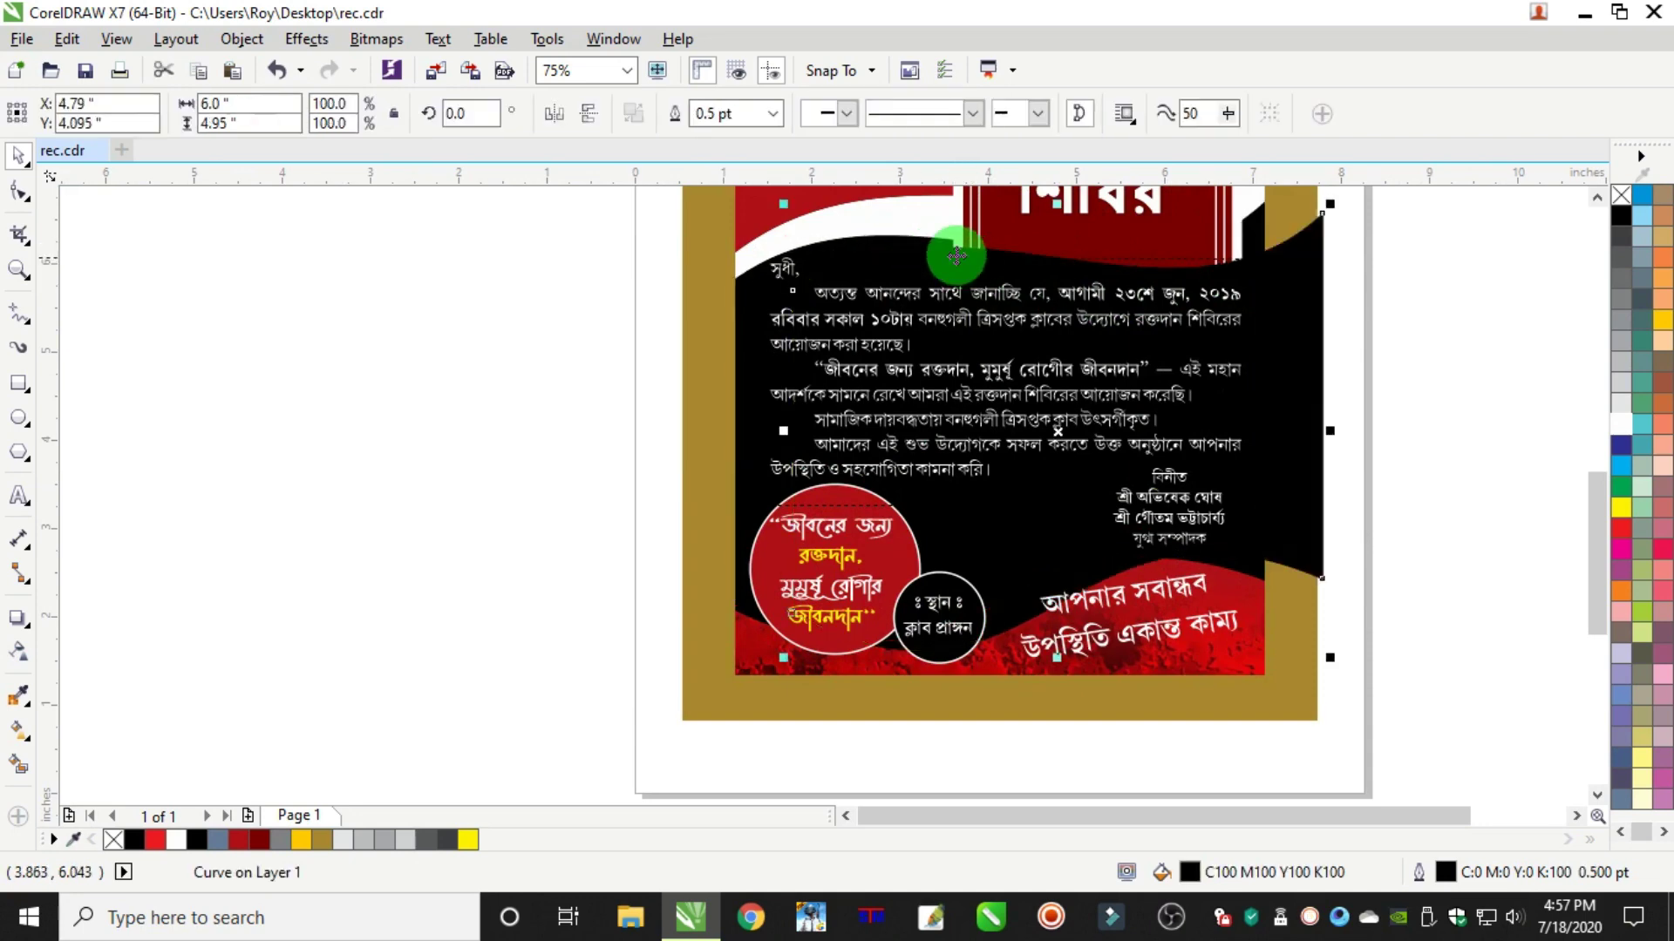
{"action": "key", "text": "ctrl+z"}
{"action": "left_click_drag", "start_coordinate": [849, 258], "coordinate": [936, 288]}
{"action": "key", "text": "ctrl+z"}
{"action": "left_click", "coordinate": [1406, 279]}
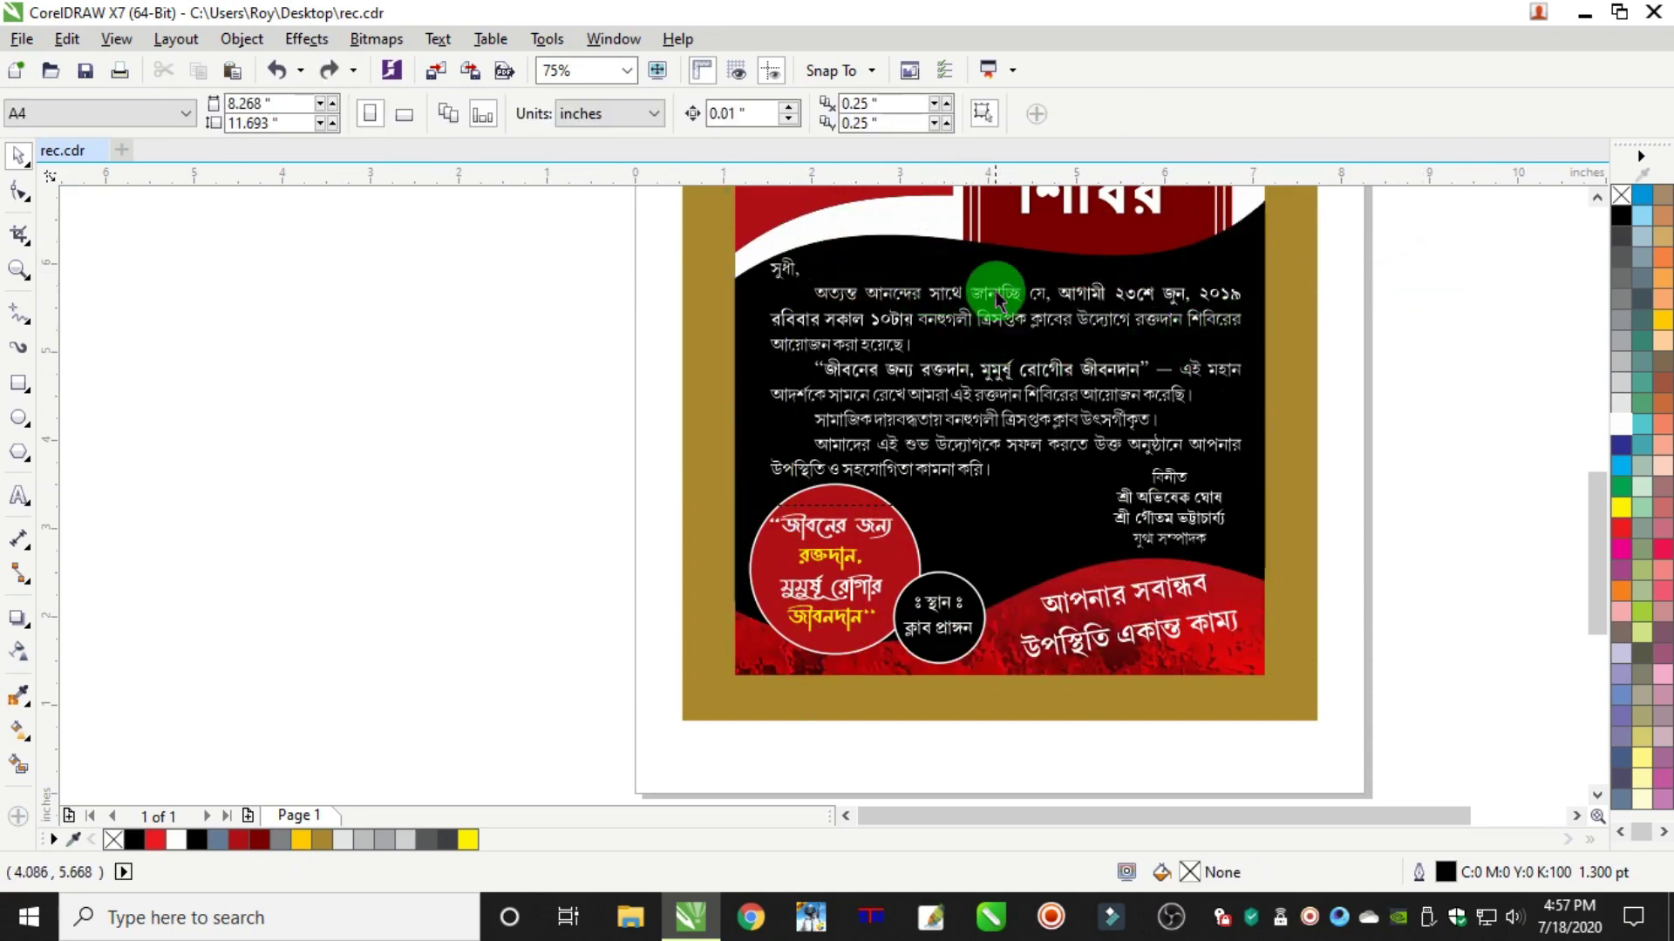
Reshape the left end of the wave along the black area's upper edge into a steeper curve with the Shape tool
{"action": "scroll", "coordinate": [997, 264], "scroll_direction": "up", "scroll_amount": 1}
{"action": "scroll", "coordinate": [733, 267], "scroll_direction": "down", "scroll_amount": 1}
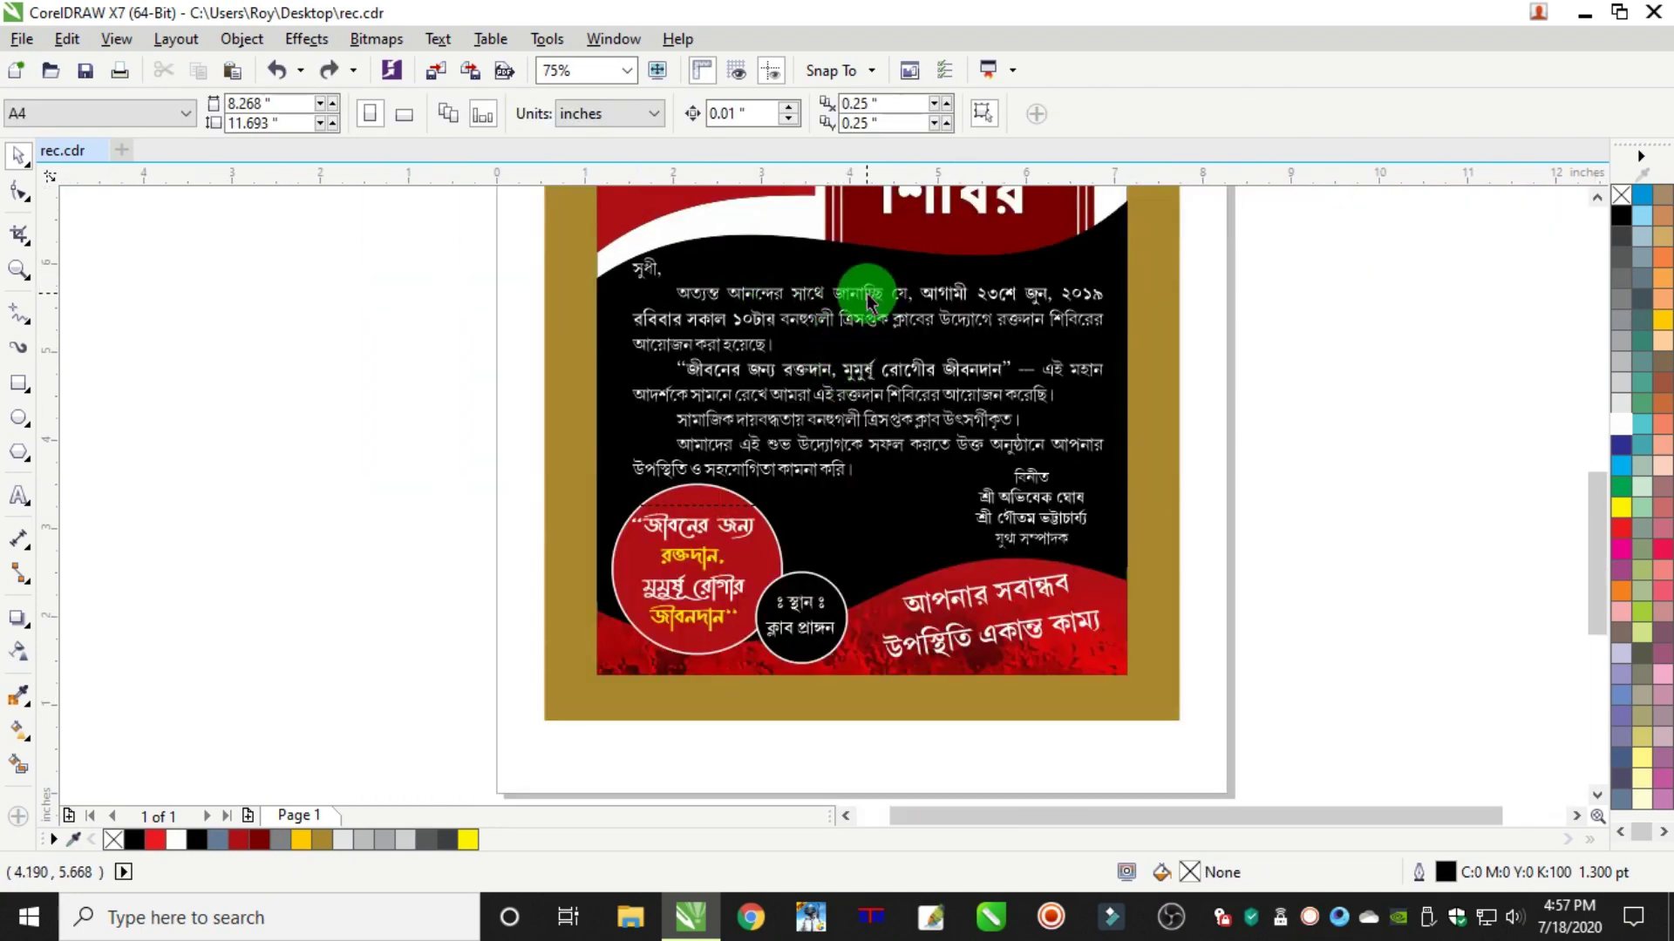
{"action": "scroll", "coordinate": [672, 252], "scroll_direction": "up", "scroll_amount": 4}
{"action": "left_click", "coordinate": [606, 292]}
{"action": "left_click", "coordinate": [19, 190]}
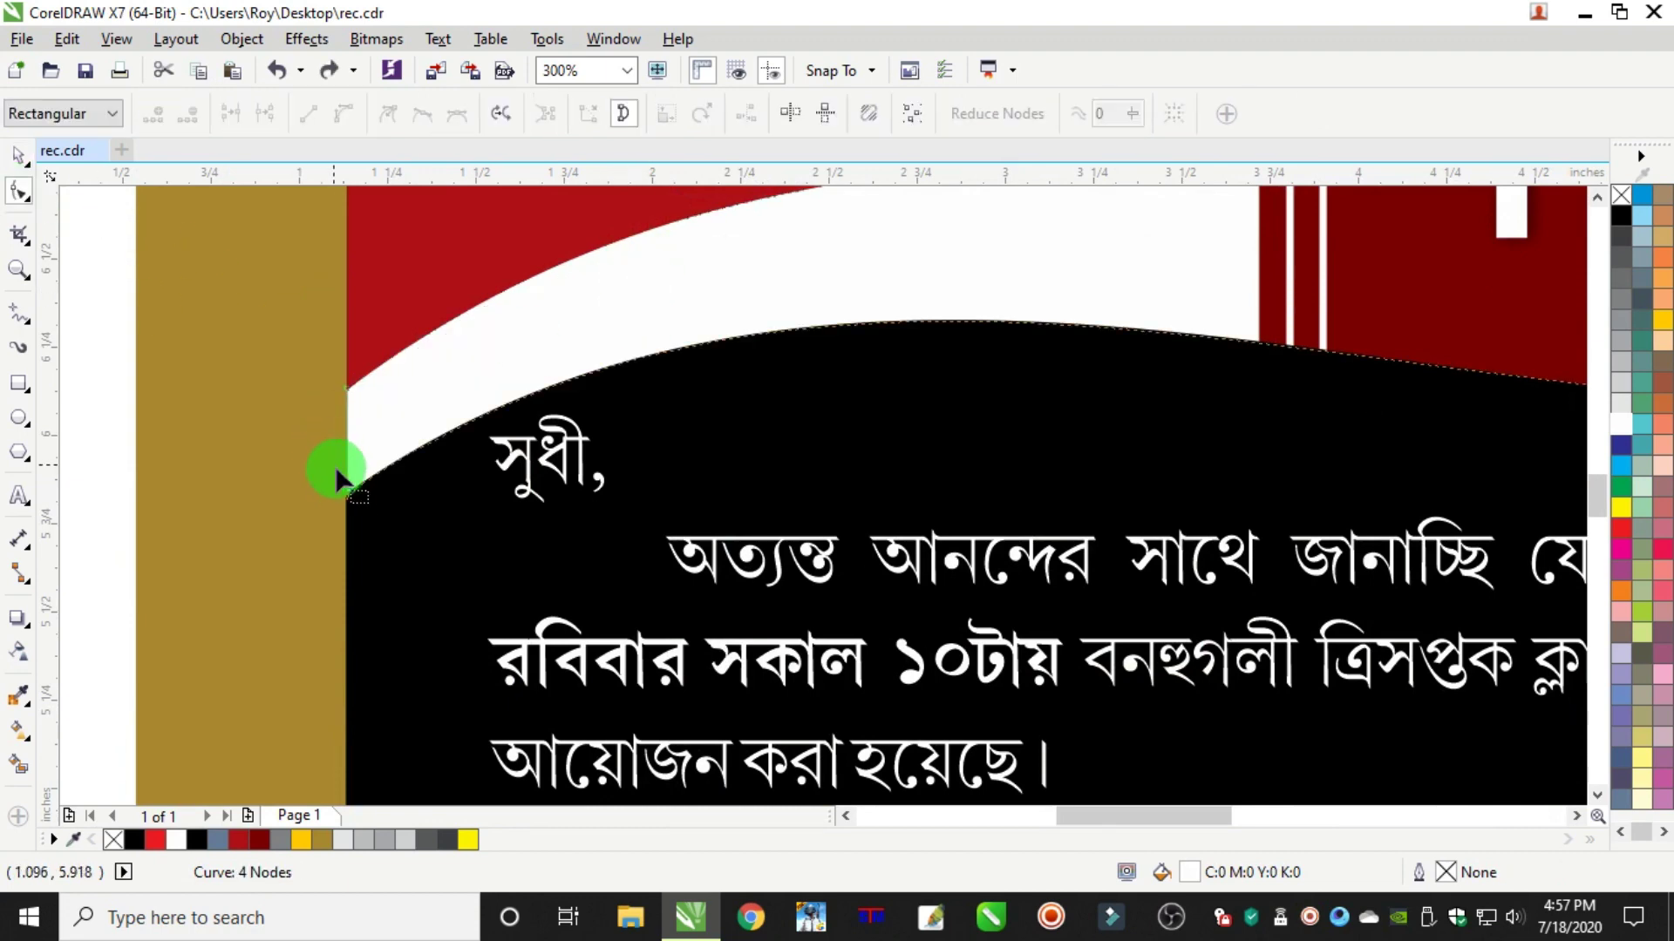
{"action": "left_click", "coordinate": [350, 494]}
{"action": "scroll", "coordinate": [703, 301], "scroll_direction": "down", "scroll_amount": 4}
{"action": "left_click_drag", "start_coordinate": [755, 237], "coordinate": [587, 329]}
{"action": "scroll", "coordinate": [587, 329], "scroll_direction": "up", "scroll_amount": 3}
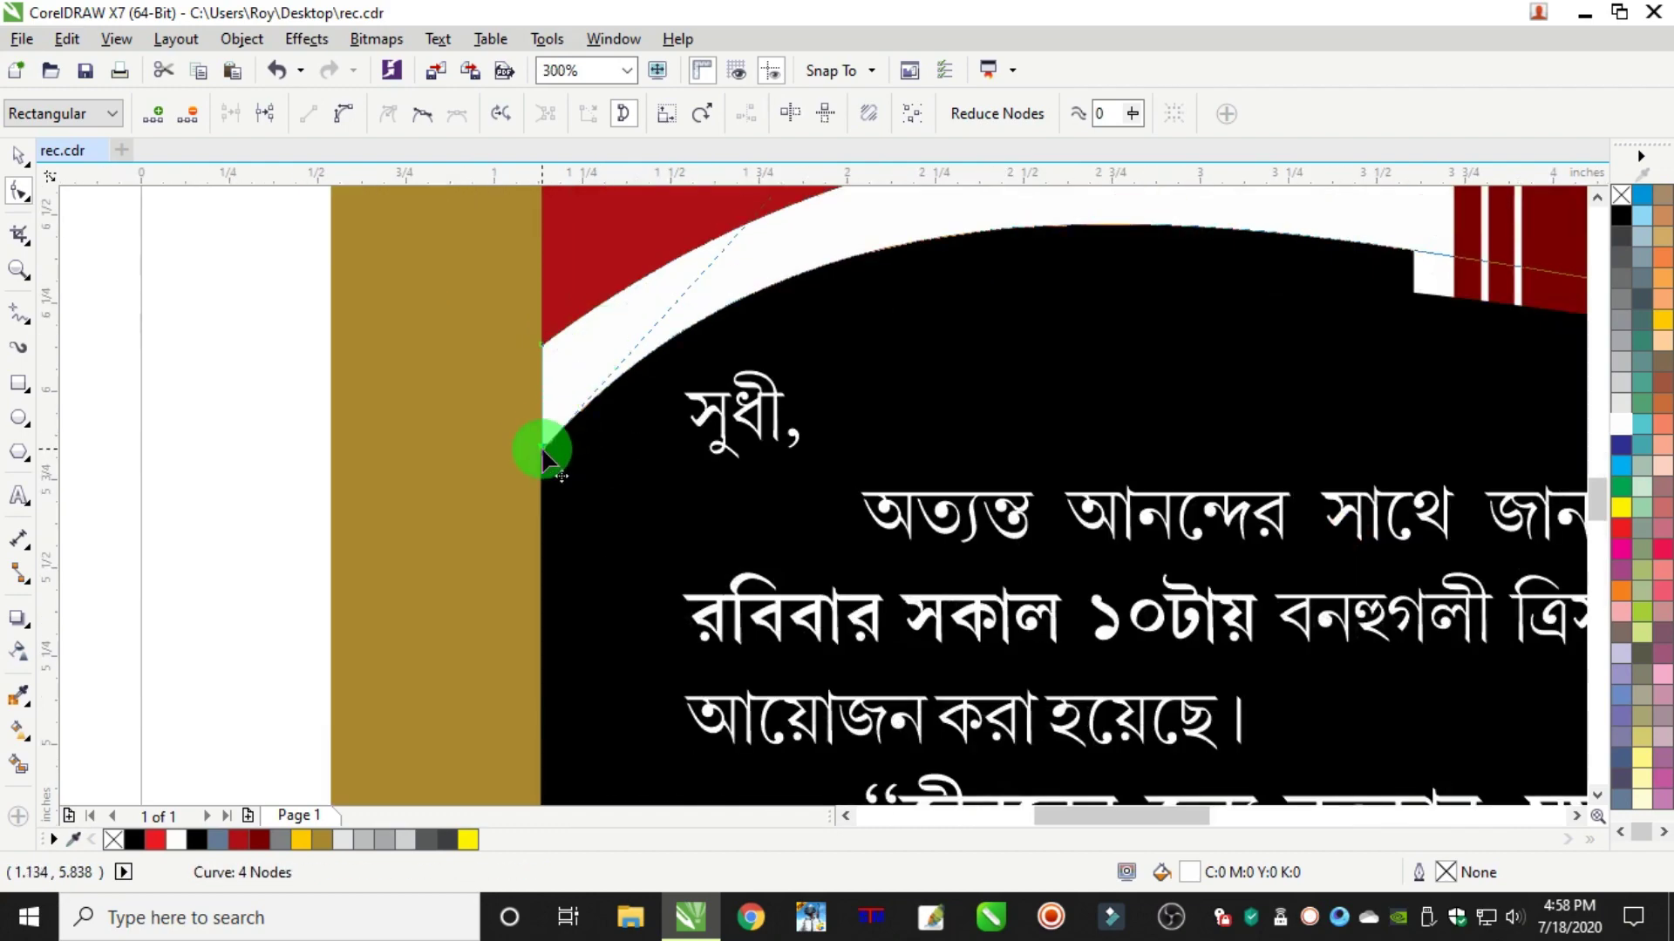
{"action": "scroll", "coordinate": [654, 374], "scroll_direction": "down", "scroll_amount": 7}
{"action": "scroll", "coordinate": [788, 291], "scroll_direction": "up", "scroll_amount": 7}
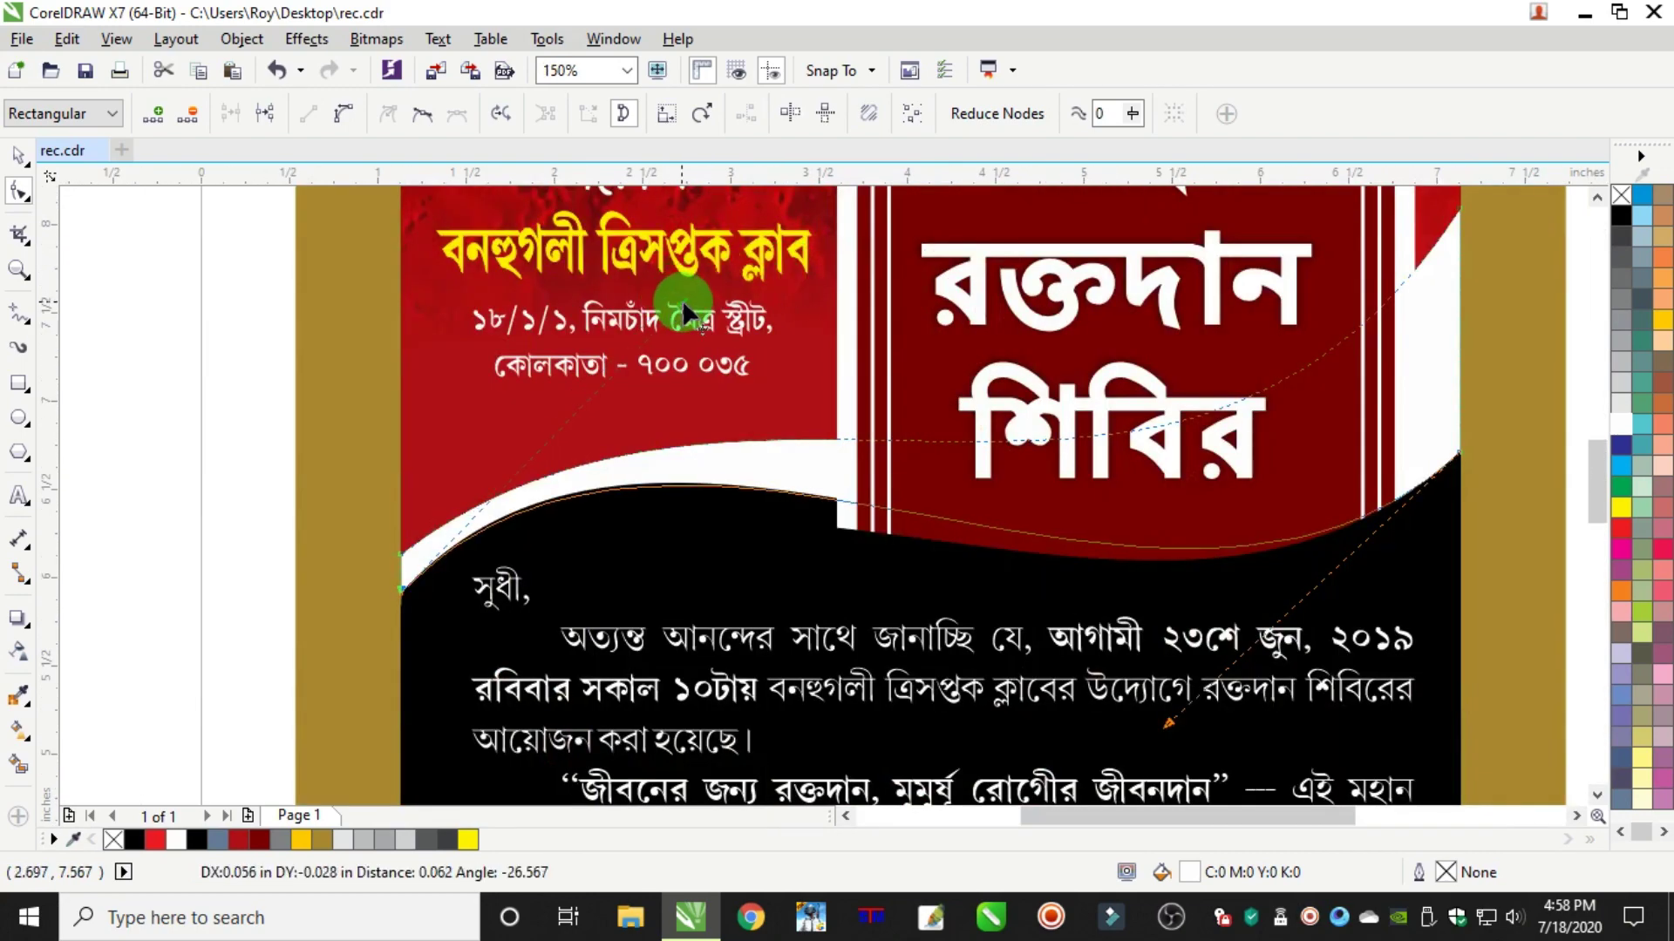
{"action": "left_click", "coordinate": [111, 260]}
{"action": "scroll", "coordinate": [451, 455], "scroll_direction": "down", "scroll_amount": 2}
{"action": "scroll", "coordinate": [529, 483], "scroll_direction": "up", "scroll_amount": 2}
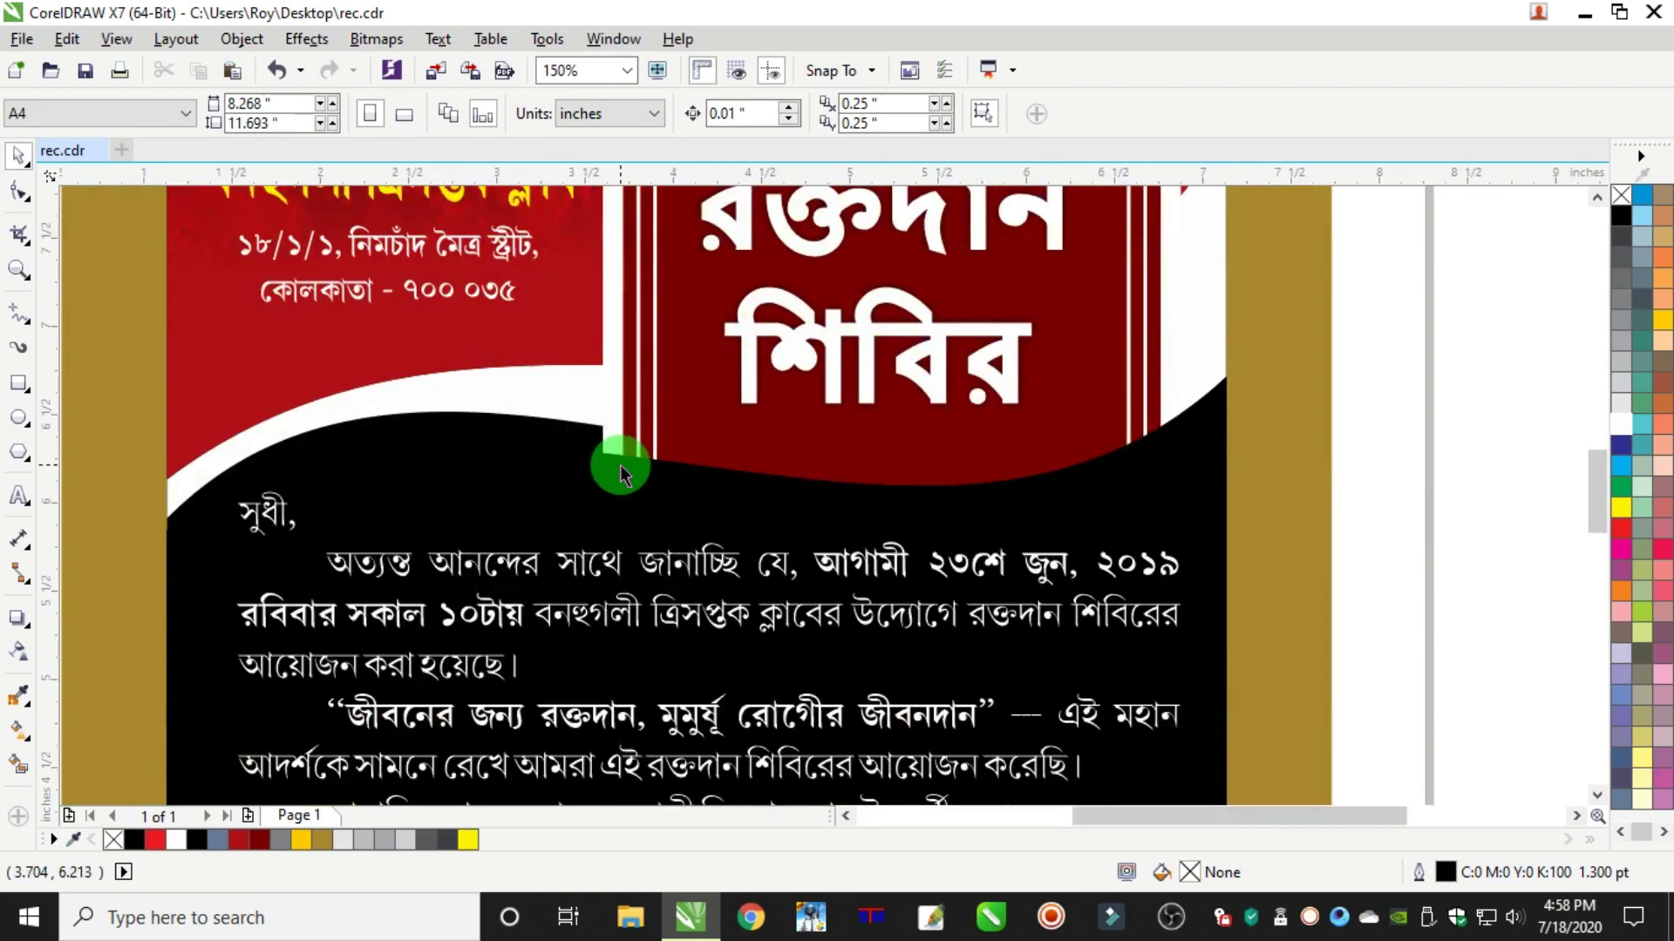
Bring the black wave shape in front of the other poster objects
{"action": "scroll", "coordinate": [630, 459], "scroll_direction": "up", "scroll_amount": 2}
{"action": "scroll", "coordinate": [630, 460], "scroll_direction": "down", "scroll_amount": 2}
{"action": "left_click_drag", "start_coordinate": [513, 483], "coordinate": [582, 513]}
{"action": "key", "text": "ctrl+z"}
{"action": "key", "text": "shift+Page_Up"}
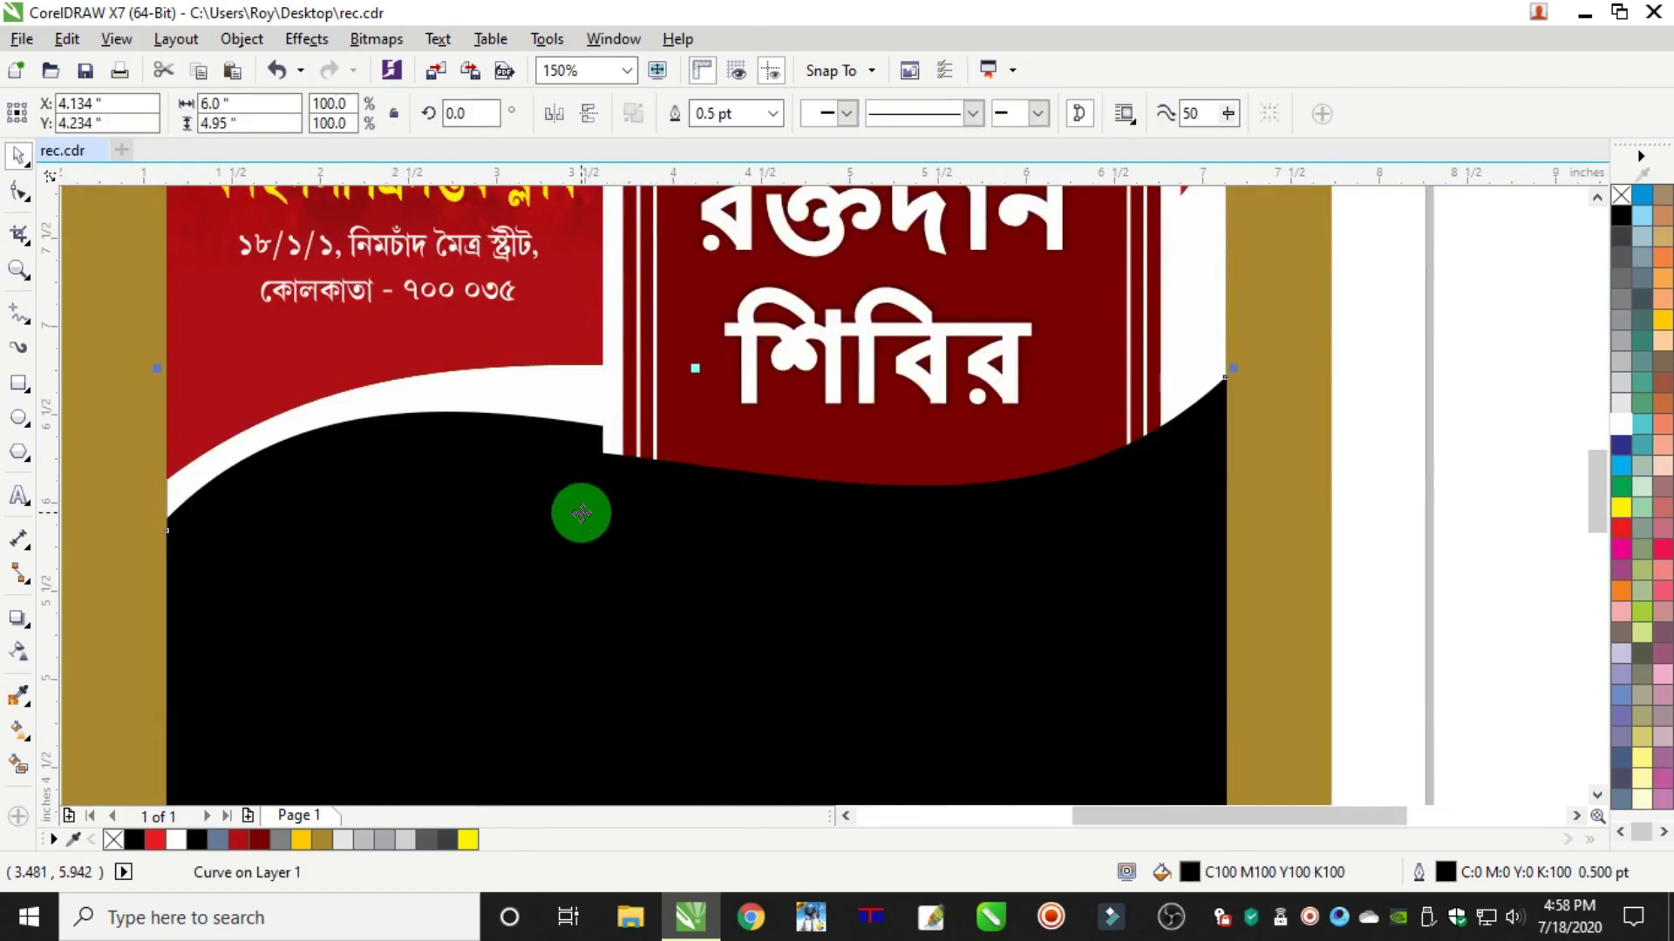
Stretch the black wave shape upward to a height of about 5.13 inches so it covers the white gap beside the arch's base
{"action": "scroll", "coordinate": [794, 473], "scroll_direction": "down", "scroll_amount": 2}
{"action": "scroll", "coordinate": [778, 454], "scroll_direction": "up", "scroll_amount": 1}
{"action": "scroll", "coordinate": [777, 463], "scroll_direction": "up", "scroll_amount": 4}
{"action": "left_click_drag", "start_coordinate": [750, 450], "coordinate": [808, 495]}
{"action": "scroll", "coordinate": [798, 454], "scroll_direction": "down", "scroll_amount": 4}
{"action": "scroll", "coordinate": [797, 477], "scroll_direction": "up", "scroll_amount": 2}
{"action": "left_click_drag", "start_coordinate": [700, 456], "coordinate": [713, 445]}
{"action": "scroll", "coordinate": [713, 443], "scroll_direction": "down", "scroll_amount": 2}
{"action": "left_click", "coordinate": [1199, 420]}
{"action": "scroll", "coordinate": [1075, 521], "scroll_direction": "down", "scroll_amount": 1}
{"action": "scroll", "coordinate": [1081, 501], "scroll_direction": "up", "scroll_amount": 1}
Bring the letter paragraph, the signatory block and the two lower circles in front of the black wave shape
{"action": "left_click", "coordinate": [850, 545]}
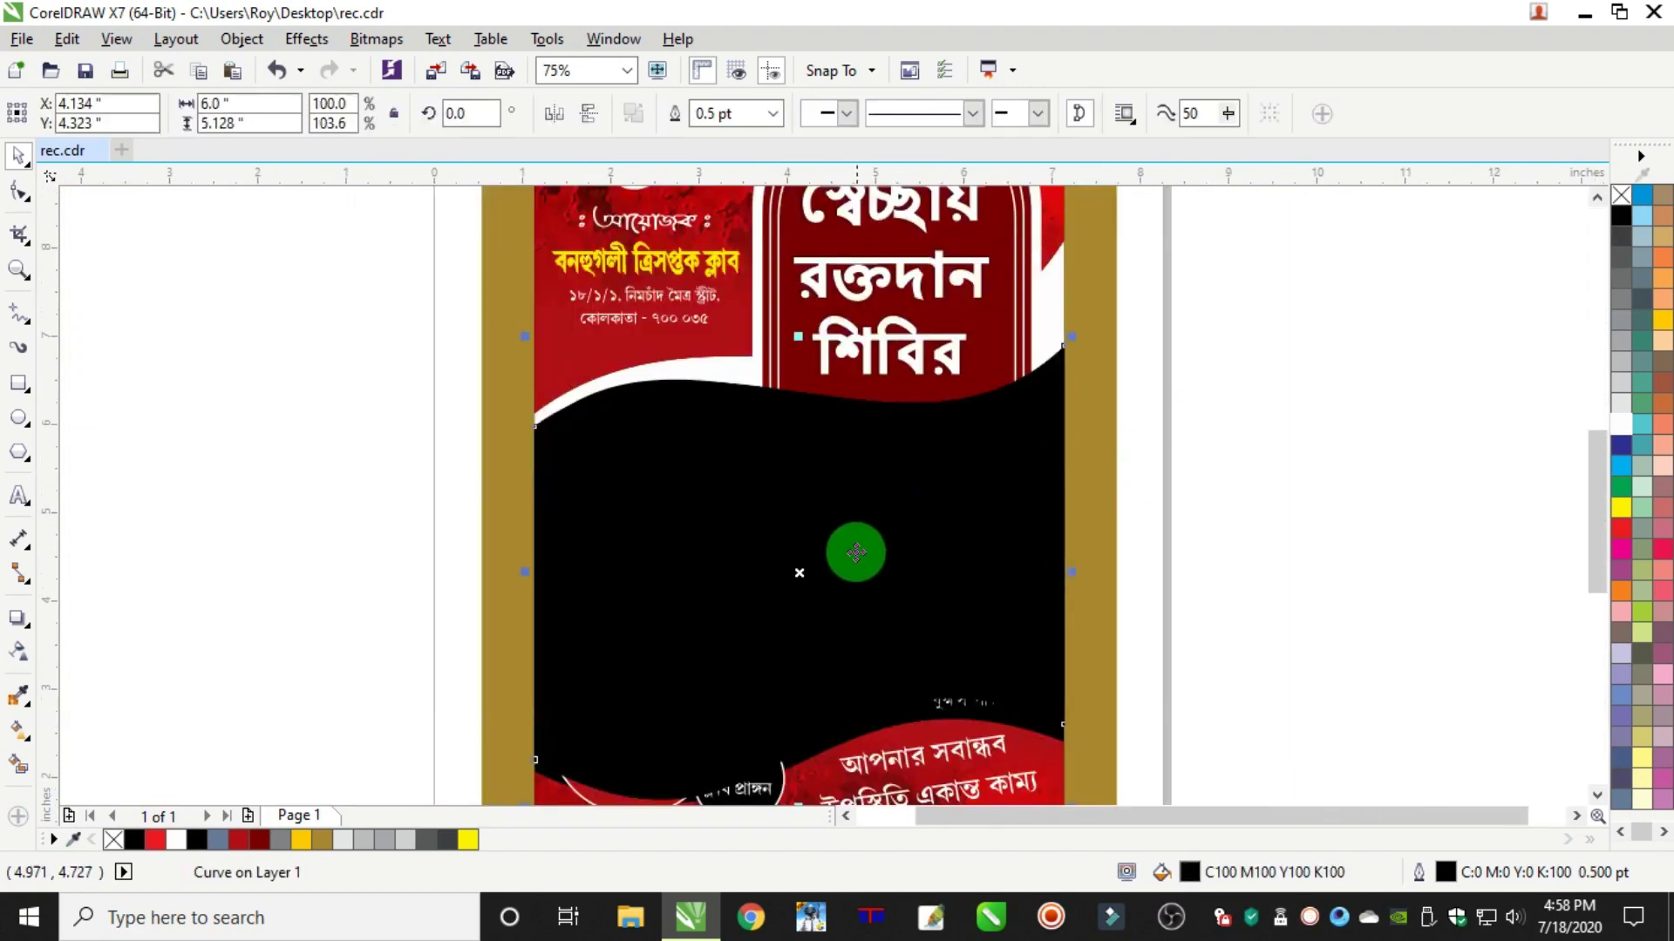
{"action": "left_click", "coordinate": [851, 556], "text": "alt"}
{"action": "key", "text": "shift+Page_Up"}
{"action": "left_click", "coordinate": [995, 700]}
{"action": "key", "text": "shift+Page_Up"}
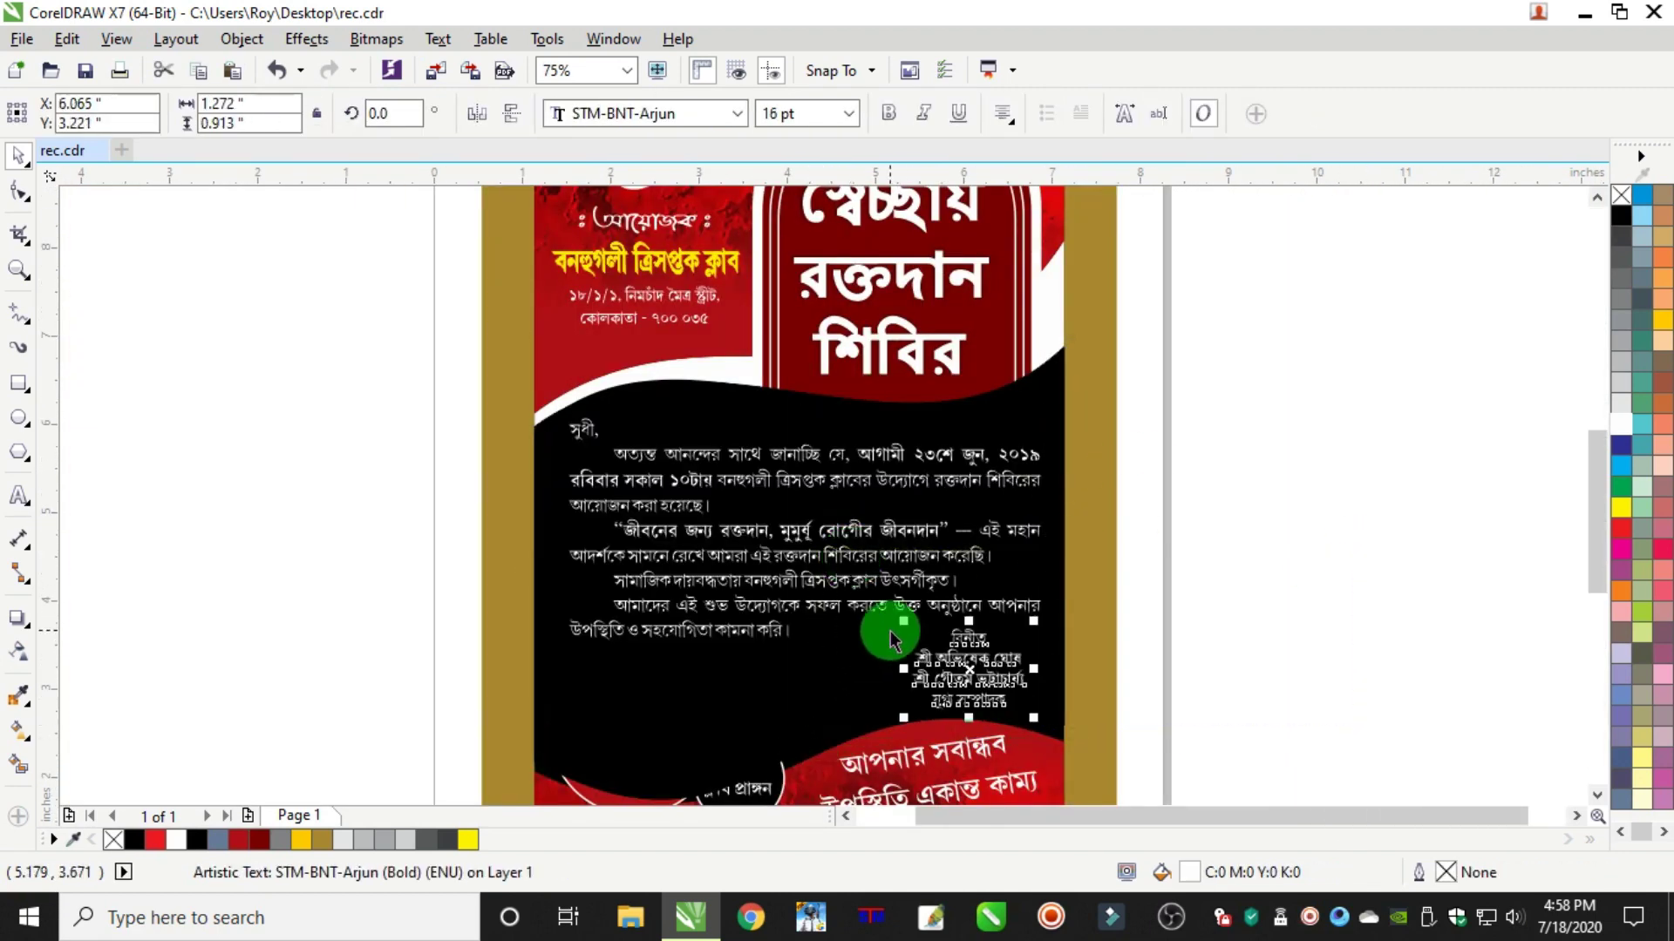
{"action": "scroll", "coordinate": [975, 481], "scroll_direction": "down", "scroll_amount": 1}
{"action": "left_click_drag", "start_coordinate": [684, 558], "coordinate": [915, 681]}
{"action": "left_click", "coordinate": [908, 701]}
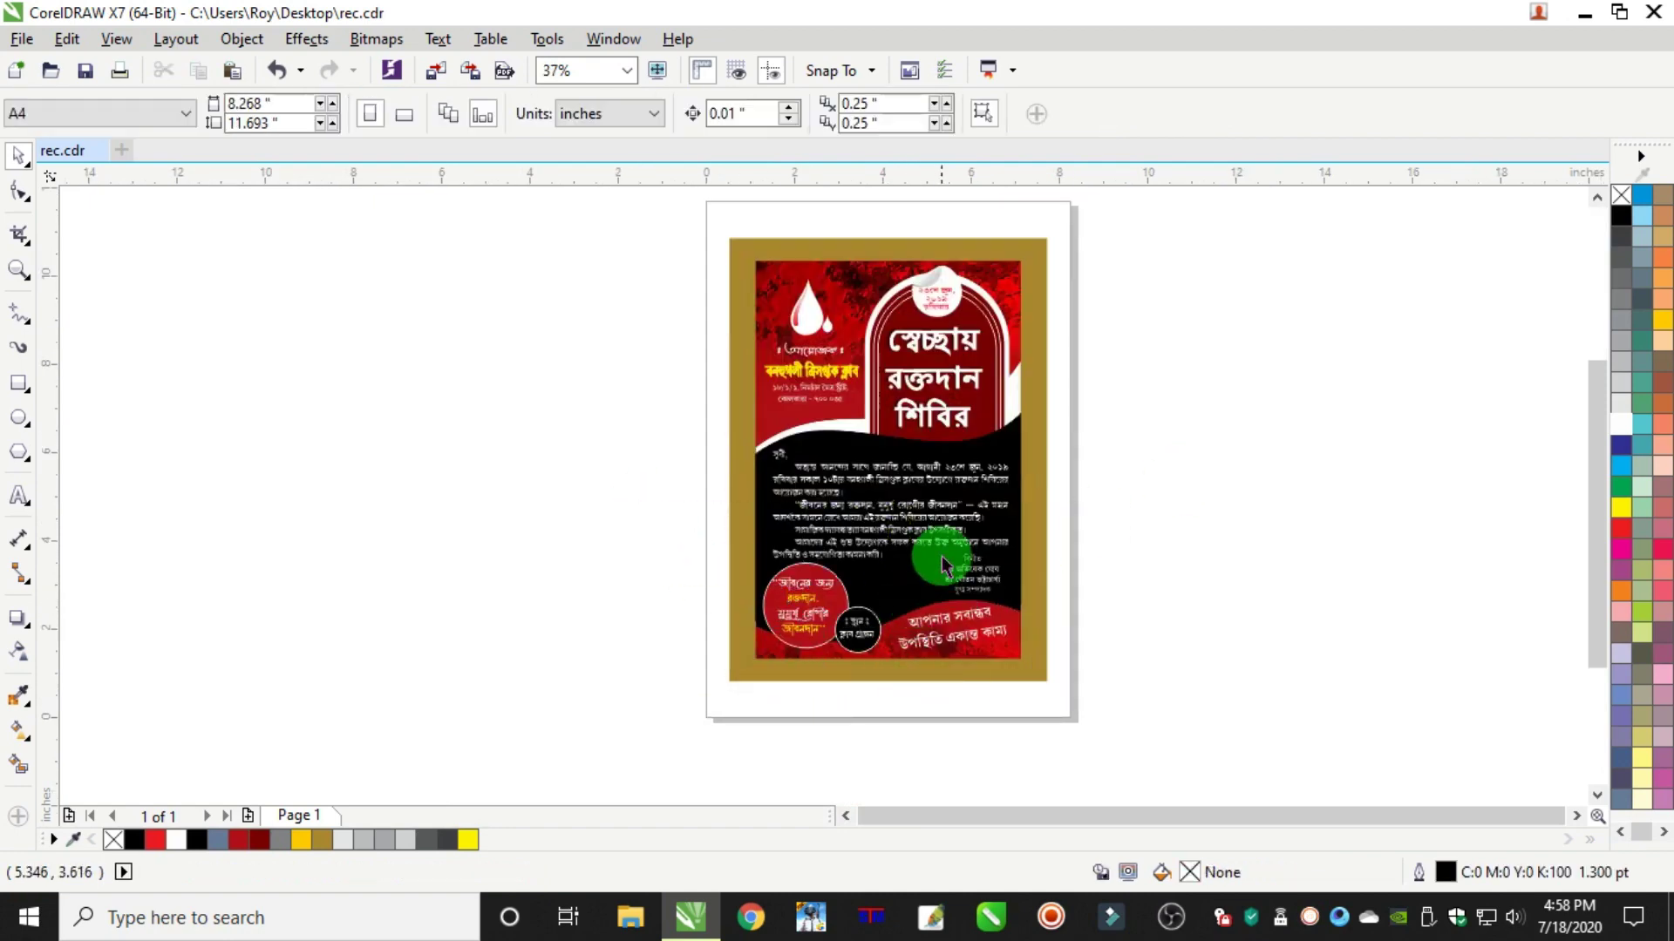
Nudge the letter paragraph slightly upward within the black area
{"action": "scroll", "coordinate": [941, 561], "scroll_direction": "up", "scroll_amount": 2}
{"action": "left_click", "coordinate": [823, 310]}
{"action": "key", "text": "Up"}
{"action": "key", "text": "Up"}
{"action": "key", "text": "Up"}
{"action": "key", "text": "Up"}
{"action": "key", "text": "Up"}
{"action": "key", "text": "Up"}
{"action": "key", "text": "Up"}
{"action": "key", "text": "Up"}
{"action": "key", "text": "Up"}
{"action": "key", "text": "Up"}
{"action": "key", "text": "Up"}
{"action": "key", "text": "Up"}
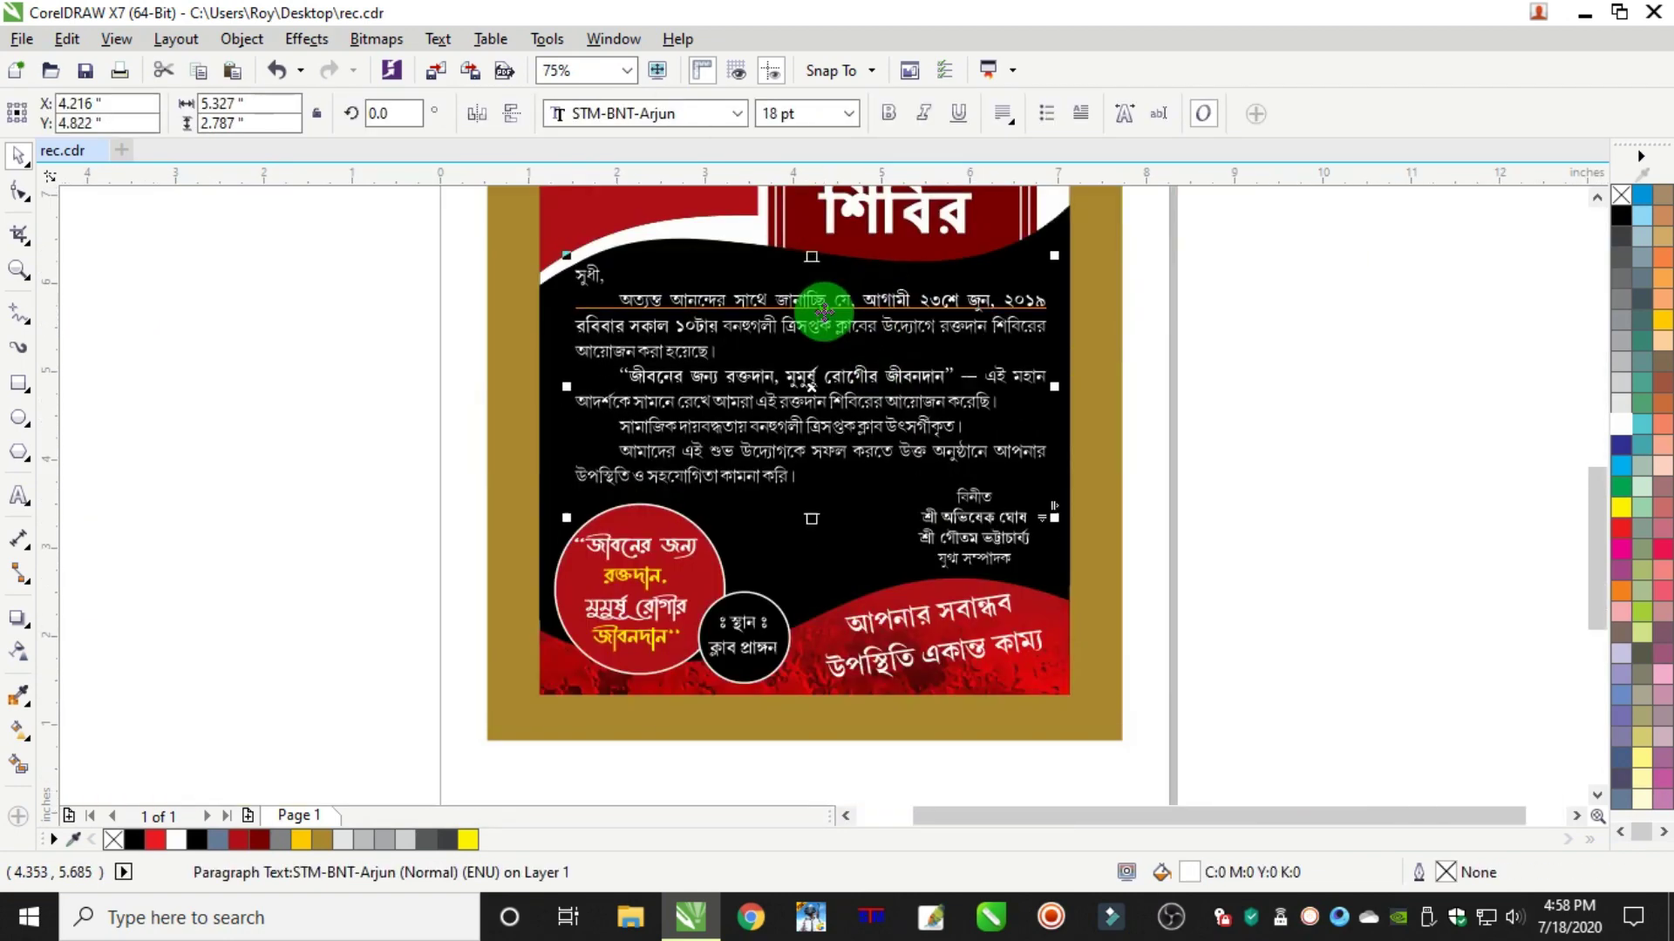
Colour the bold quoted slogan in the letter paragraph red
{"action": "key", "text": "Escape"}
{"action": "scroll", "coordinate": [855, 305], "scroll_direction": "up", "scroll_amount": 1}
{"action": "left_click", "coordinate": [17, 493]}
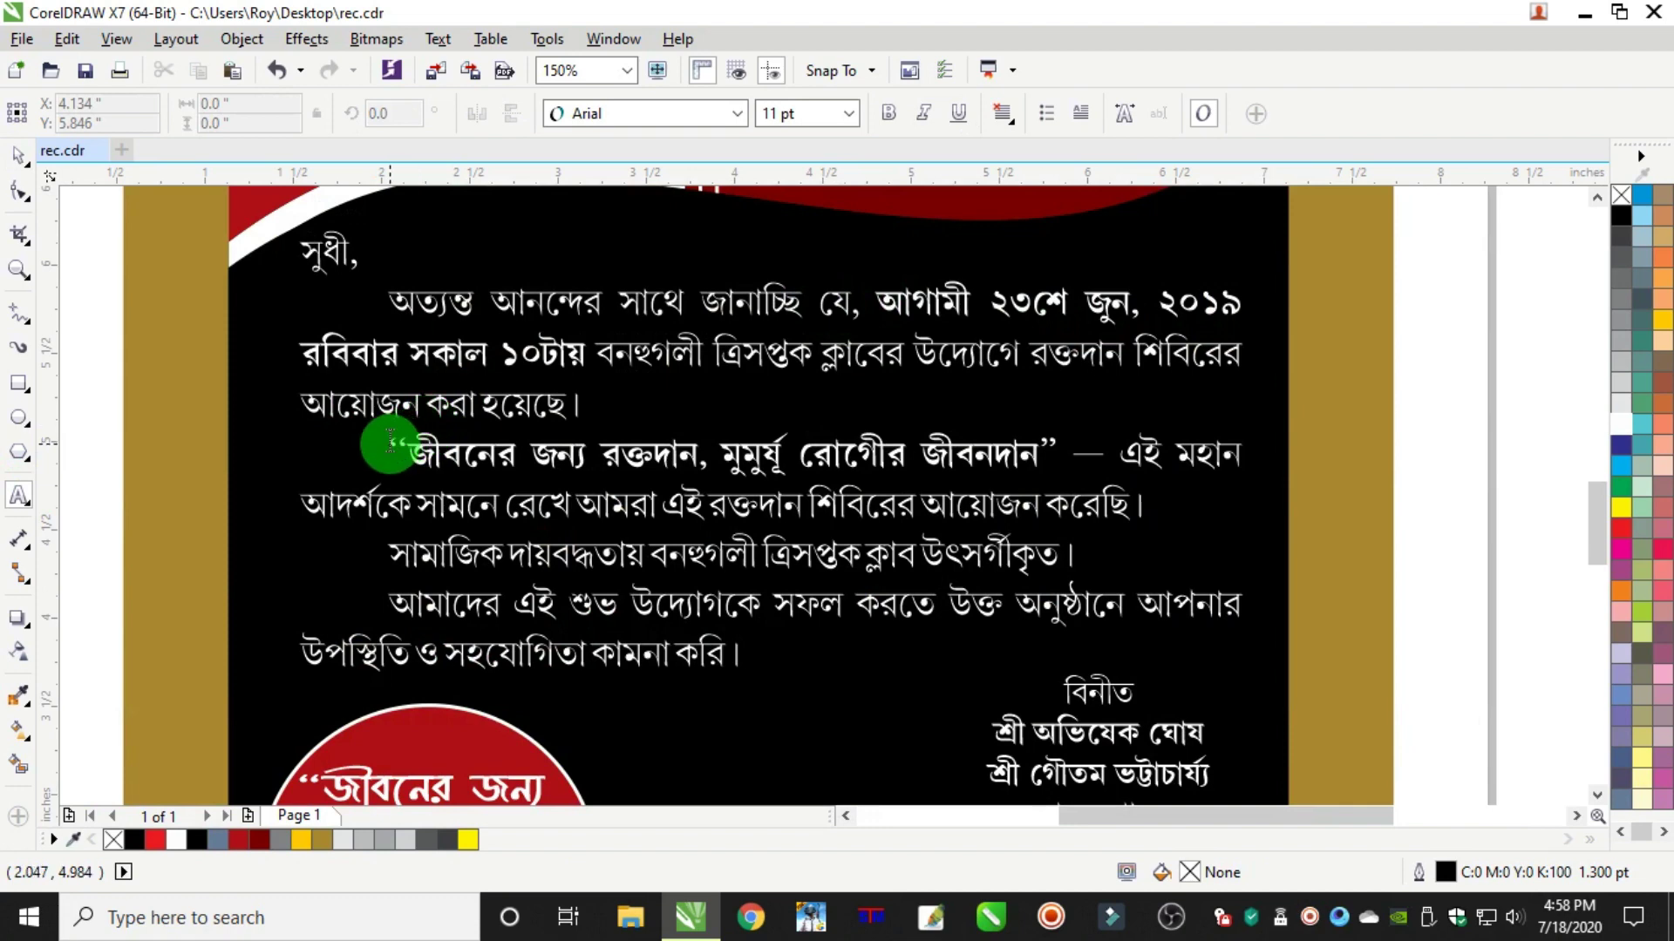
{"action": "left_click_drag", "start_coordinate": [389, 445], "coordinate": [1046, 446]}
{"action": "left_click", "coordinate": [1622, 529]}
Colour the date, day and time in the letter's opening sentence red, starting from "২৩শে জুন, ২০১৯"
{"action": "left_click", "coordinate": [994, 303]}
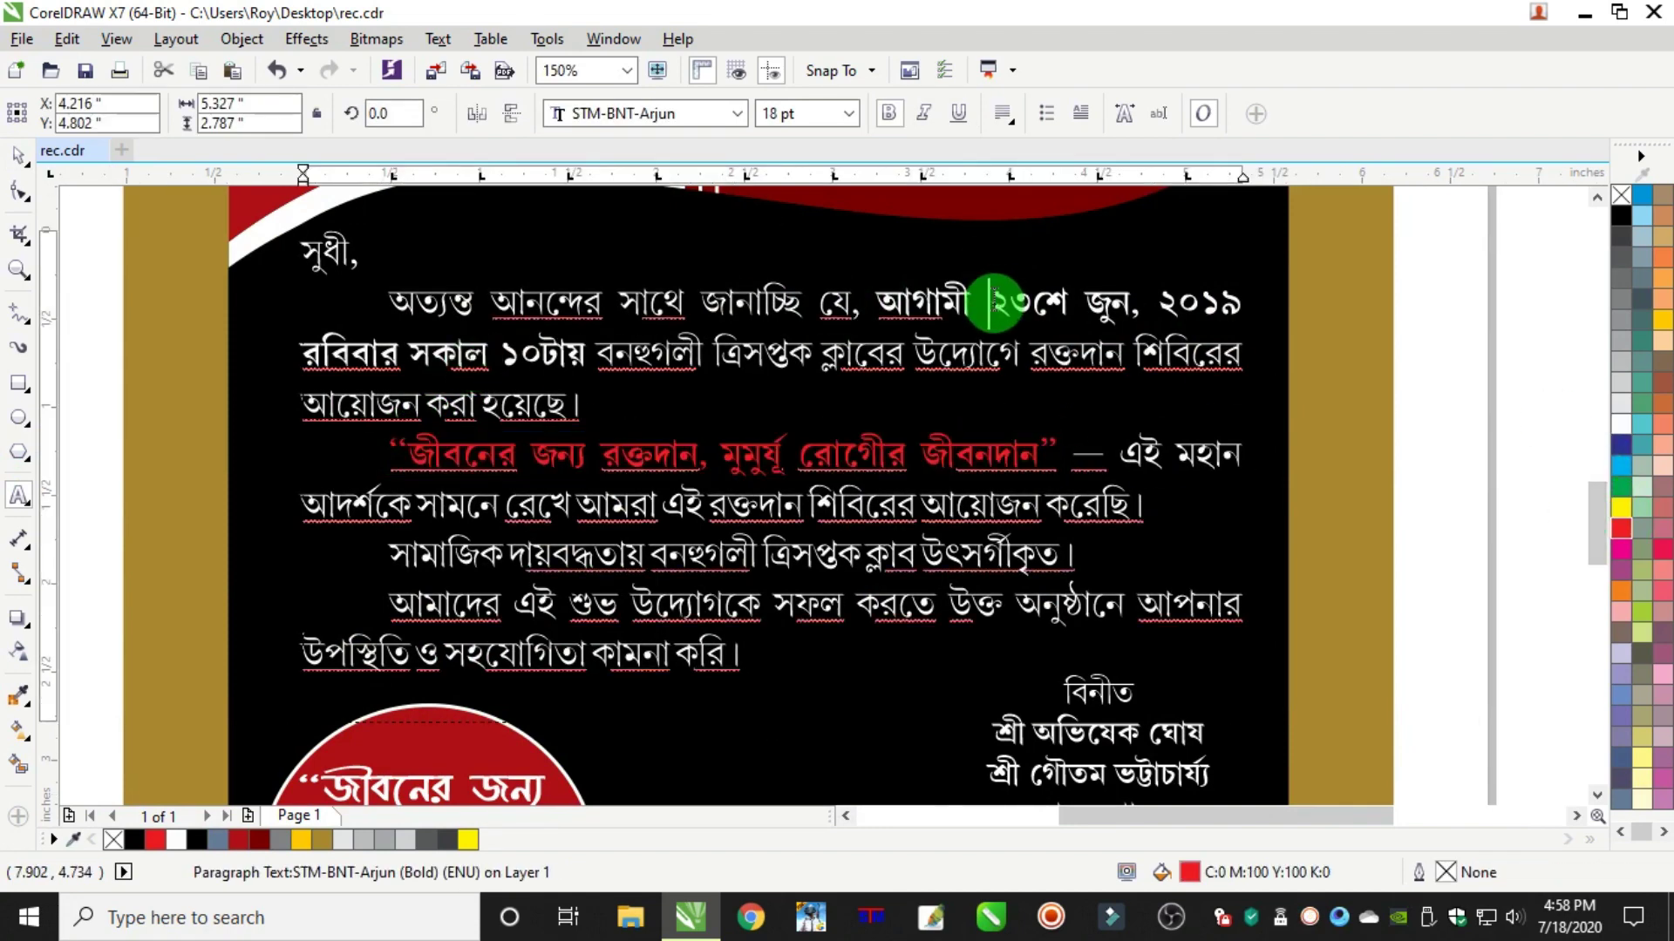
{"action": "left_click_drag", "start_coordinate": [994, 304], "coordinate": [584, 357]}
{"action": "left_click", "coordinate": [1628, 529]}
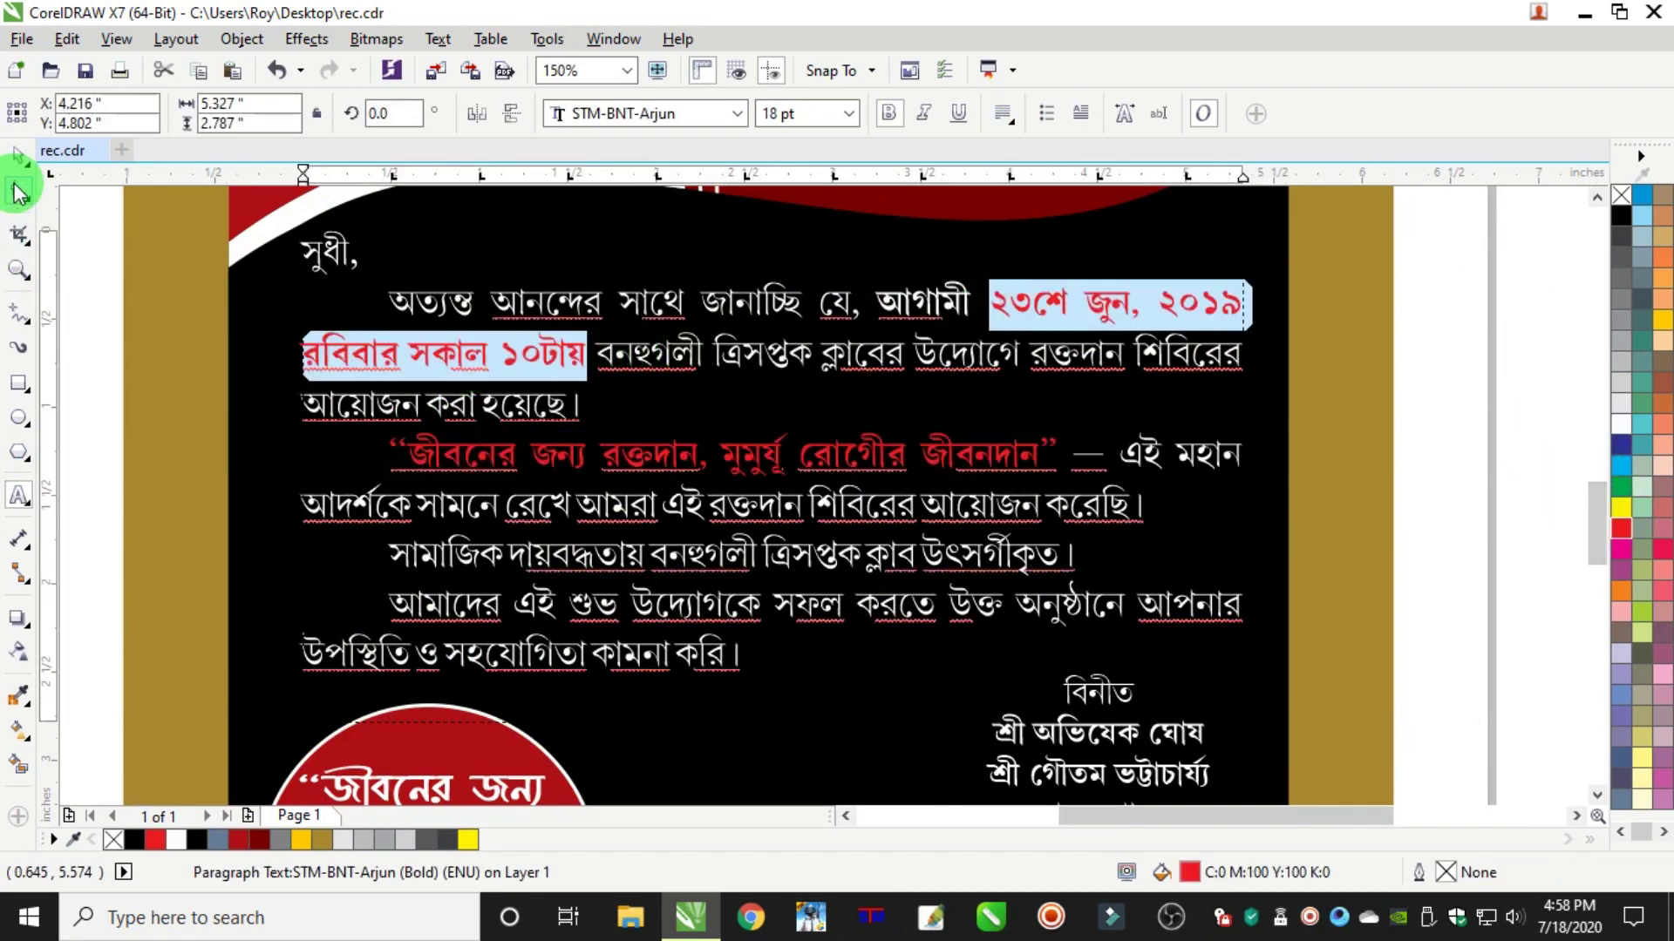
{"action": "left_click", "coordinate": [18, 156]}
{"action": "left_click", "coordinate": [1536, 338]}
Examine the poster closely where the black area and the lower red wave meet the gold border's right side
{"action": "scroll", "coordinate": [937, 487], "scroll_direction": "down", "scroll_amount": 1}
{"action": "scroll", "coordinate": [950, 489], "scroll_direction": "down", "scroll_amount": 1}
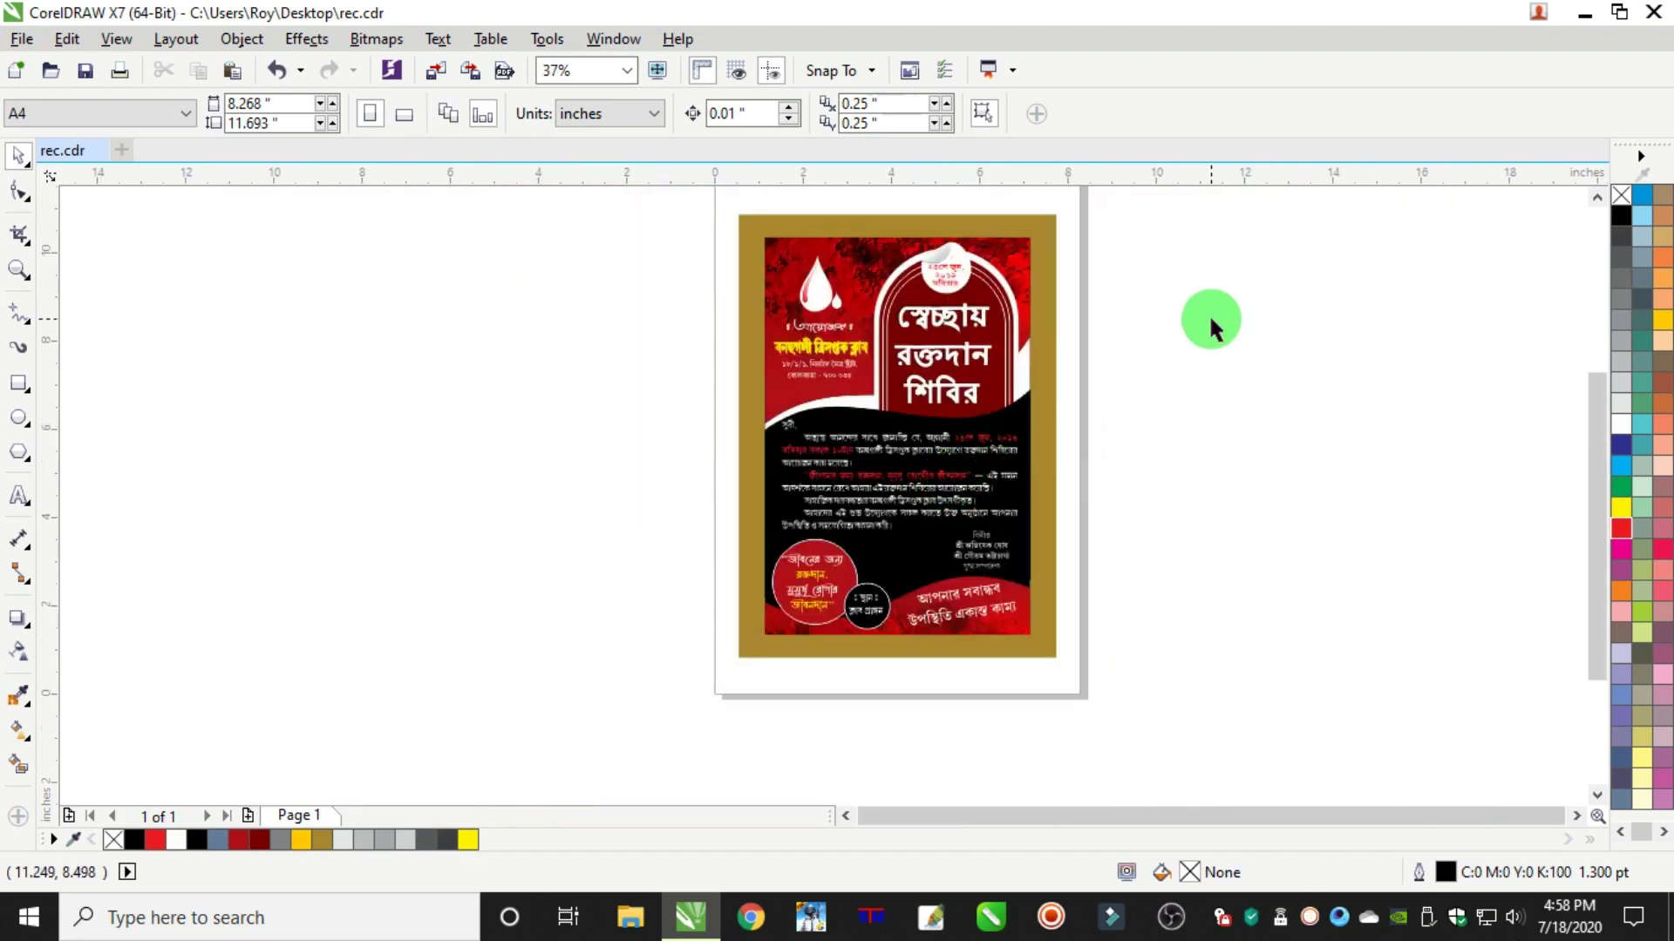
{"action": "scroll", "coordinate": [964, 597], "scroll_direction": "up", "scroll_amount": 1}
{"action": "scroll", "coordinate": [966, 595], "scroll_direction": "down", "scroll_amount": 2}
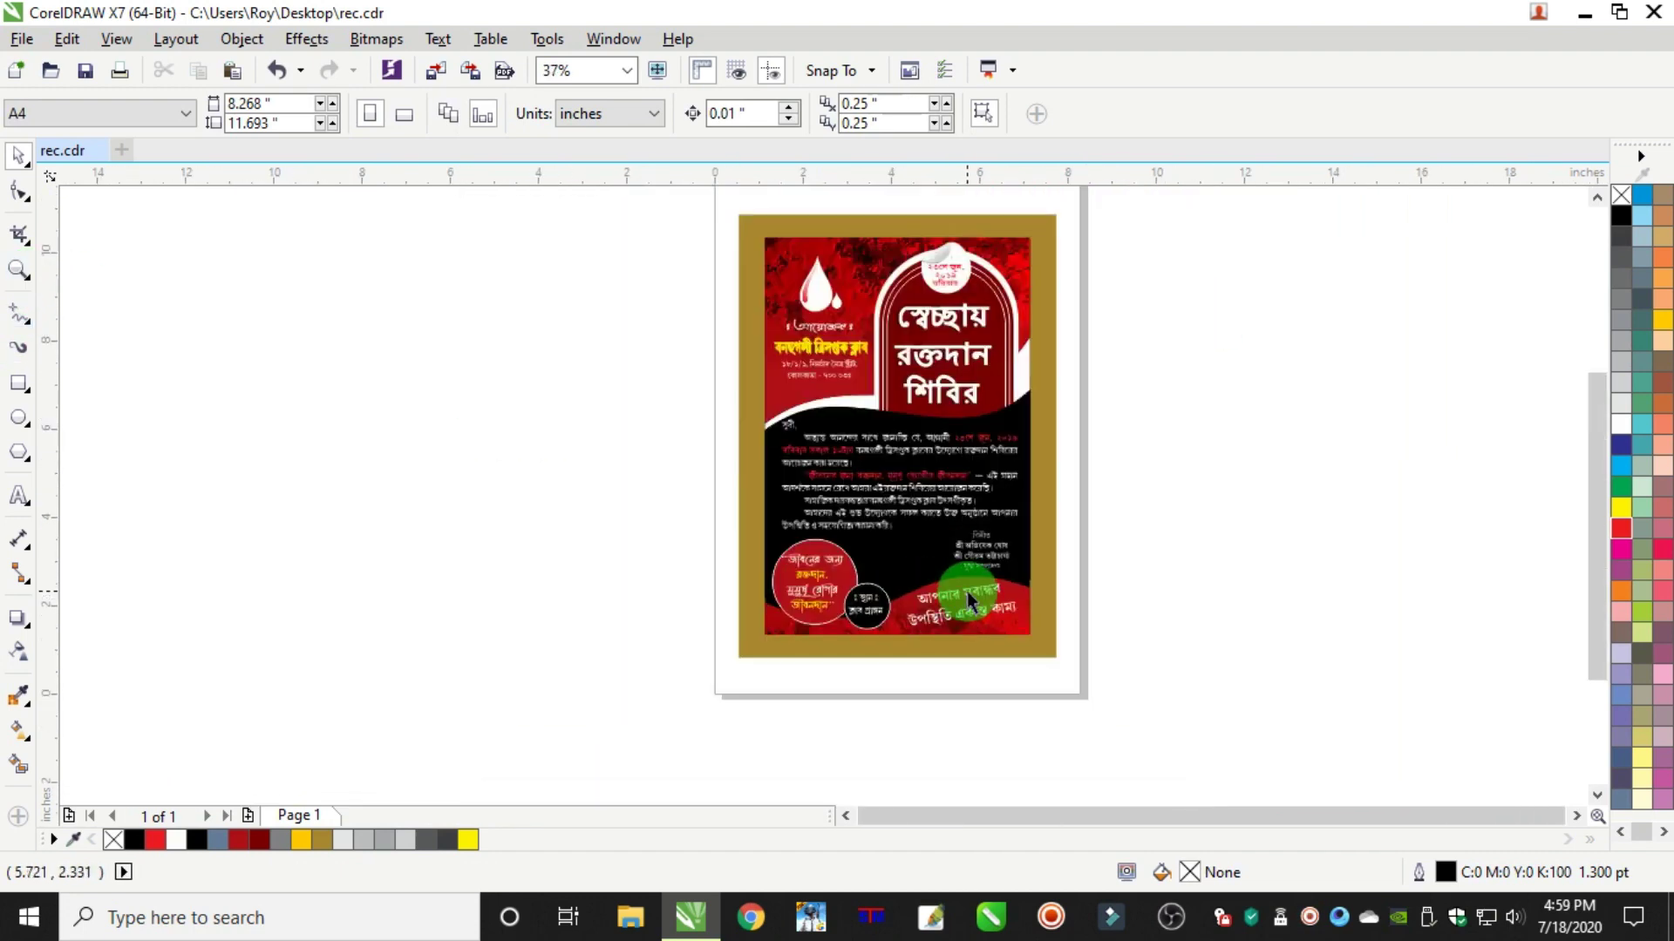
{"action": "scroll", "coordinate": [981, 523], "scroll_direction": "up", "scroll_amount": 1}
{"action": "left_click", "coordinate": [19, 272]}
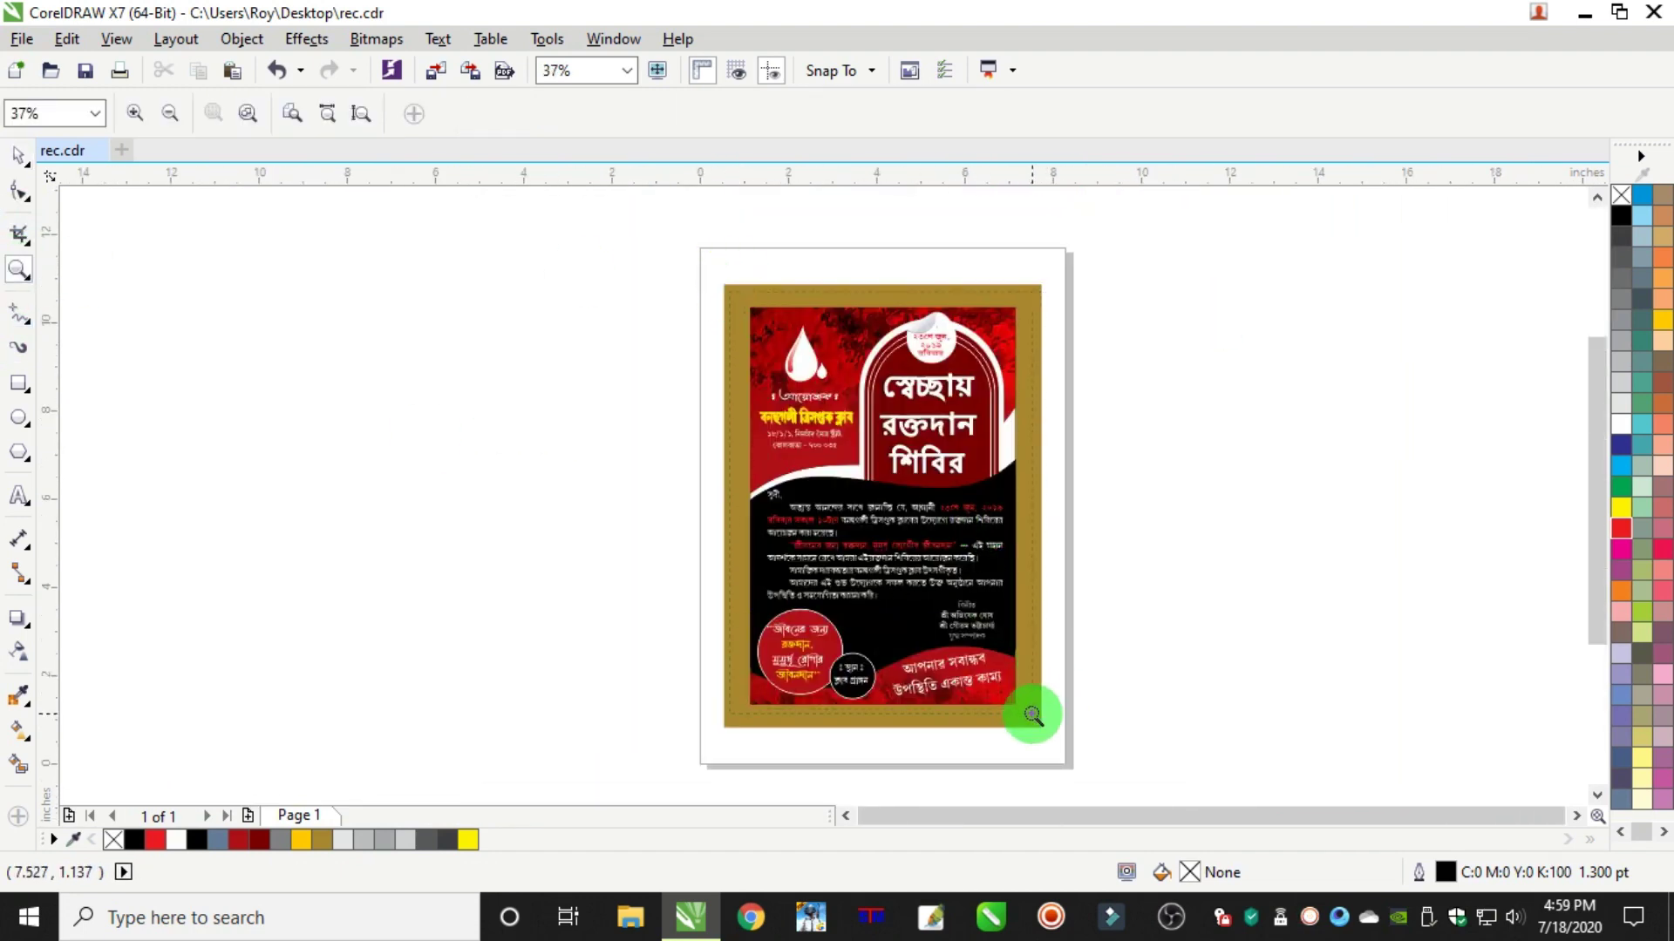
{"action": "left_click", "coordinate": [1033, 715]}
{"action": "scroll", "coordinate": [1046, 735], "scroll_direction": "up", "scroll_amount": 4}
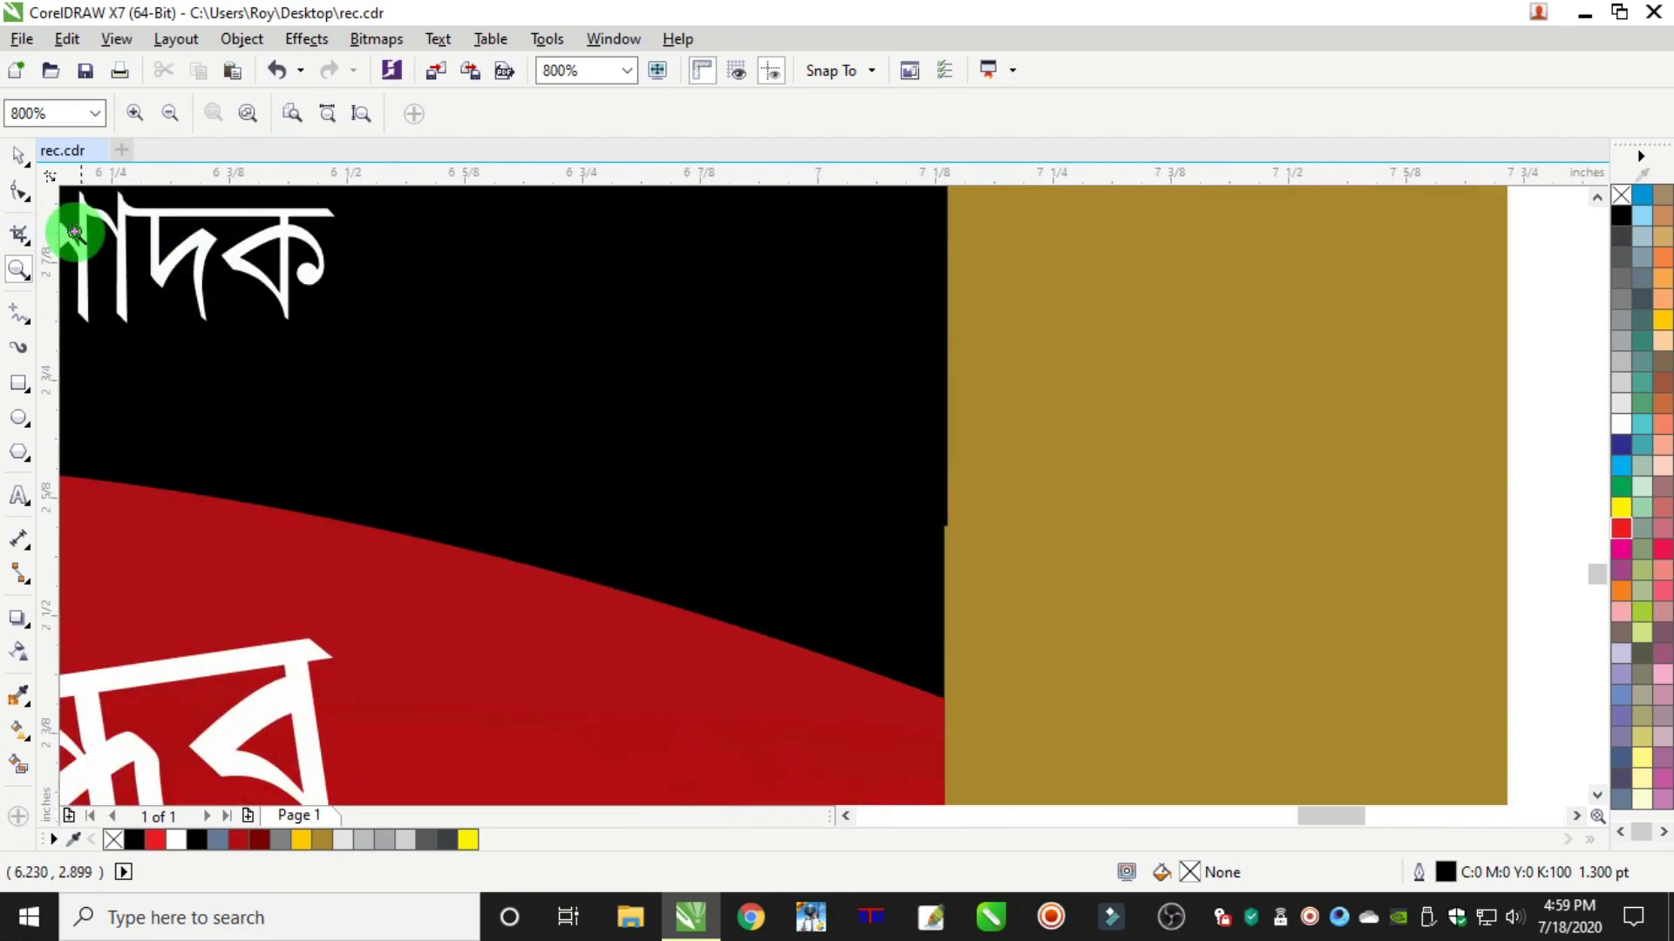
{"action": "left_click", "coordinate": [19, 155]}
{"action": "scroll", "coordinate": [858, 485], "scroll_direction": "down", "scroll_amount": 4}
{"action": "scroll", "coordinate": [495, 291], "scroll_direction": "up", "scroll_amount": 1}
{"action": "scroll", "coordinate": [860, 406], "scroll_direction": "down", "scroll_amount": 1}
{"action": "left_click_drag", "start_coordinate": [1042, 328], "coordinate": [1157, 299]}
{"action": "key", "text": "ctrl+z"}
{"action": "left_click", "coordinate": [751, 669]}
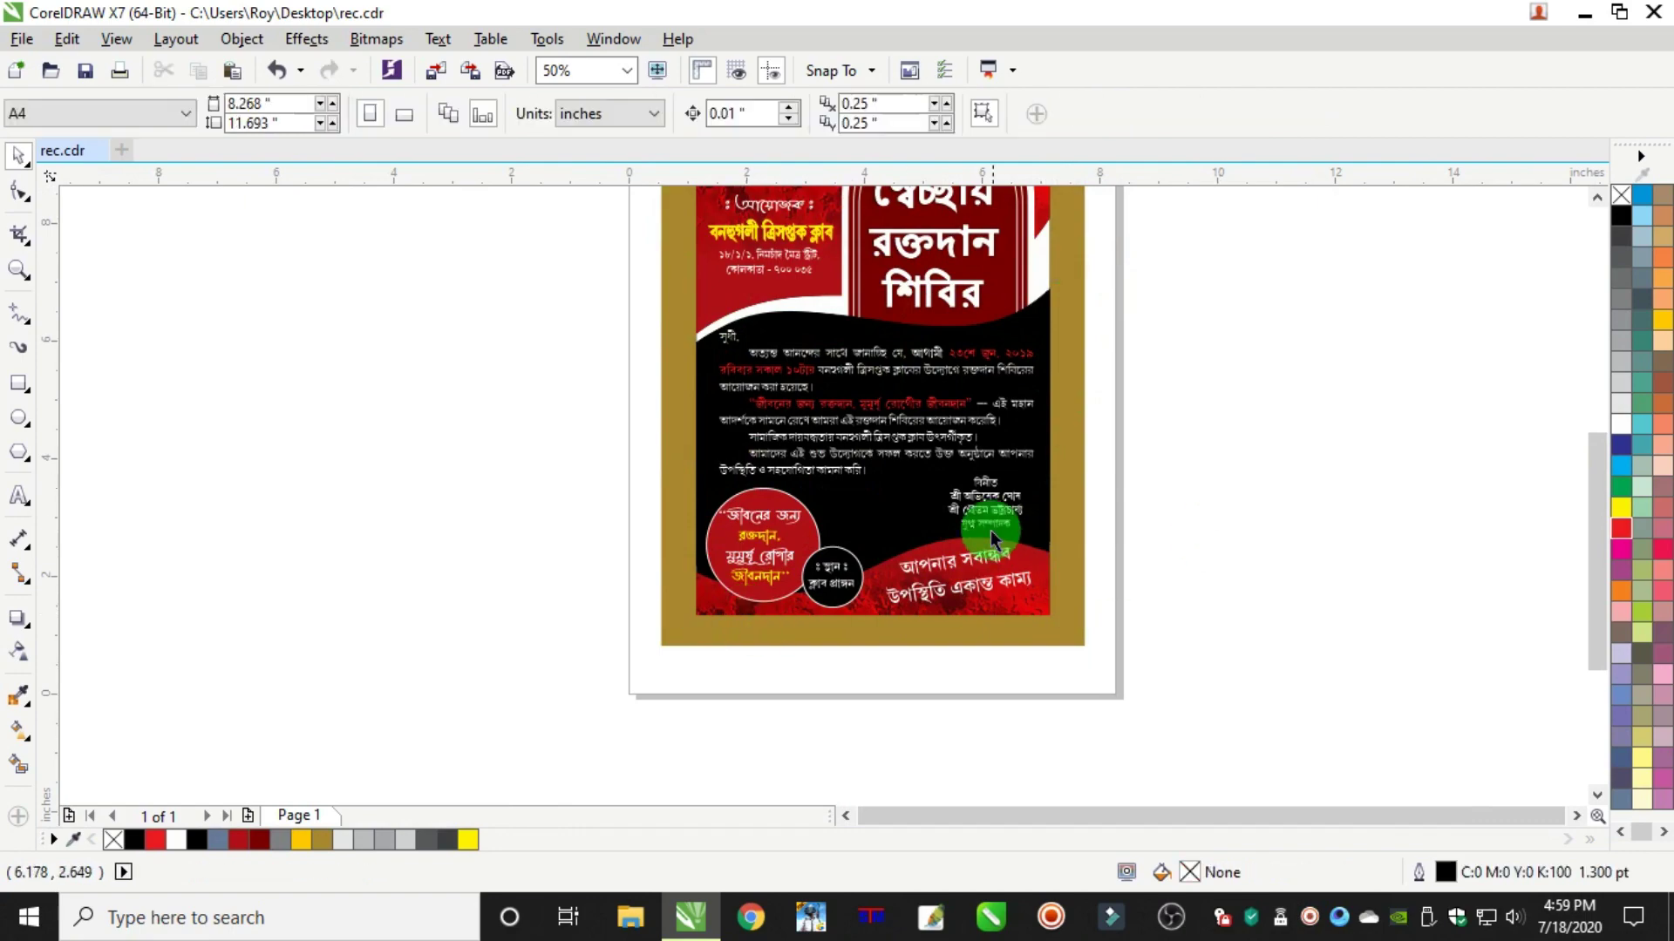
{"action": "scroll", "coordinate": [1053, 475], "scroll_direction": "up", "scroll_amount": 3}
{"action": "scroll", "coordinate": [1095, 549], "scroll_direction": "down", "scroll_amount": 2}
{"action": "scroll", "coordinate": [1093, 656], "scroll_direction": "up", "scroll_amount": 2}
{"action": "left_click_drag", "start_coordinate": [969, 689], "coordinate": [950, 591]}
{"action": "key", "text": "ctrl+z"}
{"action": "scroll", "coordinate": [1040, 659], "scroll_direction": "down", "scroll_amount": 2}
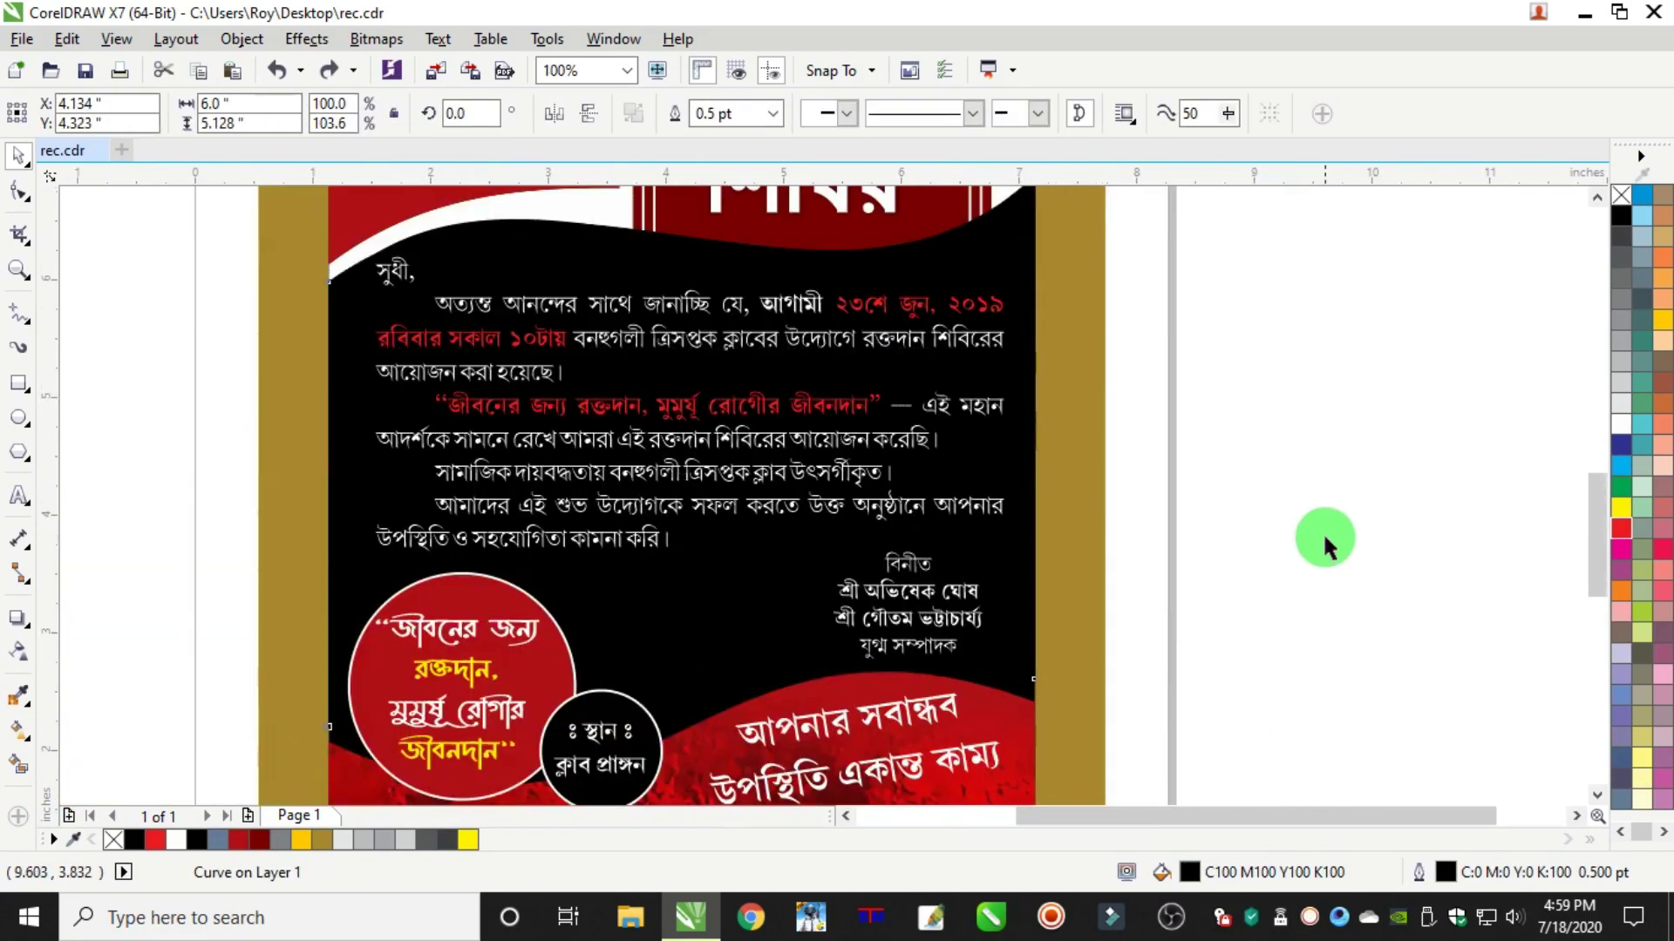
Centre the 6 by 9 inch background rectangle horizontally and vertically on the gold border rectangle
{"action": "left_click", "coordinate": [1323, 538]}
{"action": "left_click_drag", "start_coordinate": [1032, 687], "coordinate": [1155, 682]}
{"action": "key", "text": "ctrl+z"}
{"action": "scroll", "coordinate": [1113, 670], "scroll_direction": "down", "scroll_amount": 2}
{"action": "scroll", "coordinate": [1081, 558], "scroll_direction": "up", "scroll_amount": 2}
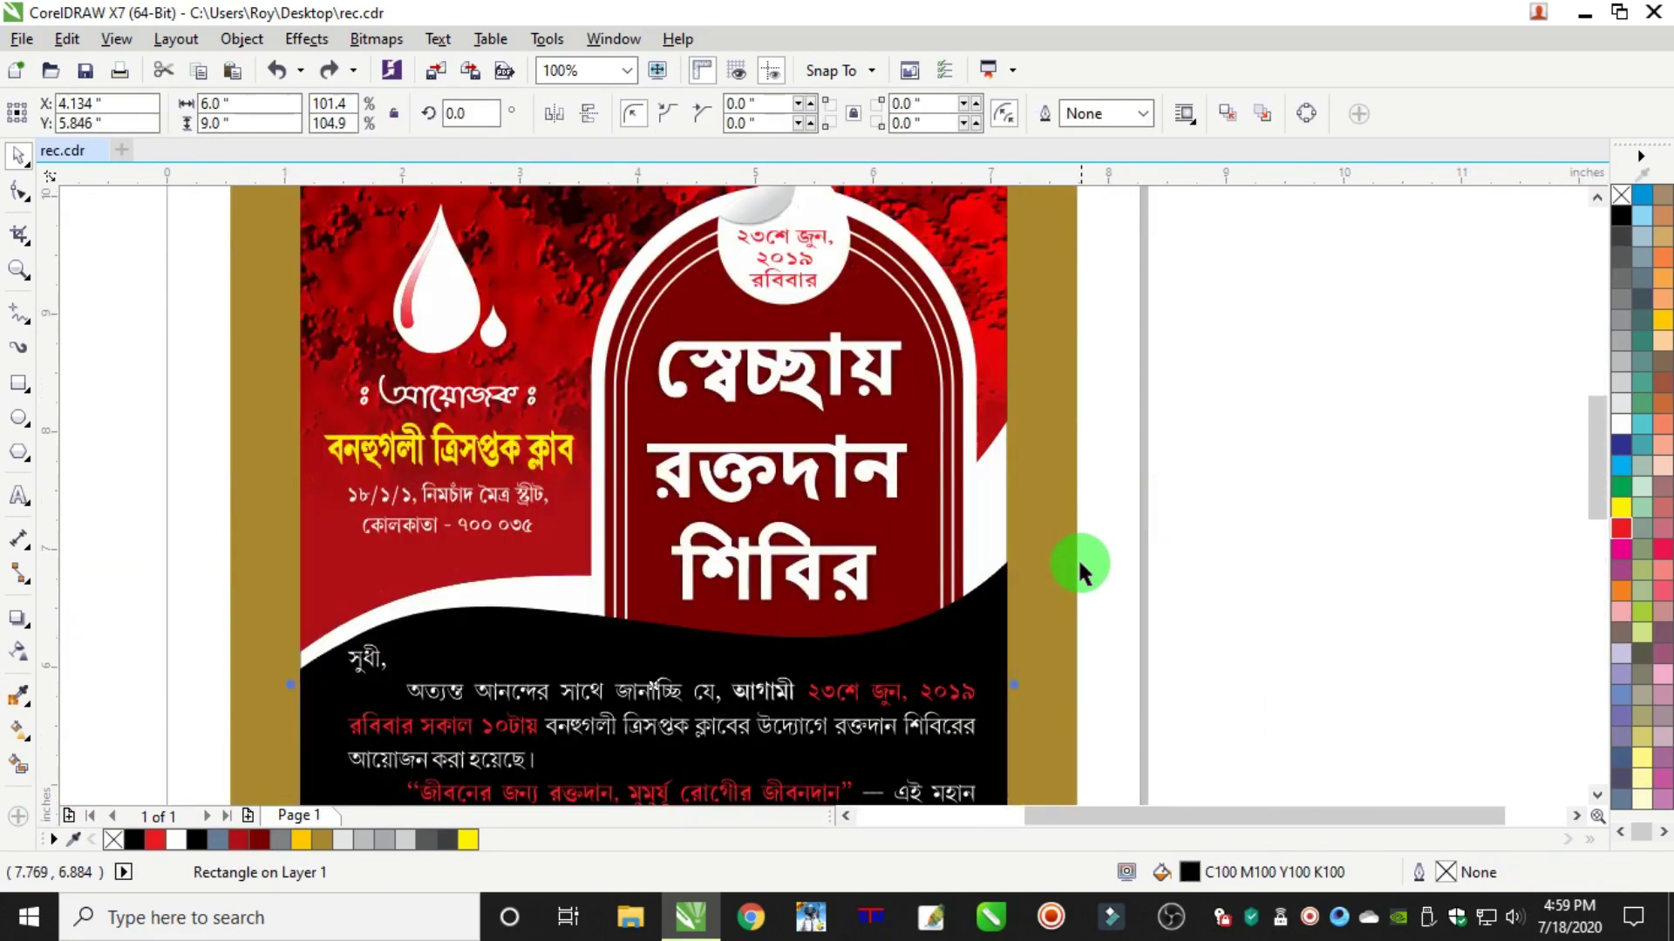
{"action": "left_click", "coordinate": [1050, 585], "text": "shift"}
{"action": "key", "text": "c"}
{"action": "key", "text": "e"}
{"action": "left_click", "coordinate": [1232, 515]}
Review the whole poster with the gold border framed in the view
{"action": "scroll", "coordinate": [1231, 517], "scroll_direction": "down", "scroll_amount": 1}
{"action": "left_click", "coordinate": [19, 269]}
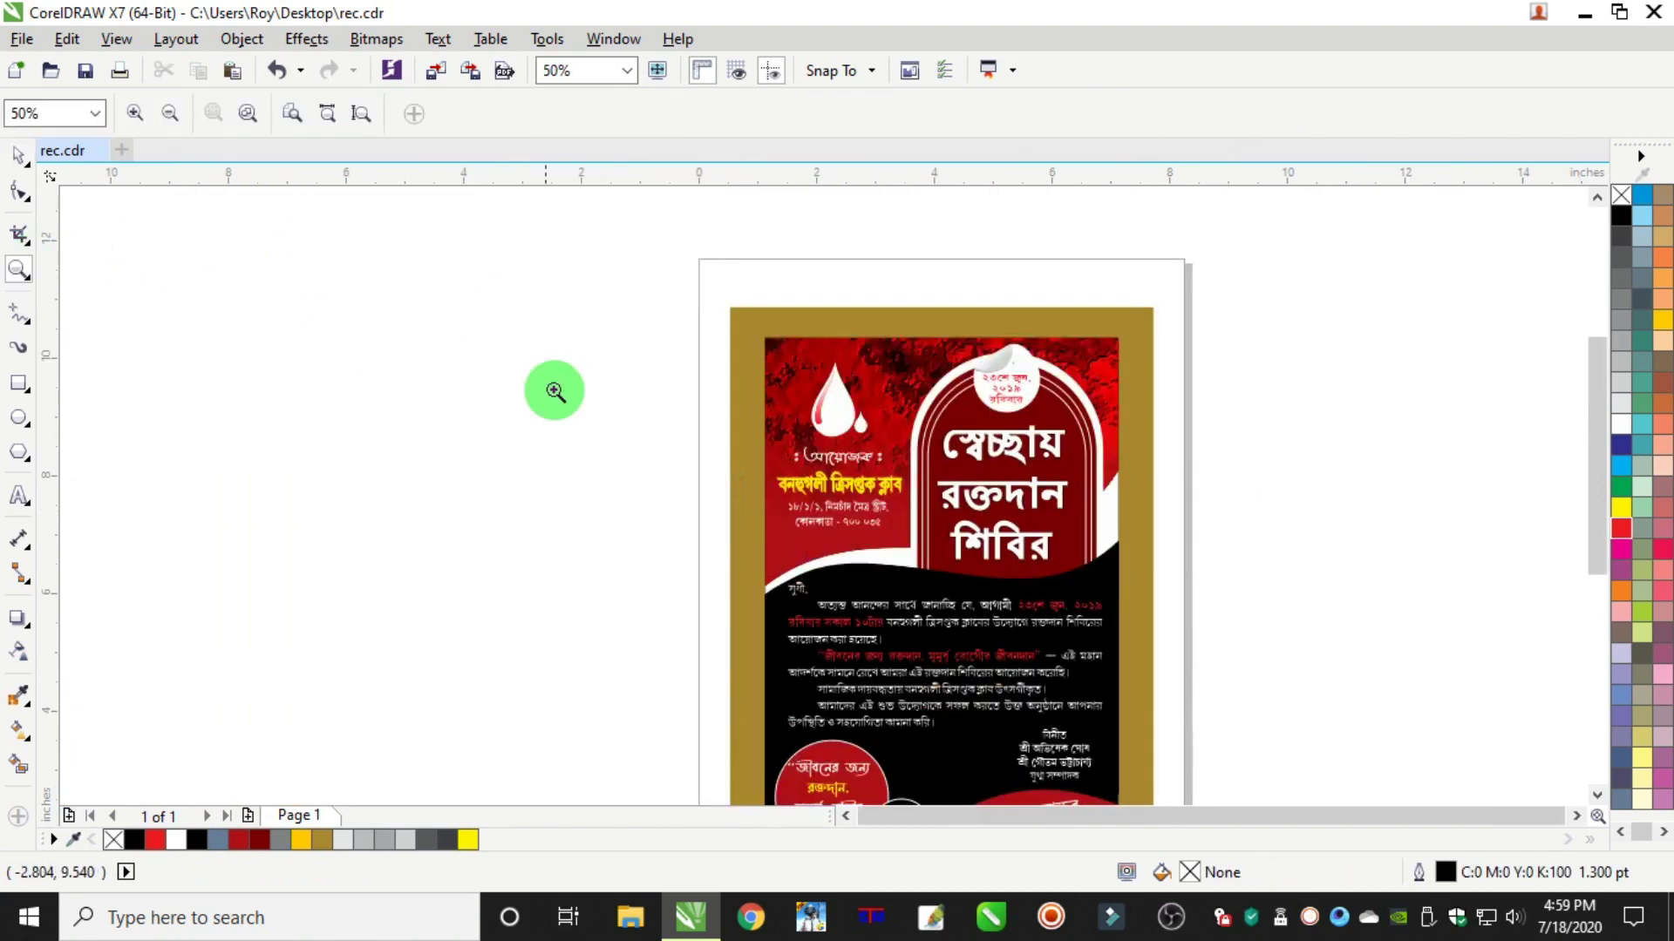
{"action": "scroll", "coordinate": [571, 396], "scroll_direction": "down", "scroll_amount": 1}
{"action": "left_click_drag", "start_coordinate": [625, 344], "coordinate": [897, 645]}
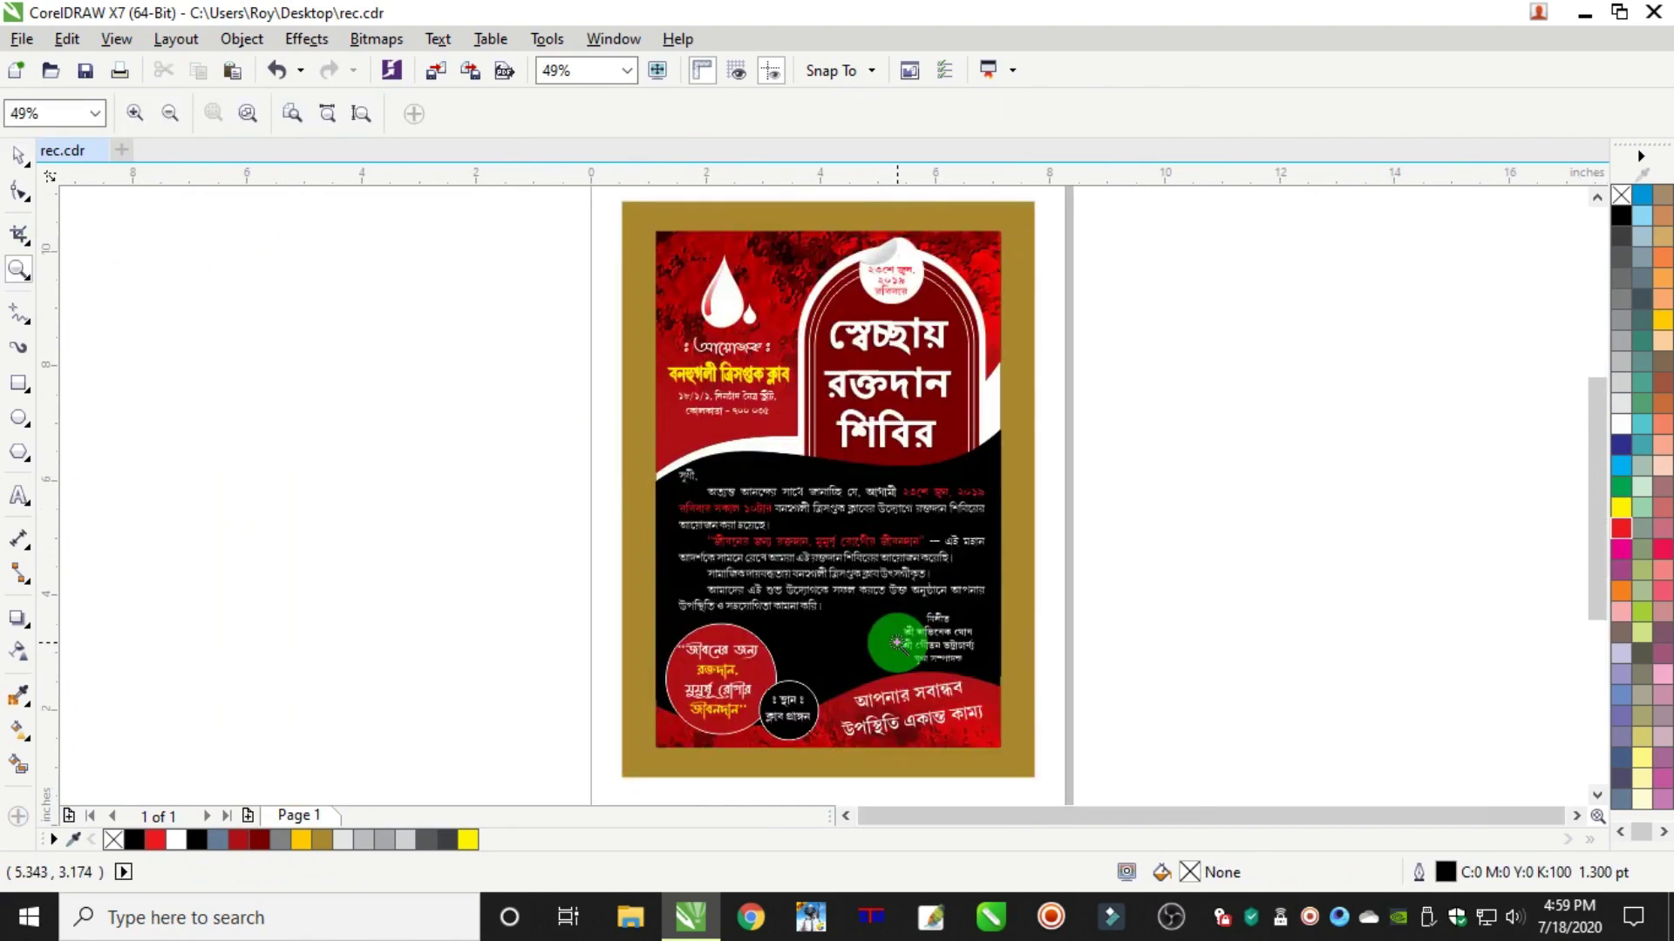